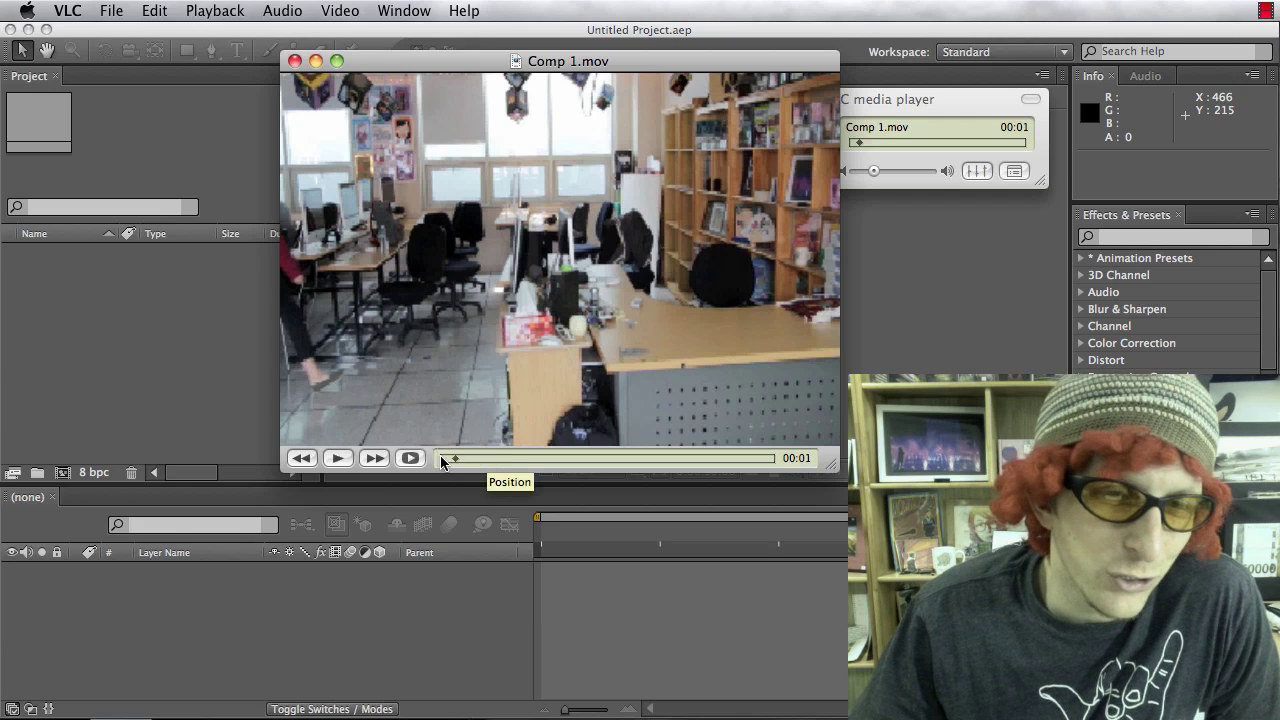
Step: Play Comp 1.mov with pauses around 12 and 14 seconds to review the finished freeze effect
click(338, 458)
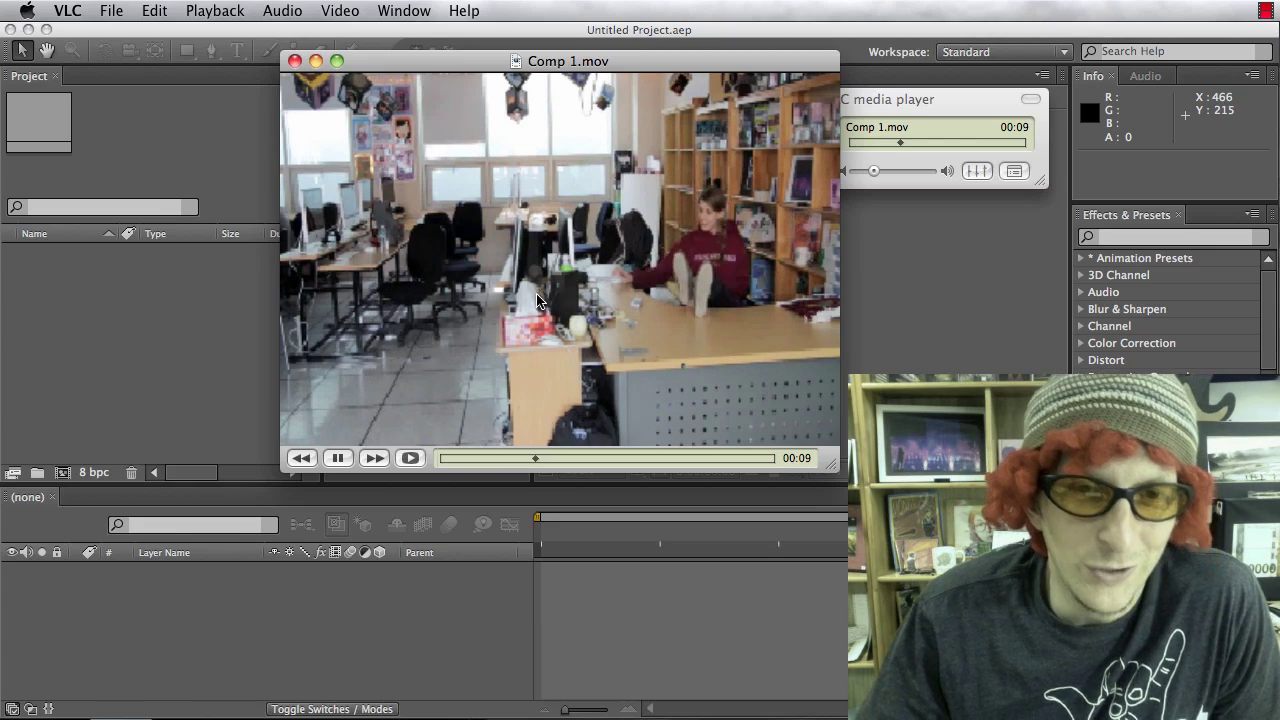
click(338, 460)
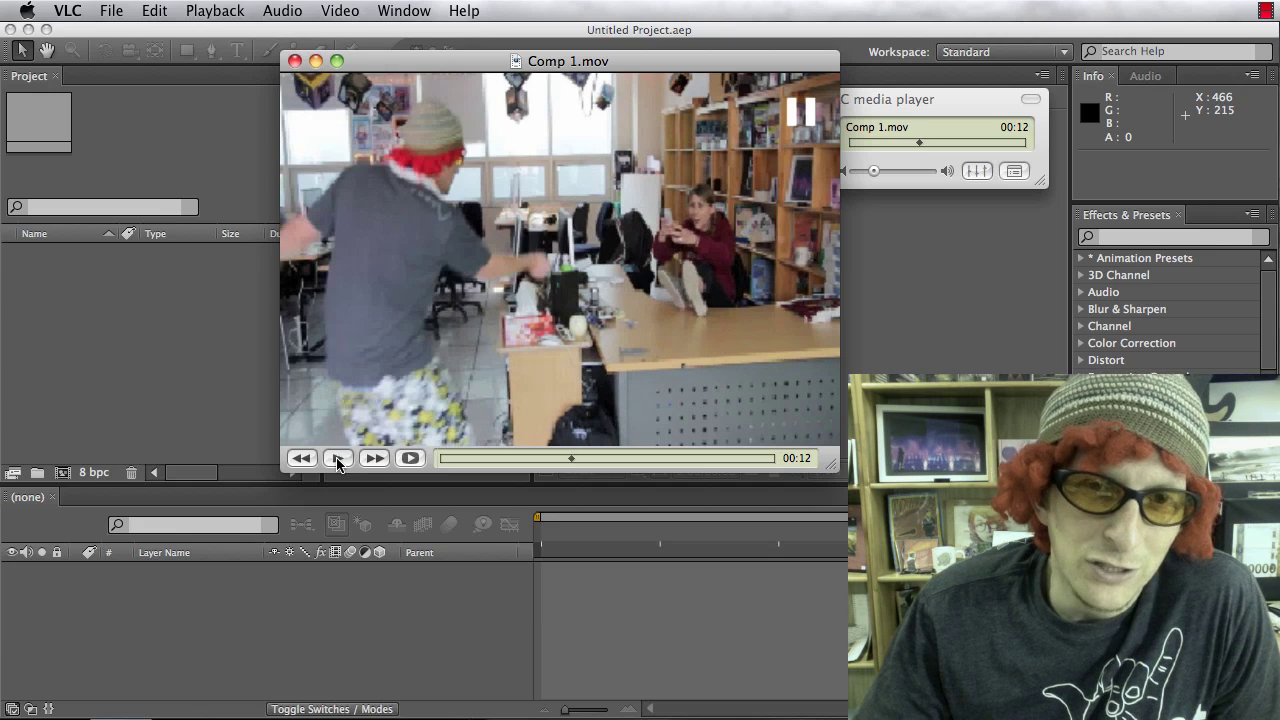
click(338, 460)
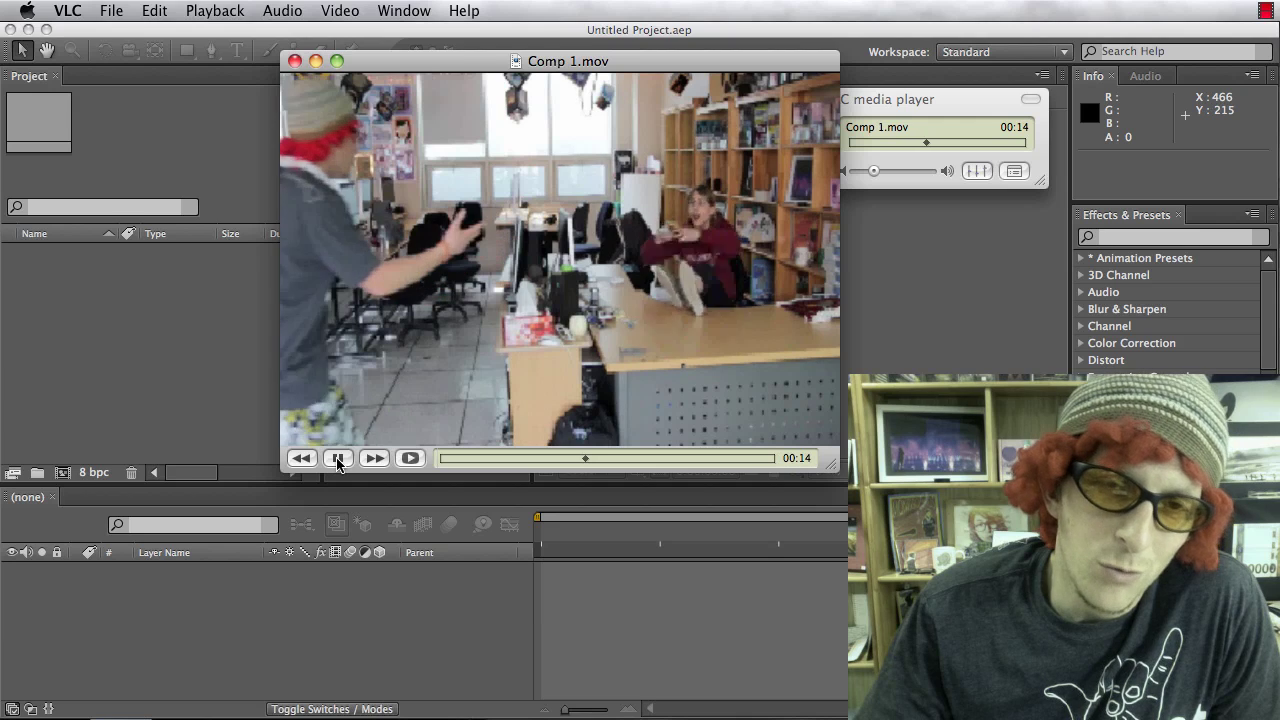
click(338, 460)
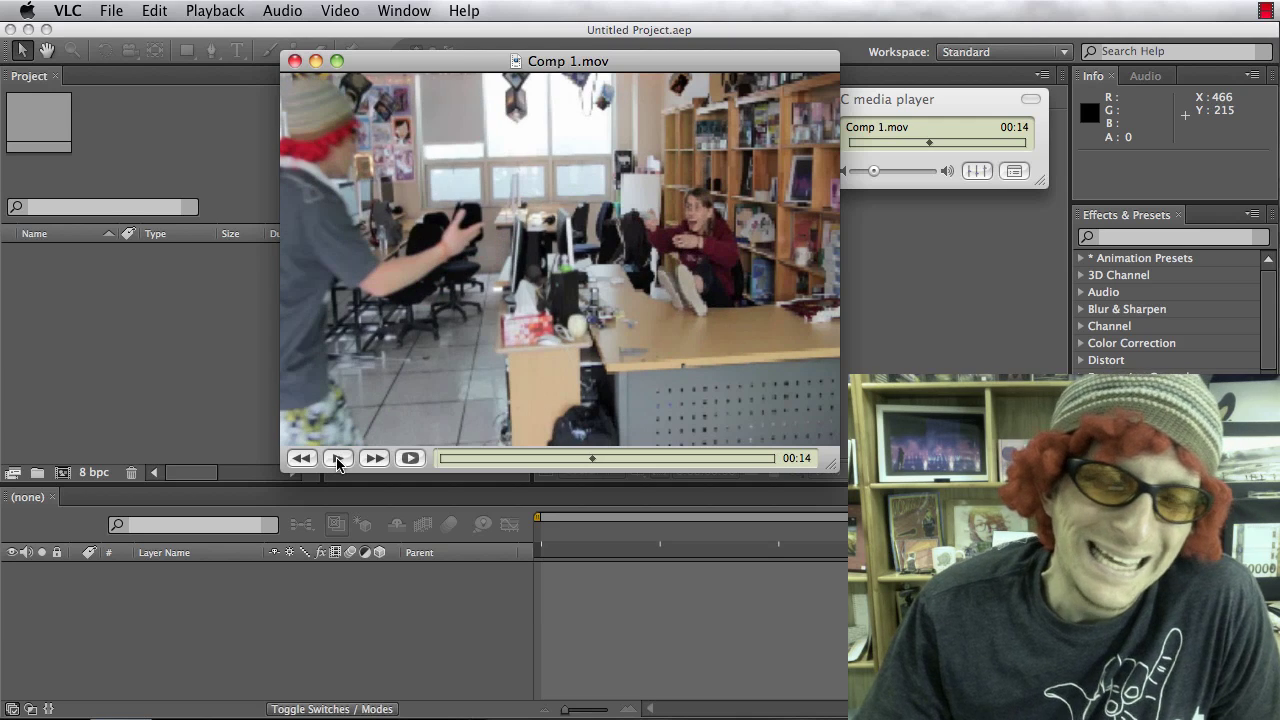
click(338, 460)
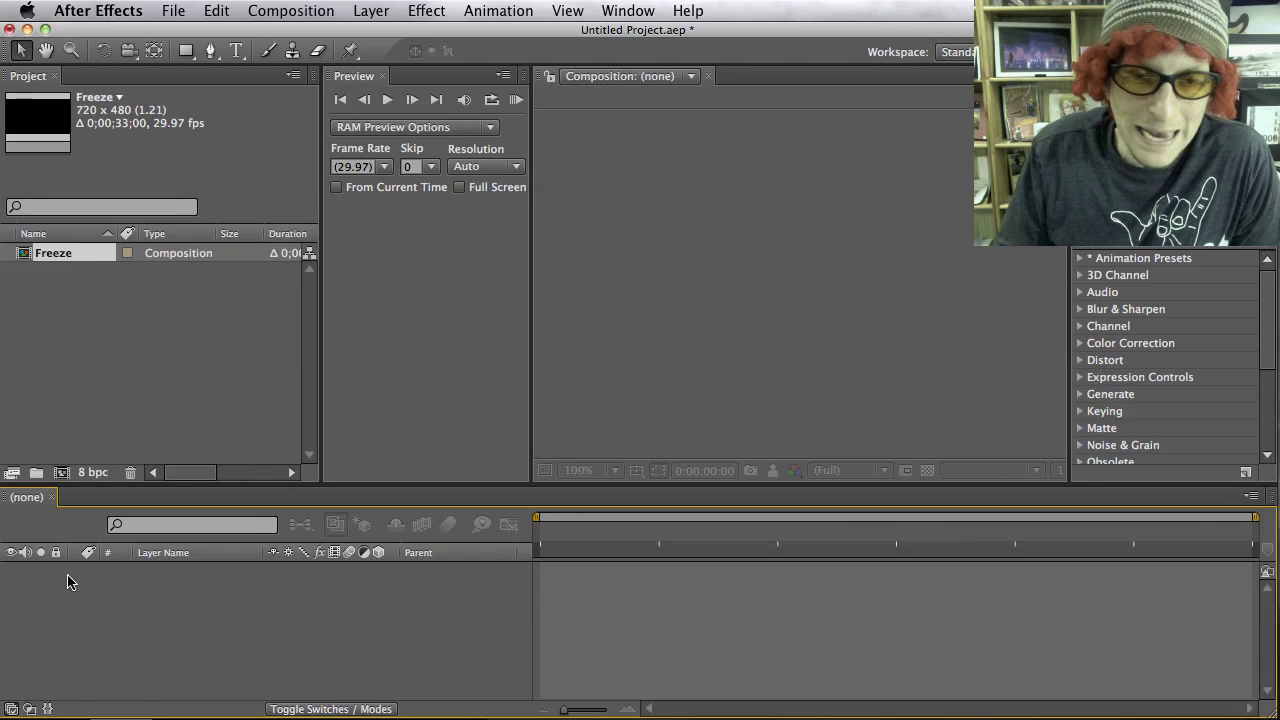
Step: Create a composition named Freeze with the NTSC DV Widescreen preset and a duration of 0;00;33;00
key(super+n)
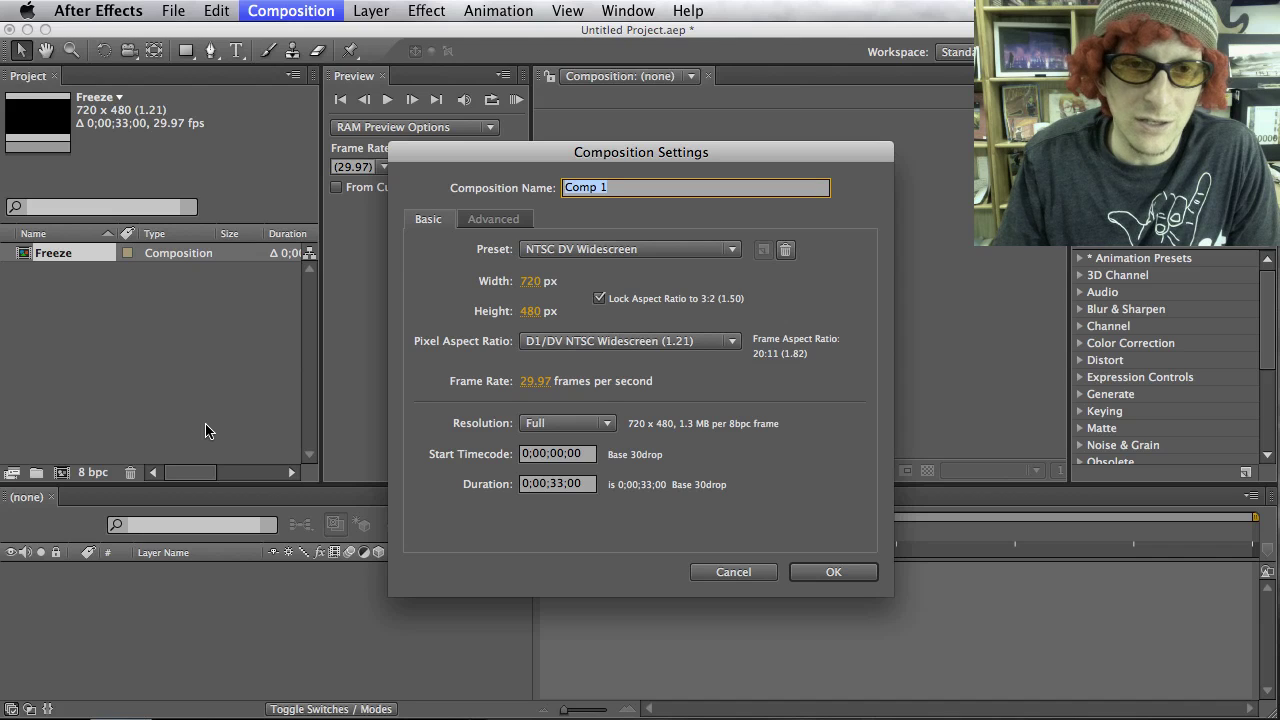
text(Freeze)
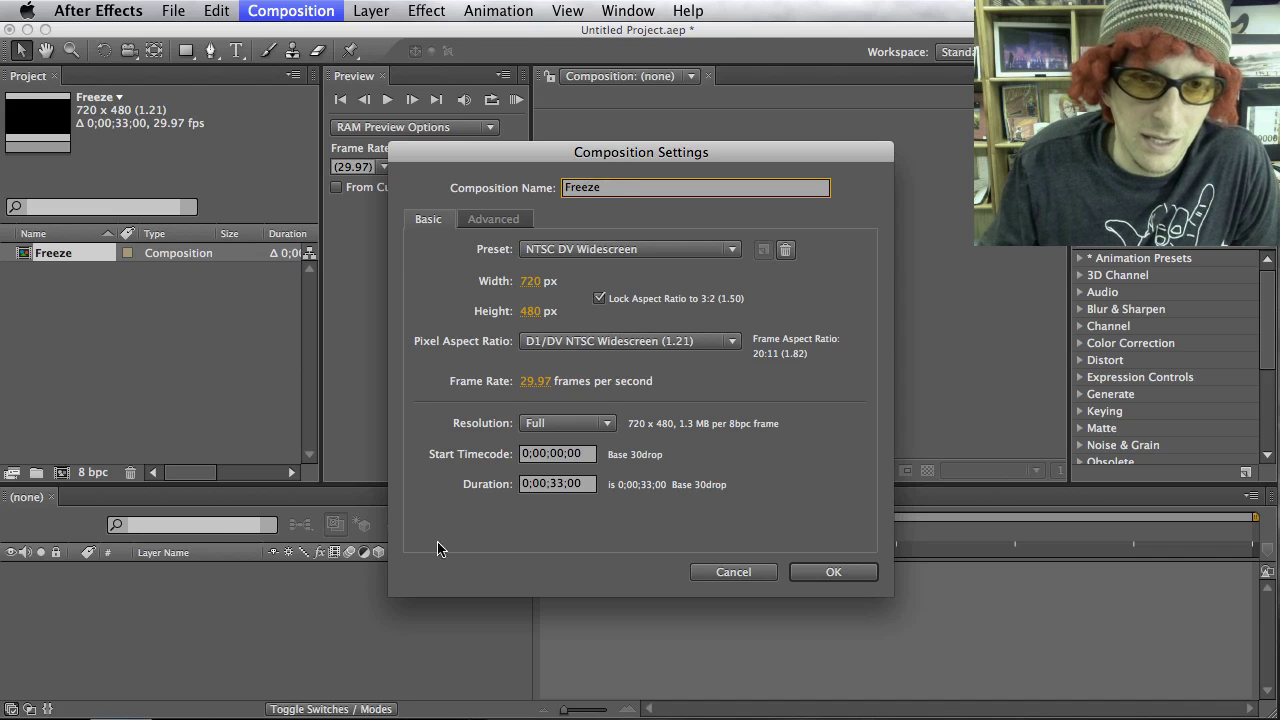
click(598, 255)
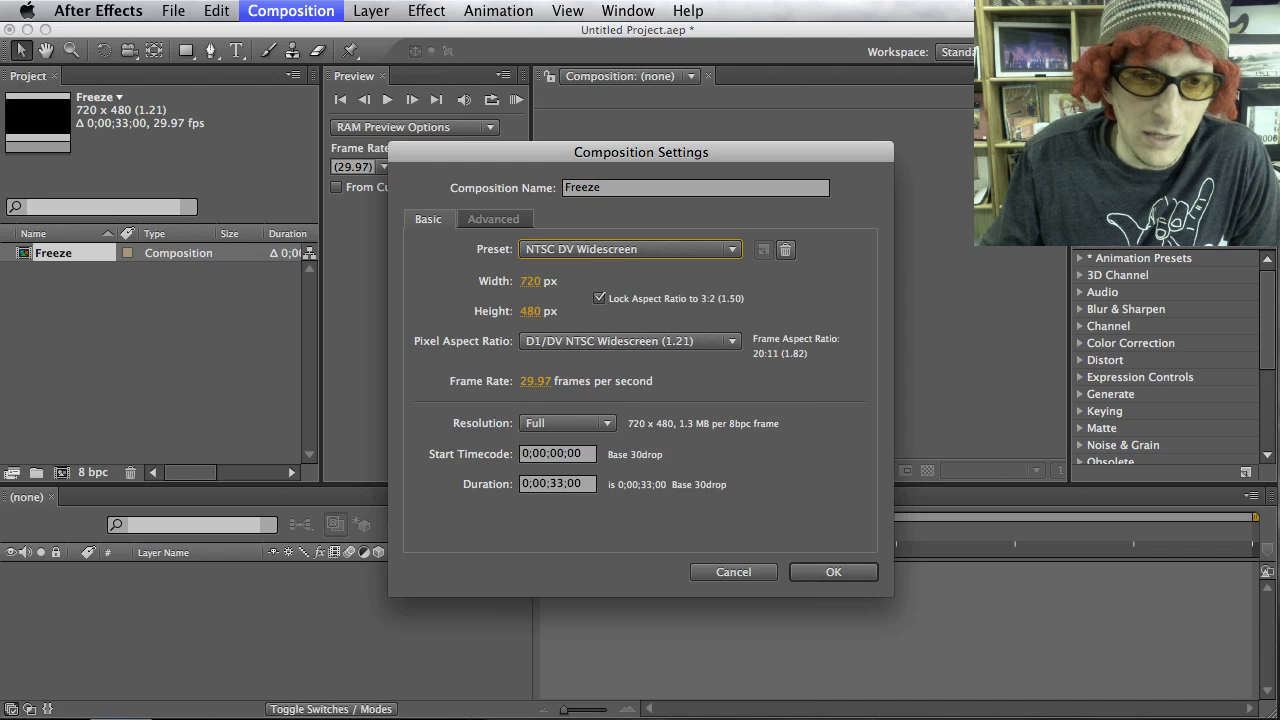
click(566, 483)
click(807, 568)
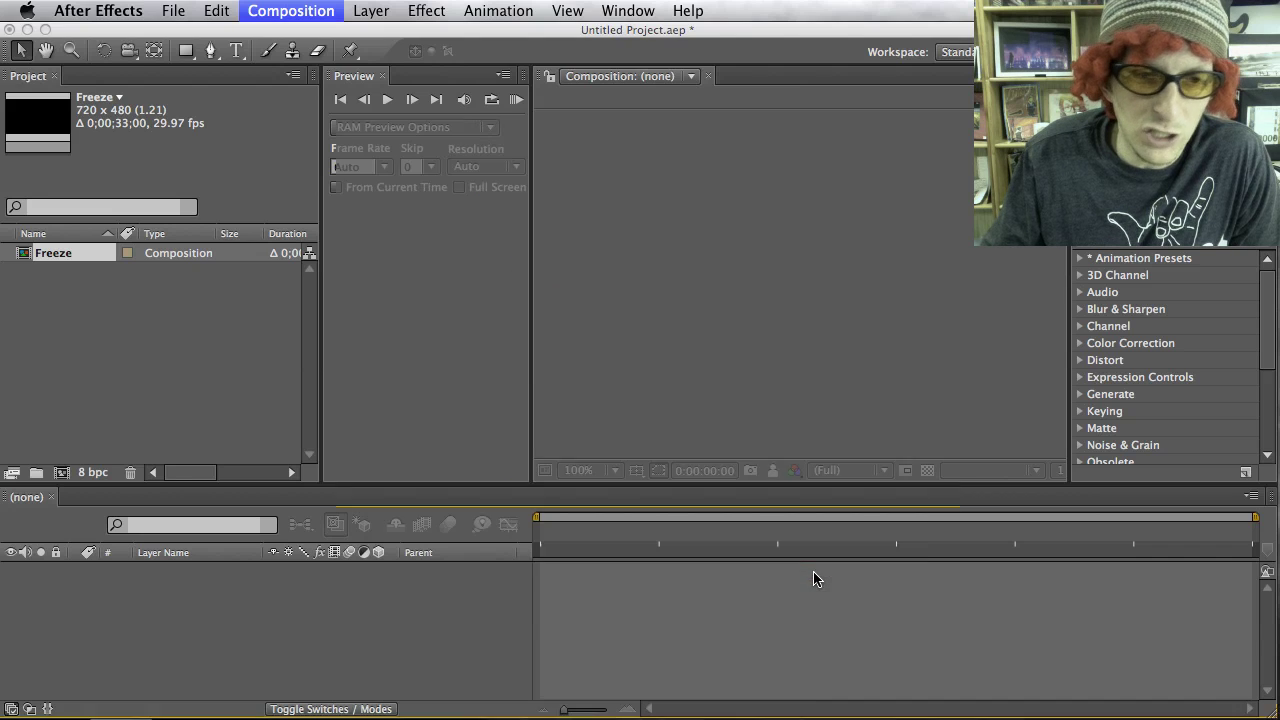
Step: Import FreezeClip.MOV as footage from the AE Freeze Tutorial folder inside AE Tutorials on the Desktop
click(174, 11)
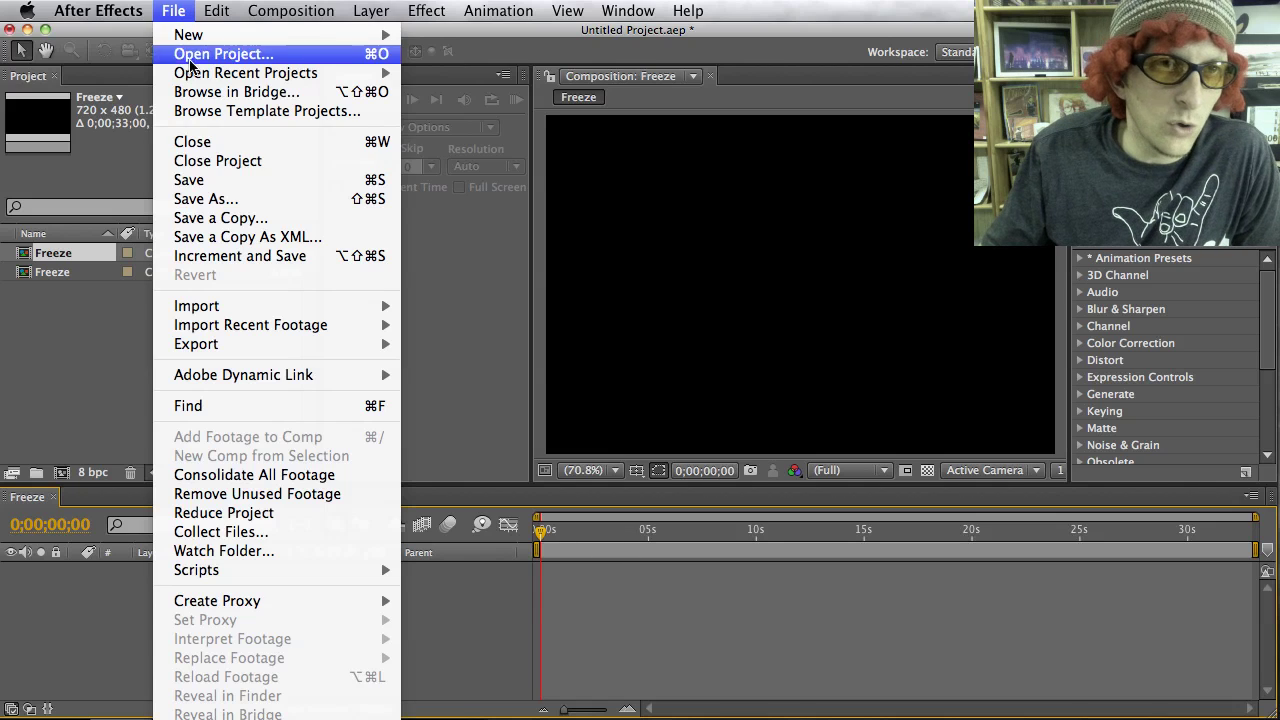
mouse_move(231, 304)
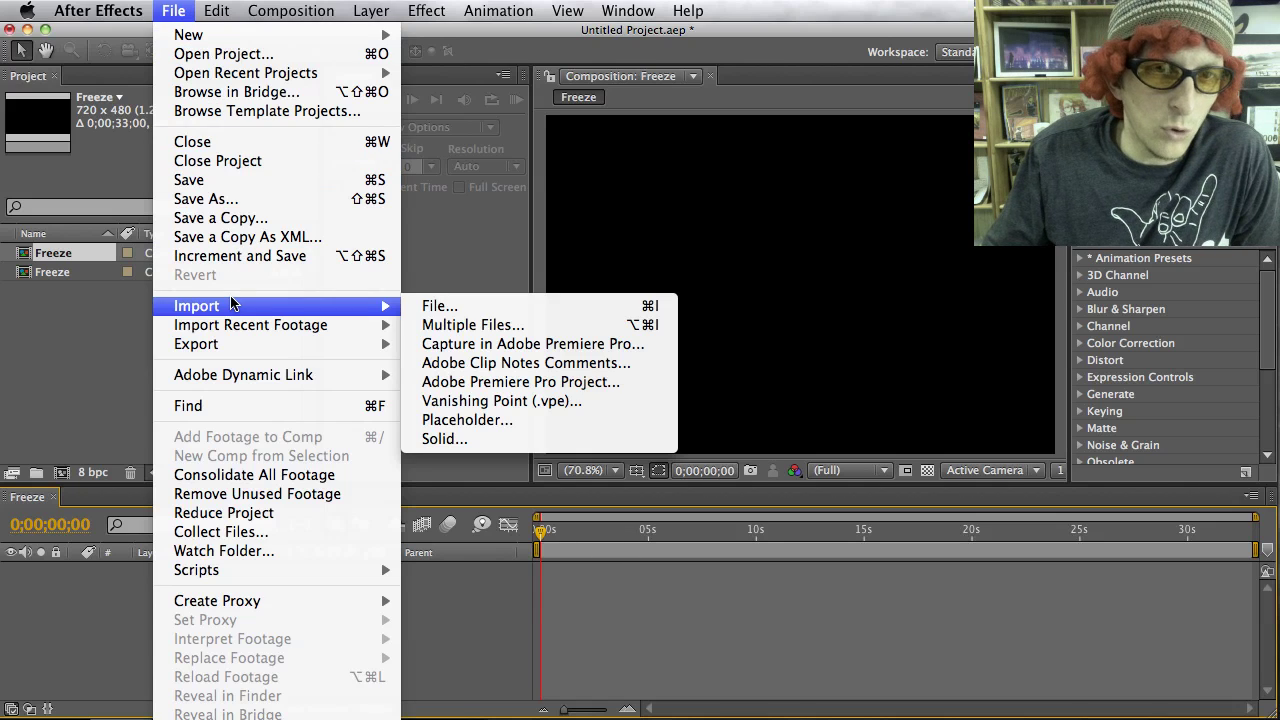
click(435, 307)
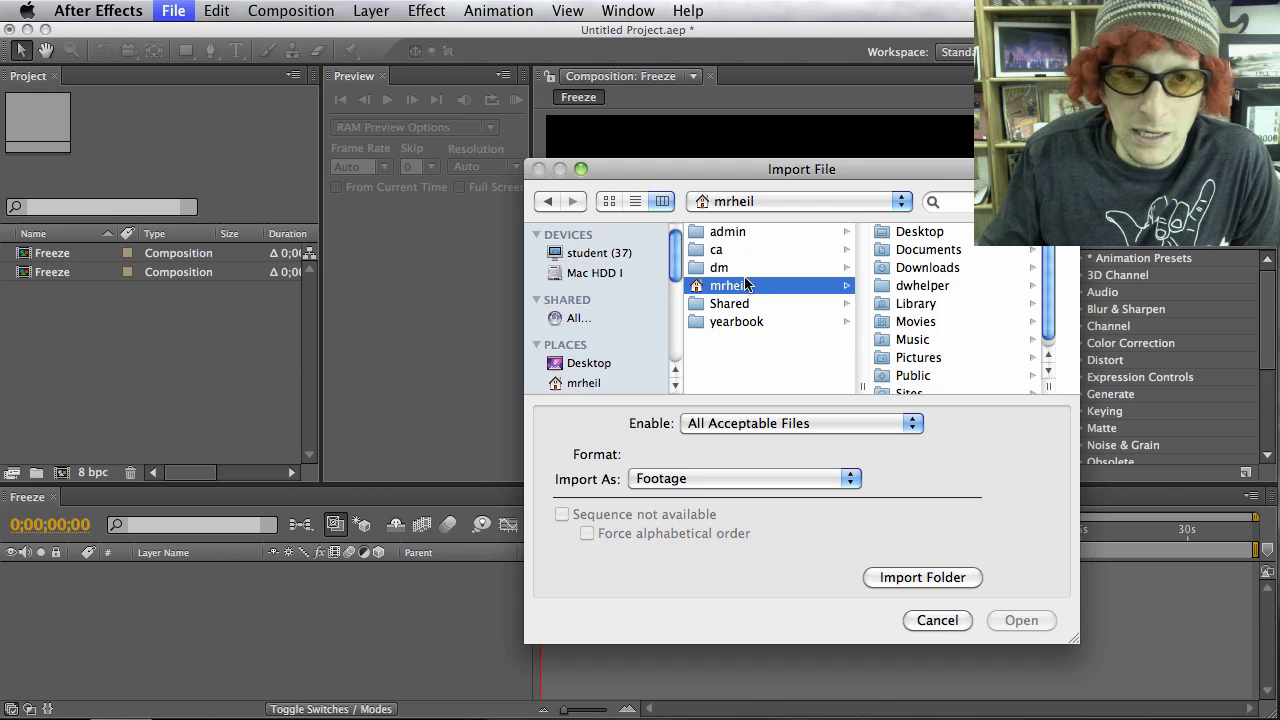
click(580, 365)
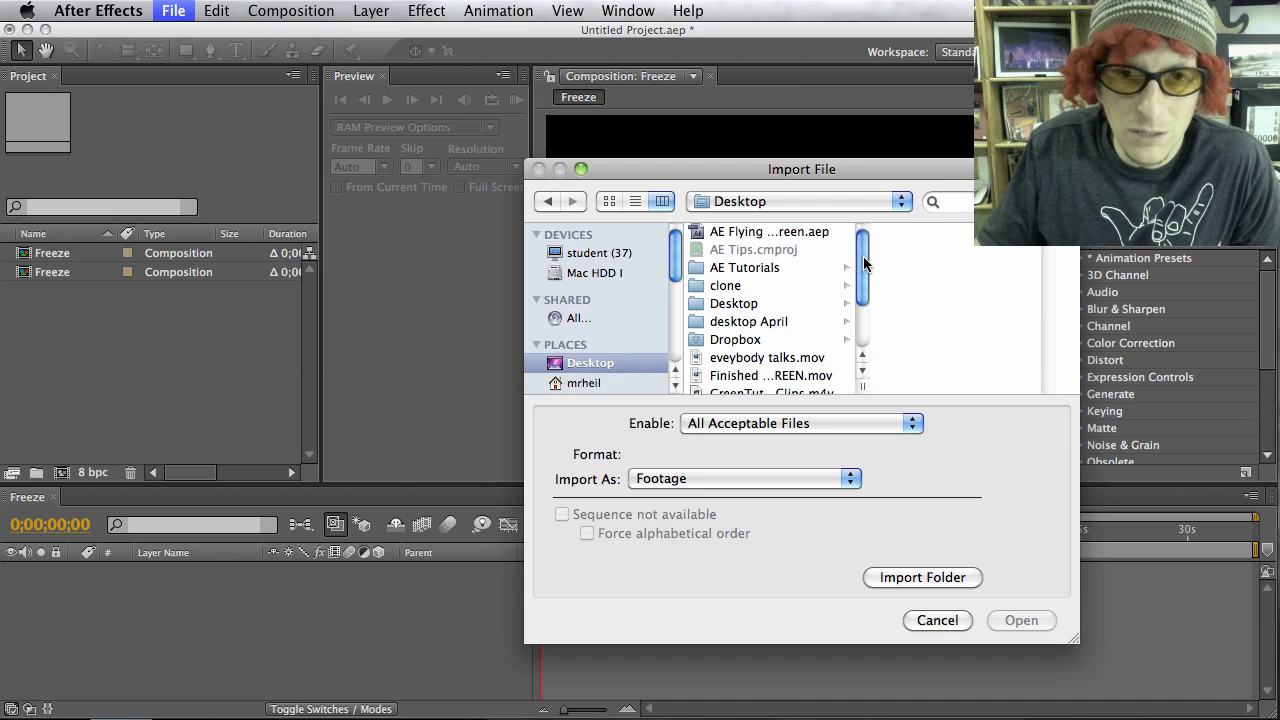
mouse_move(864, 262)
mouse_down()
mouse_move(863, 312)
mouse_move(864, 240)
mouse_up()
click(745, 267)
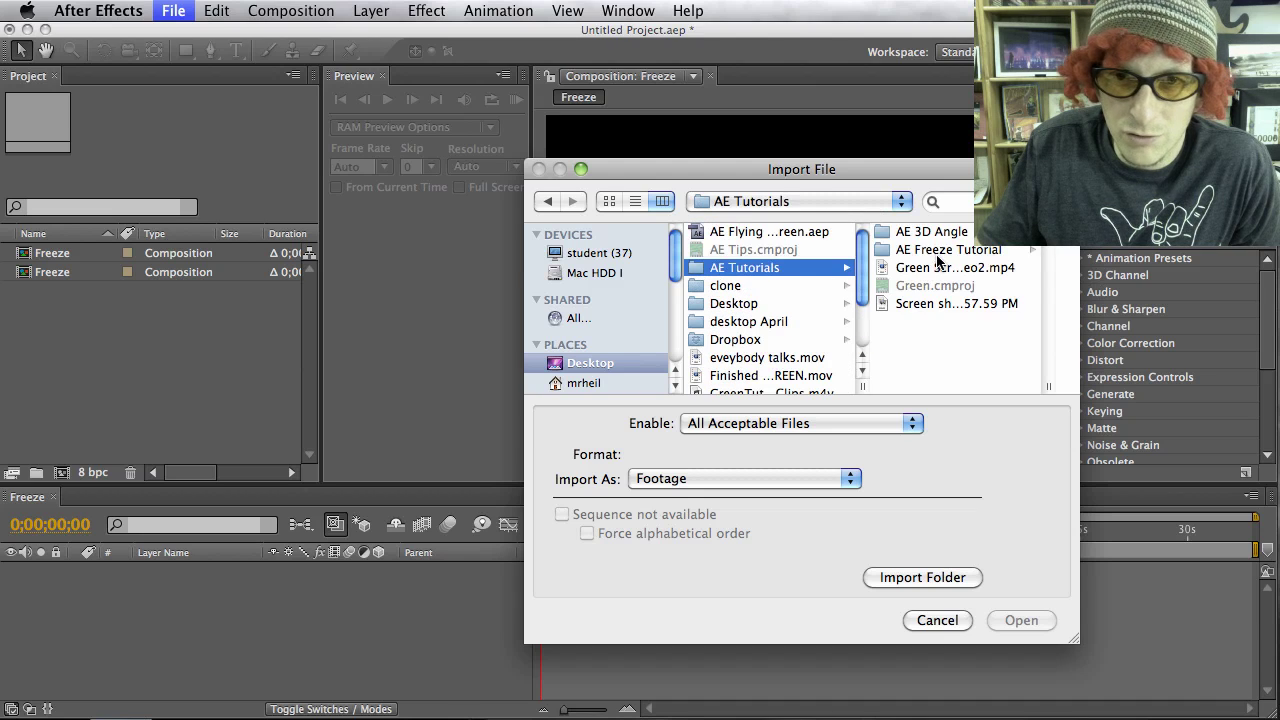
click(936, 252)
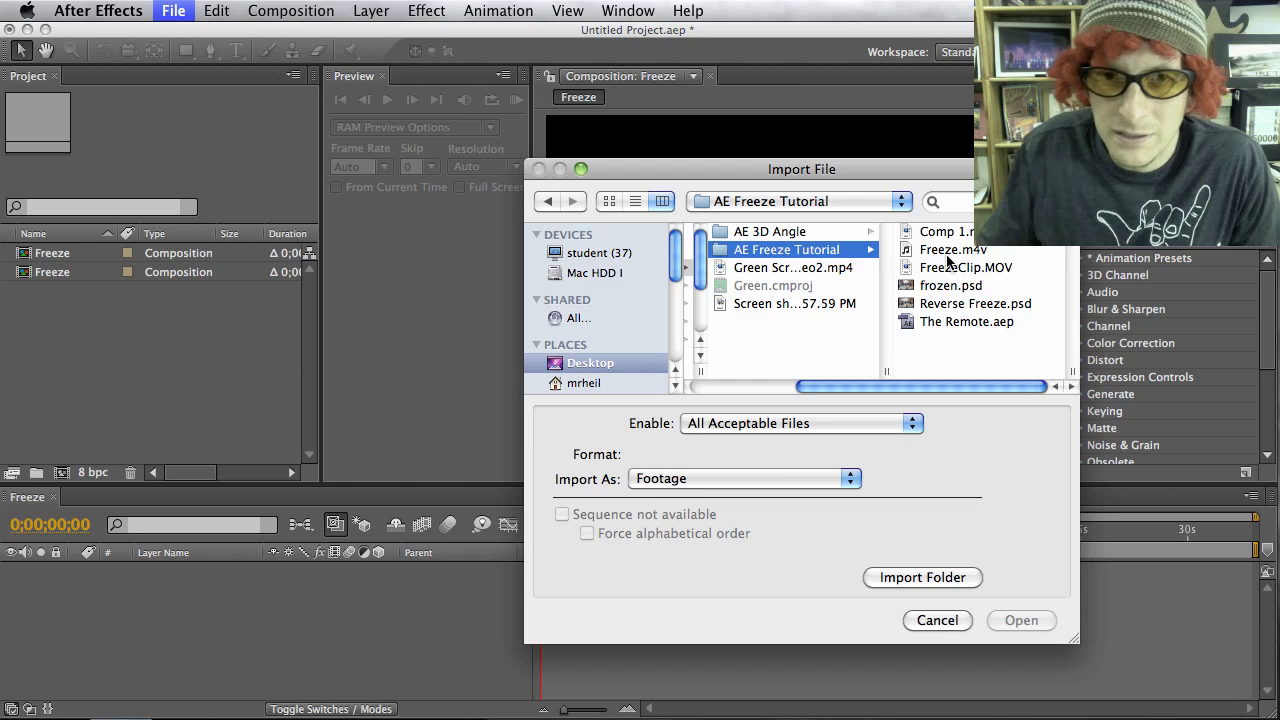
click(950, 268)
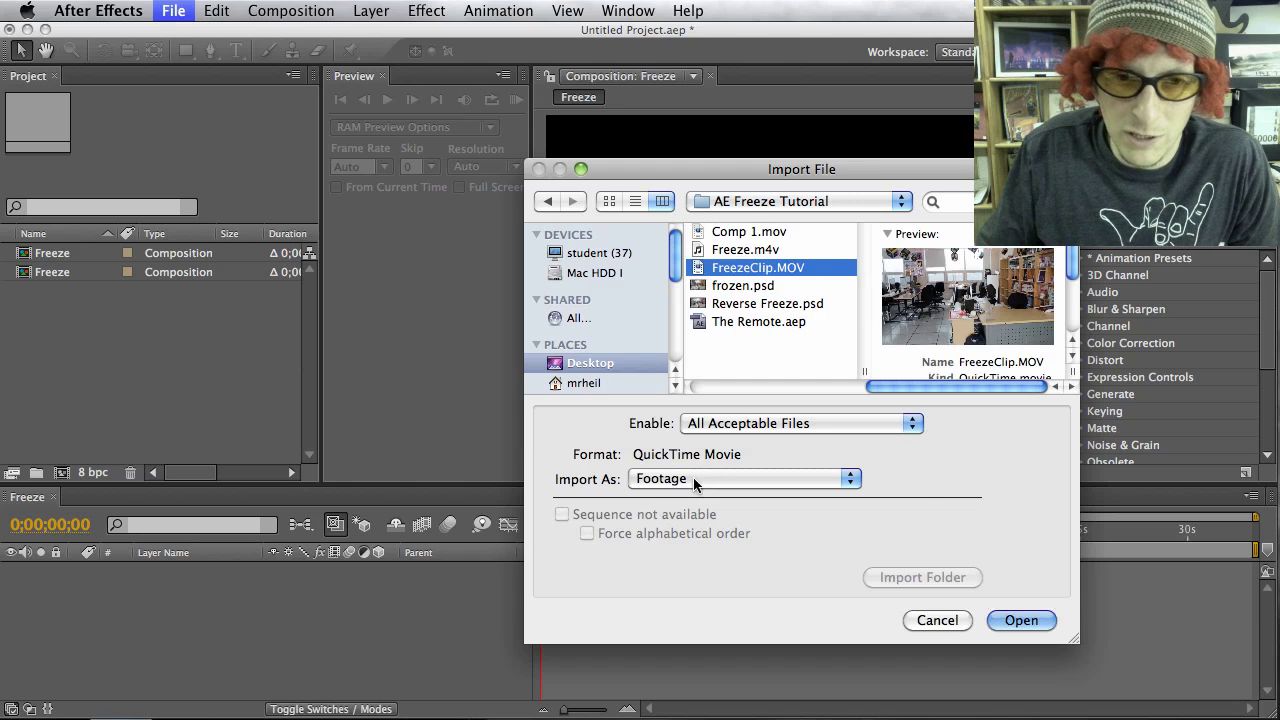
click(1020, 619)
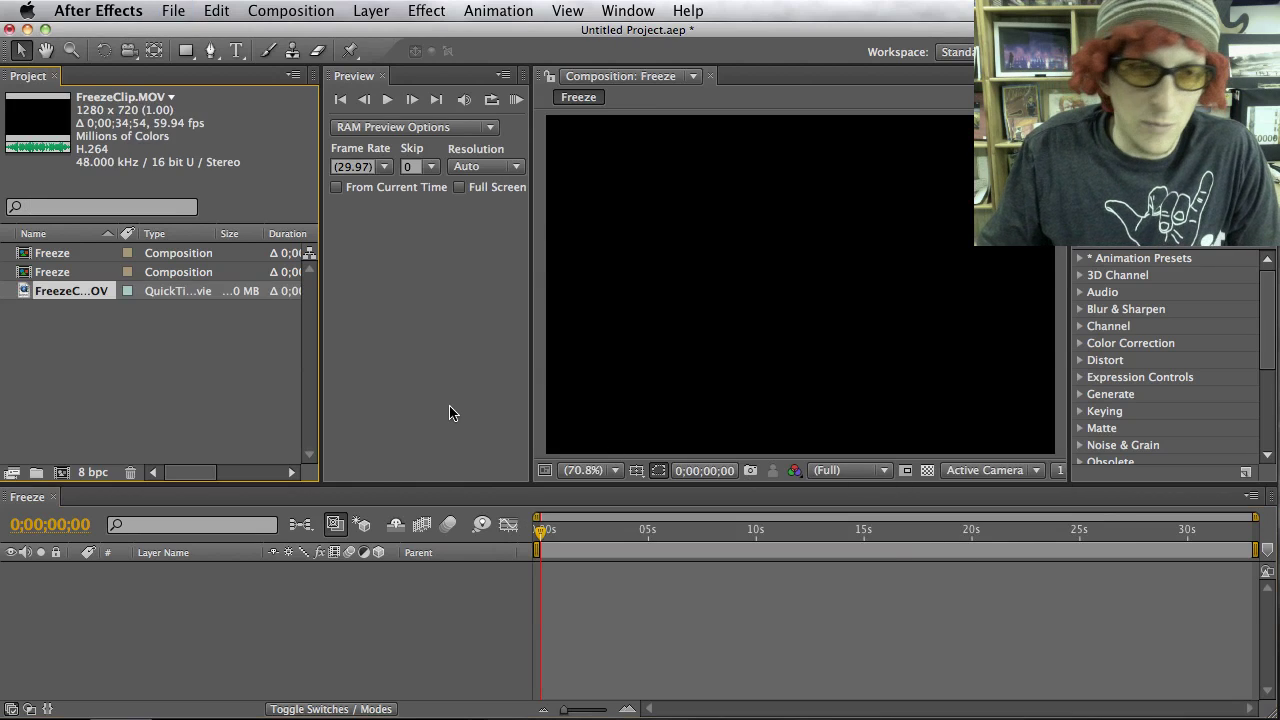
Step: Add FreezeClip.MOV to the Freeze composition's timeline, then scale down and reposition the clip to fit the composition frame
drag(27, 293, 63, 611)
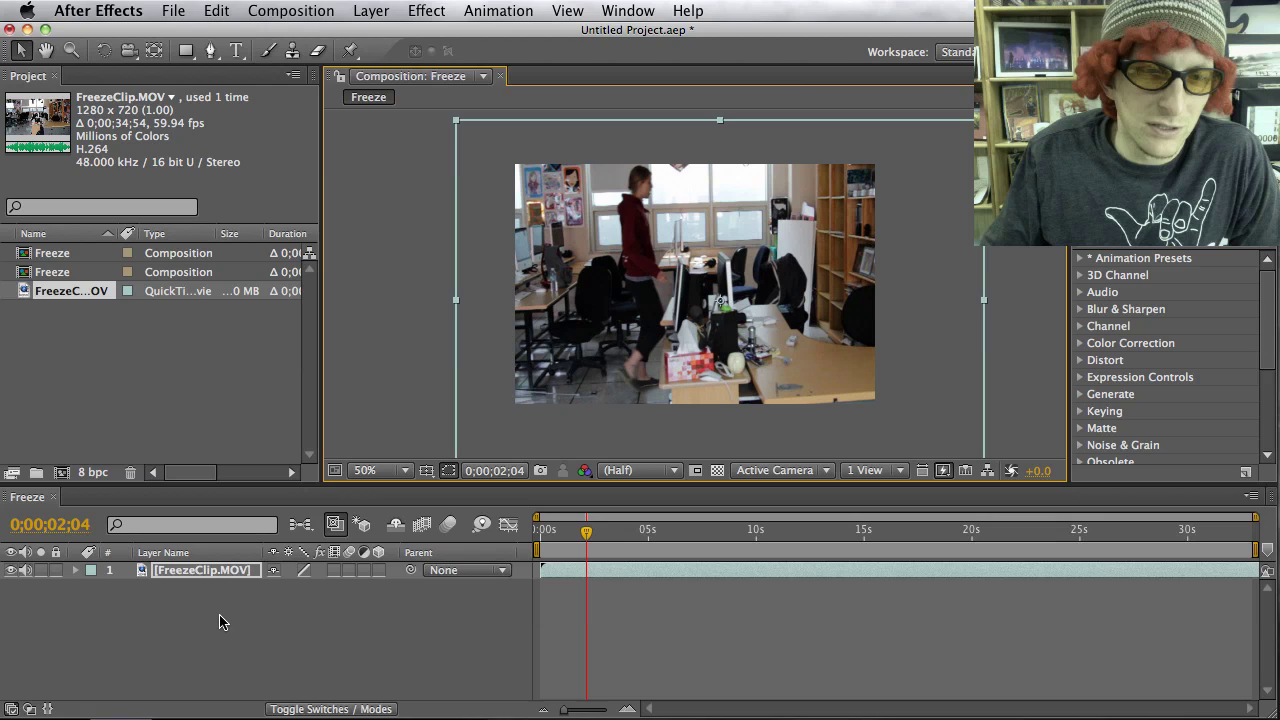
click(170, 604)
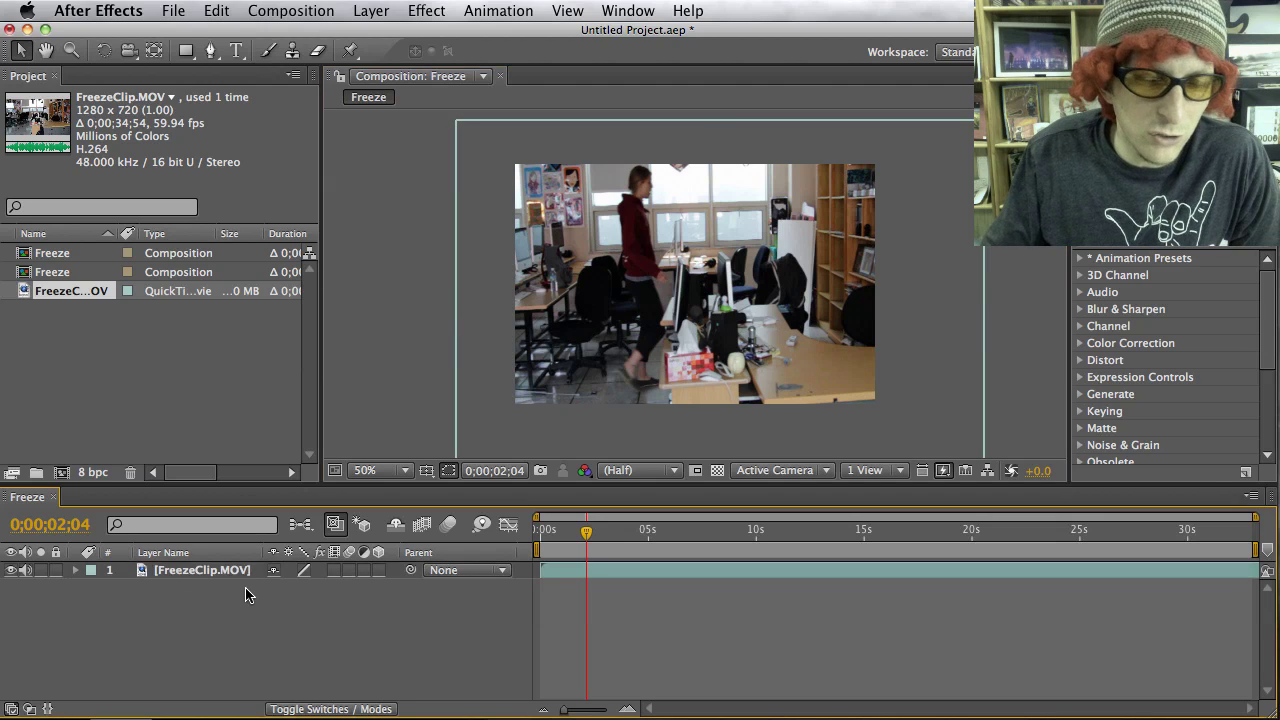
click(543, 278)
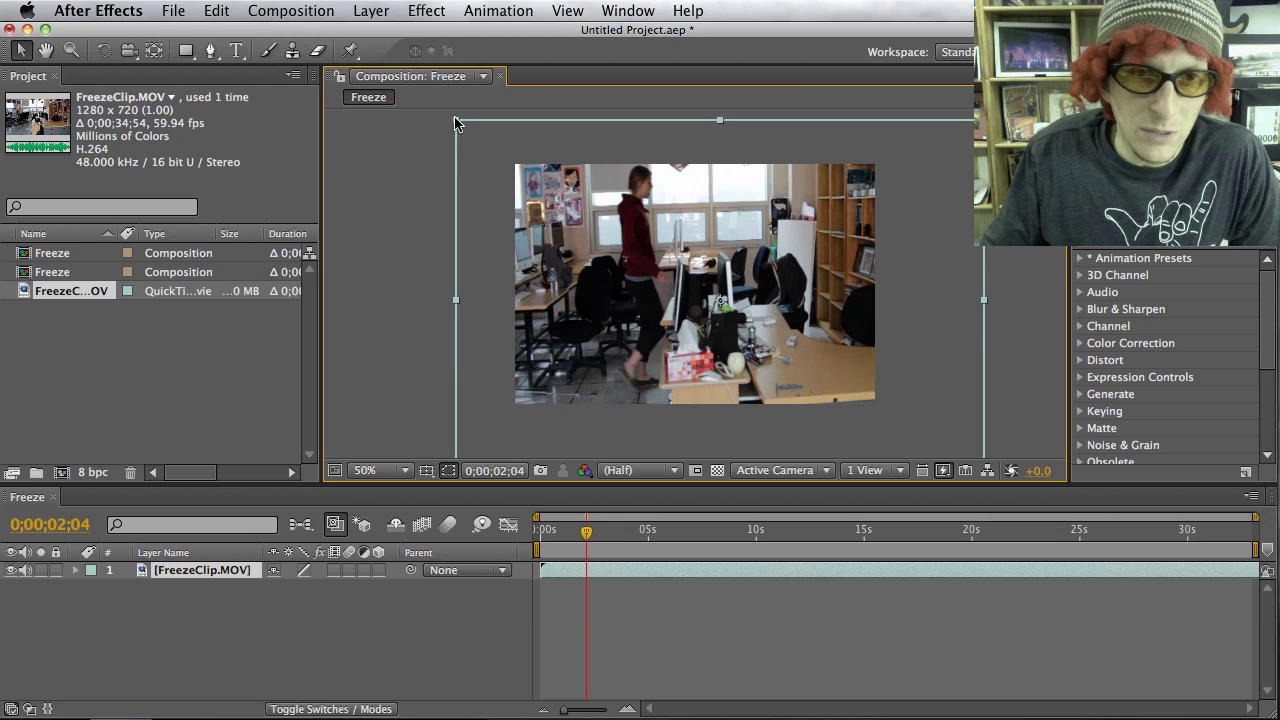
key(Return)
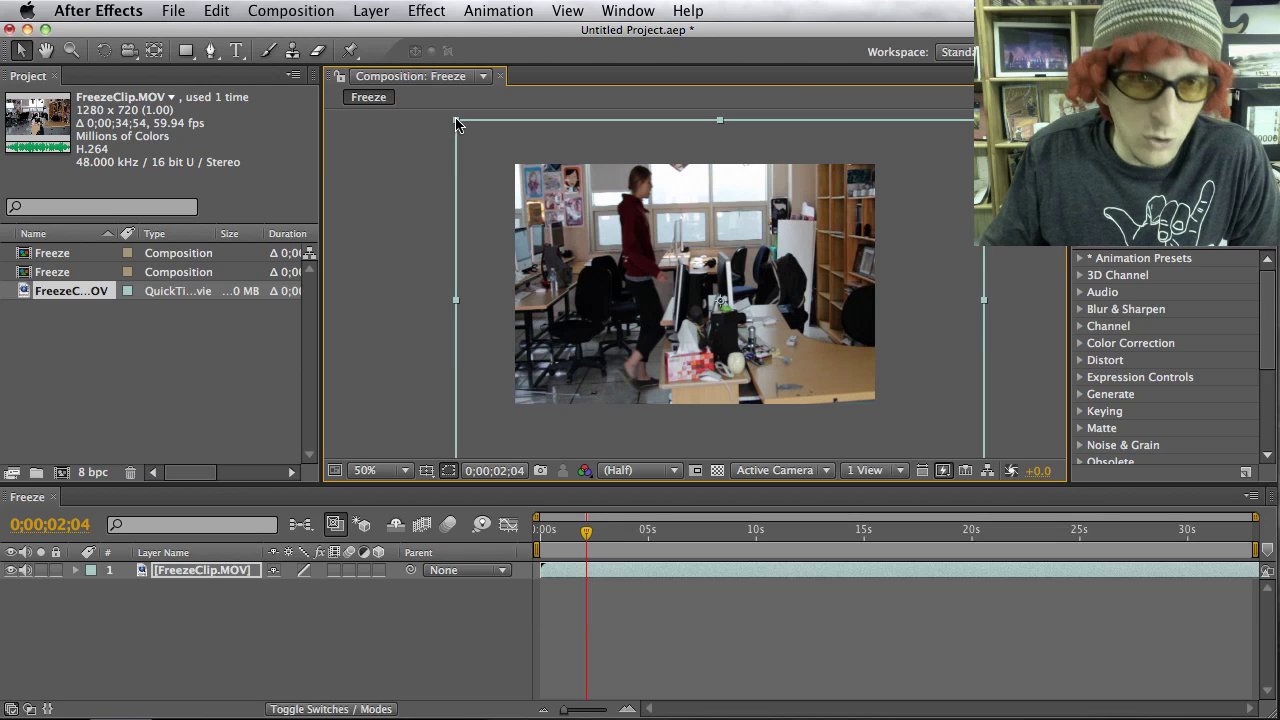
drag(456, 122, 510, 180)
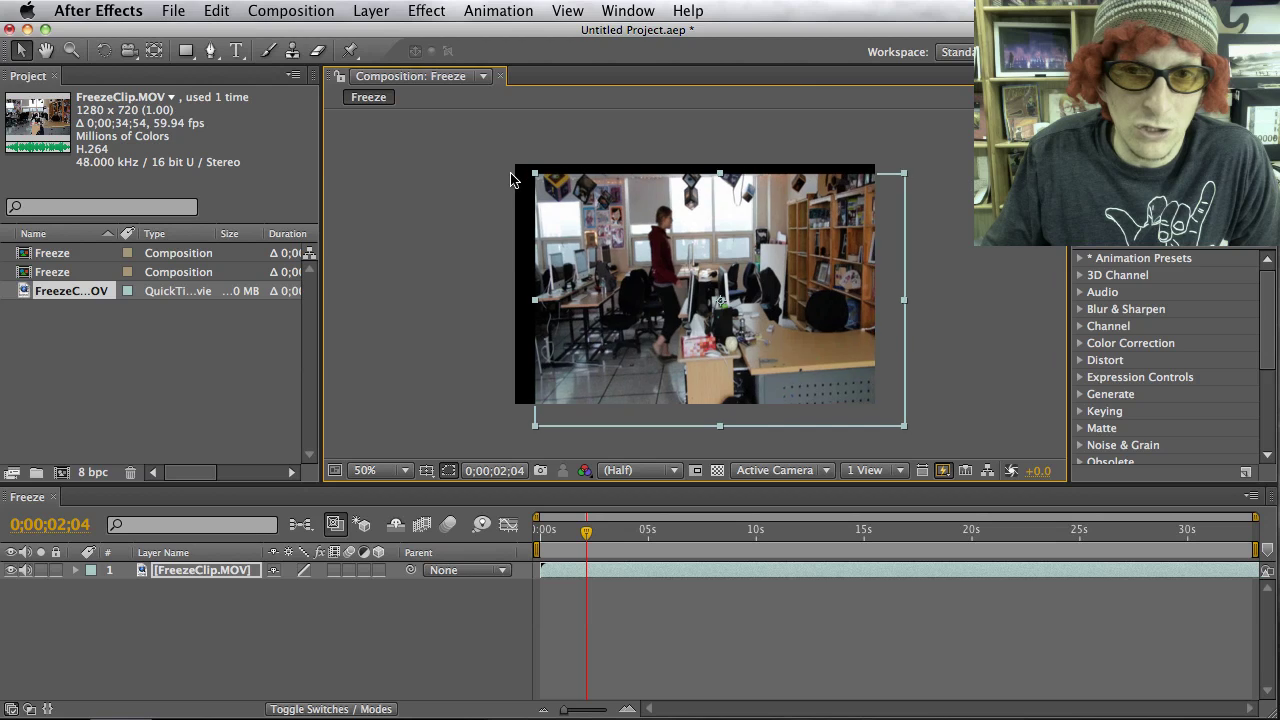
drag(587, 248, 557, 232)
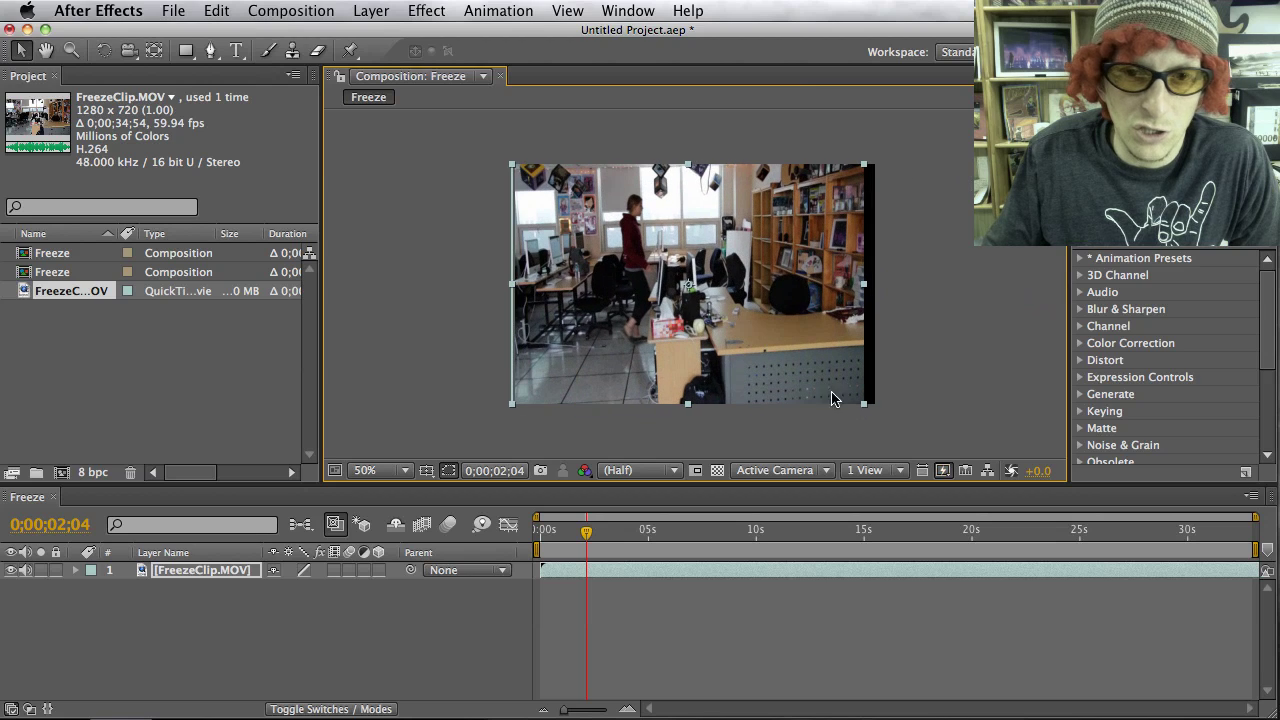
click(866, 408)
drag(866, 398, 871, 398)
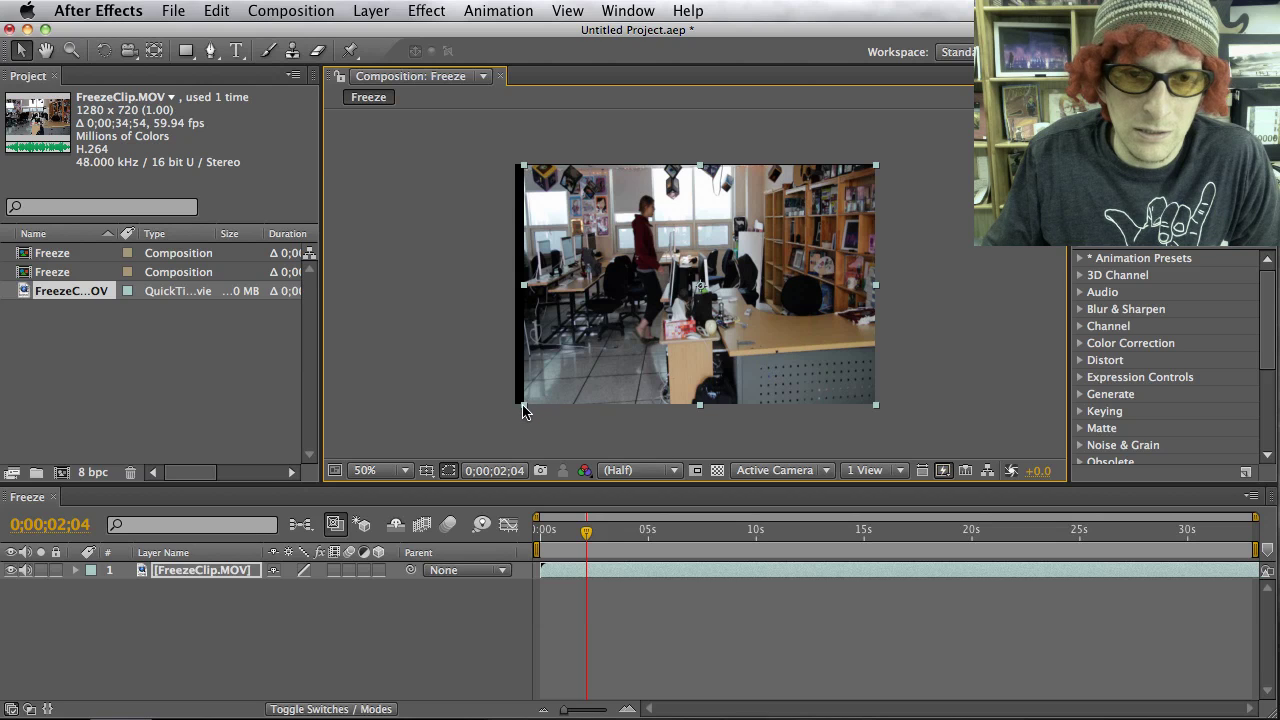
drag(525, 410, 537, 404)
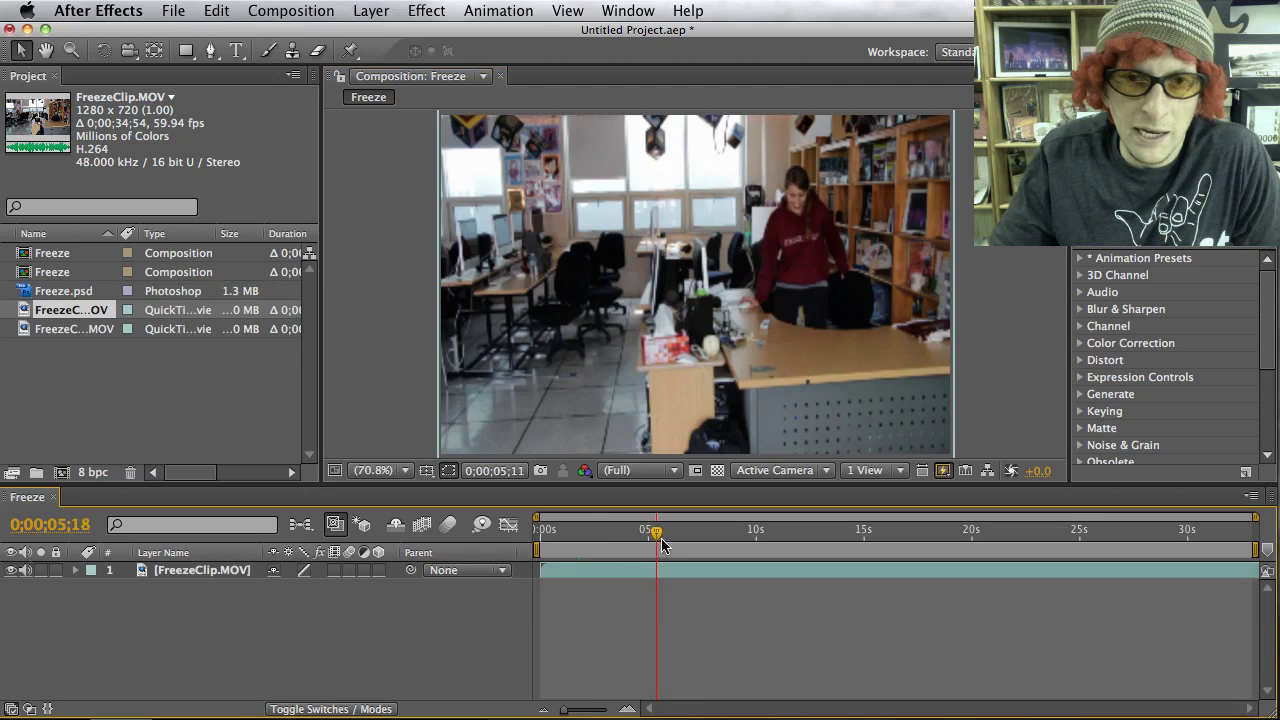
Step: Save the frame at 0;00;10;16 as a layered Photoshop file in the AE Freeze Tutorial folder, adding 2 to the name Freeze
drag(655, 535, 761, 543)
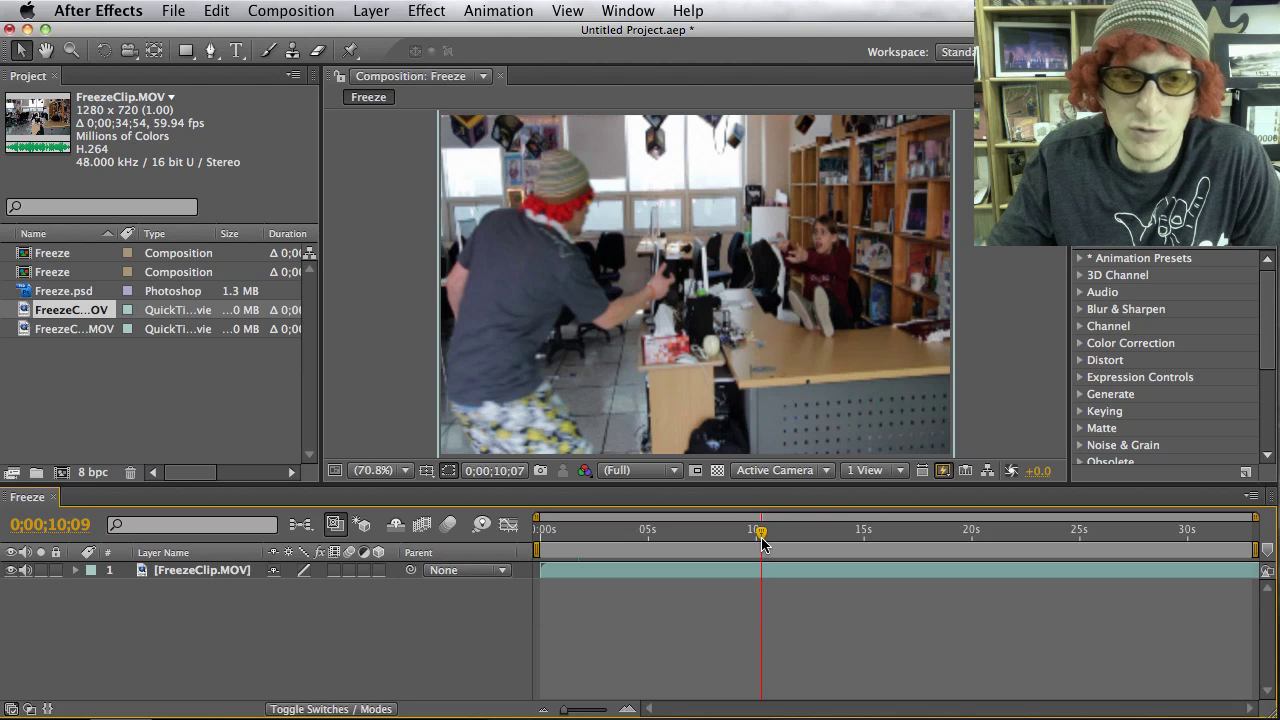
drag(761, 537, 768, 548)
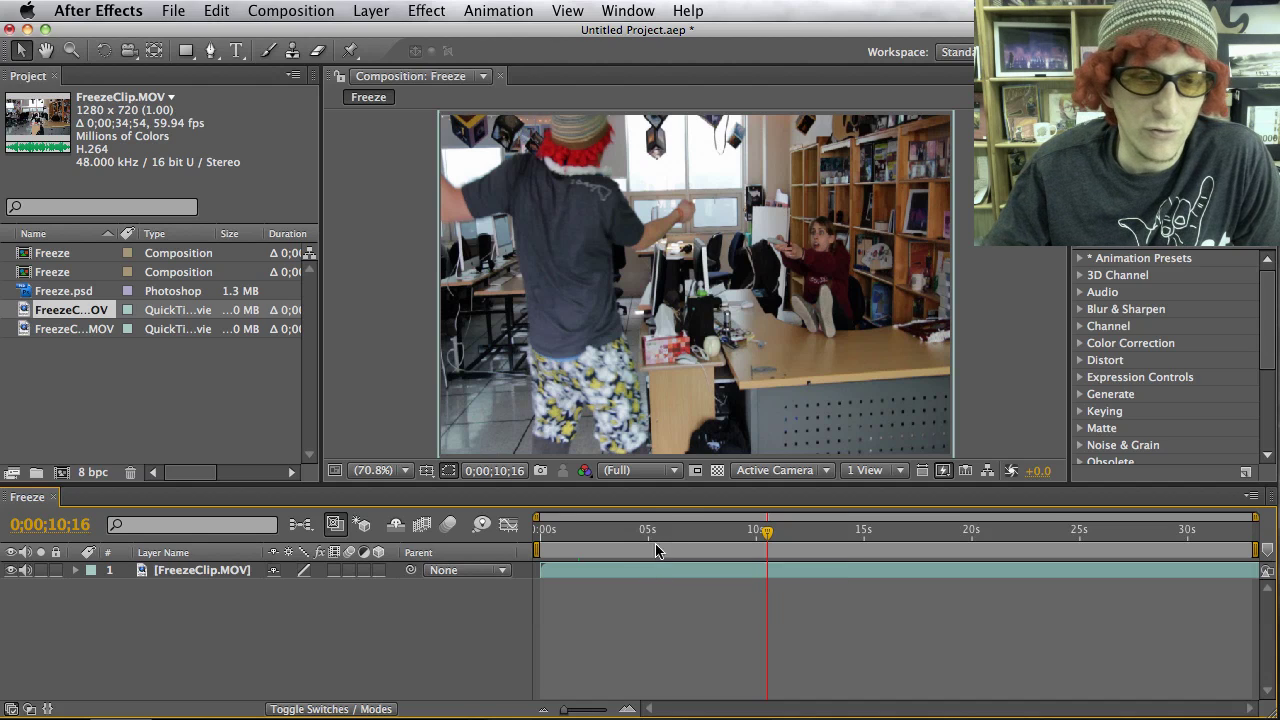
click(282, 12)
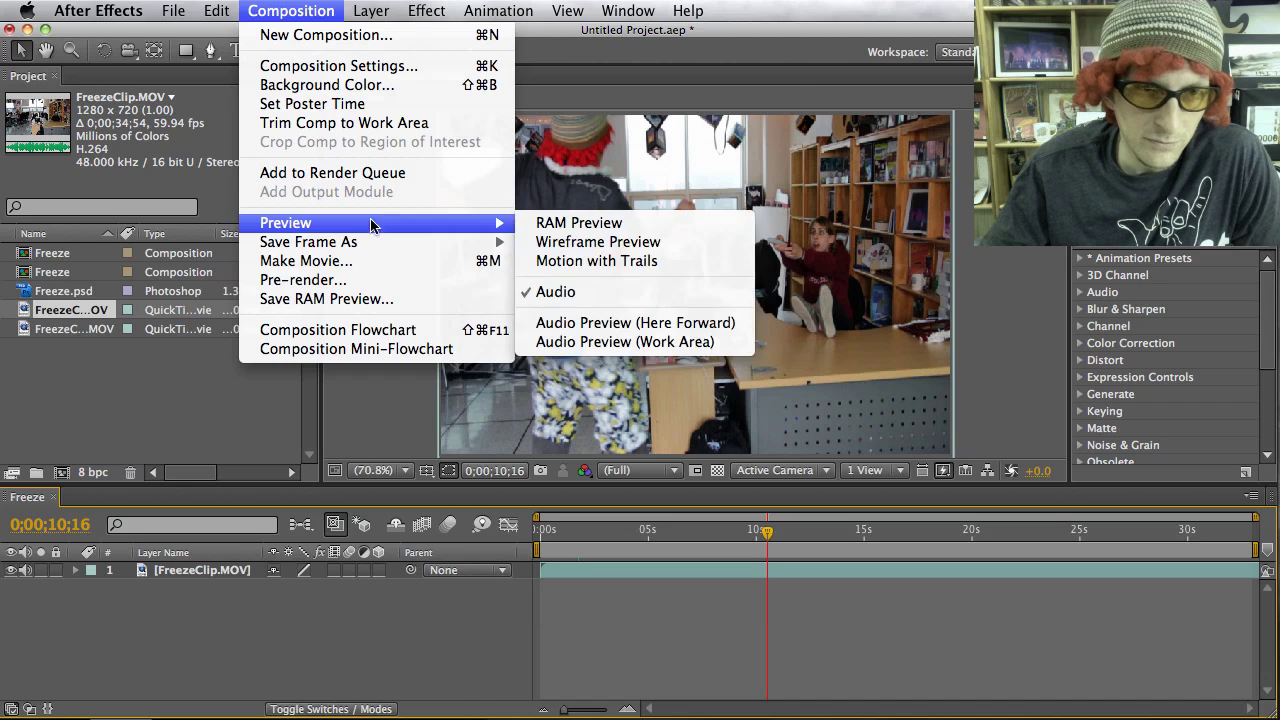
mouse_move(373, 246)
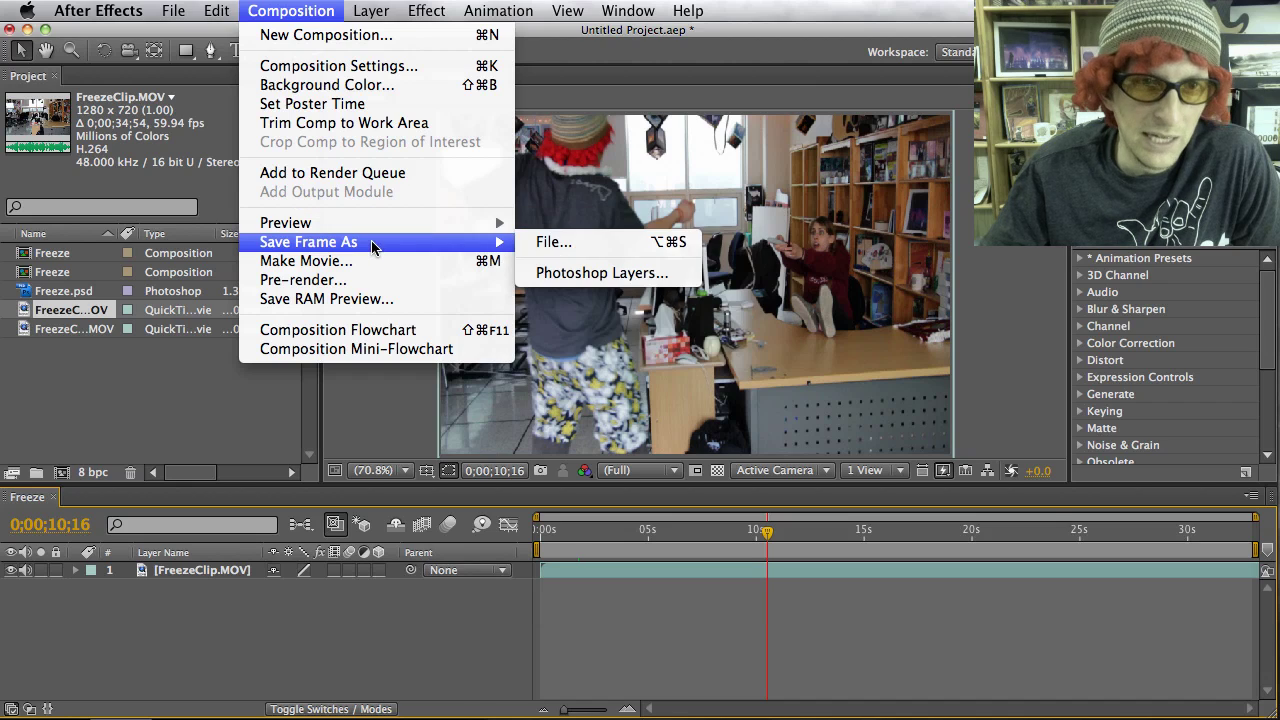
click(607, 274)
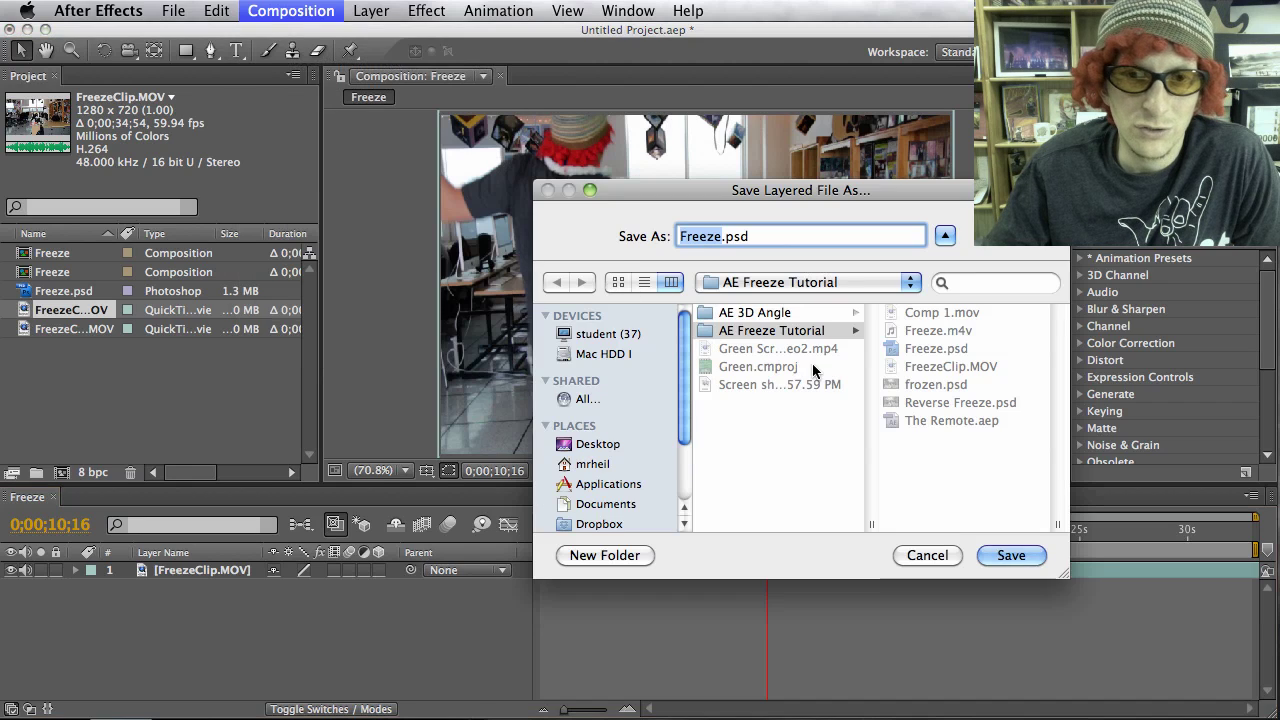
click(1022, 562)
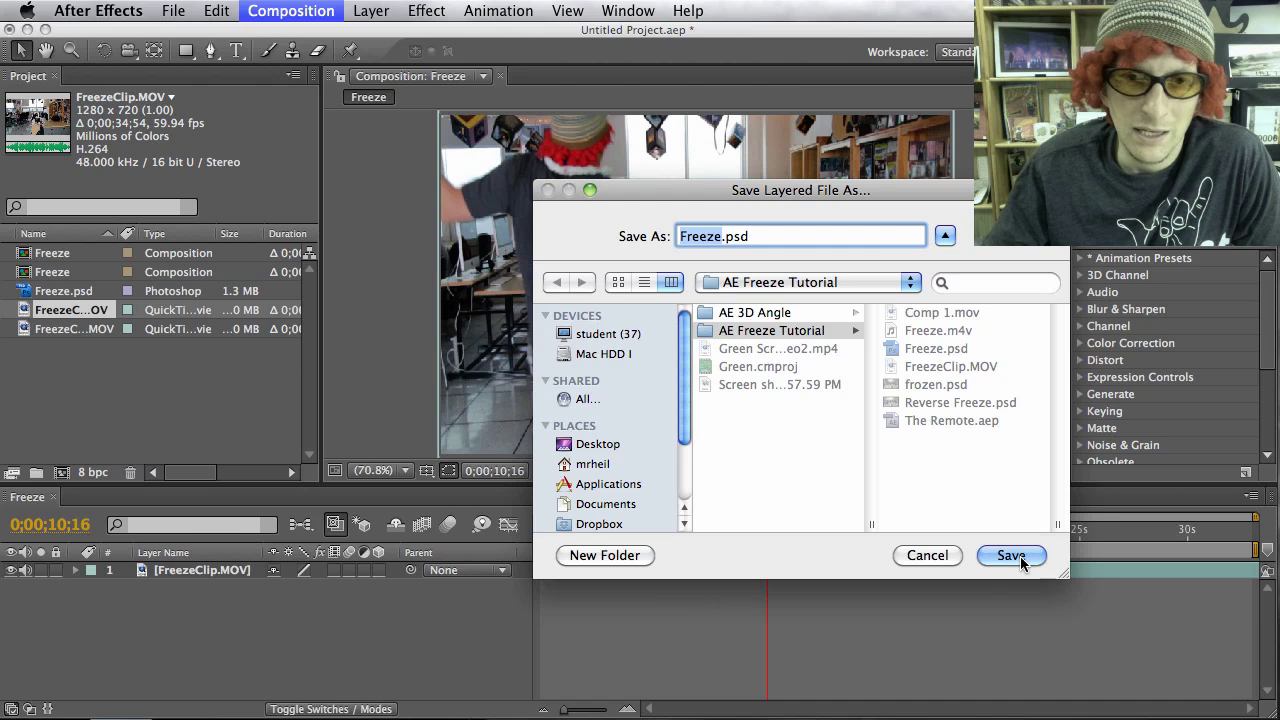
click(800, 337)
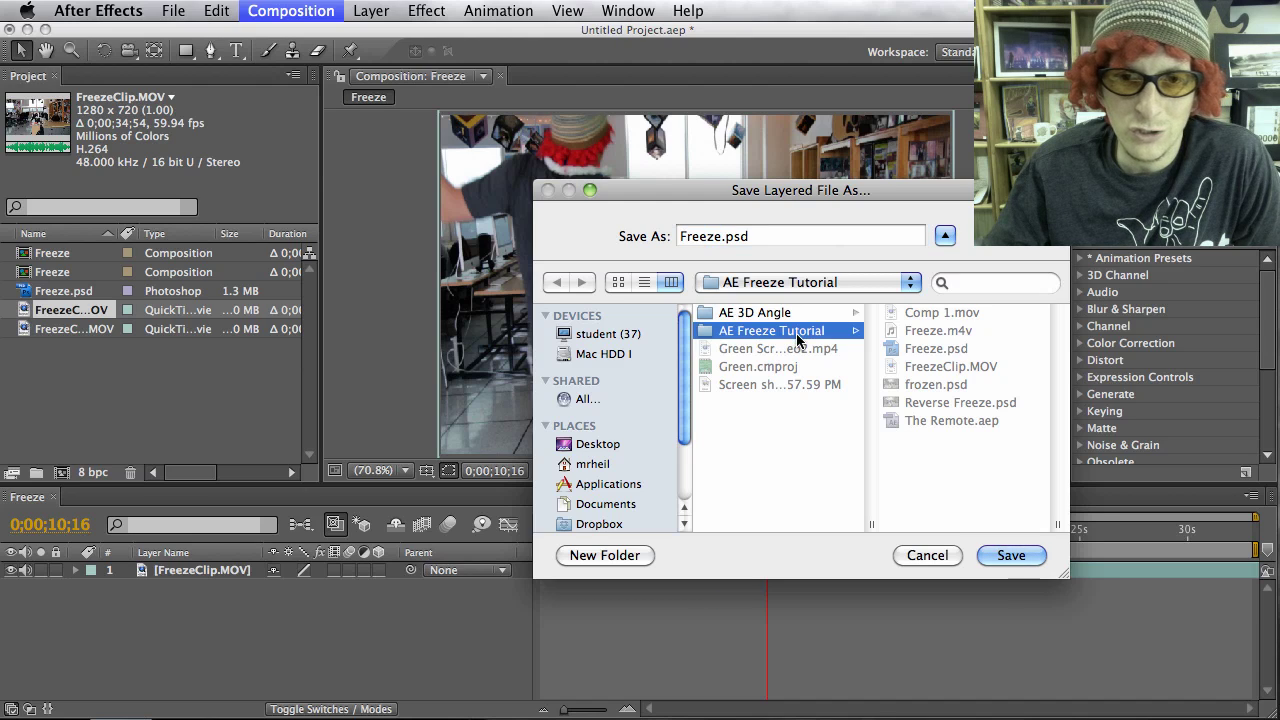
click(718, 240)
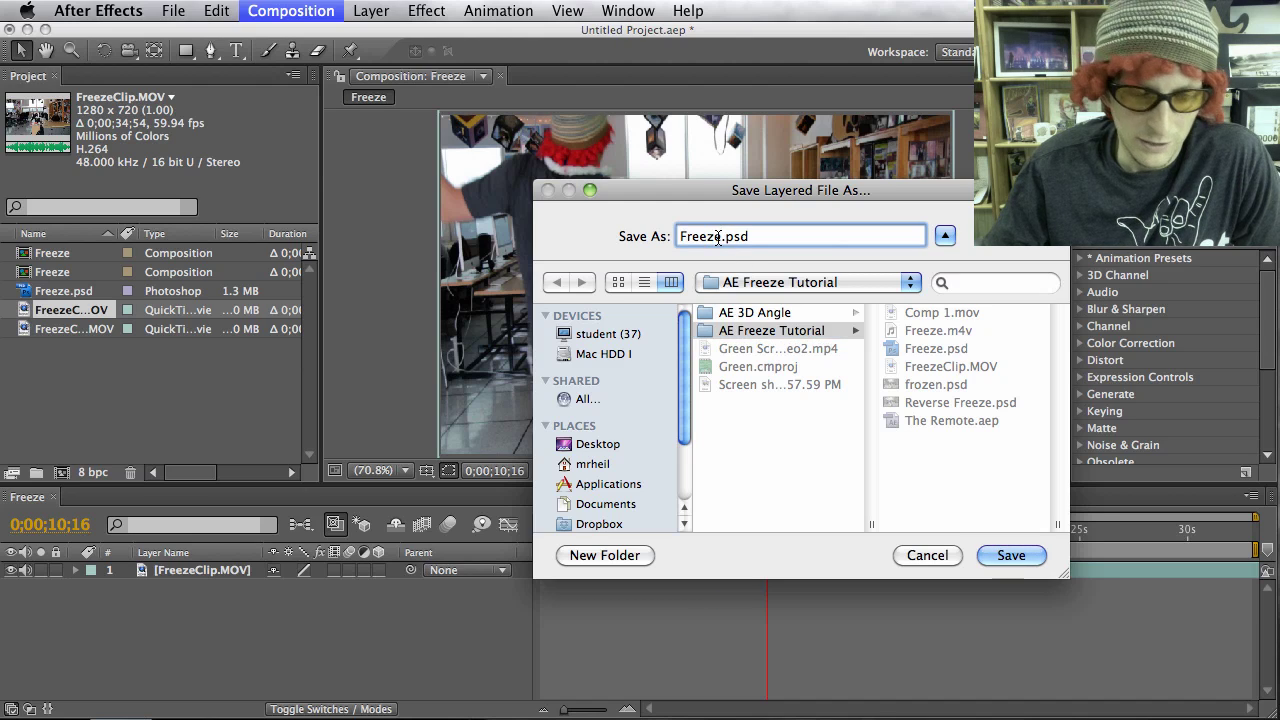
text(2)
key(Return)
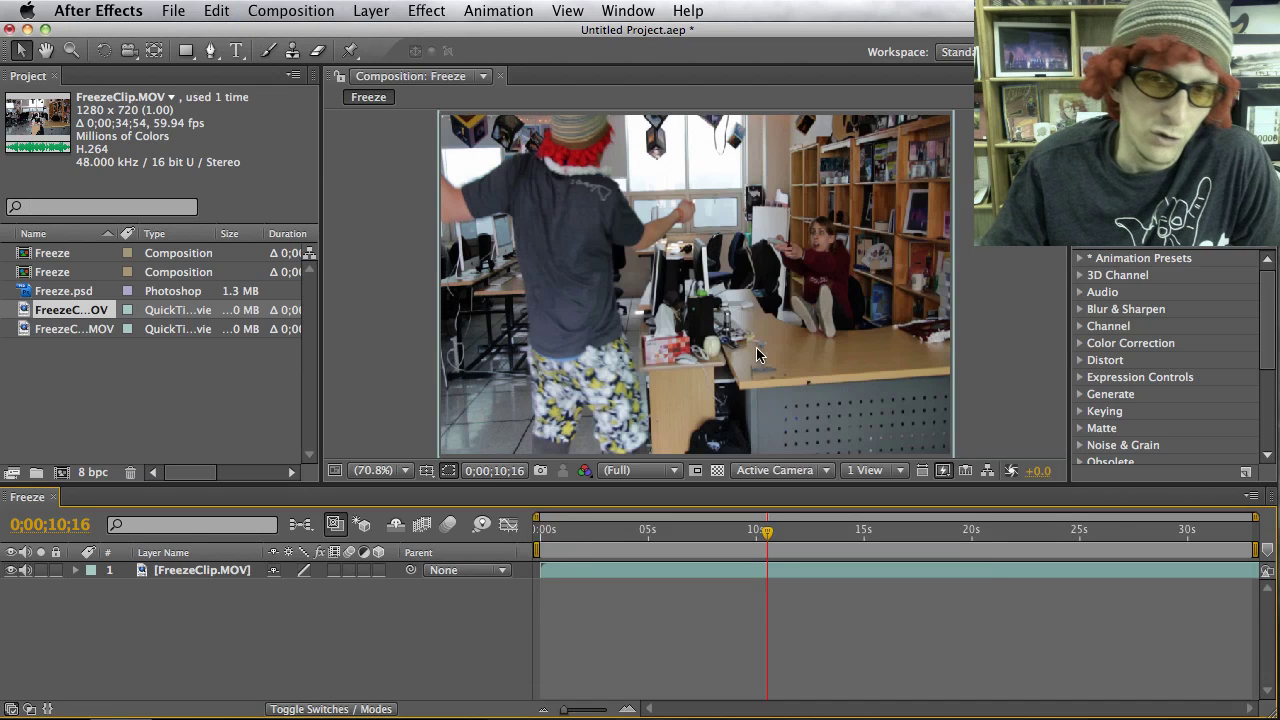
Step: Import Freeze2.psd from the AE Freeze Tutorial folder as footage with merged layers
click(57, 291)
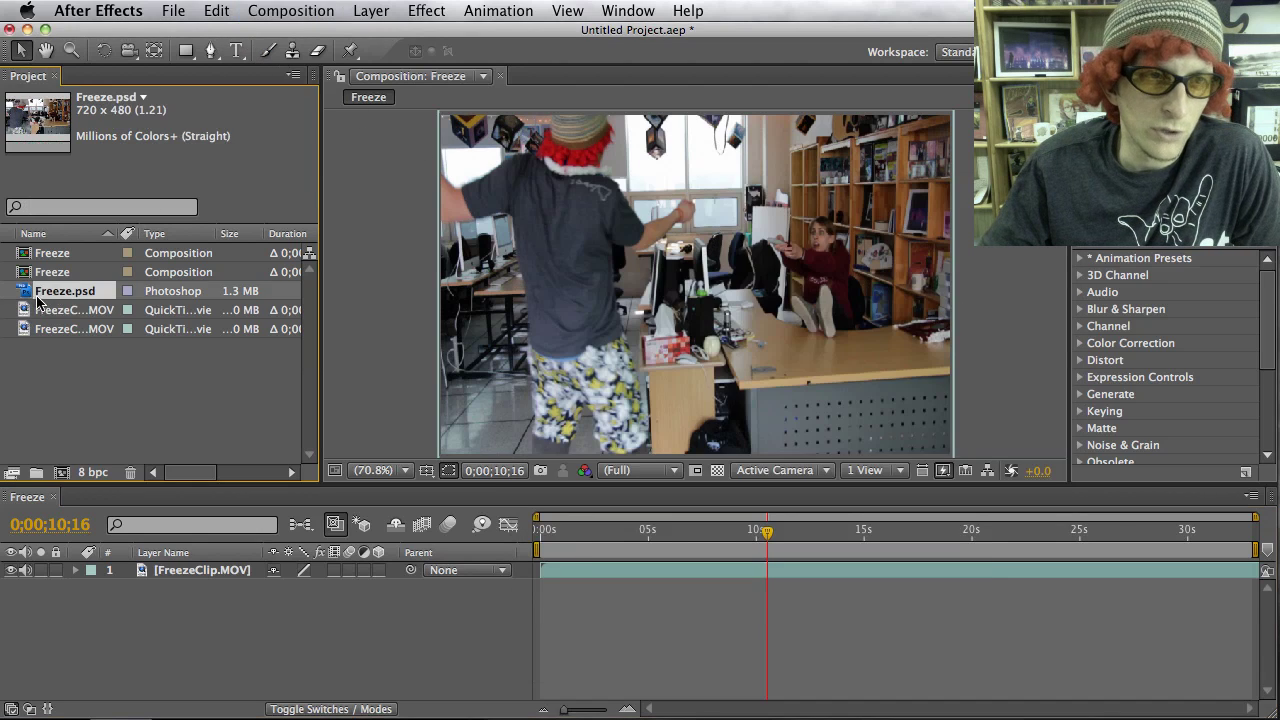
shift+click(45, 330)
click(45, 345)
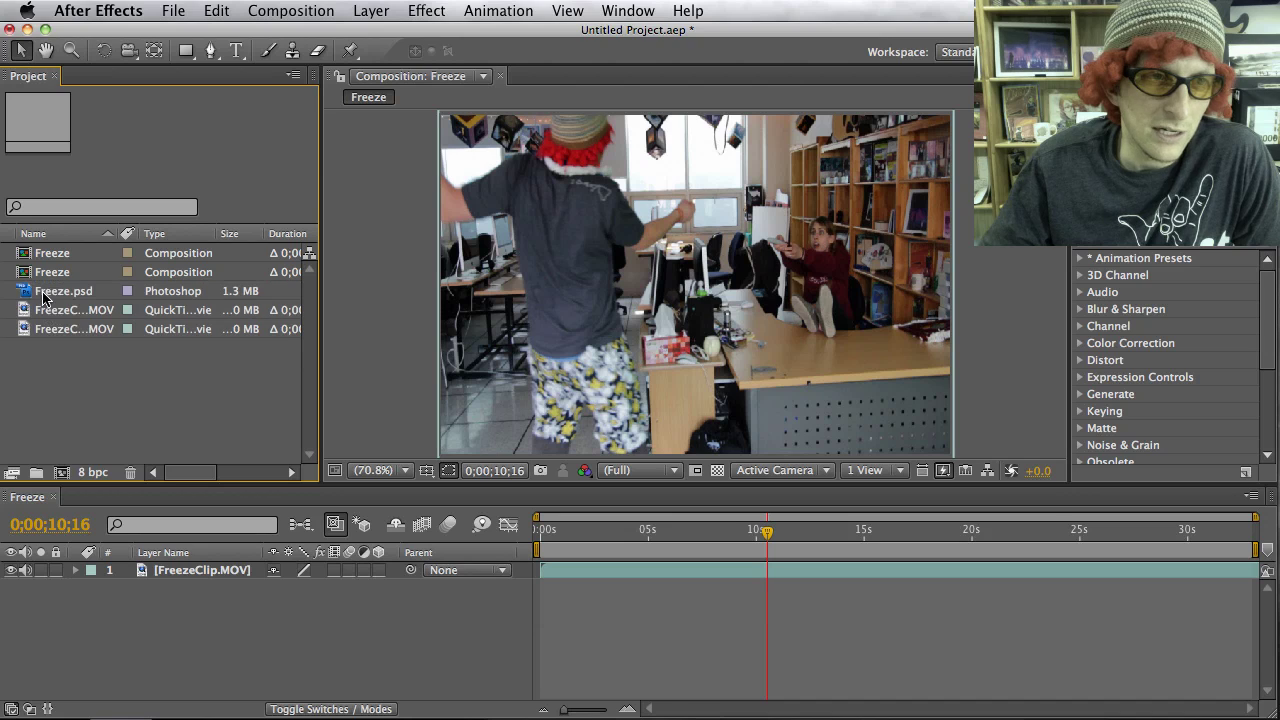
click(35, 291)
key(super+i)
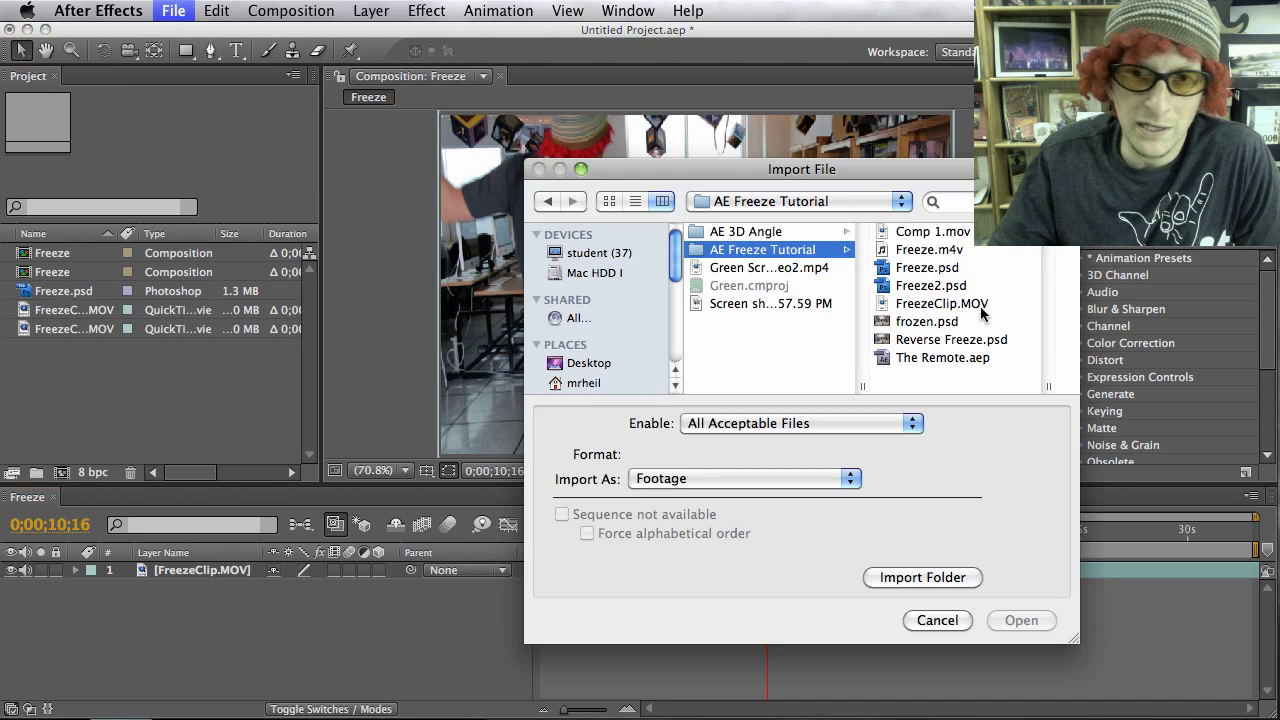
click(930, 285)
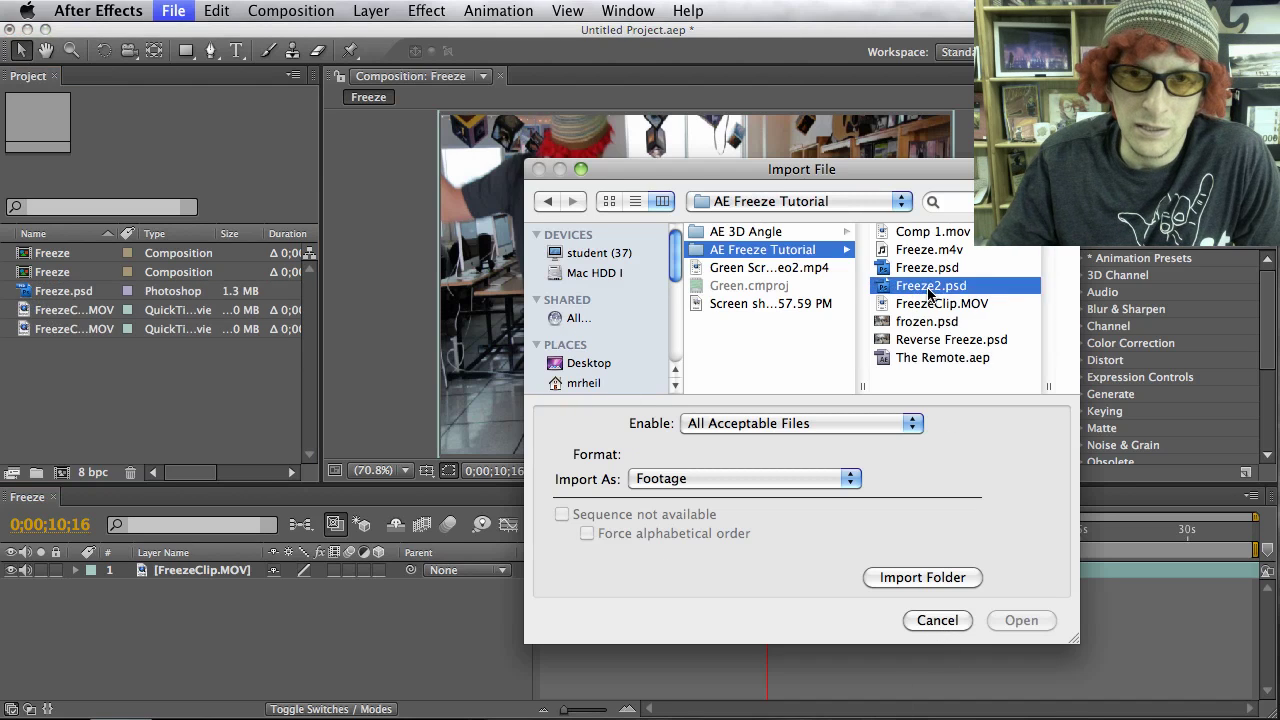
click(1021, 620)
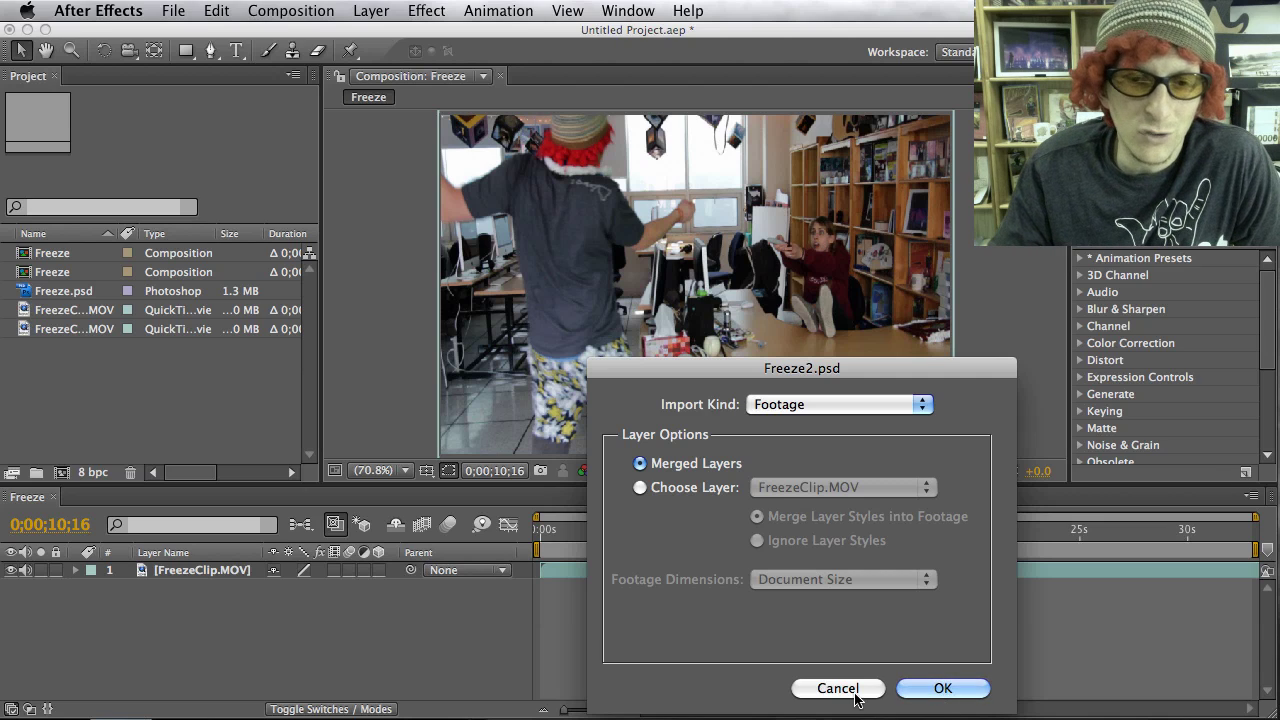
click(932, 692)
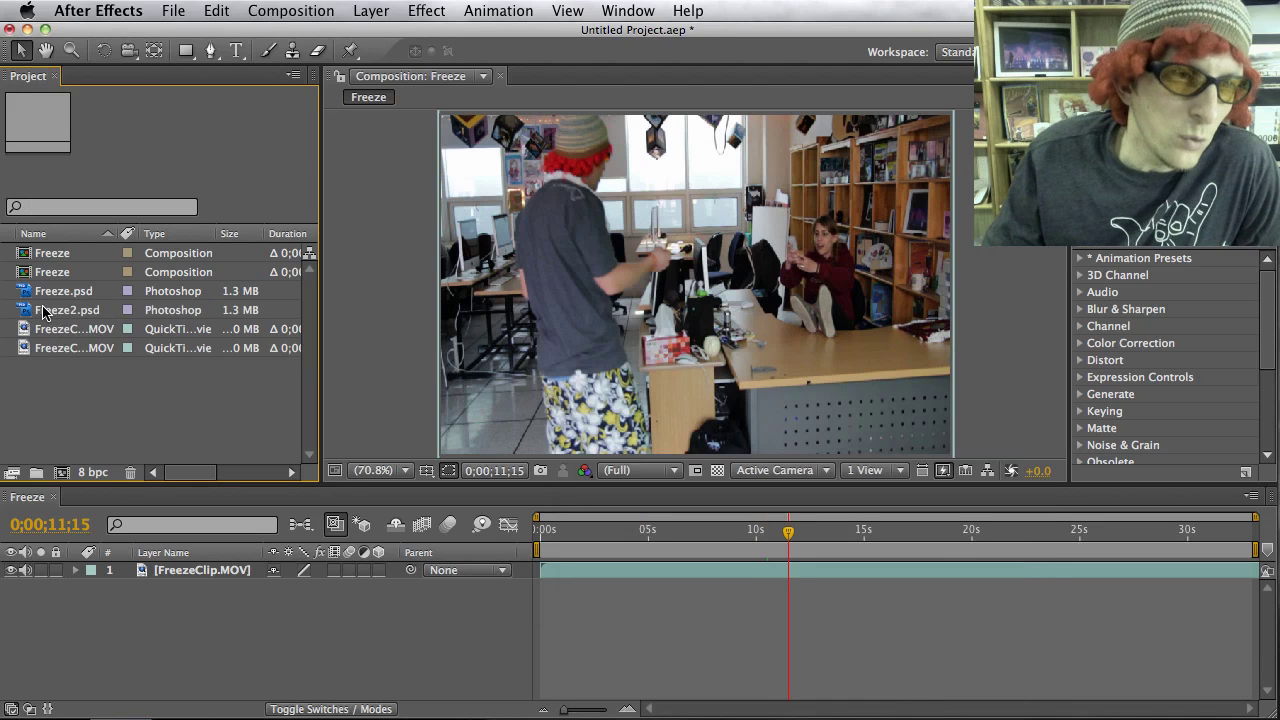
Step: Add Freeze2.psd to the Freeze timeline above FreezeClip.MOV and time-stretch it to a new duration of 0;00;04;00
click(44, 316)
drag(42, 482, 62, 572)
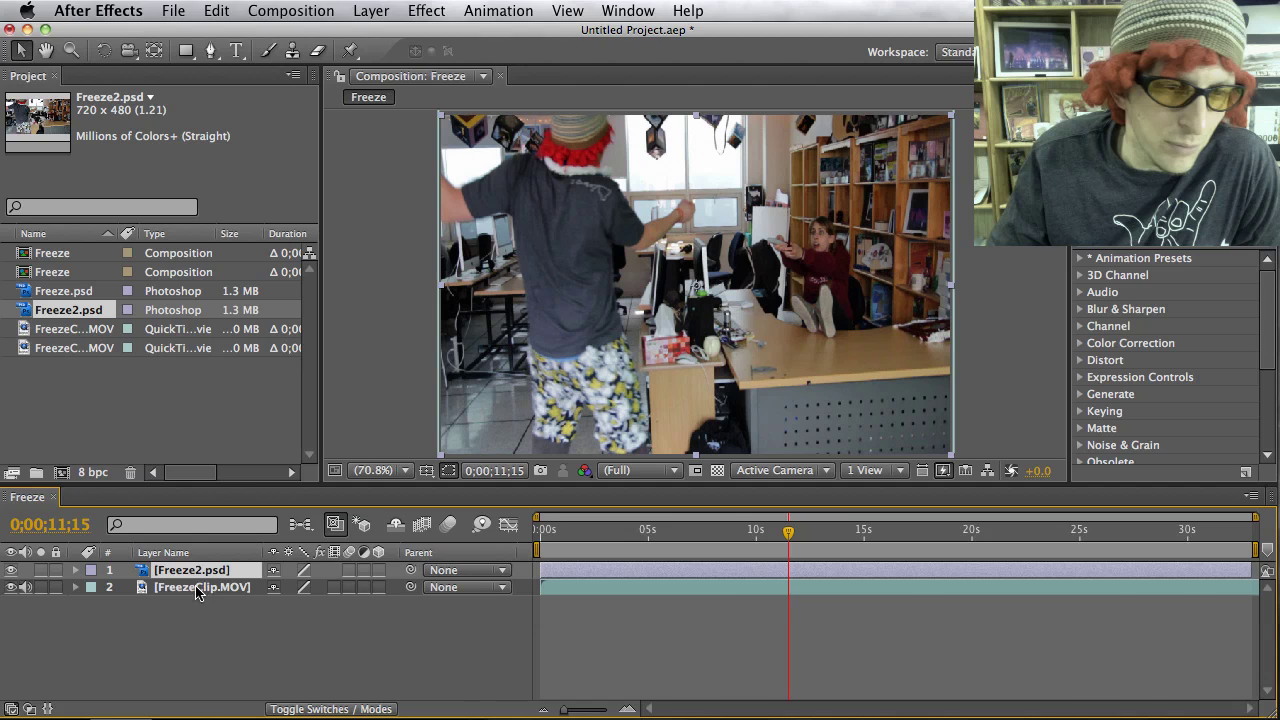
right_click(741, 568)
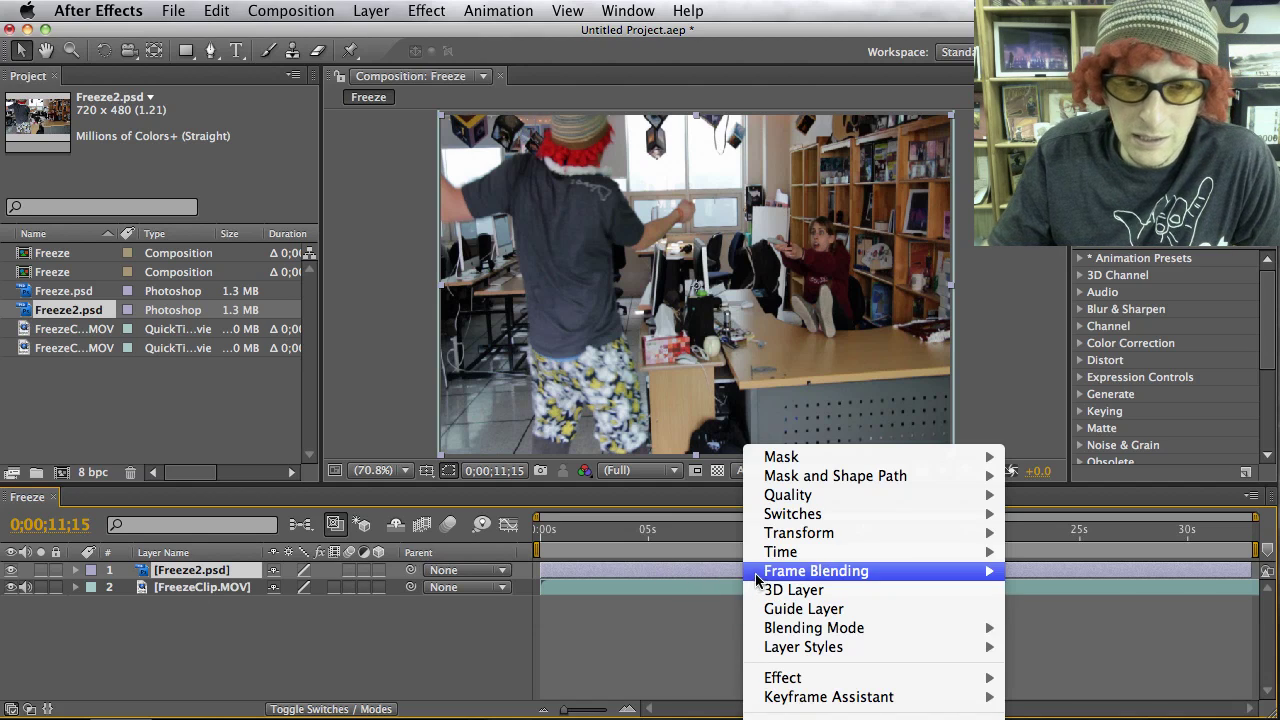
mouse_move(815, 553)
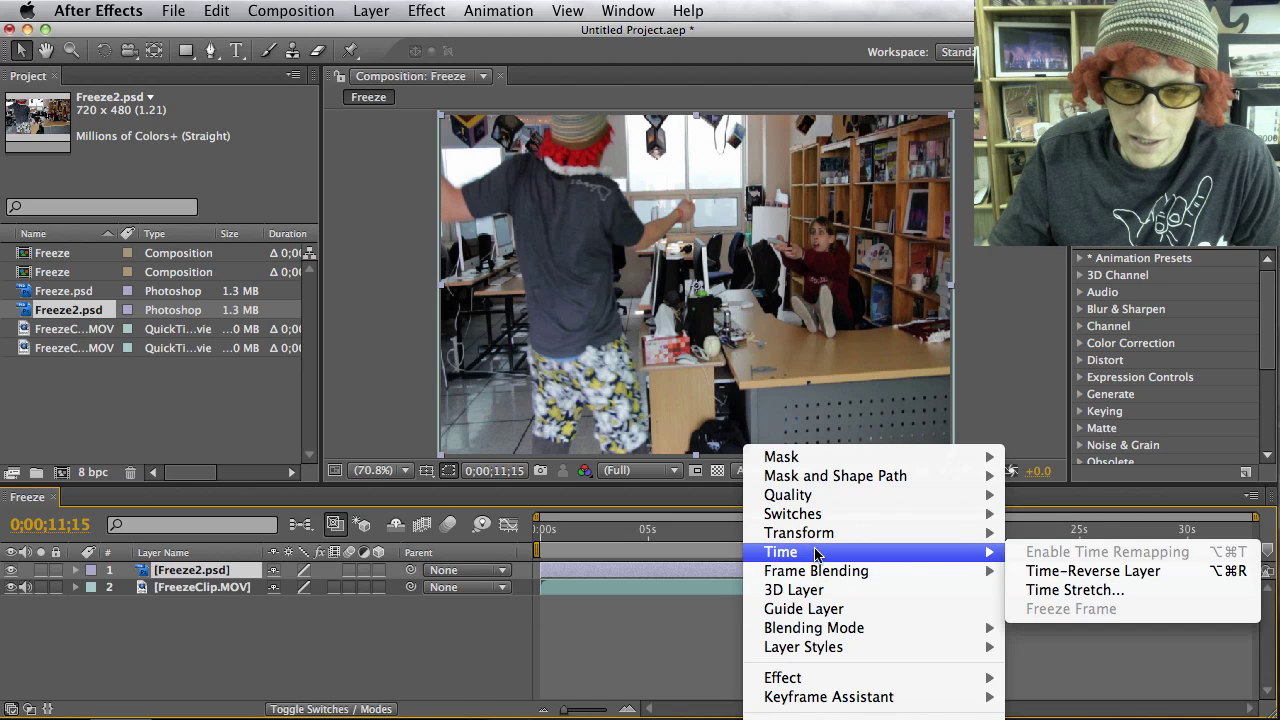
click(1078, 590)
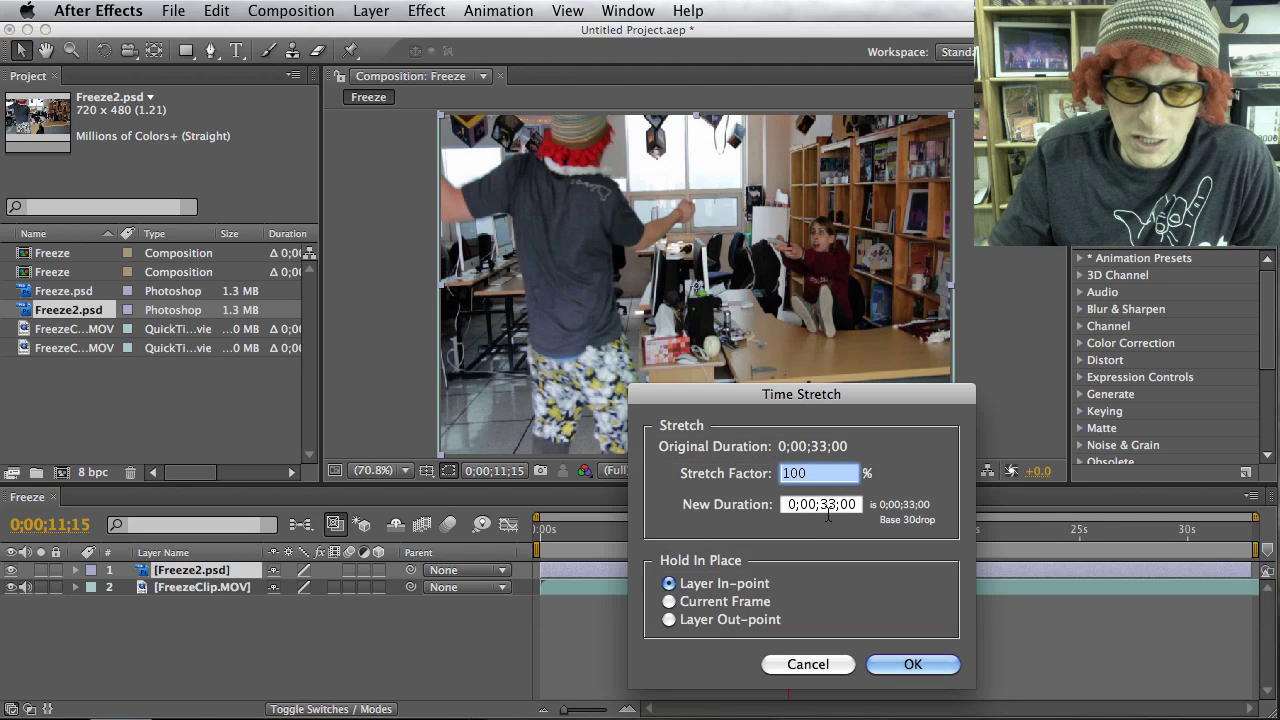
click(833, 504)
text(04)
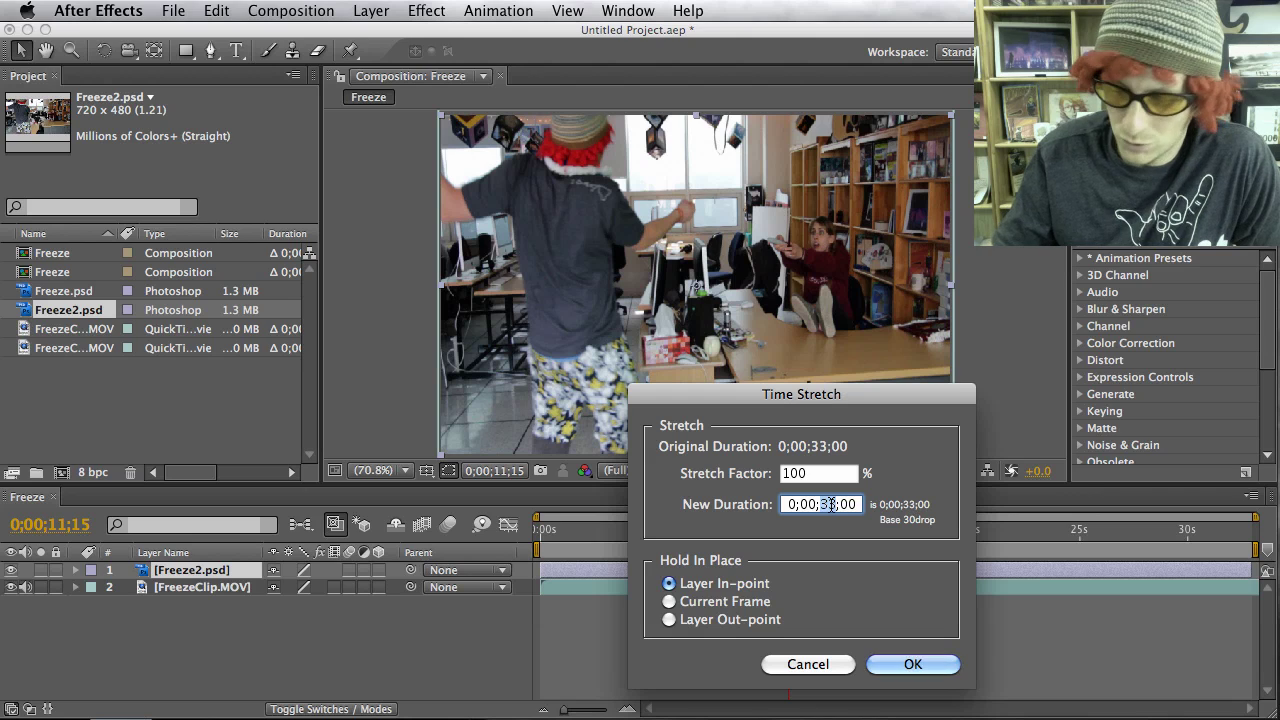
click(913, 664)
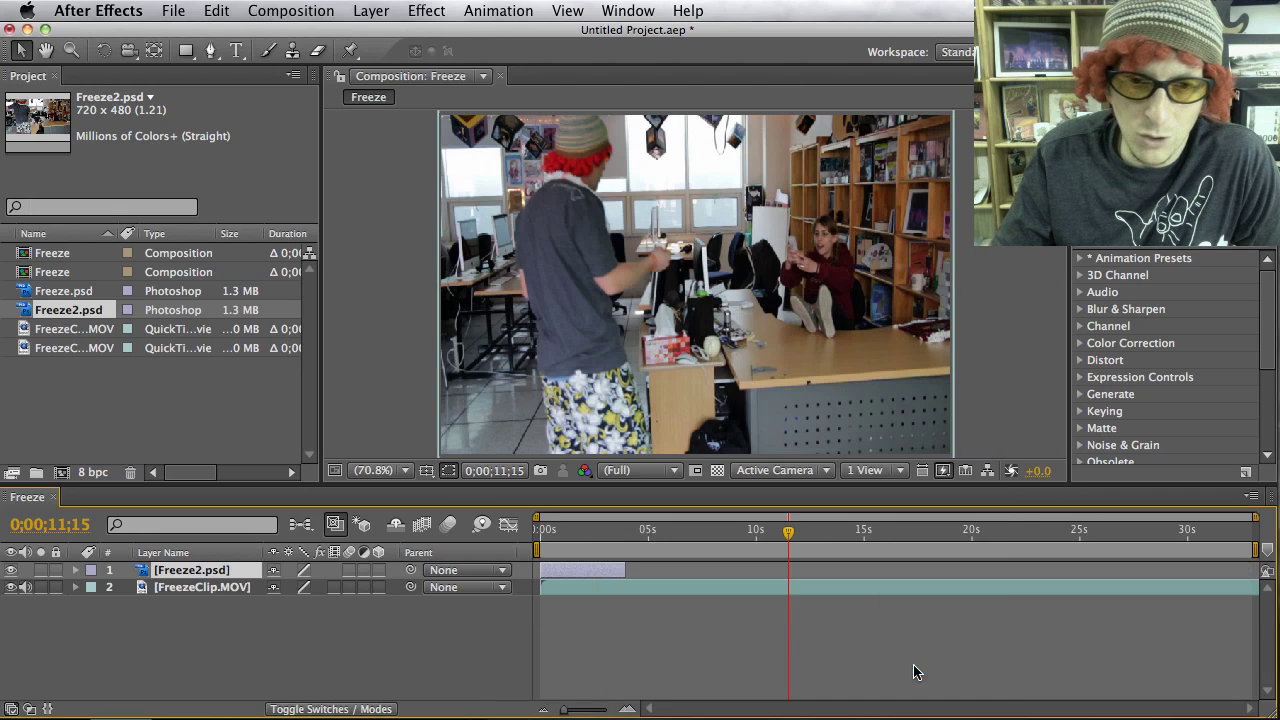
Step: Move the Freeze2.psd layer along the timeline so it starts at about 0;00;10;16, matching the exported frame
drag(589, 568, 829, 567)
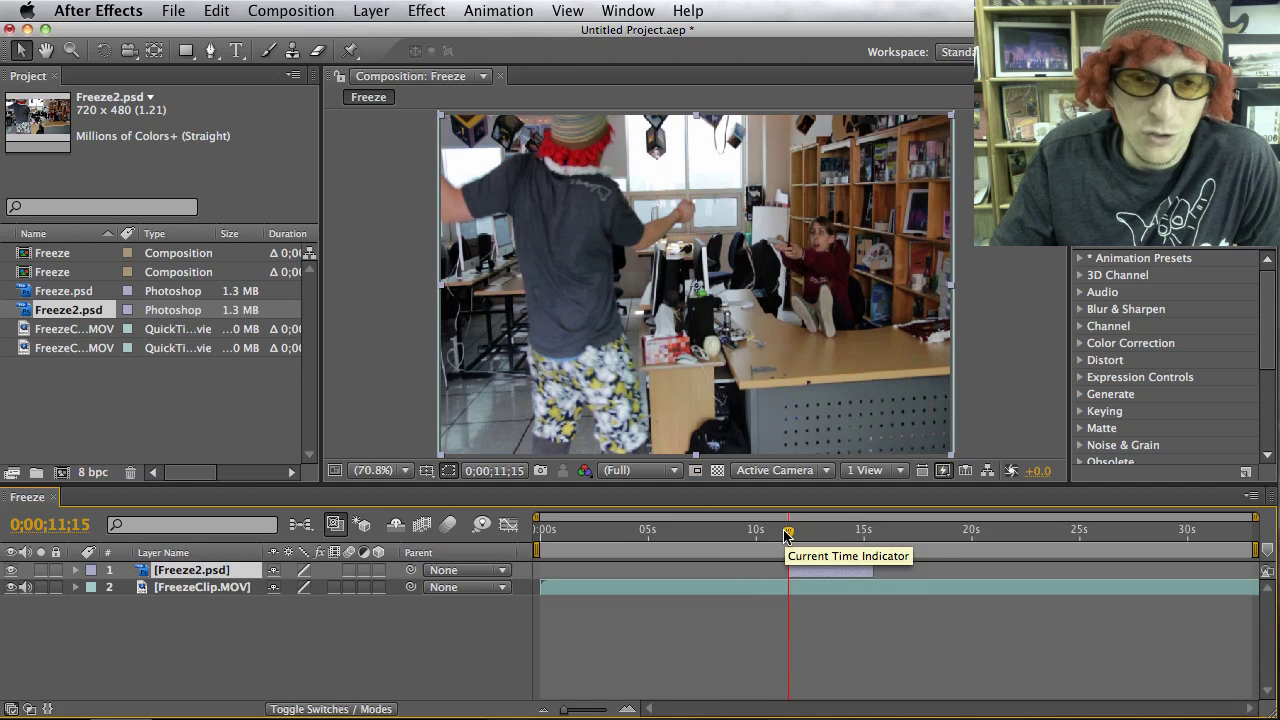
drag(786, 532, 780, 534)
click(815, 569)
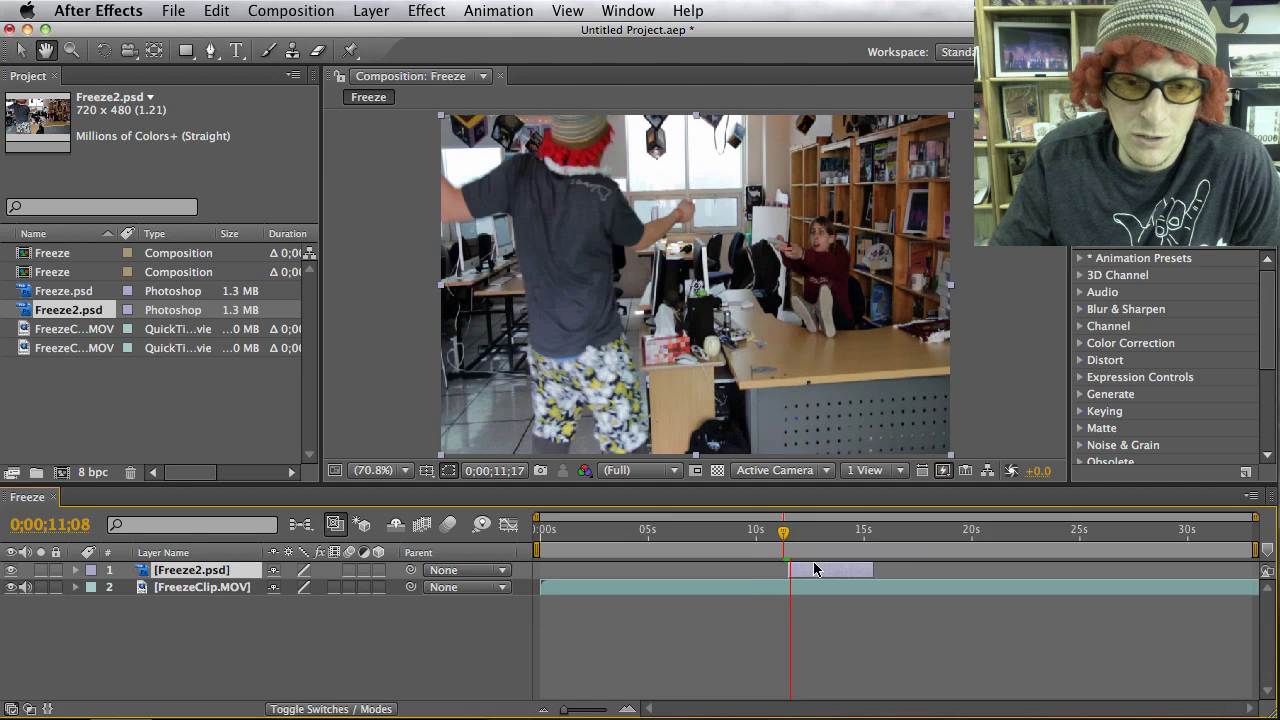
key(v)
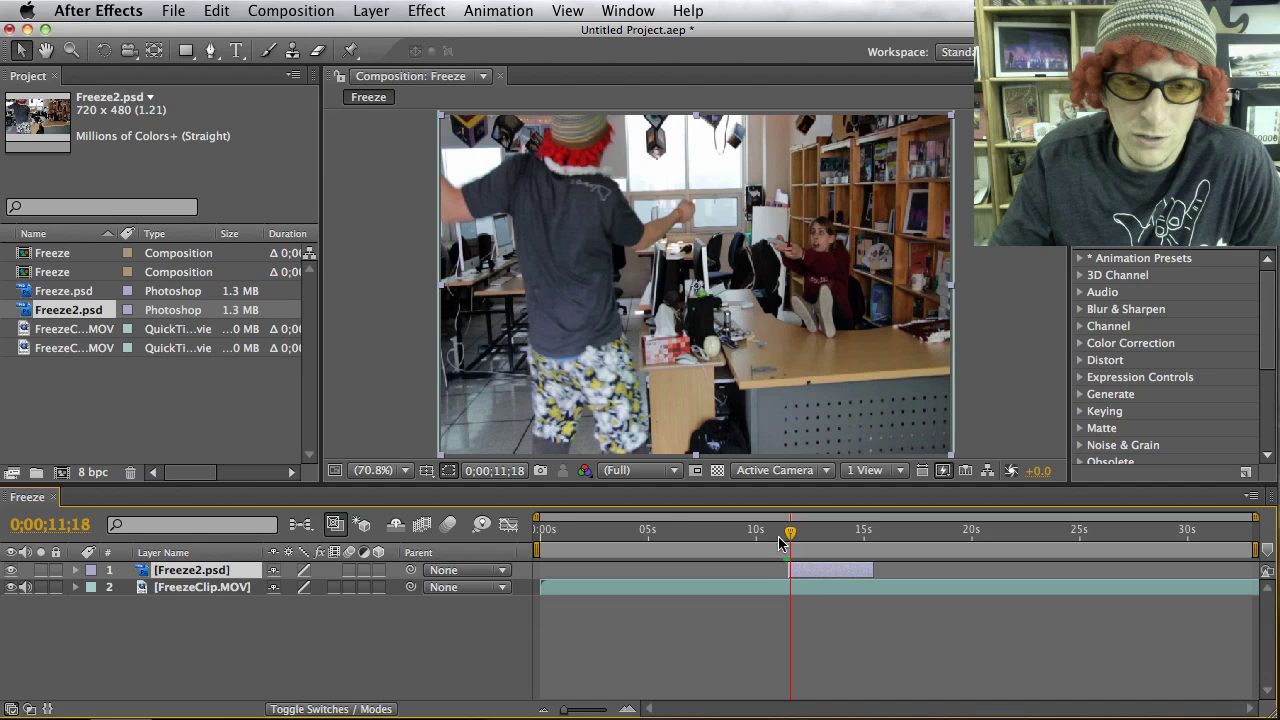
drag(801, 568, 756, 533)
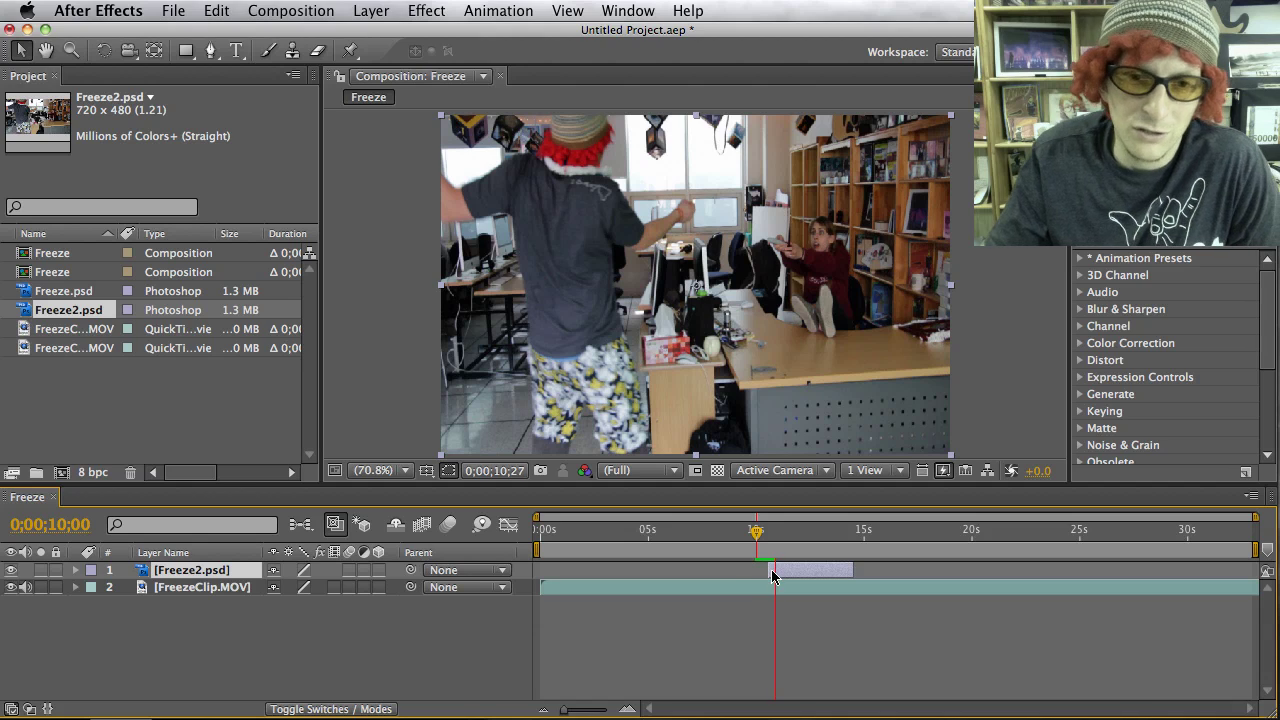
Step: Play back the composition from 0;00;10;00 to check the transition from the clip into the still frame
key(space)
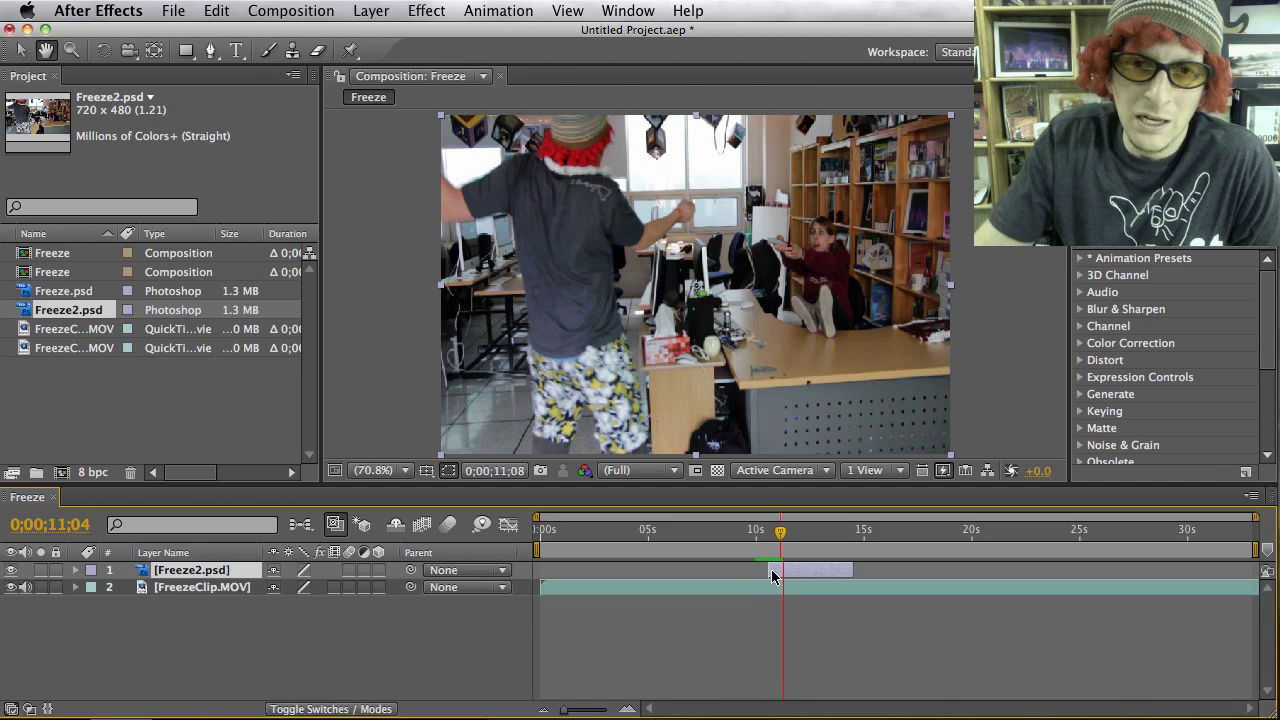
click(786, 527)
key(space)
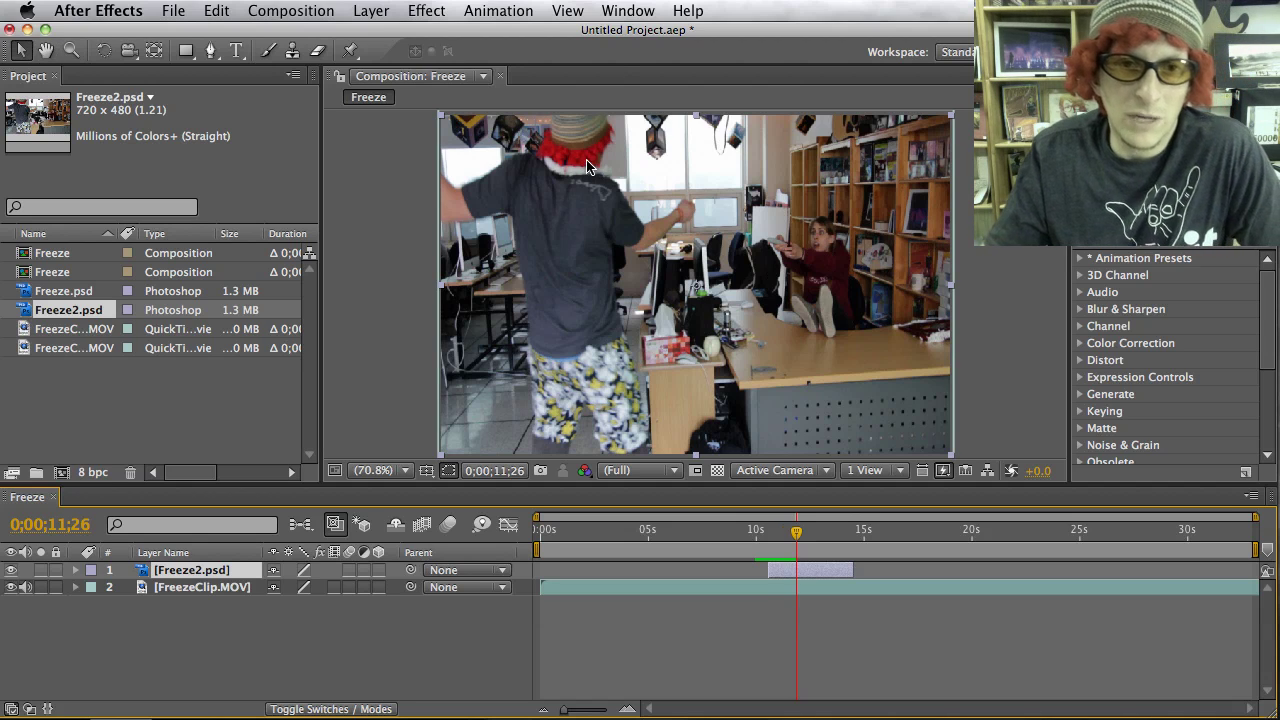
Step: Set the composition view's magnification to 50% to leave working space around the frame
scroll(603, 302, up, 1)
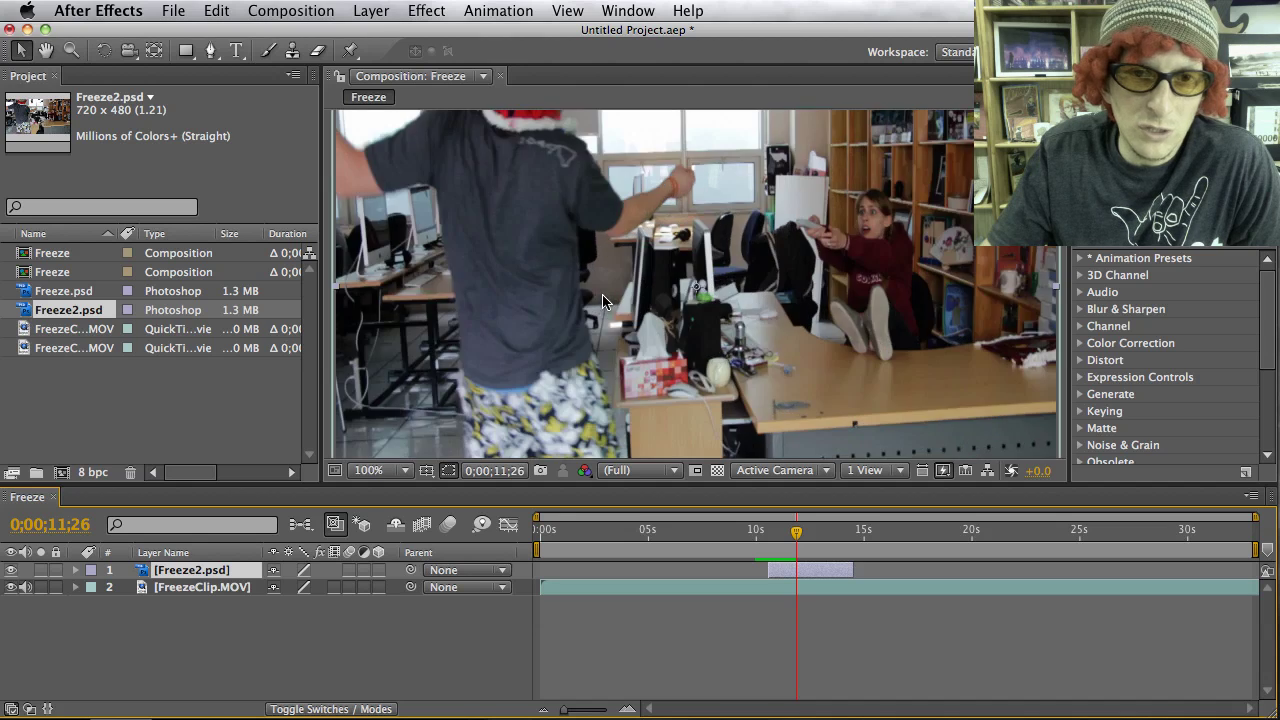
click(404, 470)
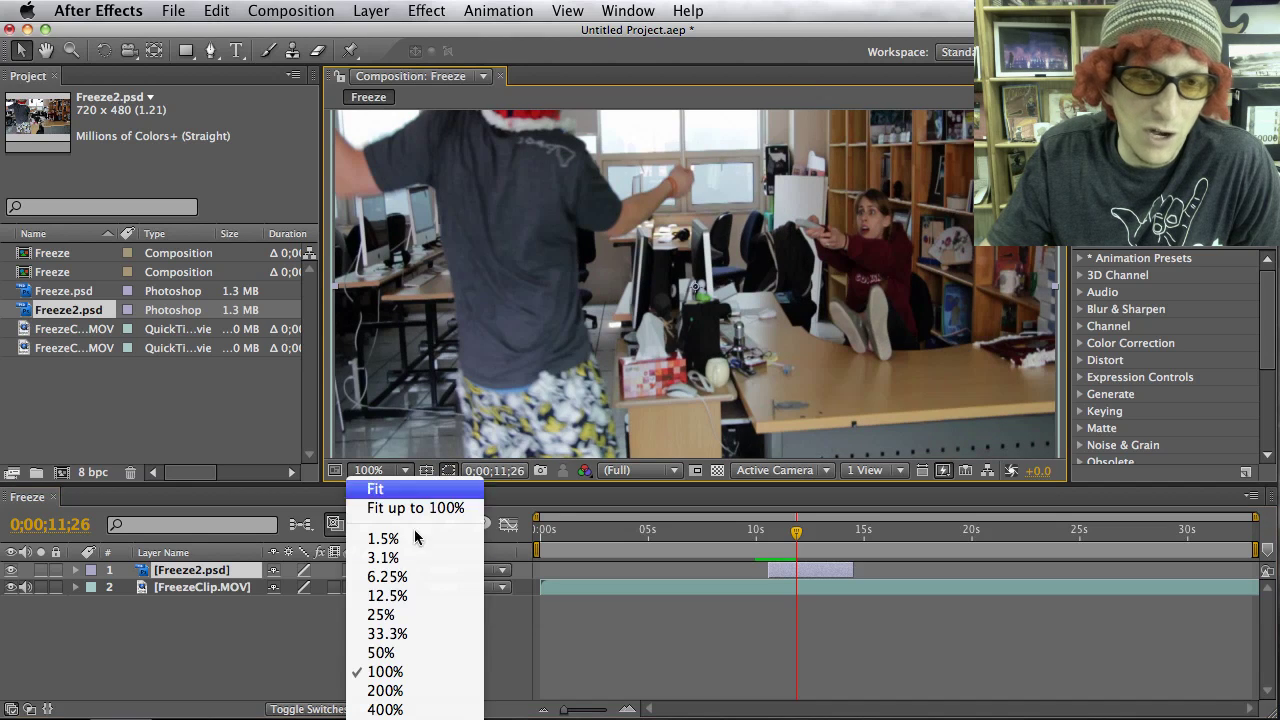
click(411, 653)
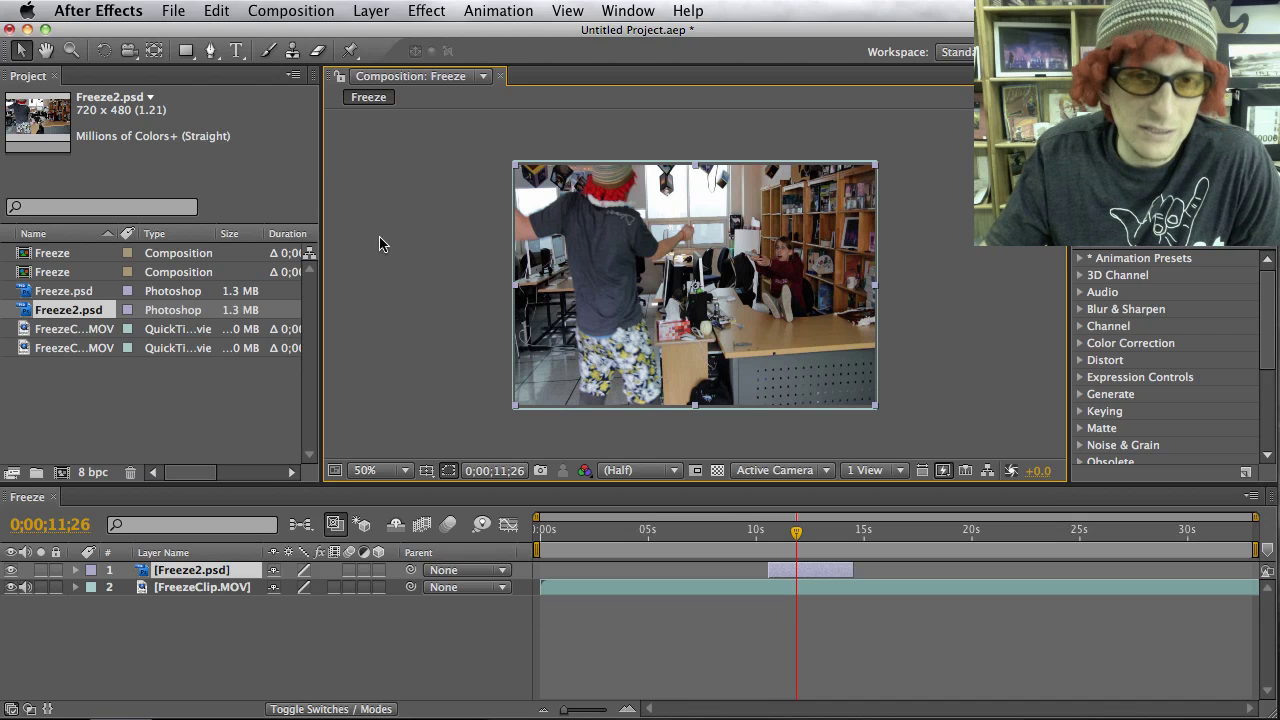
click(424, 264)
click(210, 50)
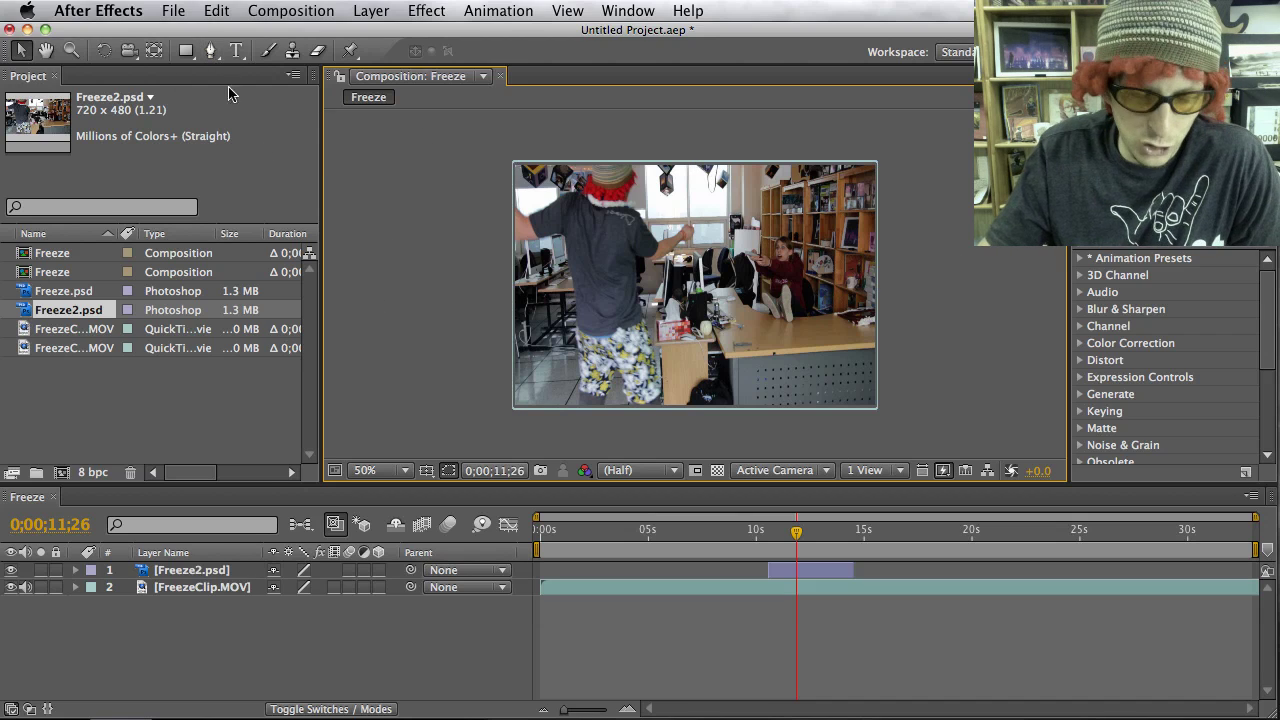
click(712, 127)
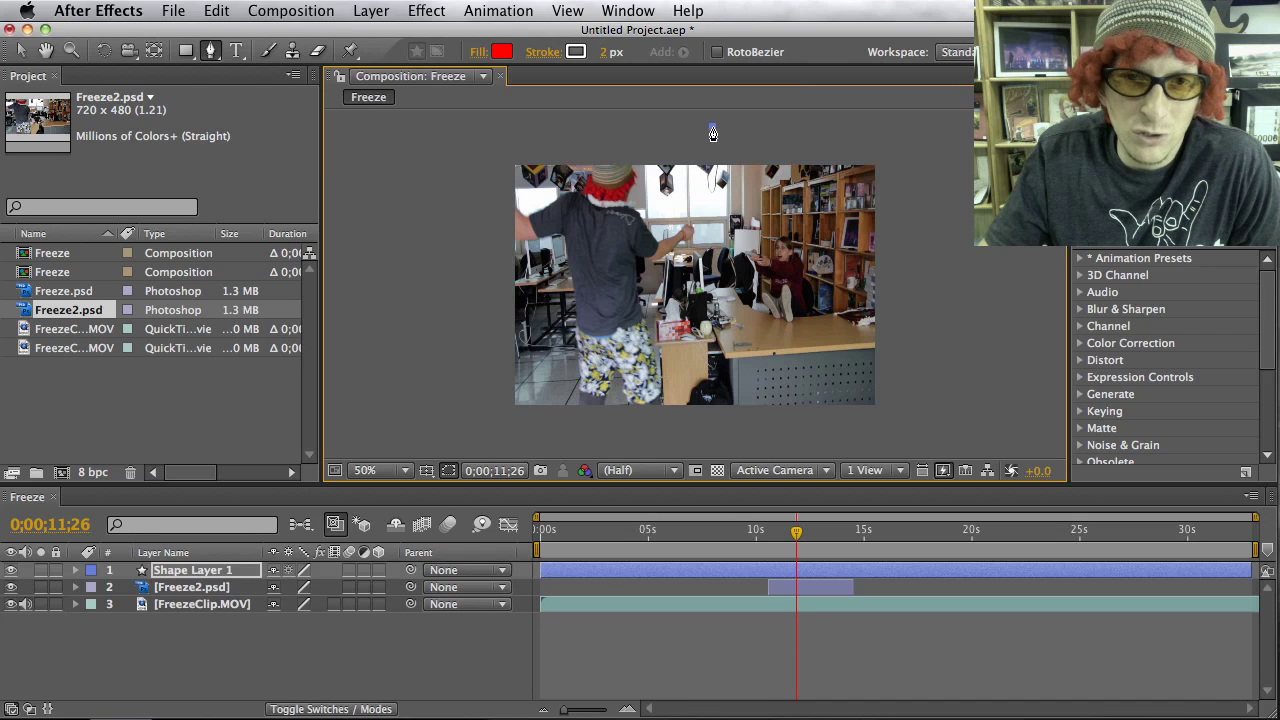
click(718, 441)
click(483, 443)
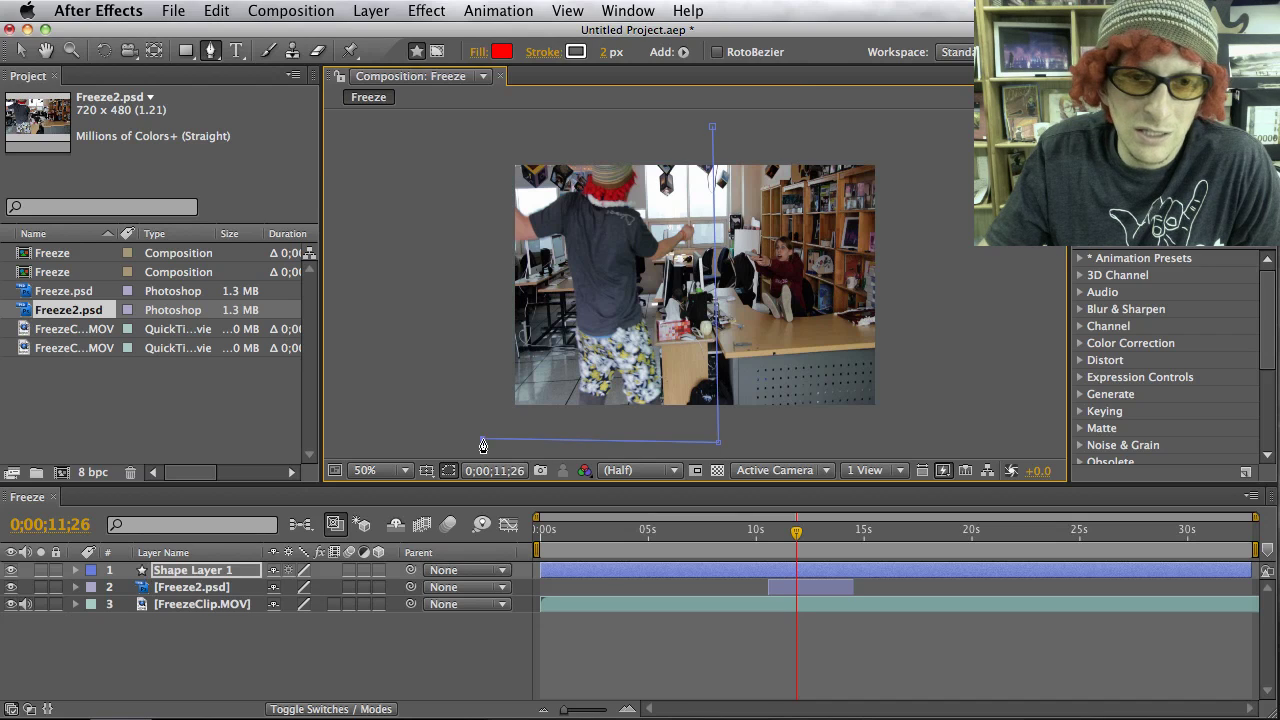
click(457, 131)
click(714, 132)
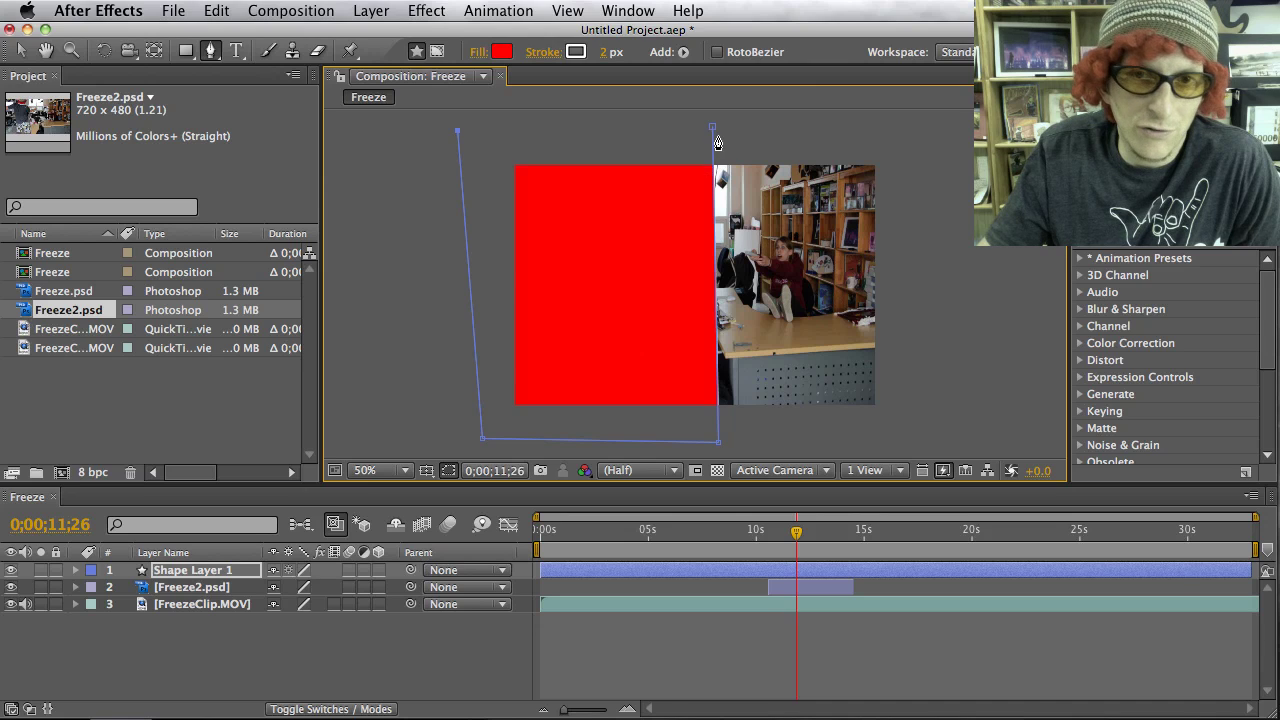
click(603, 136)
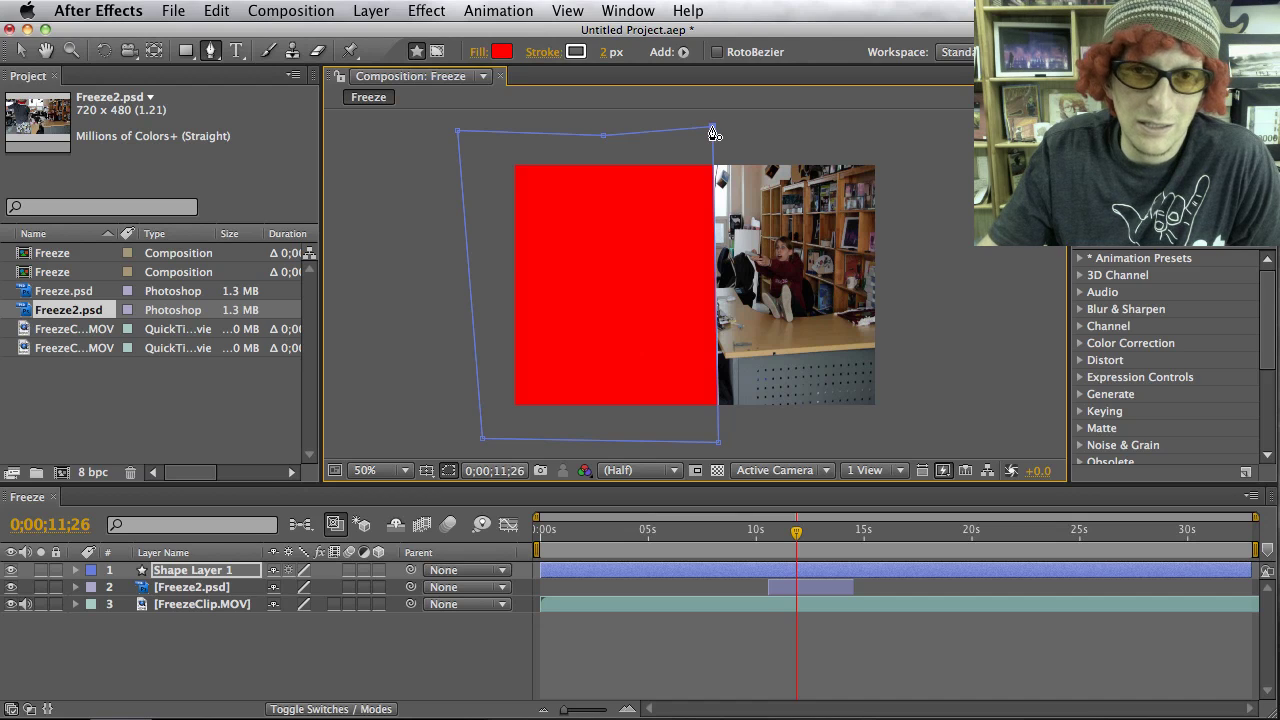
click(712, 130)
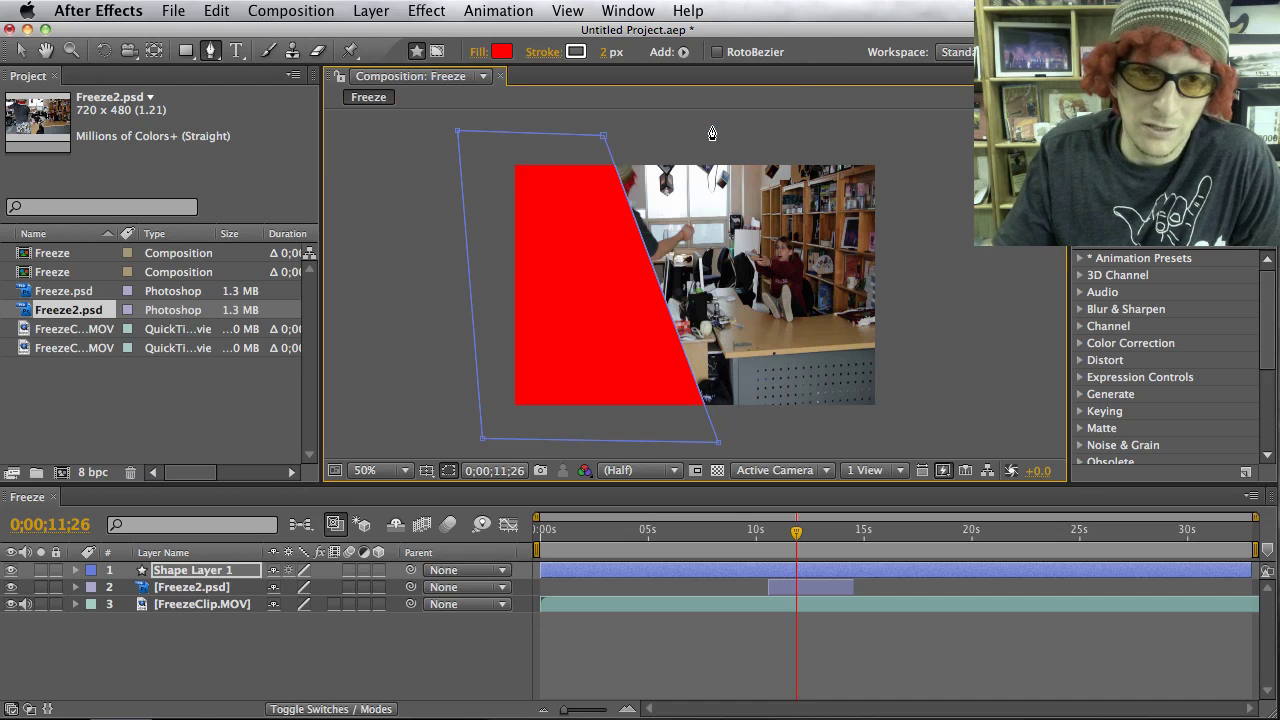
key(Delete)
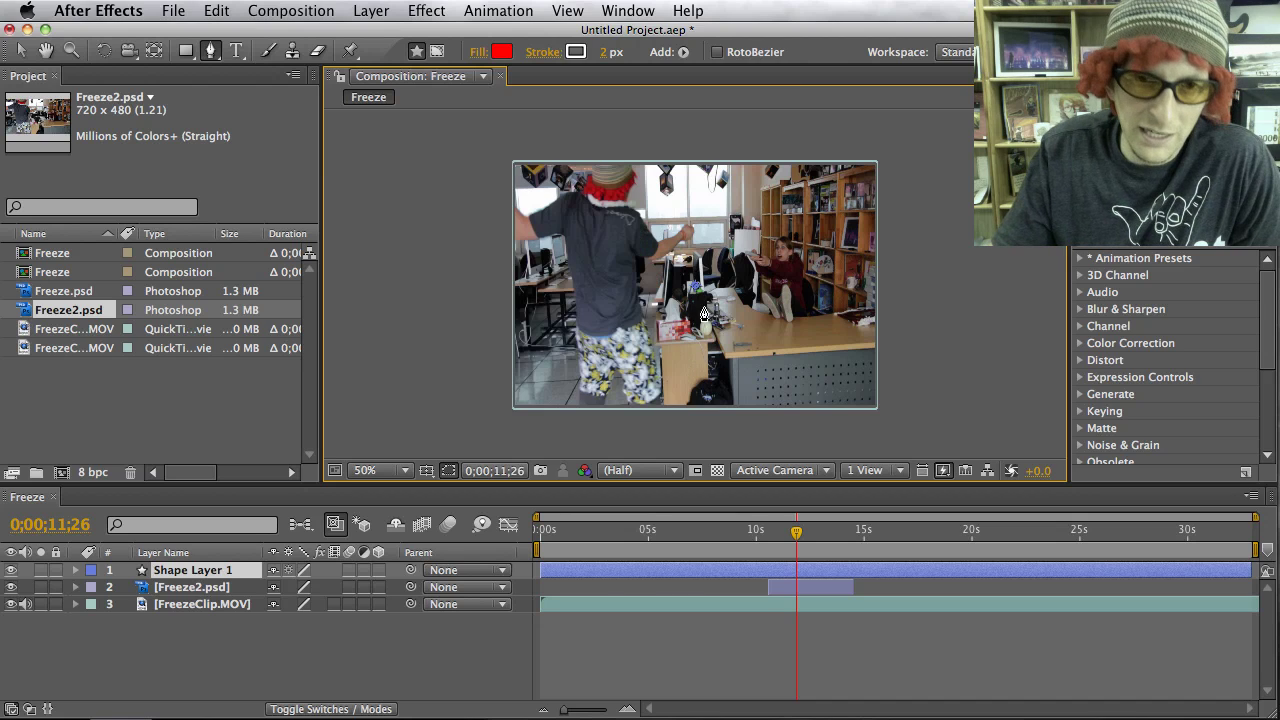
key(v)
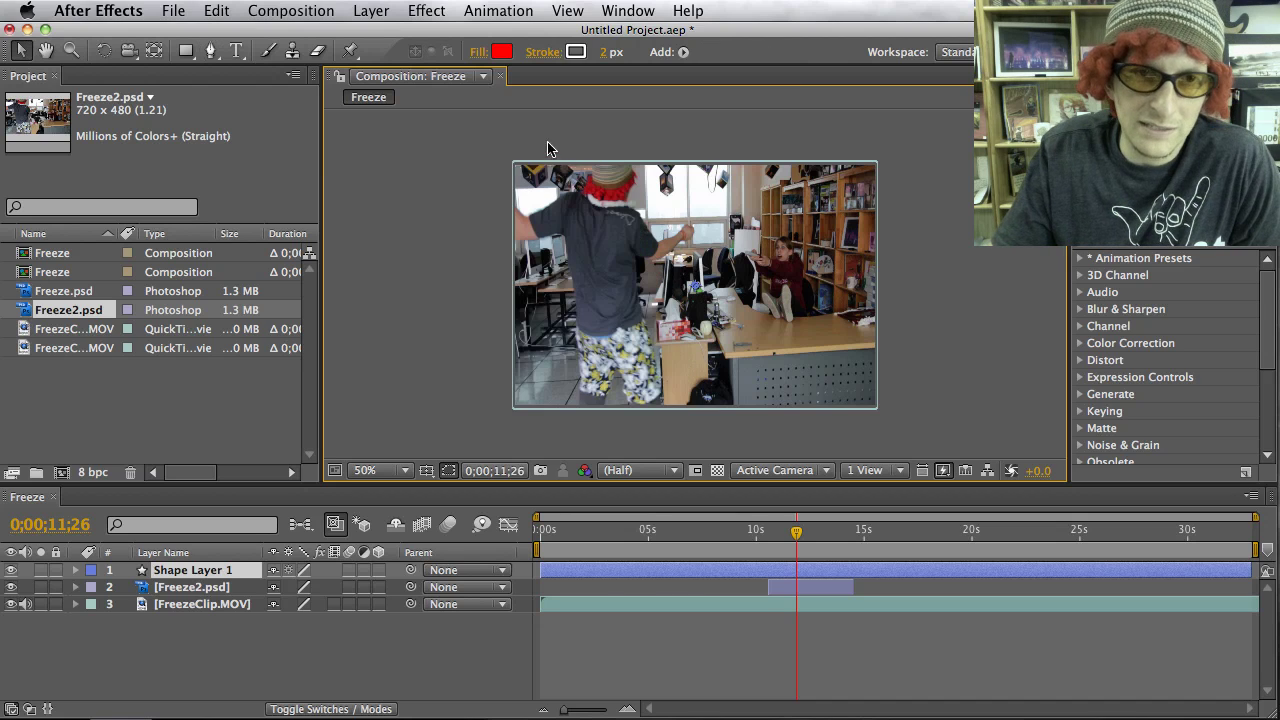
click(694, 571)
key(Delete)
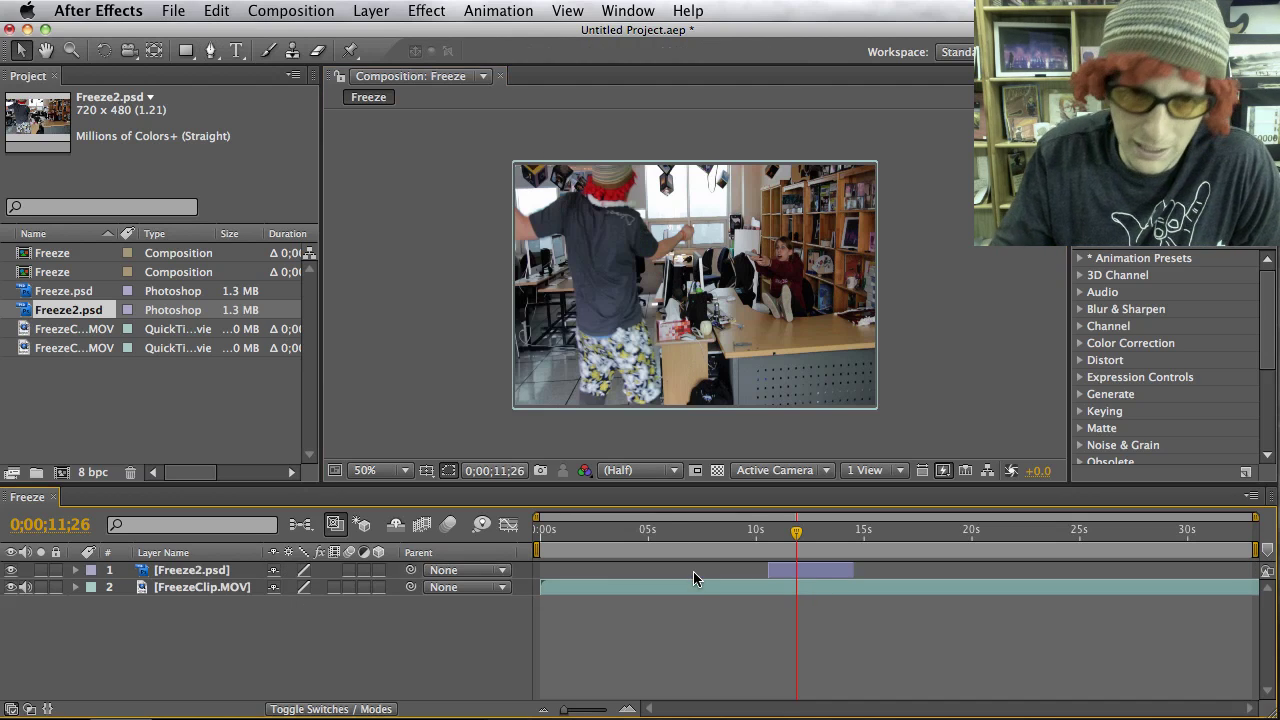
Step: Draw a closed four-point Pen mask on the Freeze2.psd layer around the standing man, with its corners outside the frame
click(811, 568)
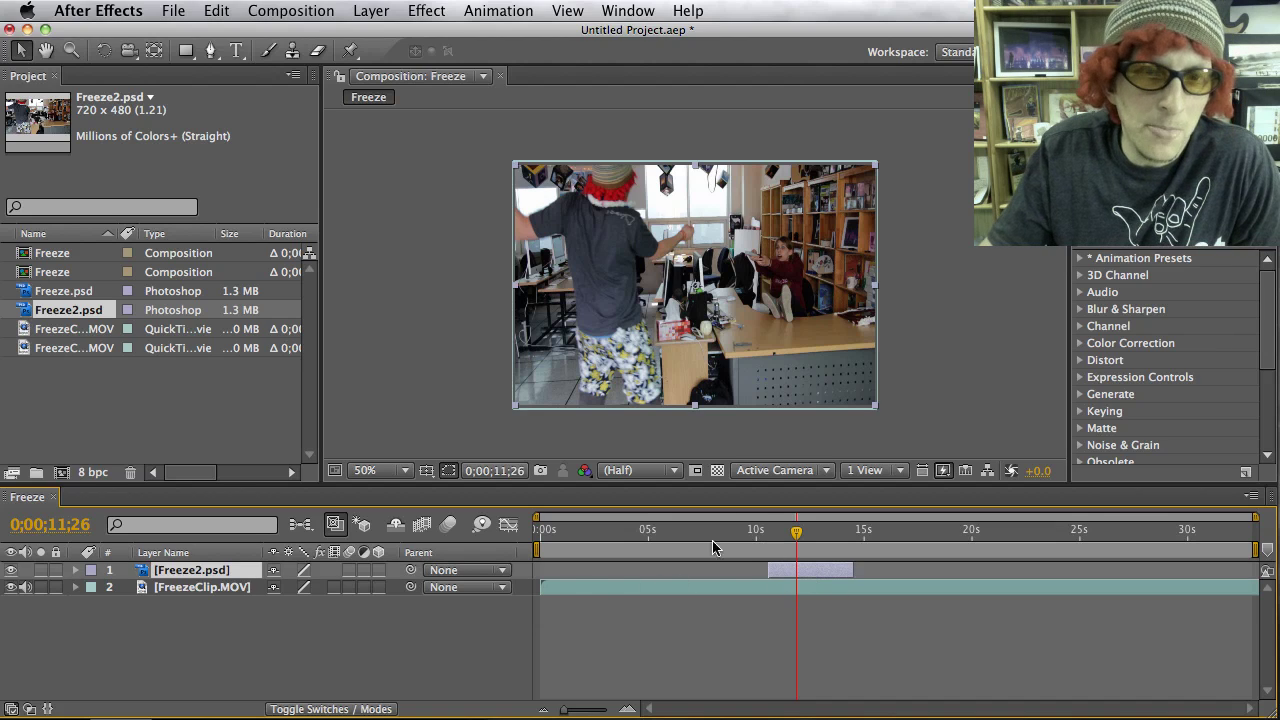
click(211, 51)
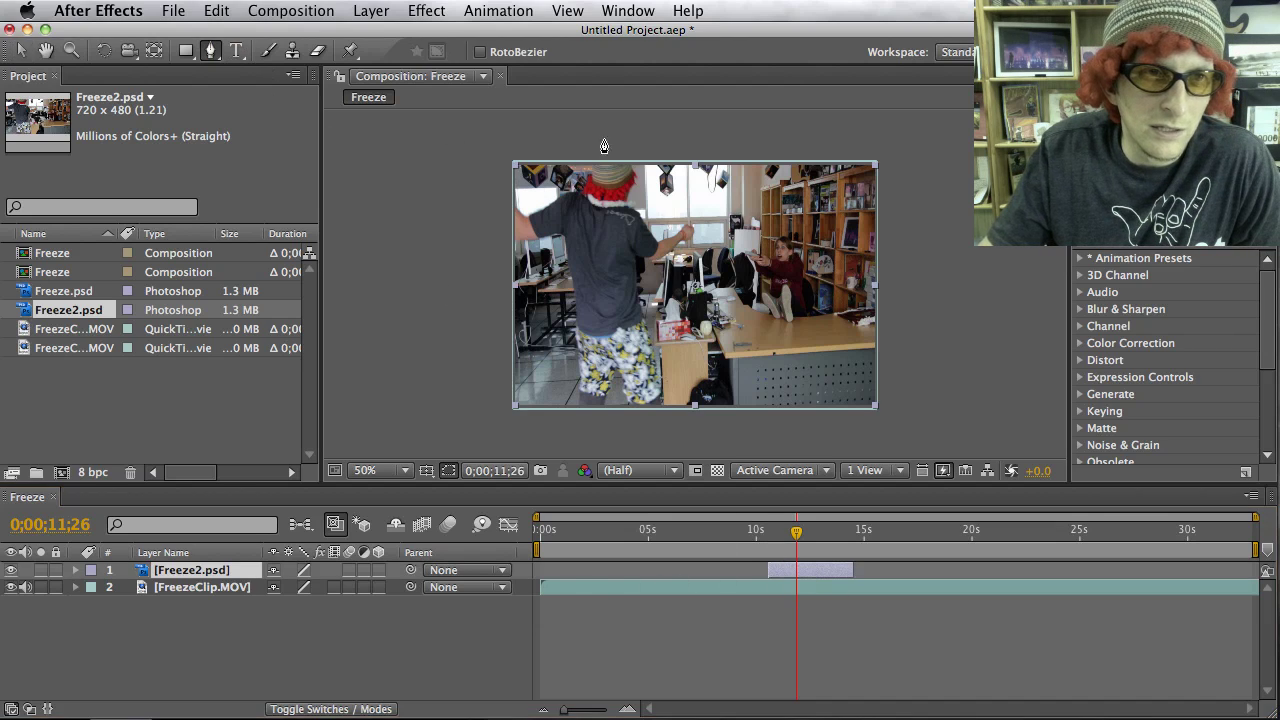
click(706, 125)
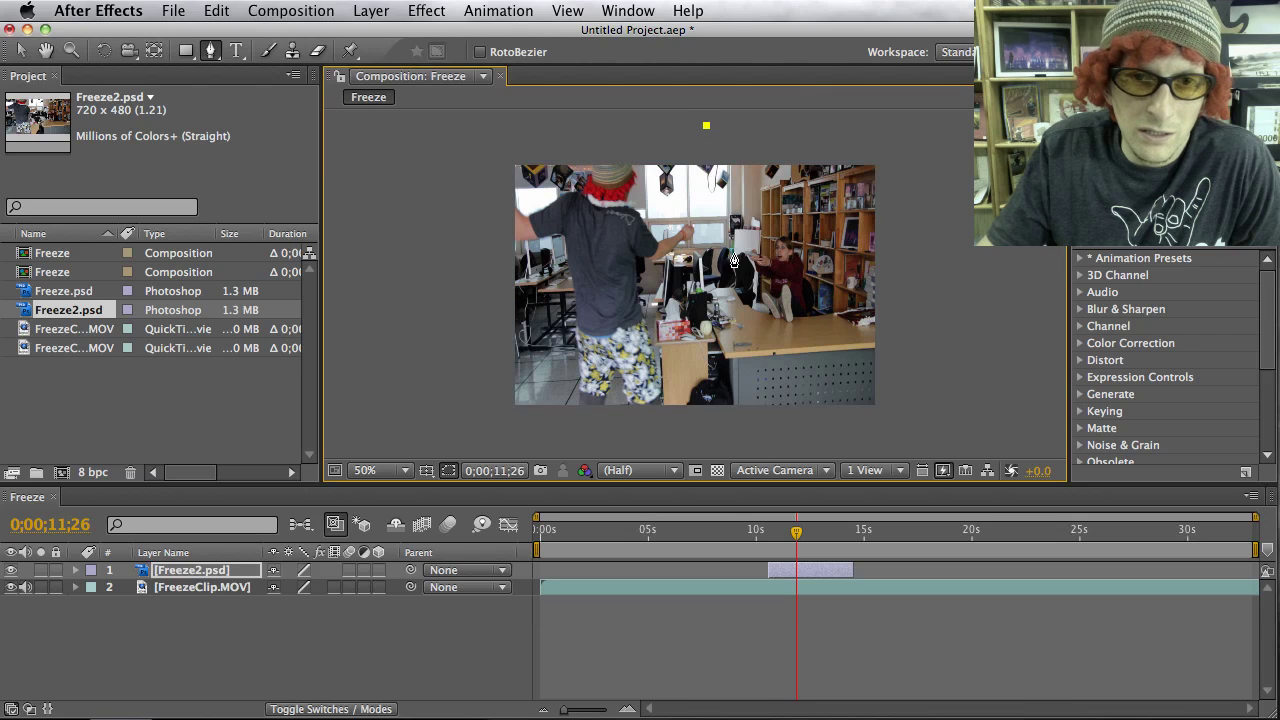
click(731, 444)
click(444, 430)
click(427, 115)
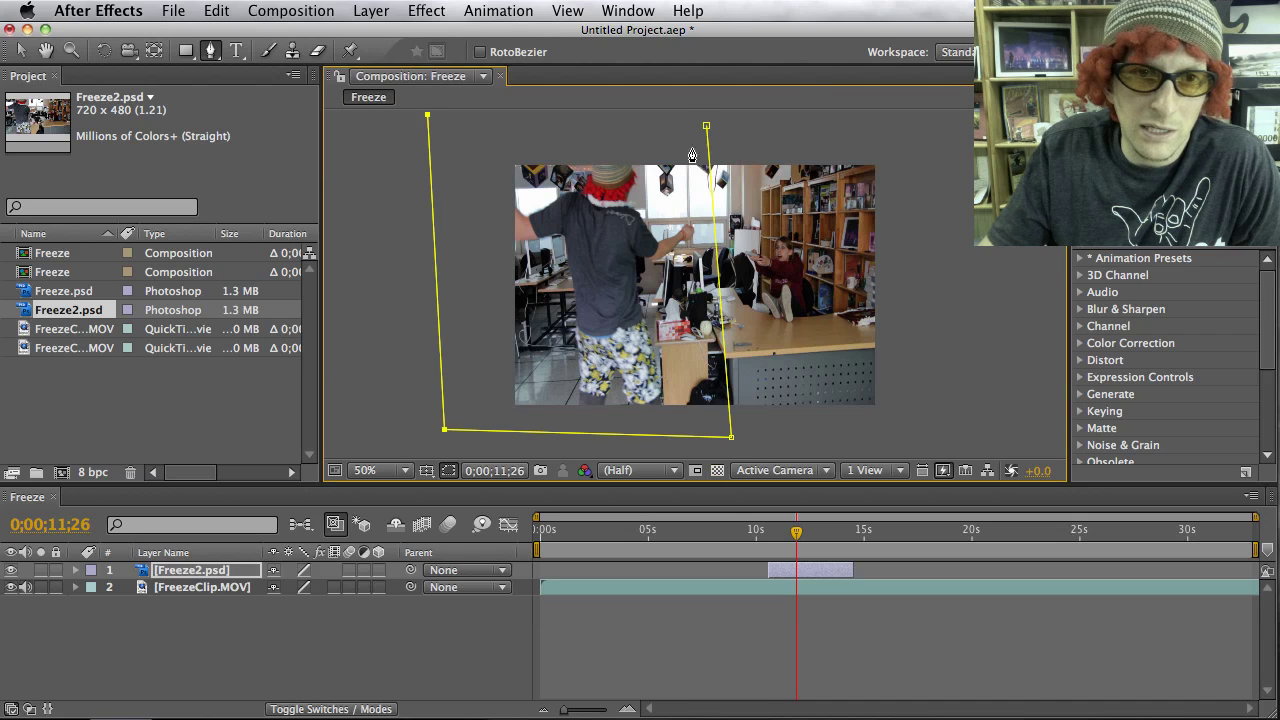
click(706, 126)
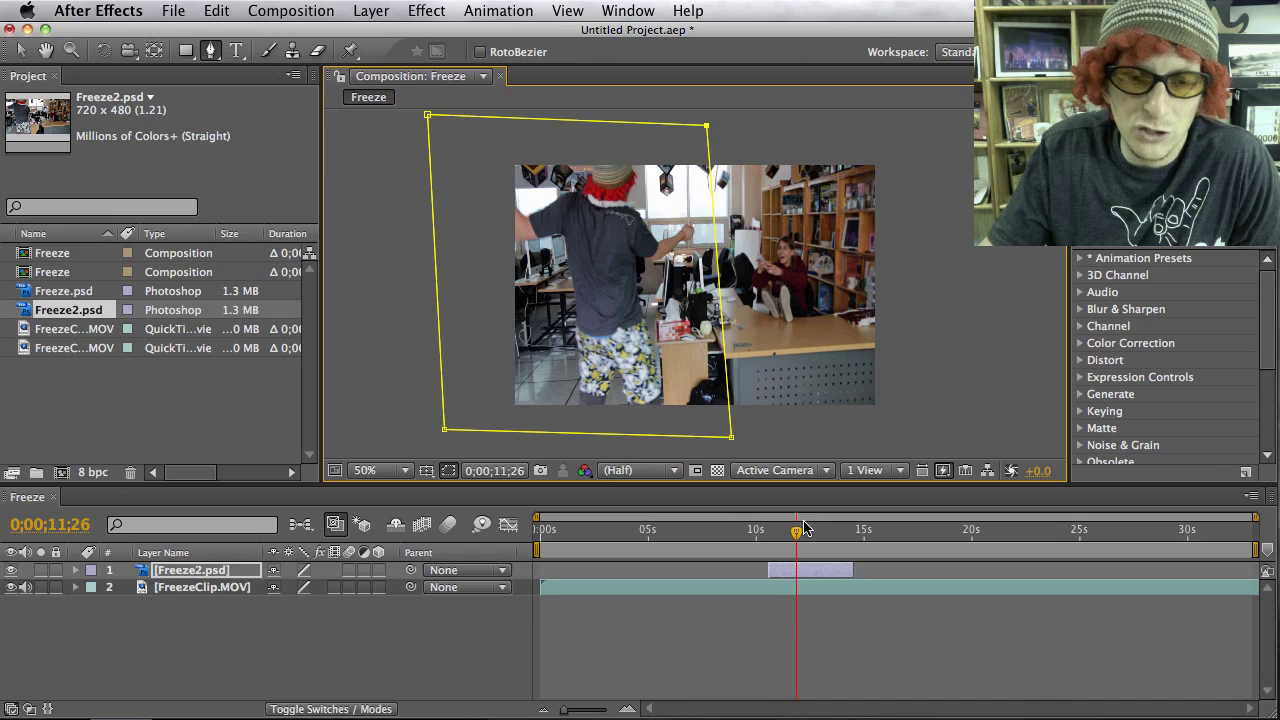
Step: Trim the end of the Freeze2.psd layer to 0;00;12;02
drag(797, 536, 763, 541)
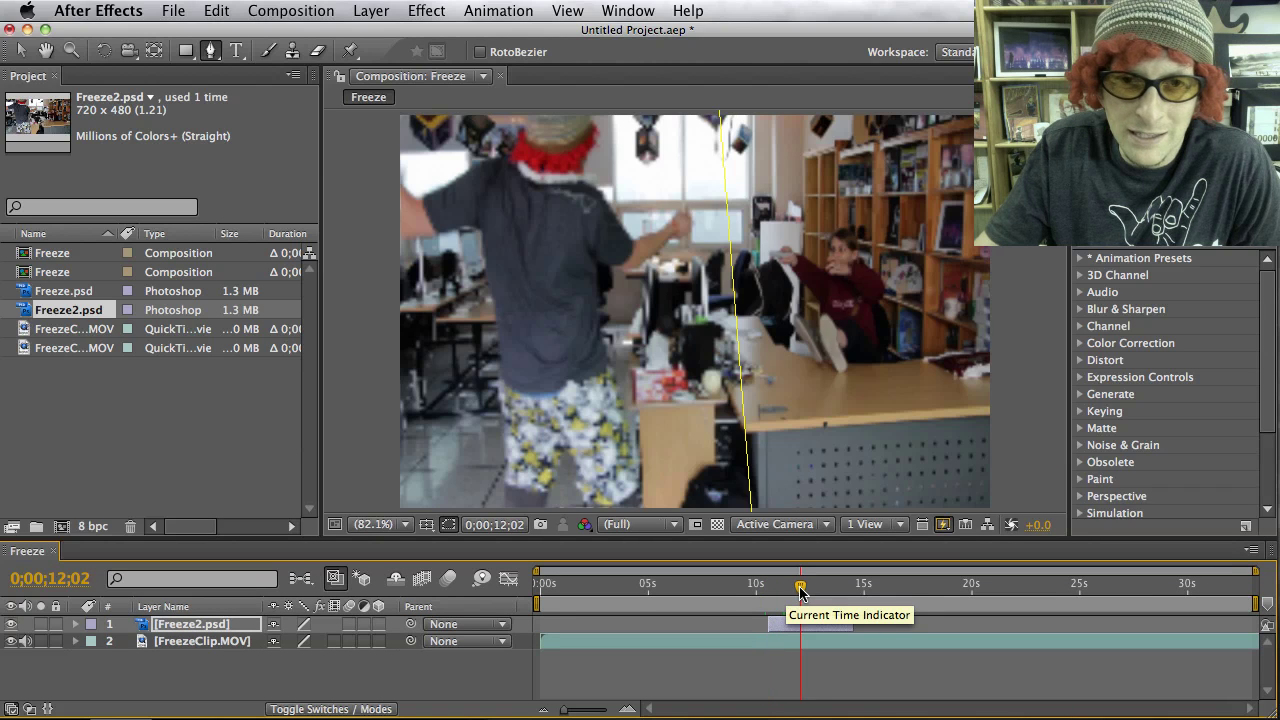
drag(800, 589, 800, 589)
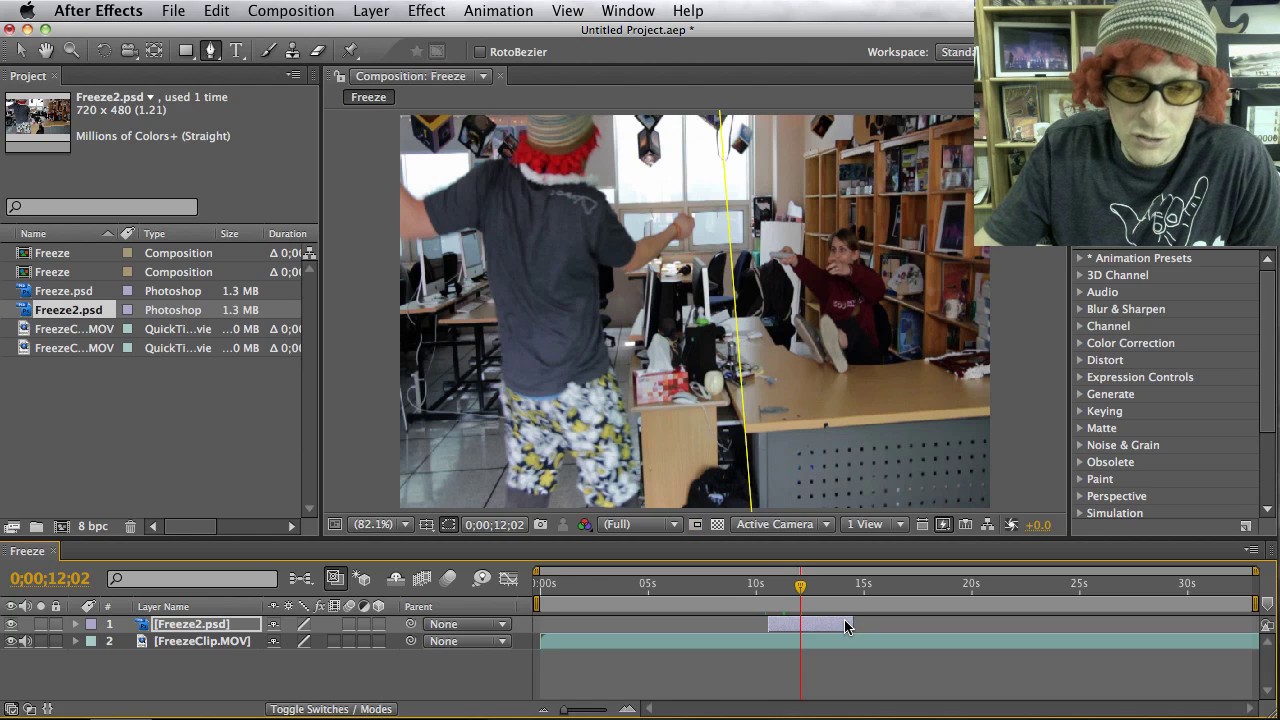
drag(851, 622, 837, 622)
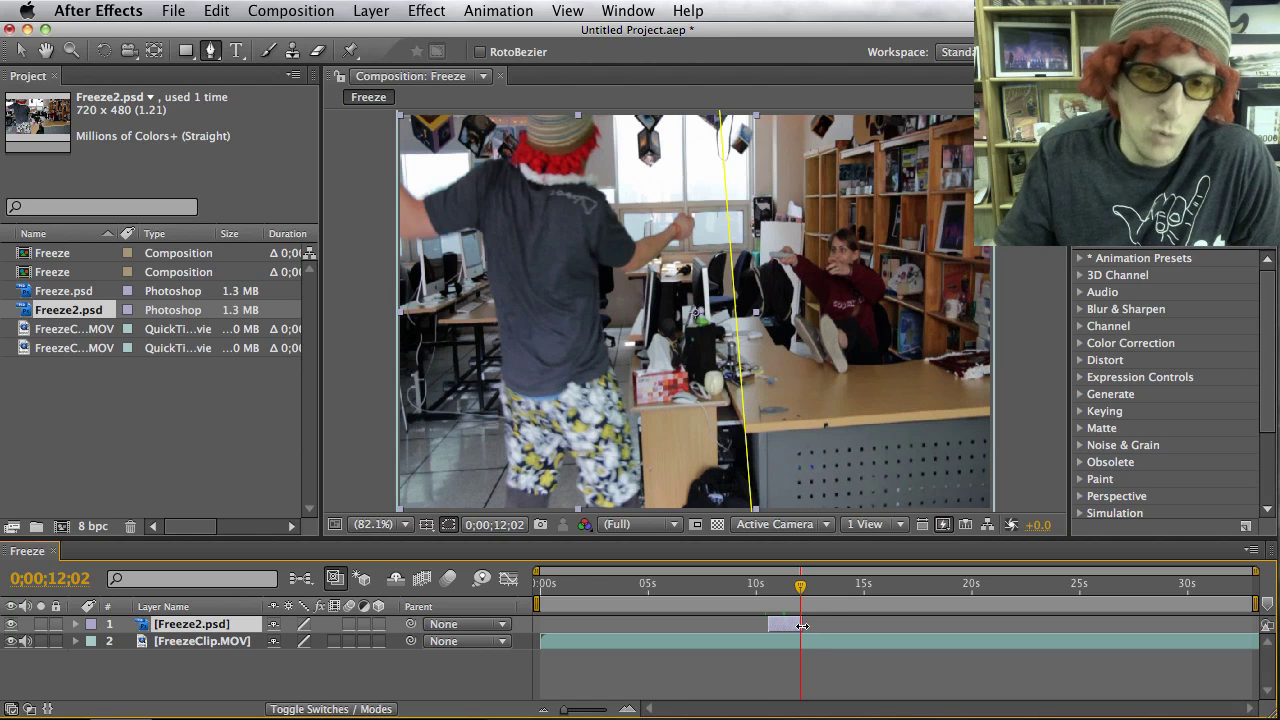
click(739, 678)
Step: Duplicate the FreezeClip.MOV layer and rename the upper copy to "reverse"
click(179, 645)
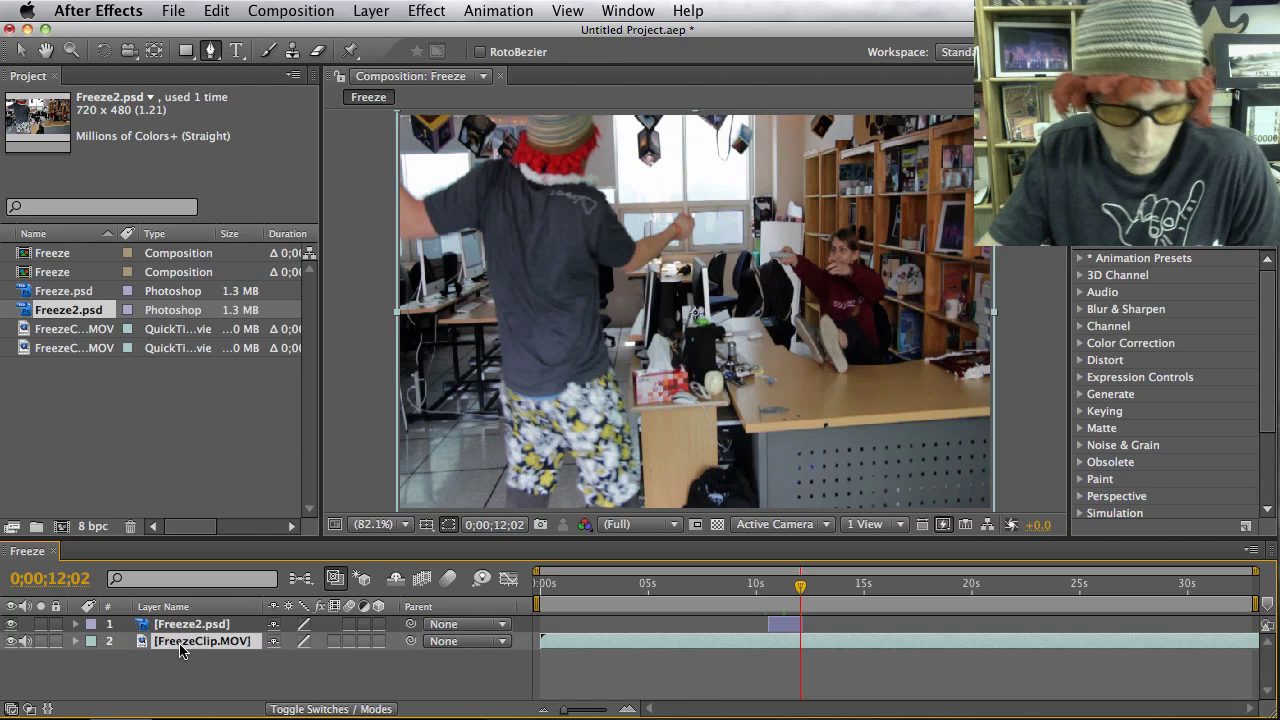
key(super+d)
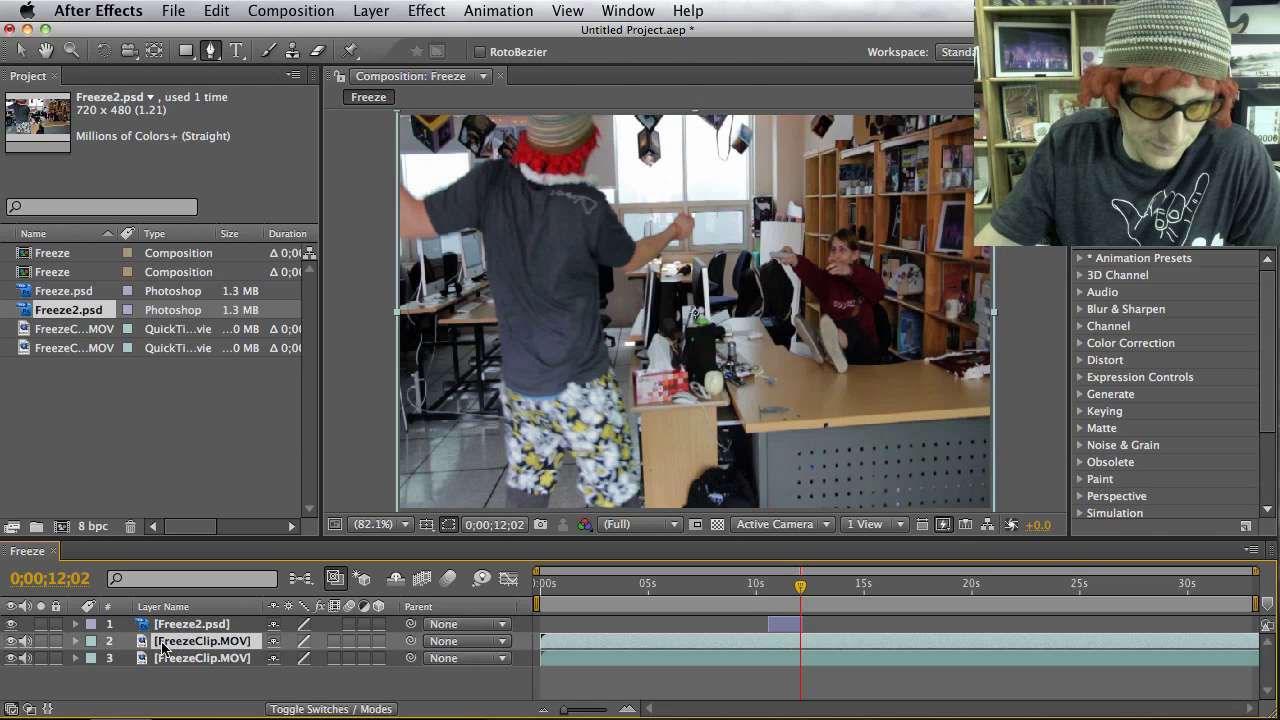
right_click(179, 648)
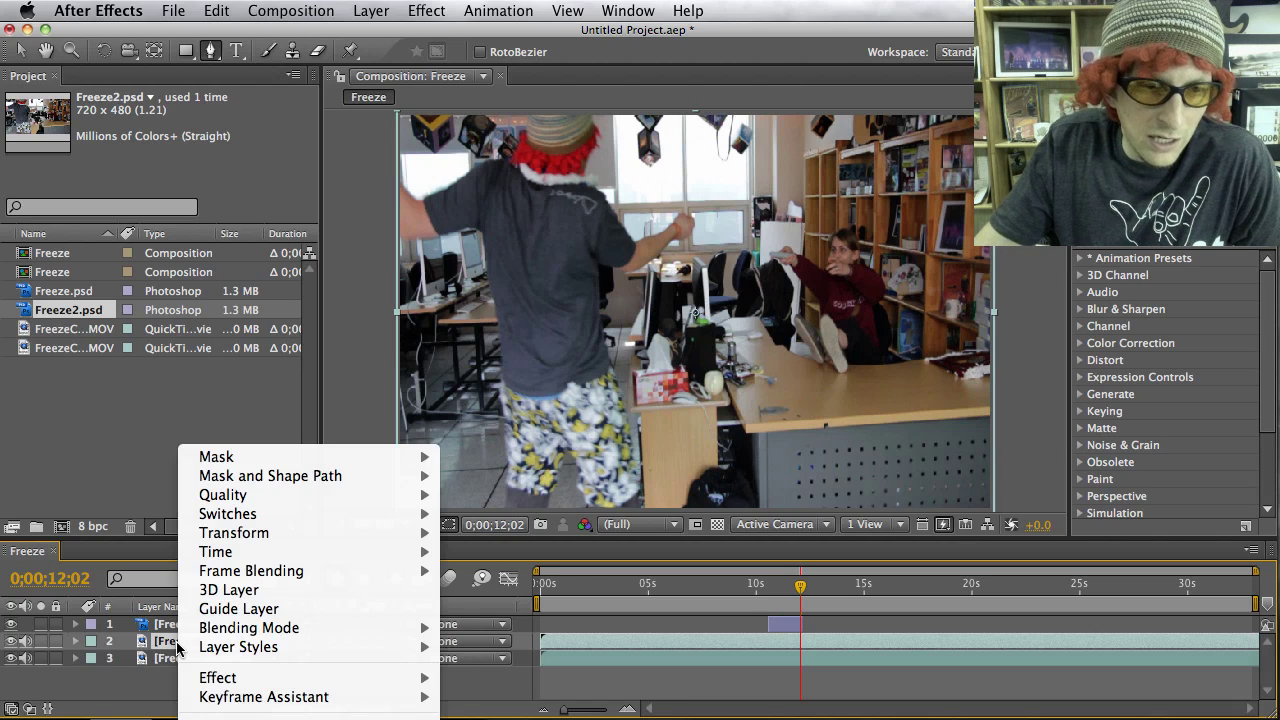
key(Escape)
key(Return)
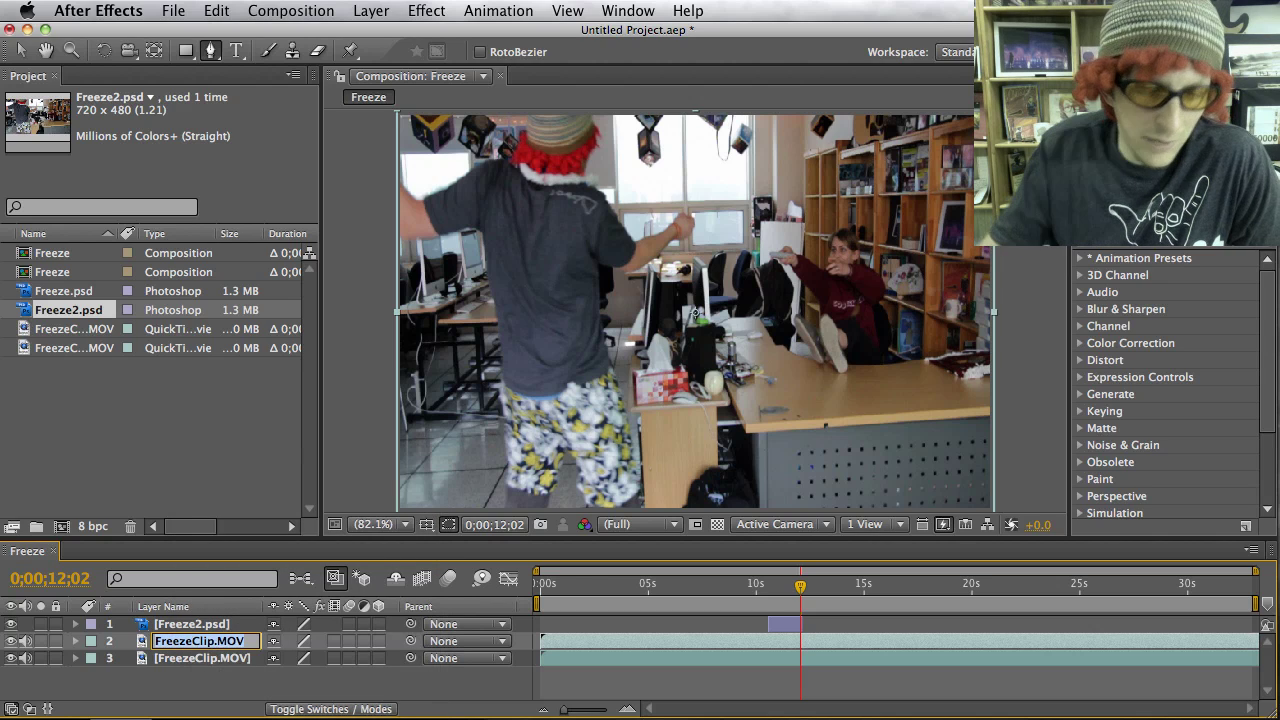
text(F)
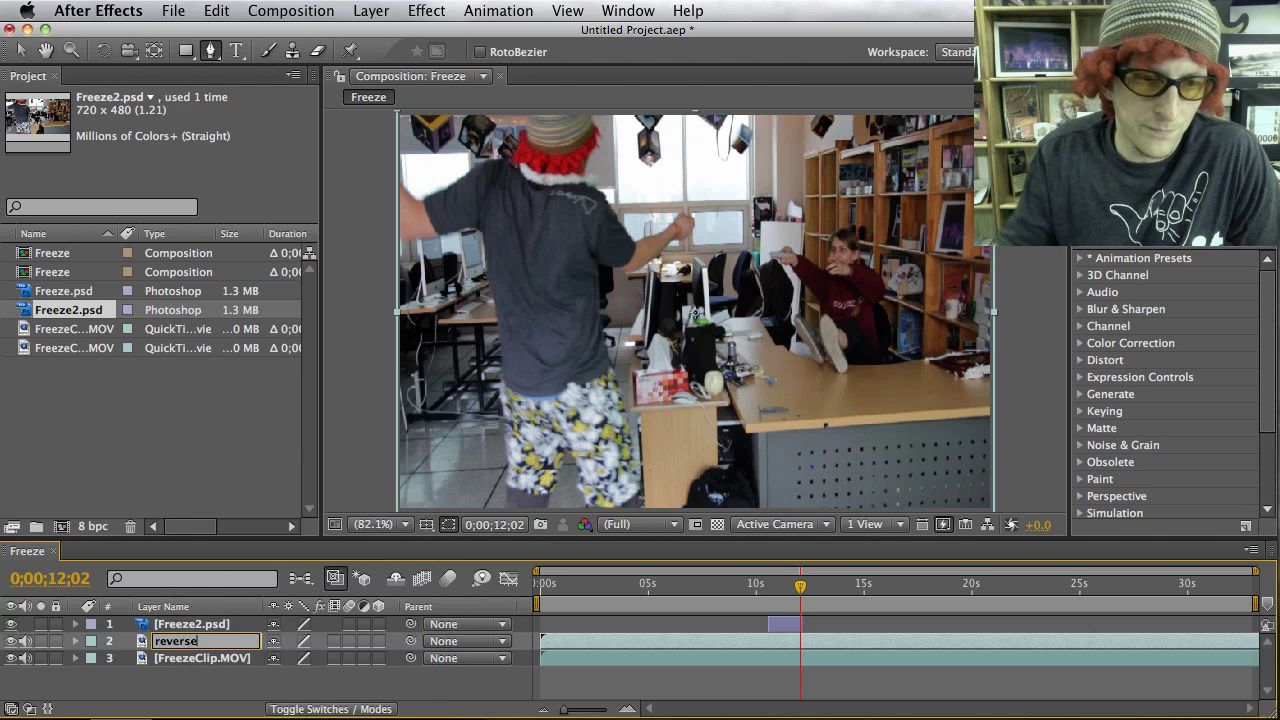
text(everse)
key(Return)
Step: Split the reverse layer at 0;00;12;02 and select each resulting half to identify it
click(774, 643)
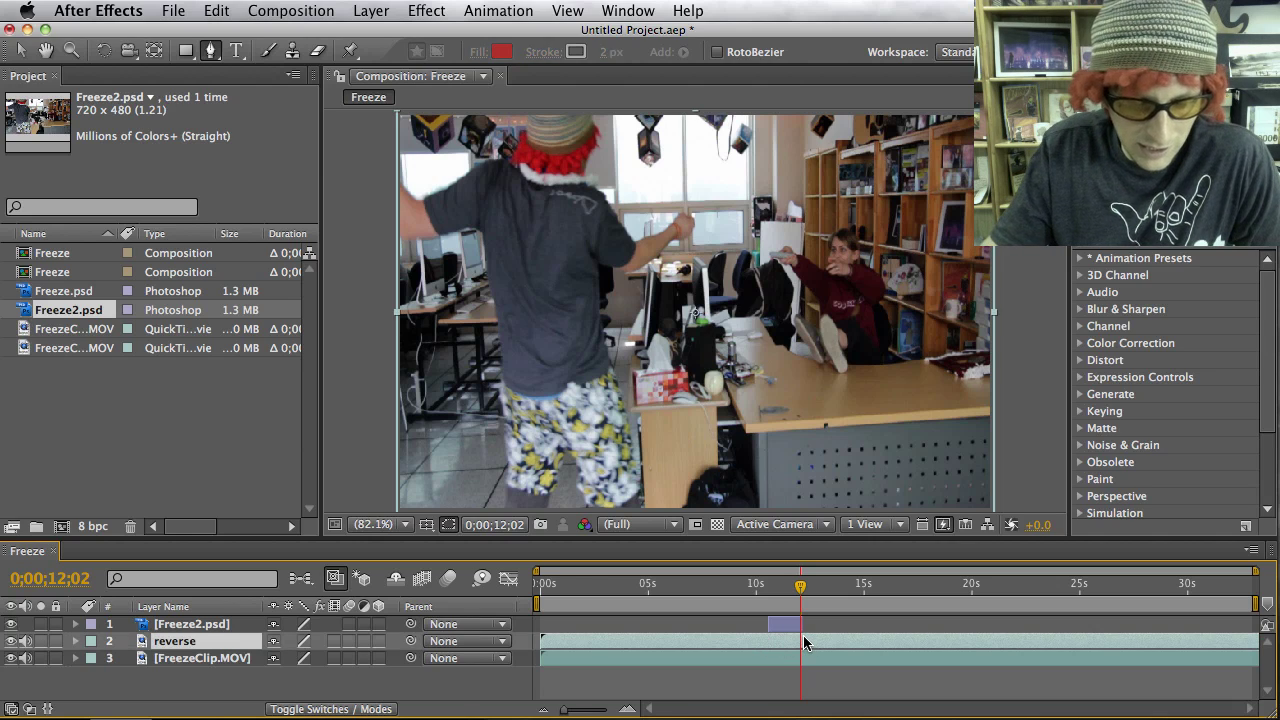
key(super+shift+d)
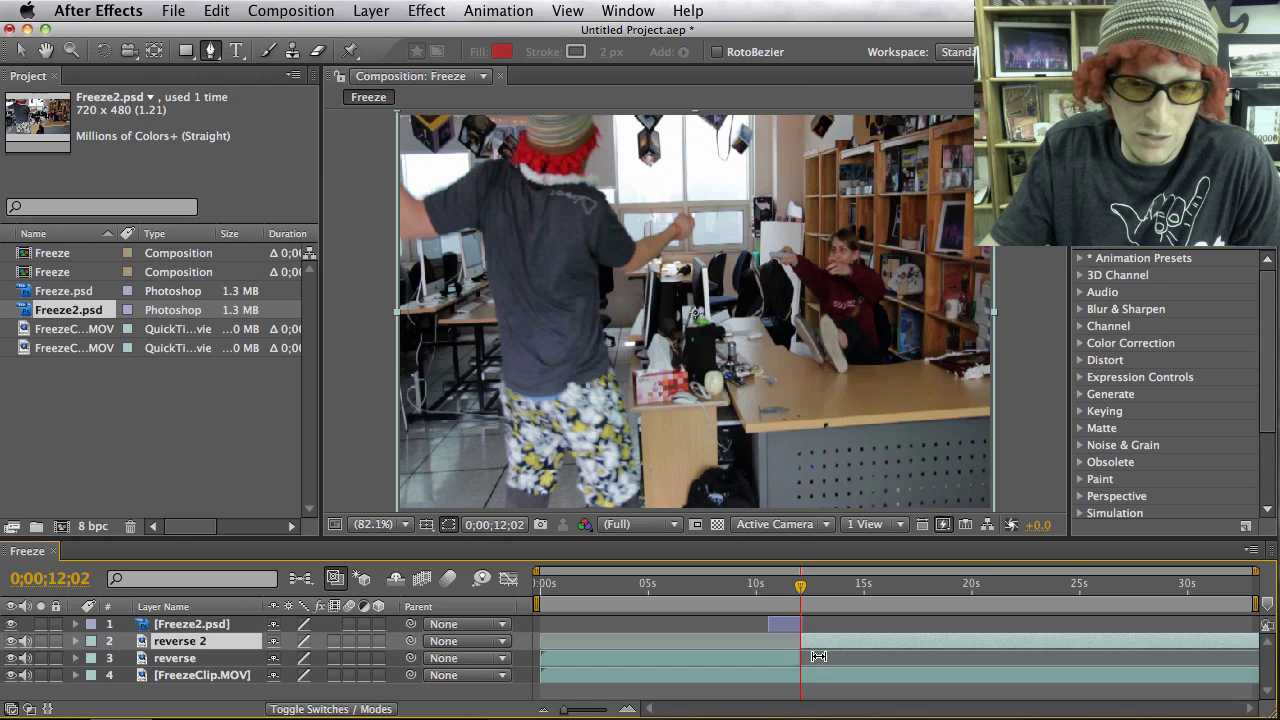
click(818, 658)
click(815, 647)
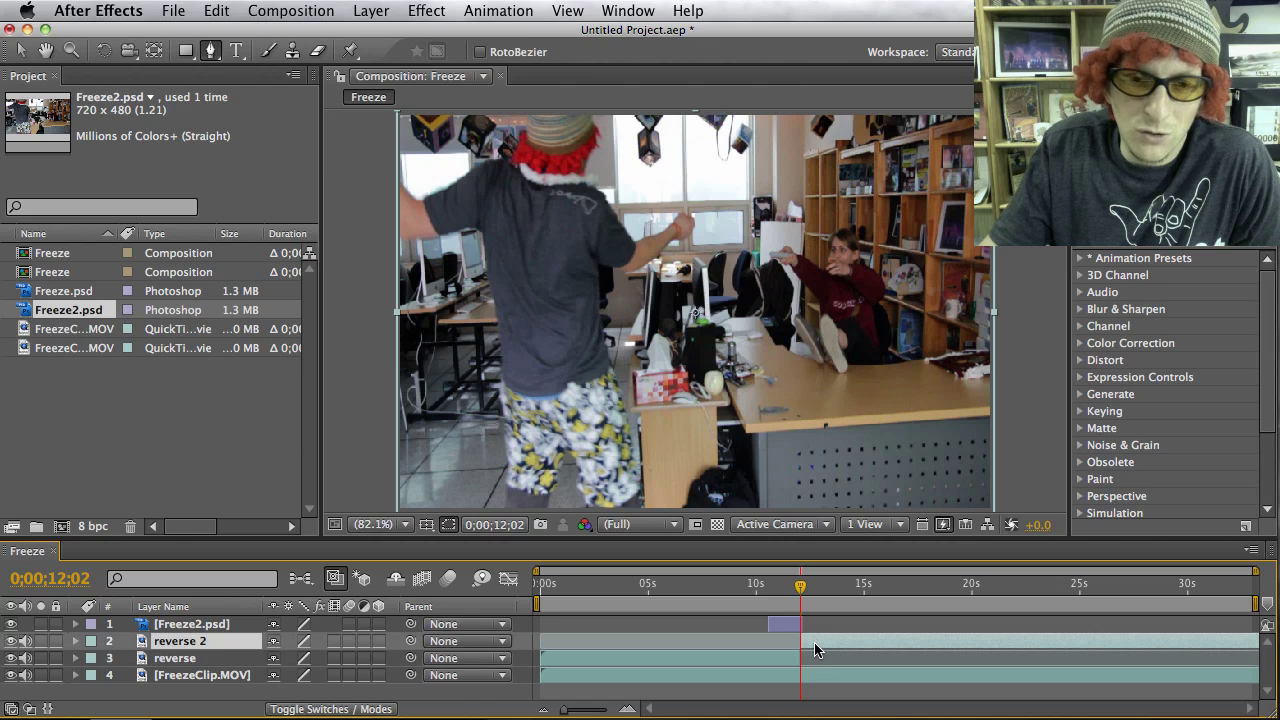
click(769, 661)
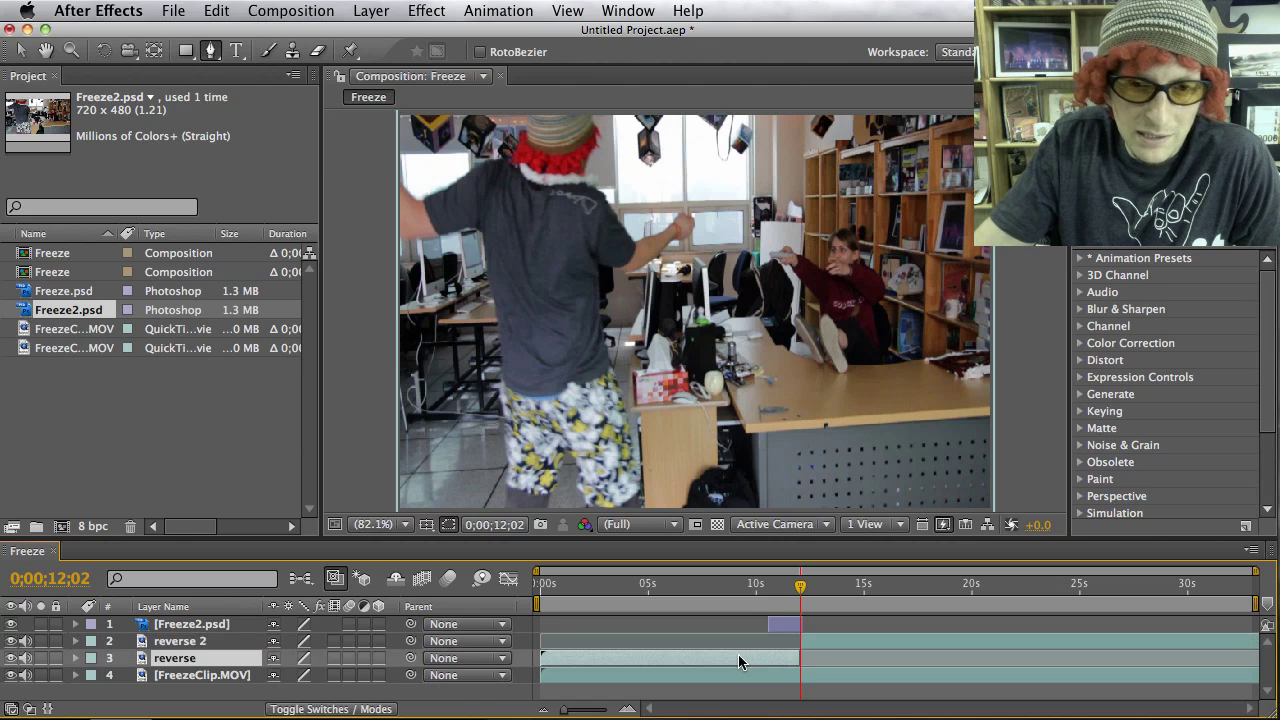
click(820, 643)
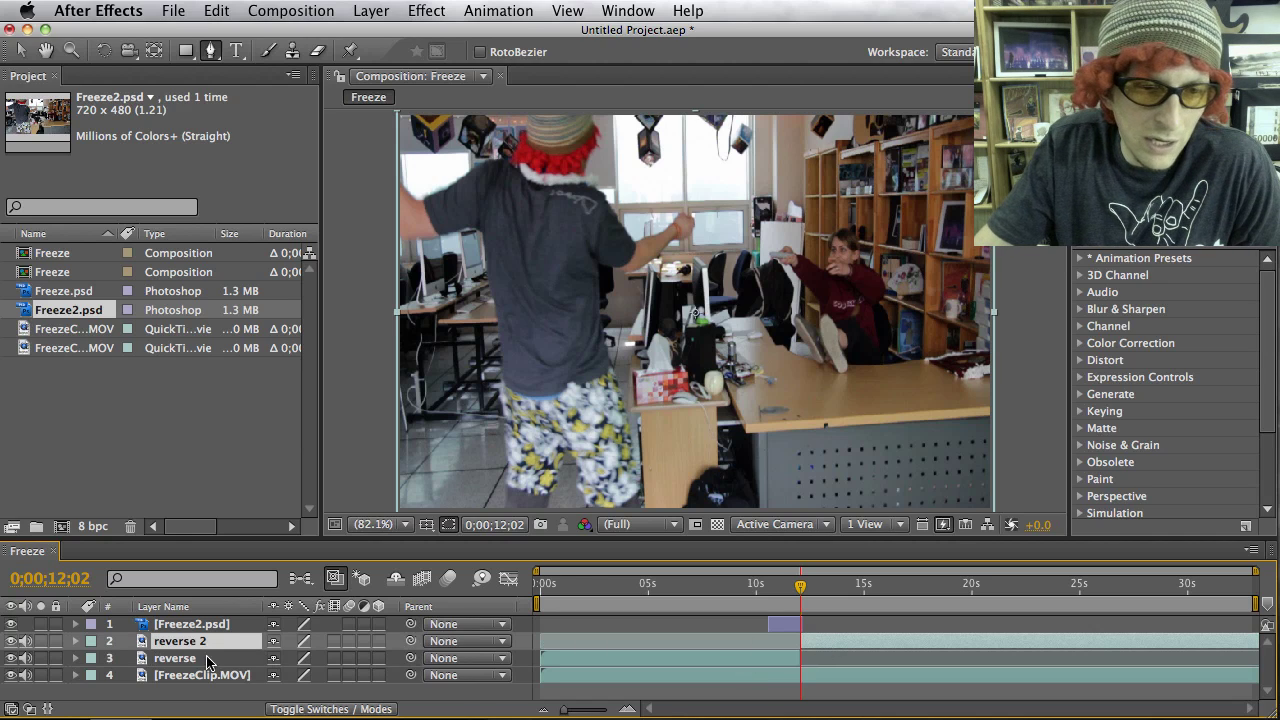
Step: Move the second half of the split layer below FreezeClip.MOV and rename it "2nd half main clip"
drag(142, 648, 140, 684)
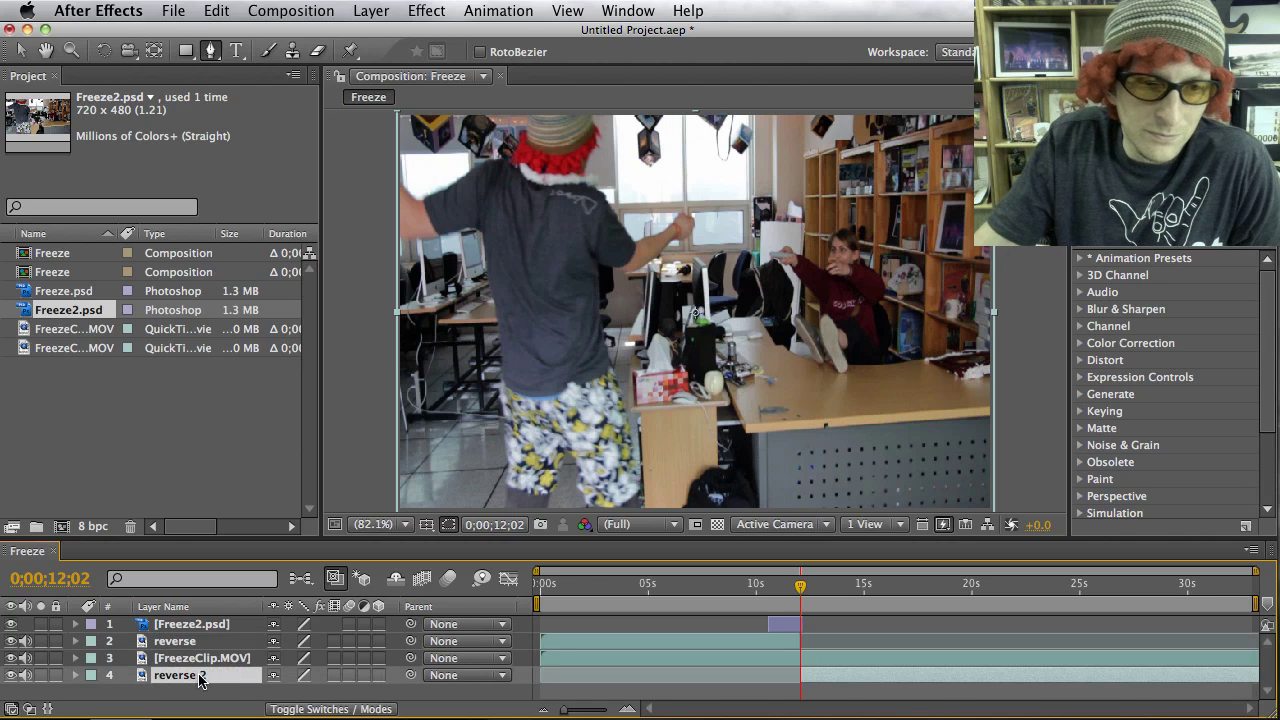
click(183, 645)
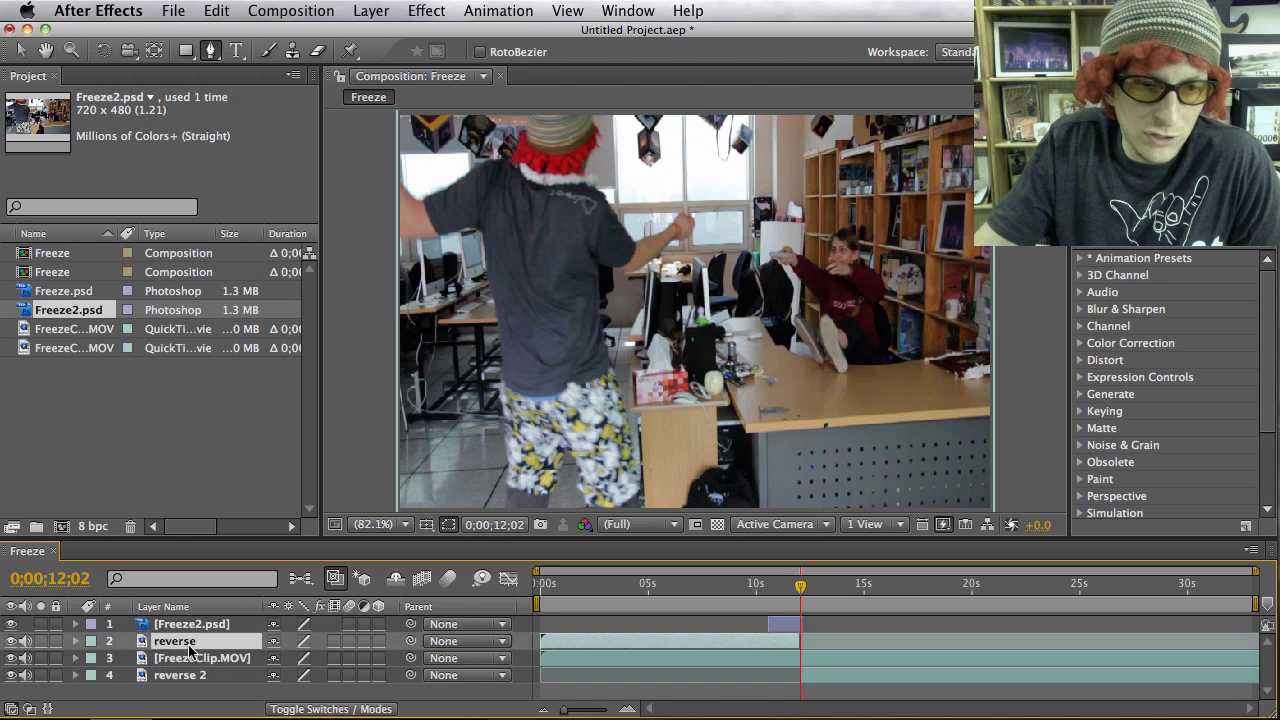
click(177, 677)
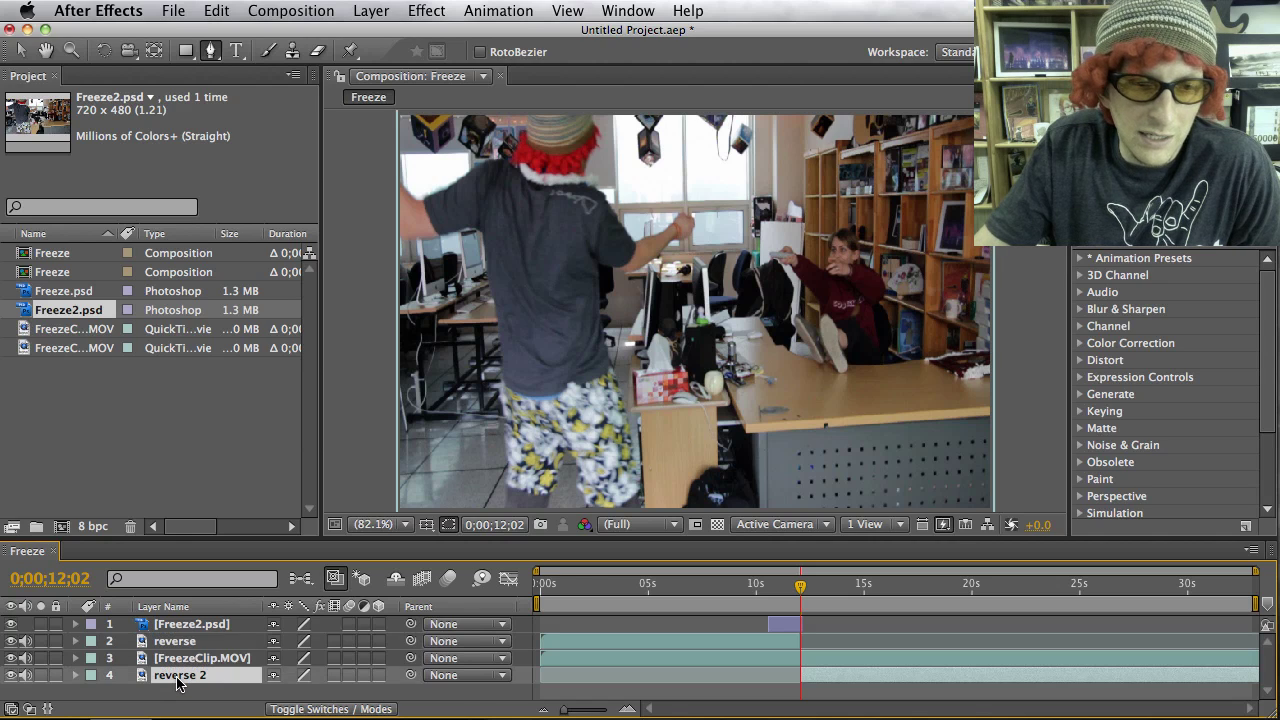
right_click(177, 677)
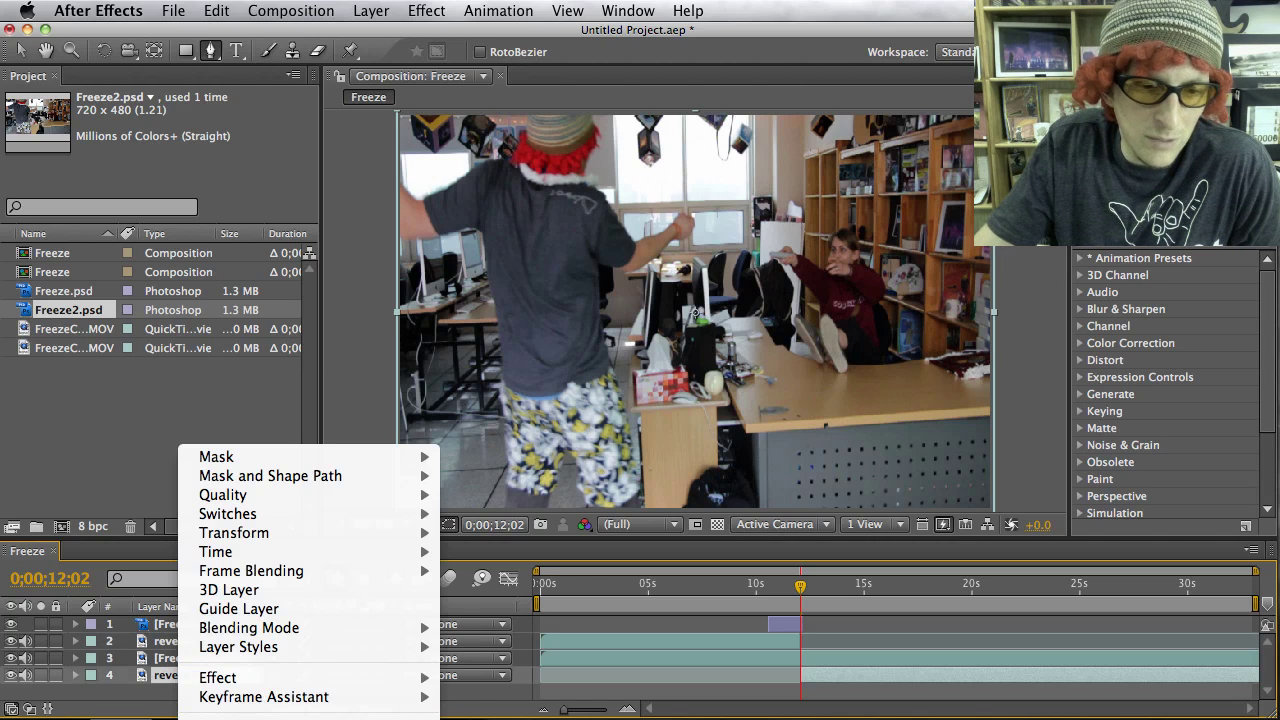
key(Escape)
key(Return)
text(2nd half )
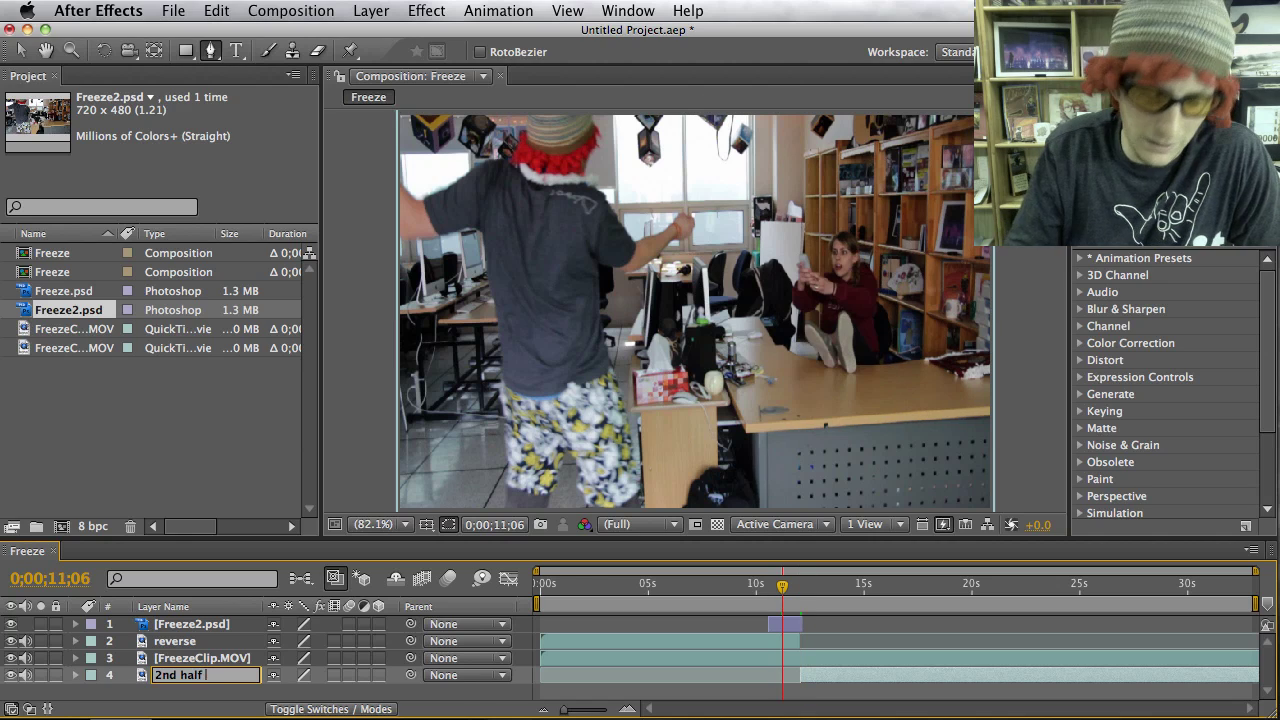
text(main clip)
key(Return)
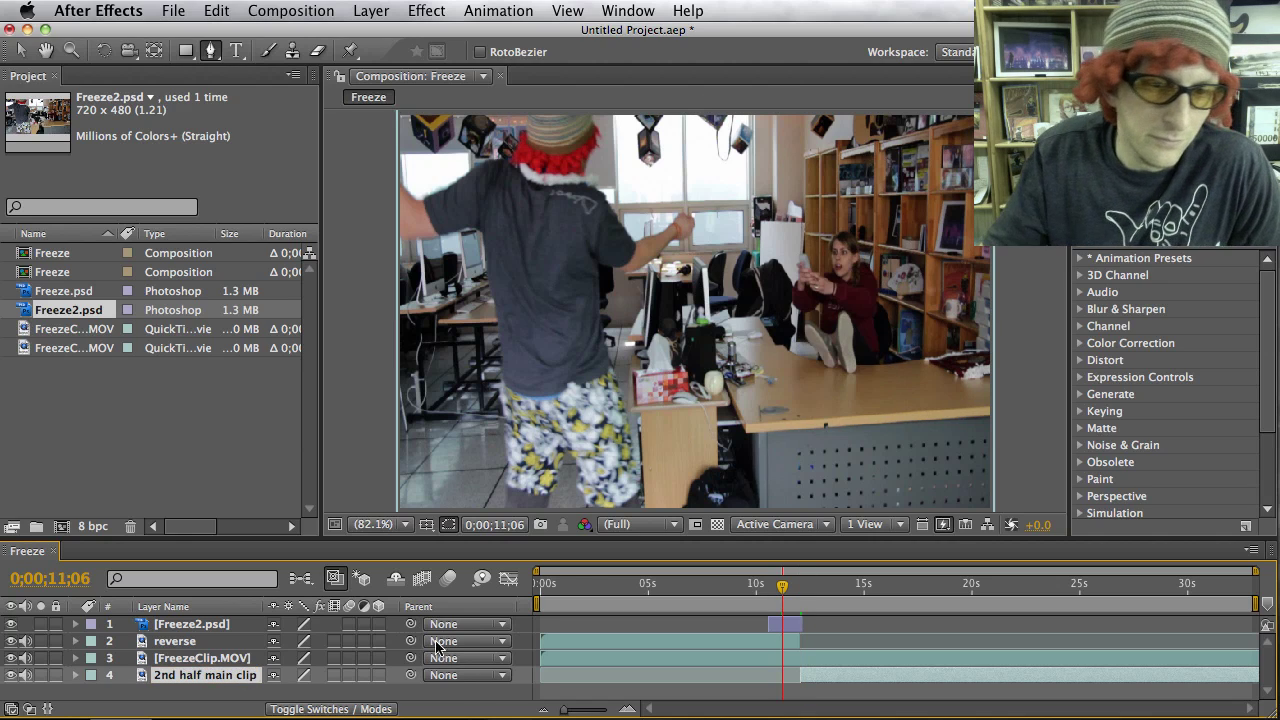
Step: Move the current time to 0;00;10;13 and apply Time-Reverse Layer to the reverse layer
click(205, 643)
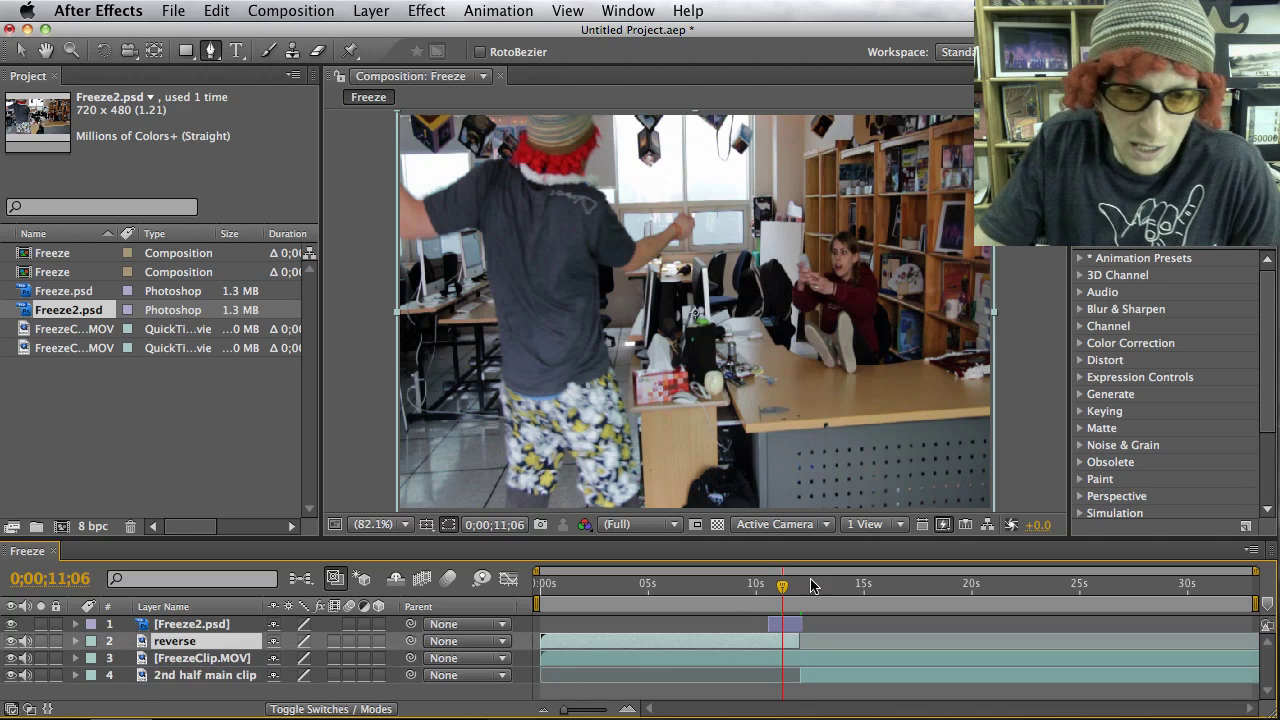
click(768, 590)
drag(768, 592, 765, 590)
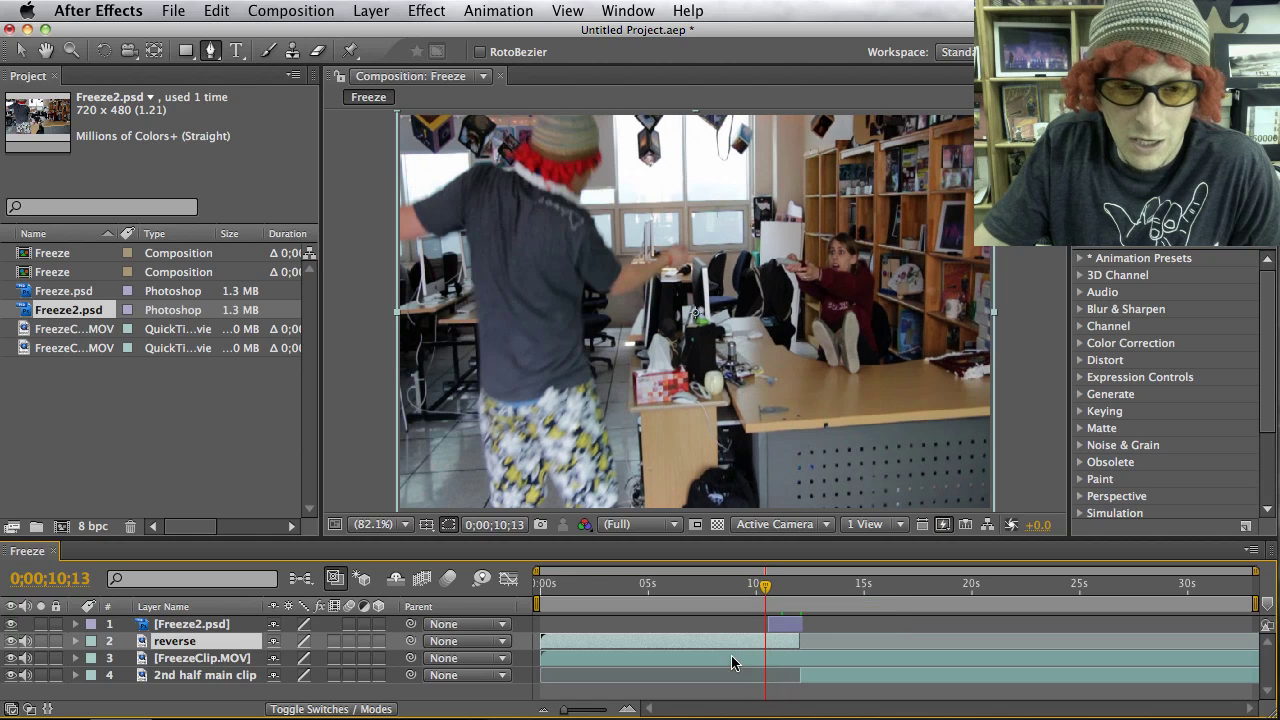
ctrl+click(719, 633)
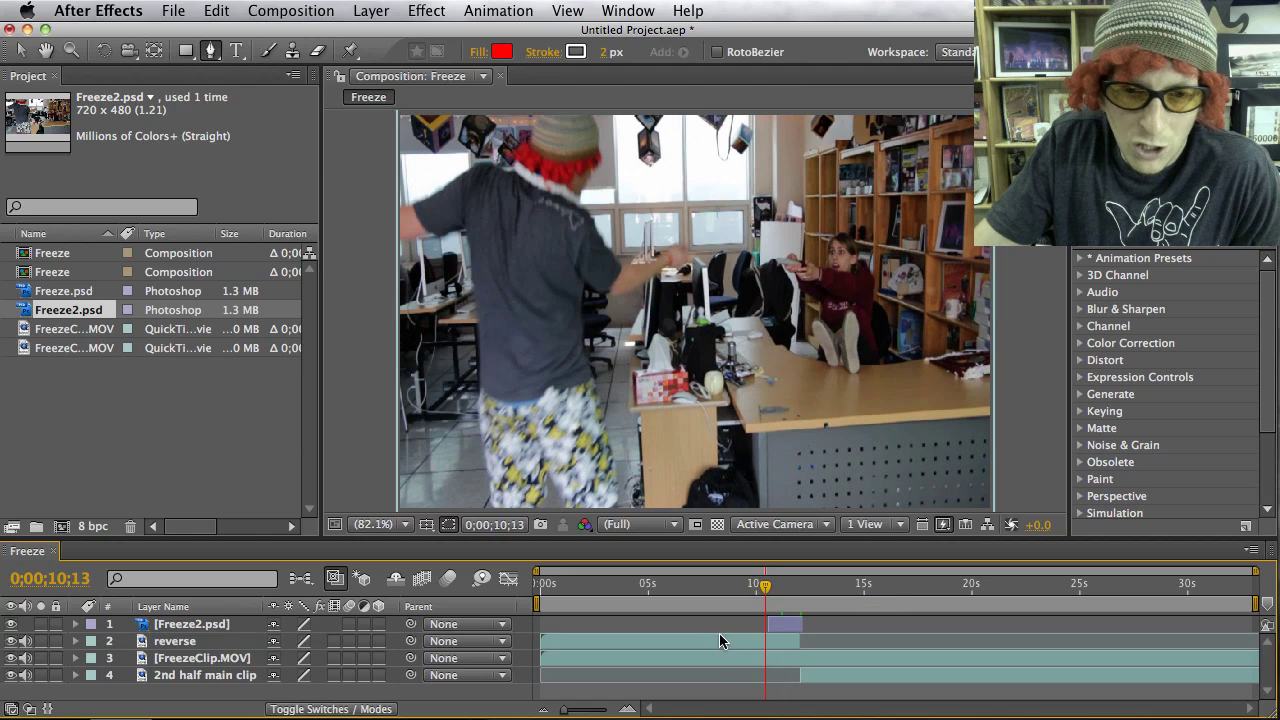
ctrl+click(720, 638)
ctrl+click(720, 638)
click(718, 641)
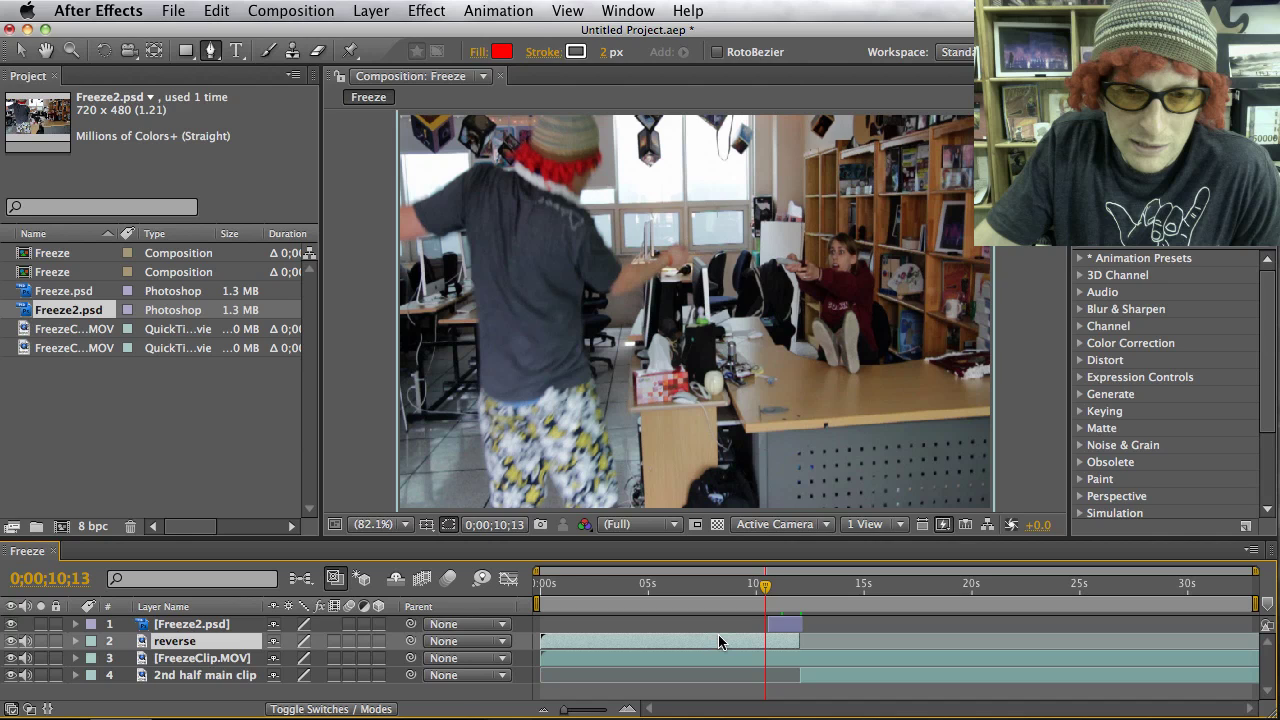
right_click(718, 640)
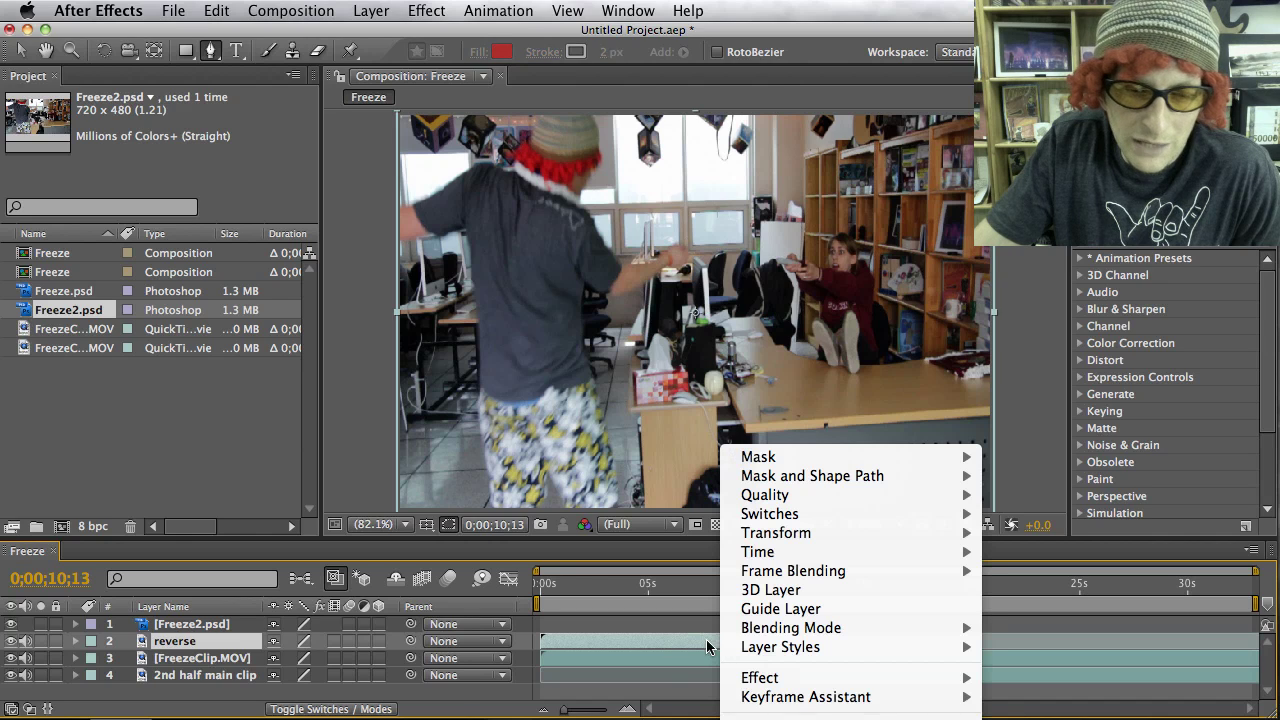
mouse_move(910, 560)
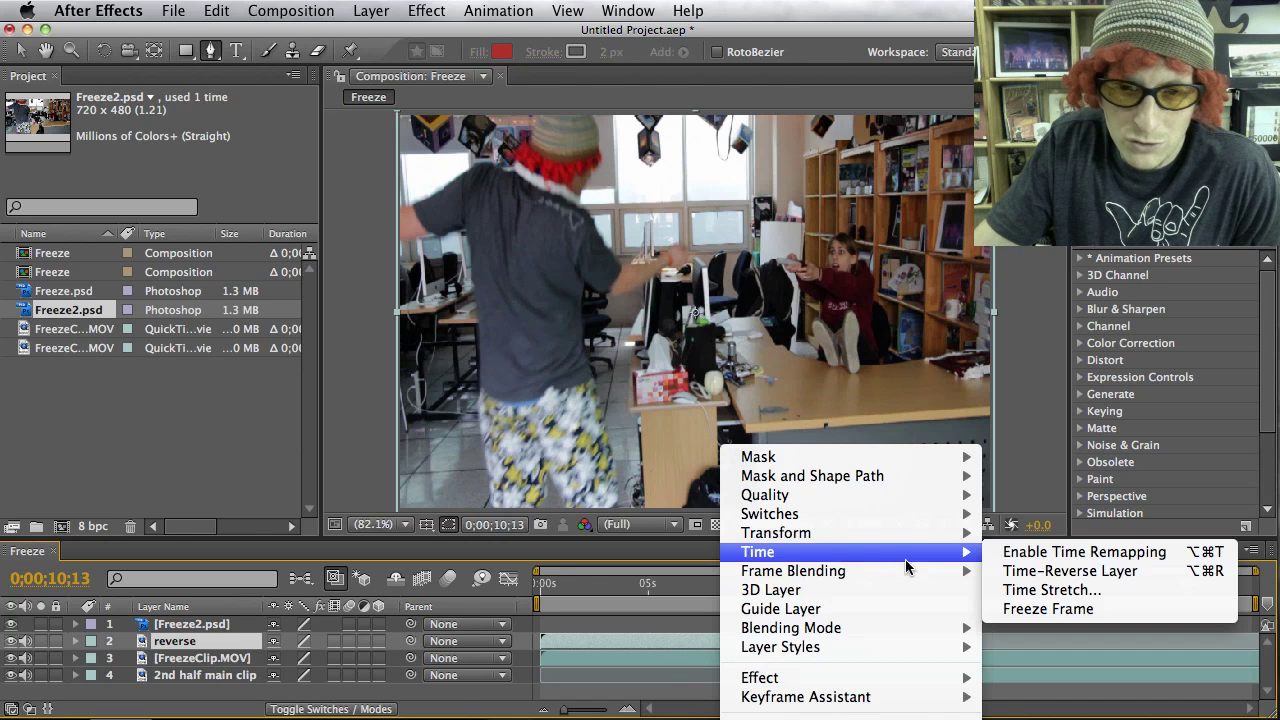
click(1040, 572)
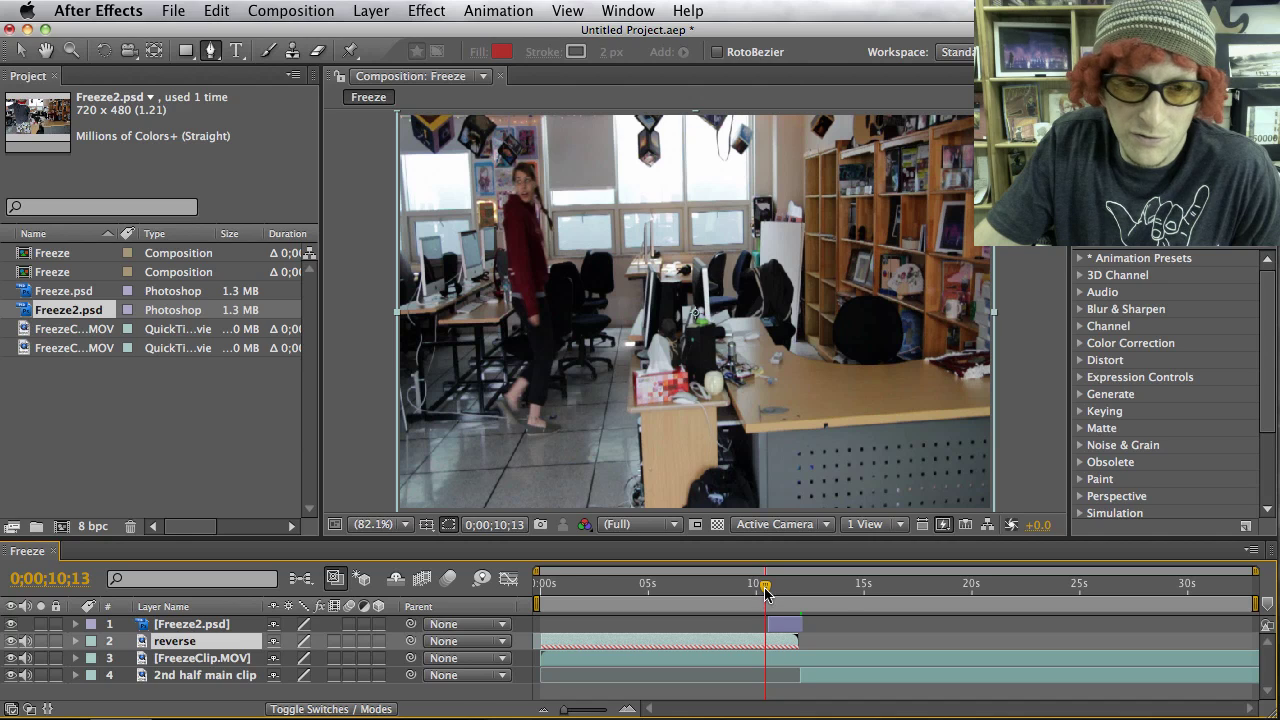
Step: Slide the reverse layer along the timeline to start at about 10.7 s, matching the man's frozen pose near the end of the Freeze2.psd layer
drag(765, 643, 785, 640)
drag(760, 588, 717, 590)
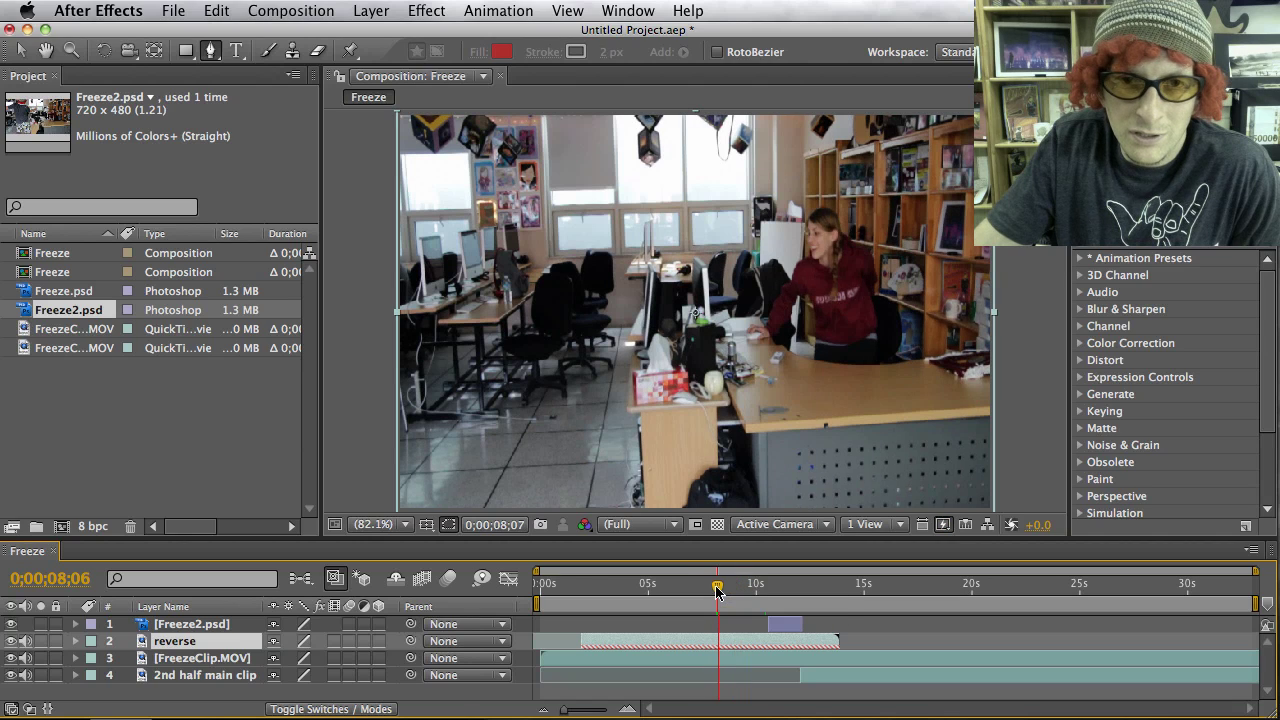
key(space)
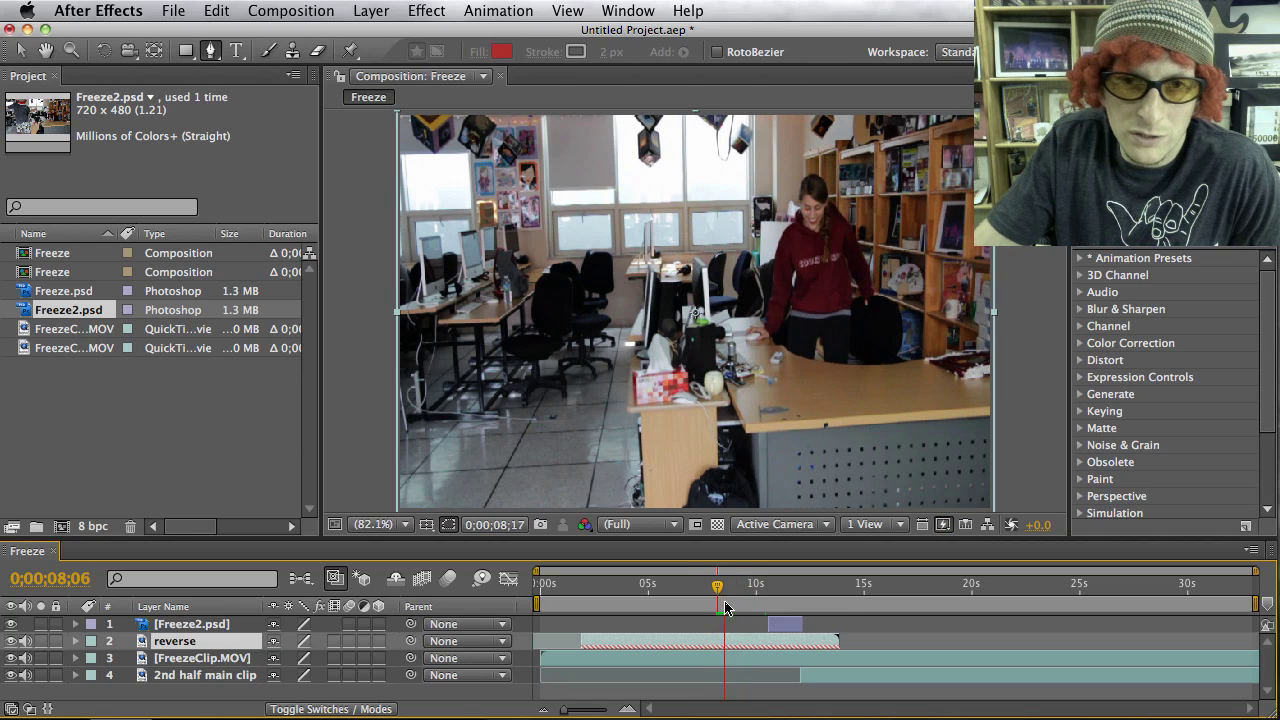
drag(702, 632, 755, 590)
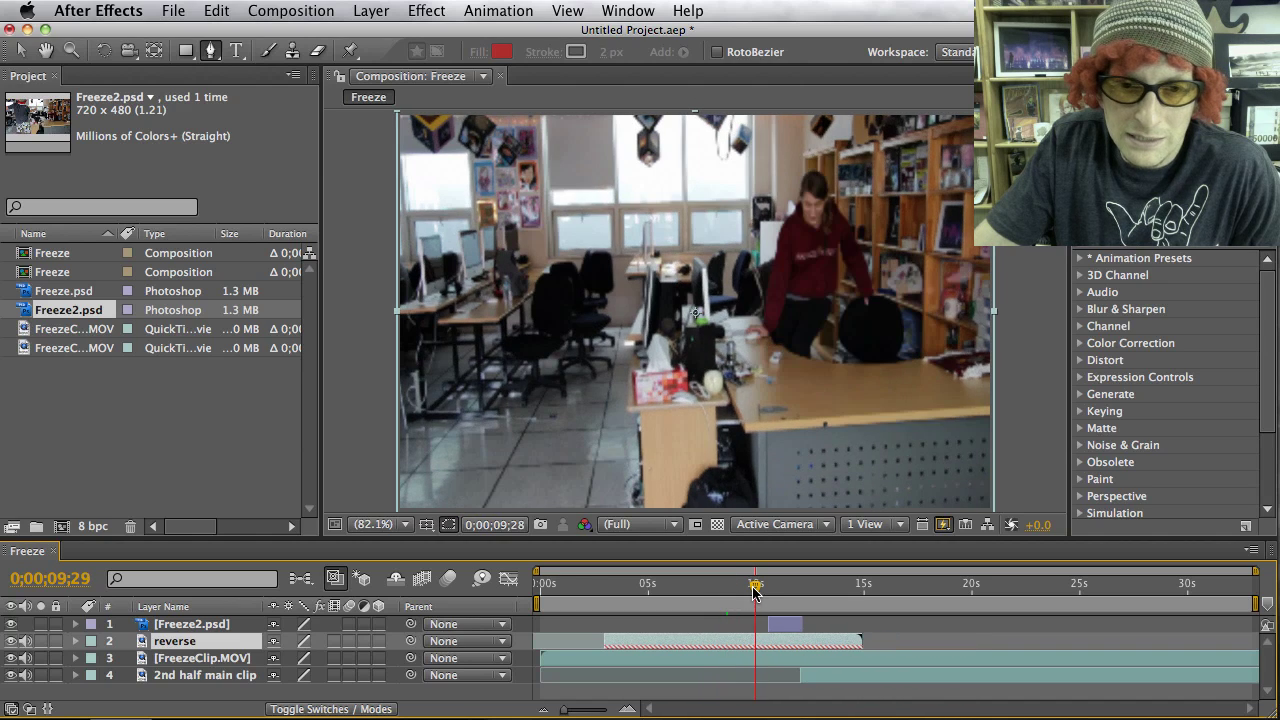
drag(780, 641, 909, 646)
drag(797, 643, 867, 640)
drag(757, 588, 804, 589)
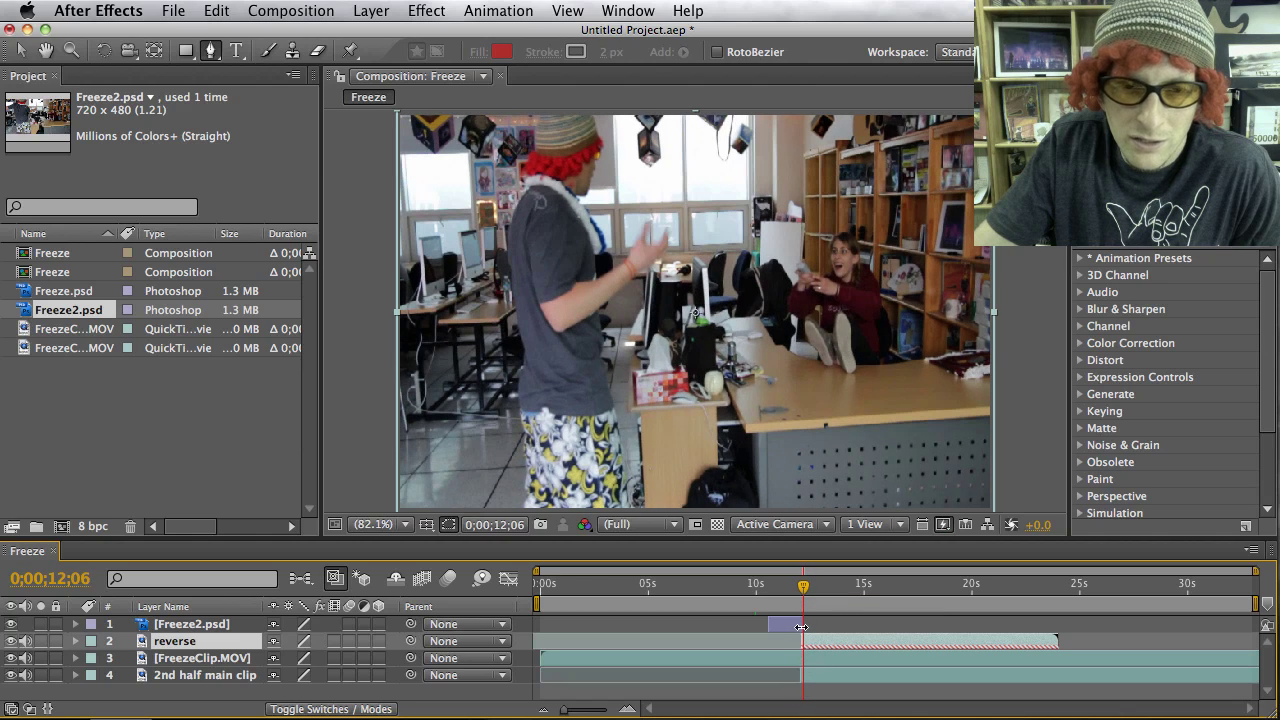
drag(816, 641, 812, 641)
drag(811, 644, 789, 645)
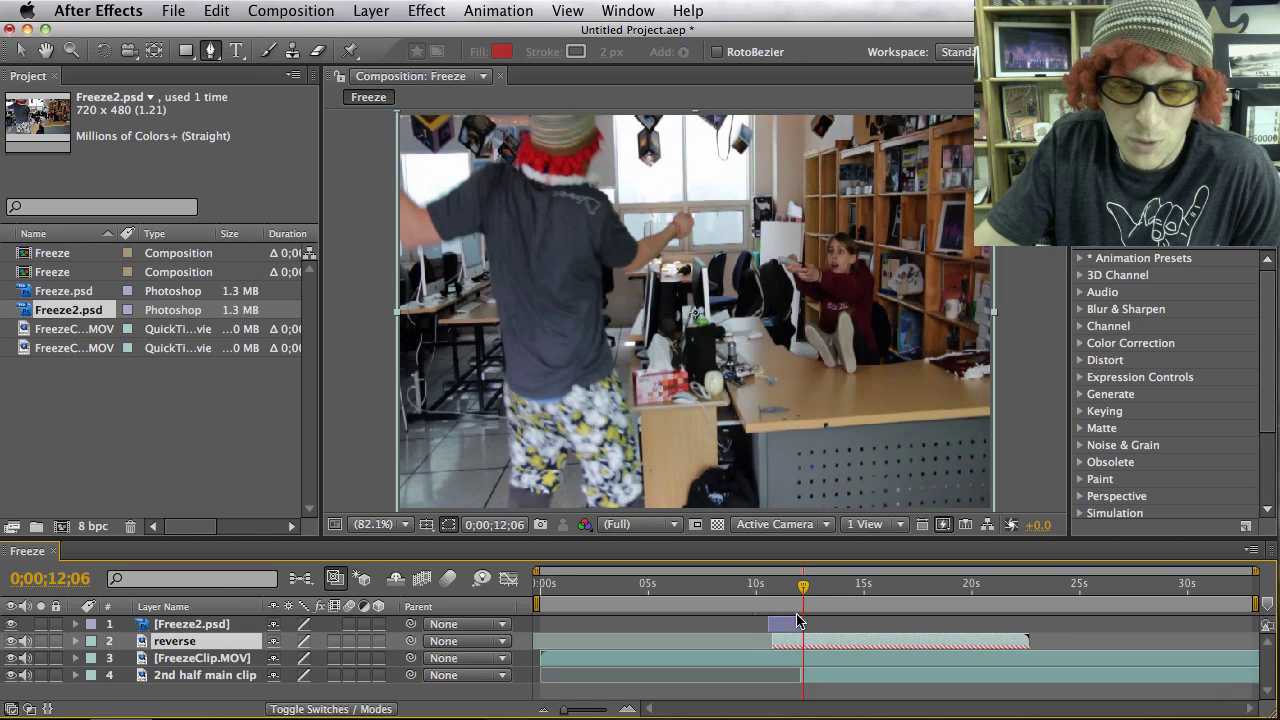
Step: Scrub across the end of the still and play back from 0;00;12;07 to check the transition into the reversed clip
drag(807, 586, 799, 590)
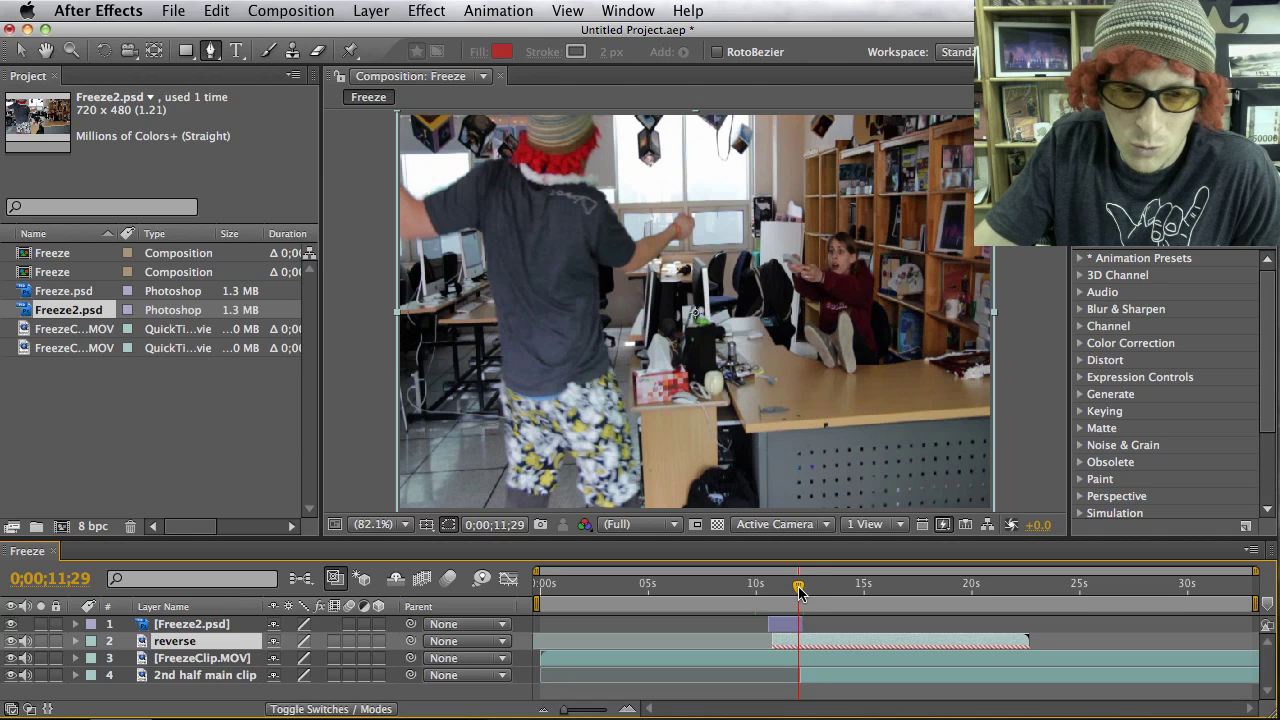
drag(799, 590, 805, 591)
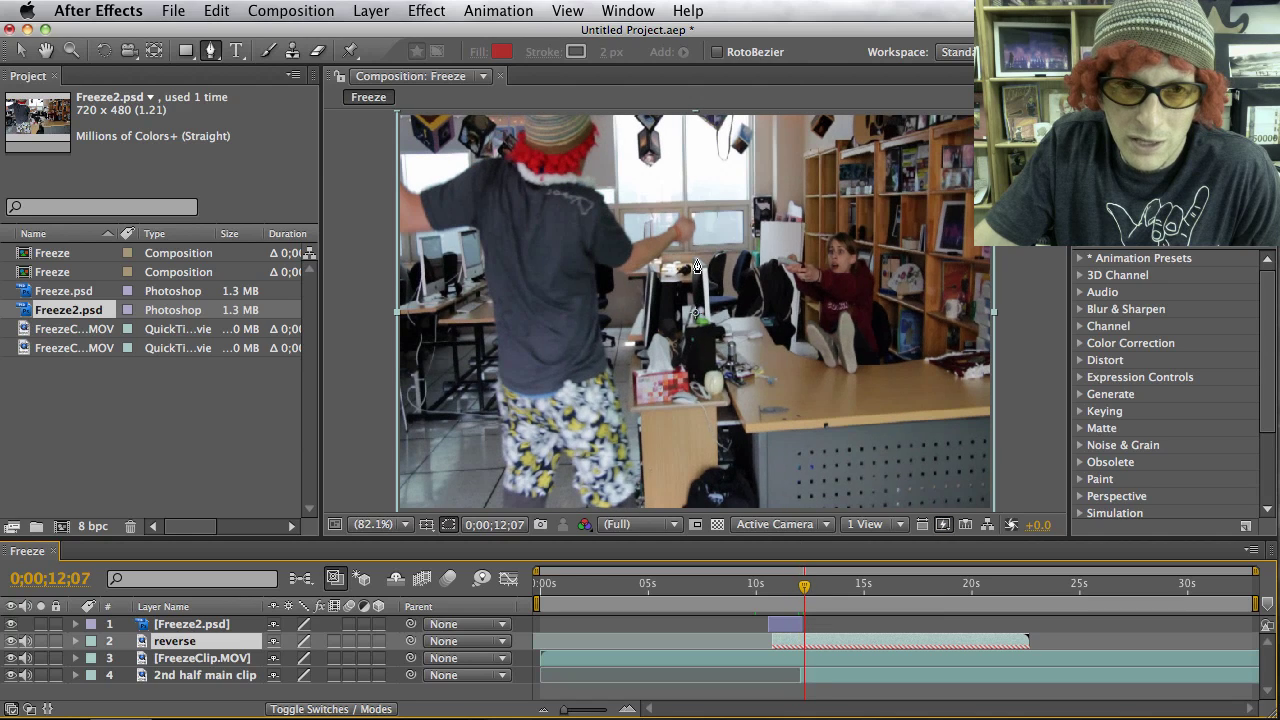
key(space)
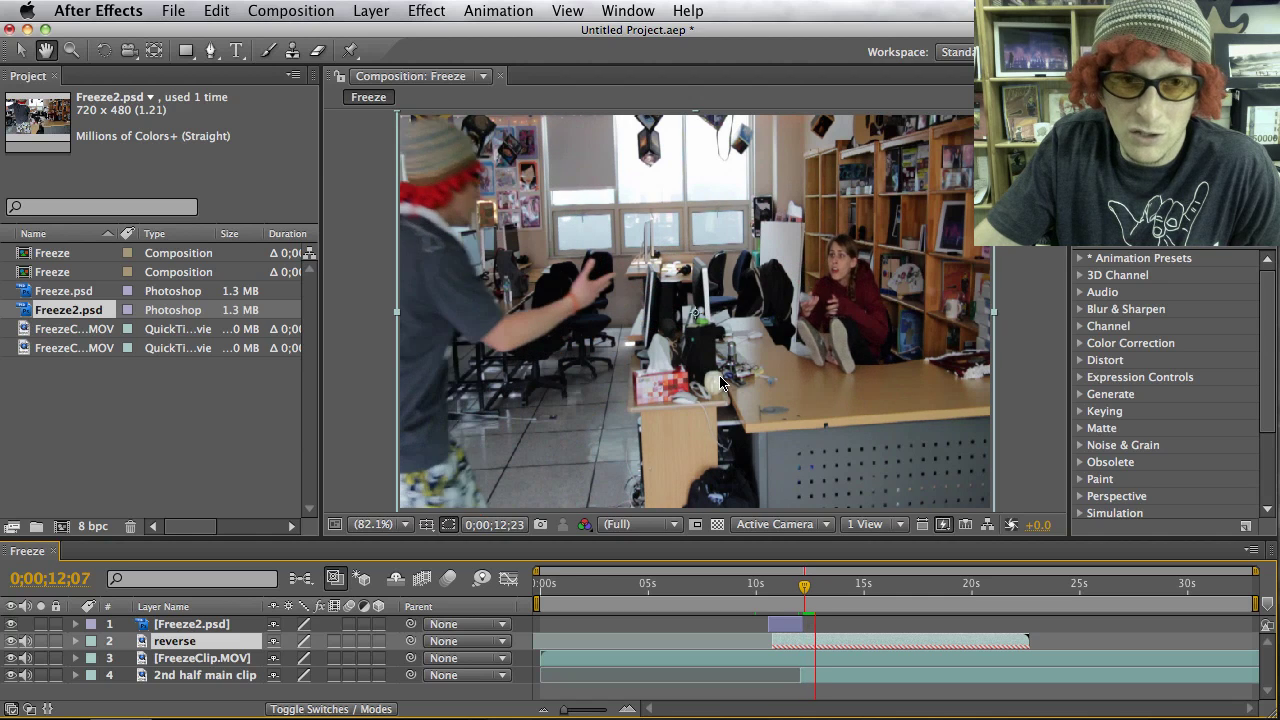
key(space)
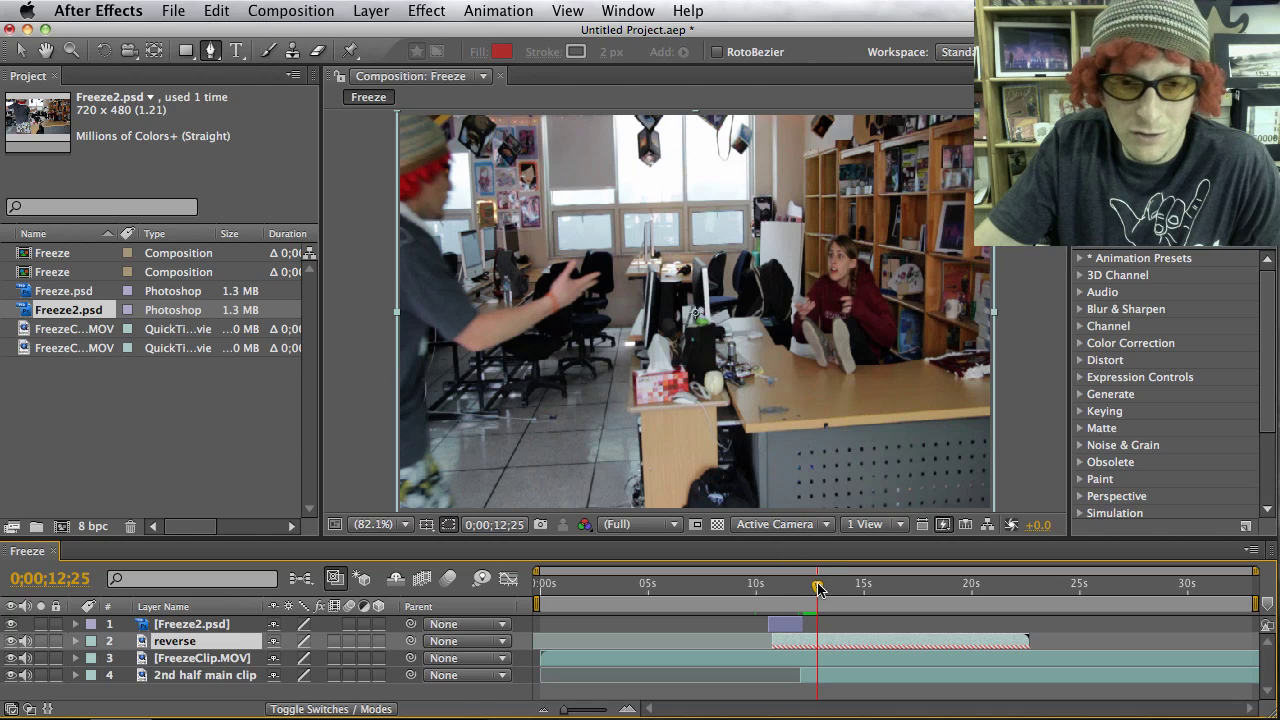
Step: Trim the reverse layer to end at 0;00;12;22 and start at about 12 s, near the end of the Freeze2.psd layer
drag(820, 592, 818, 592)
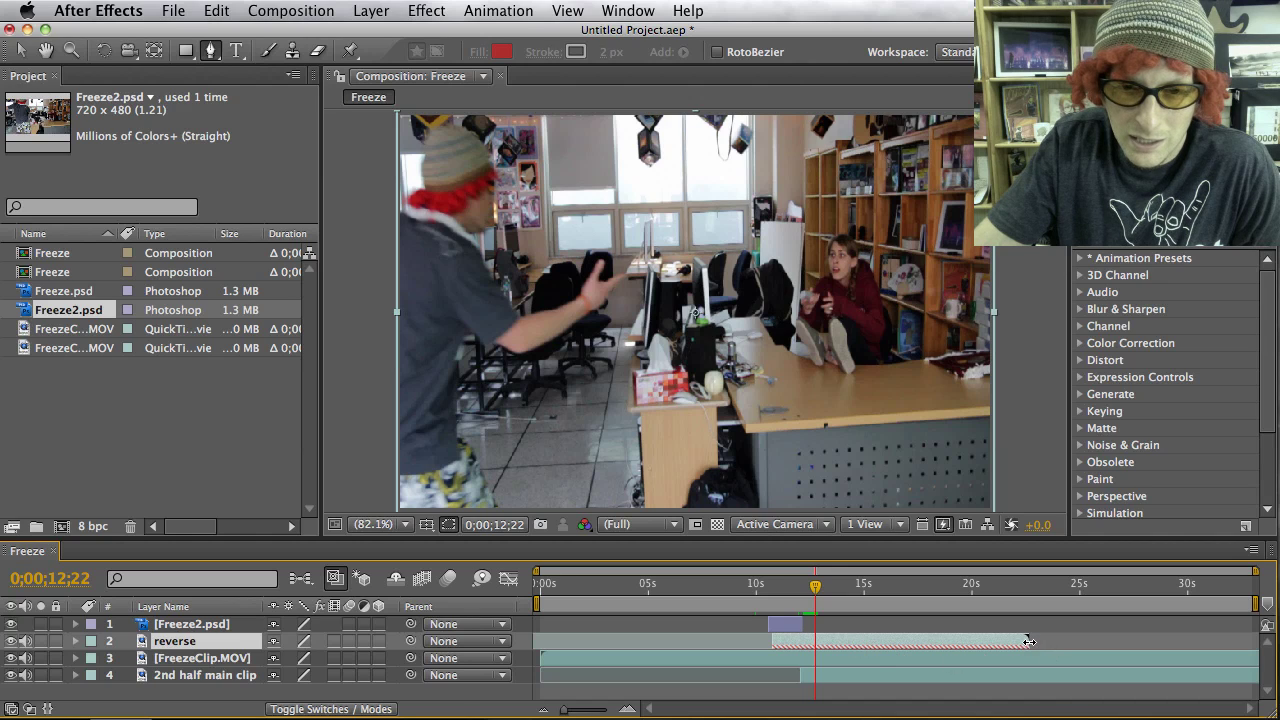
drag(1029, 641, 816, 643)
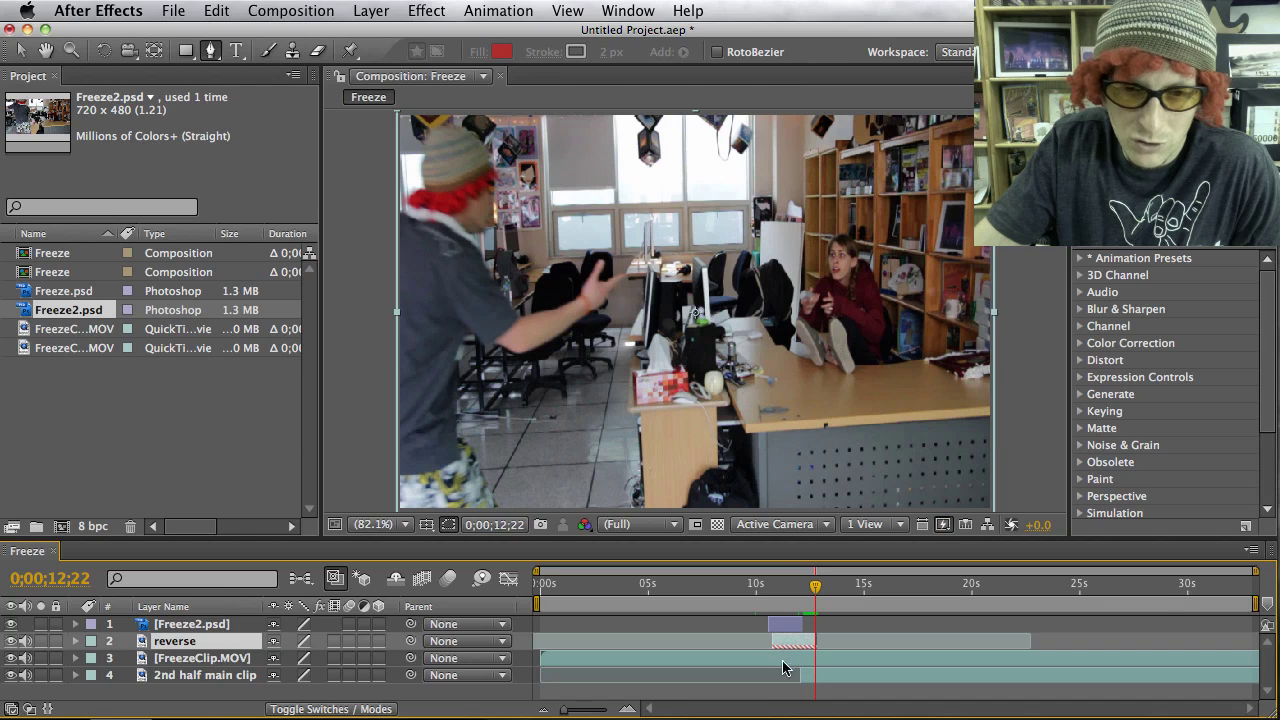
click(812, 594)
drag(812, 594, 814, 594)
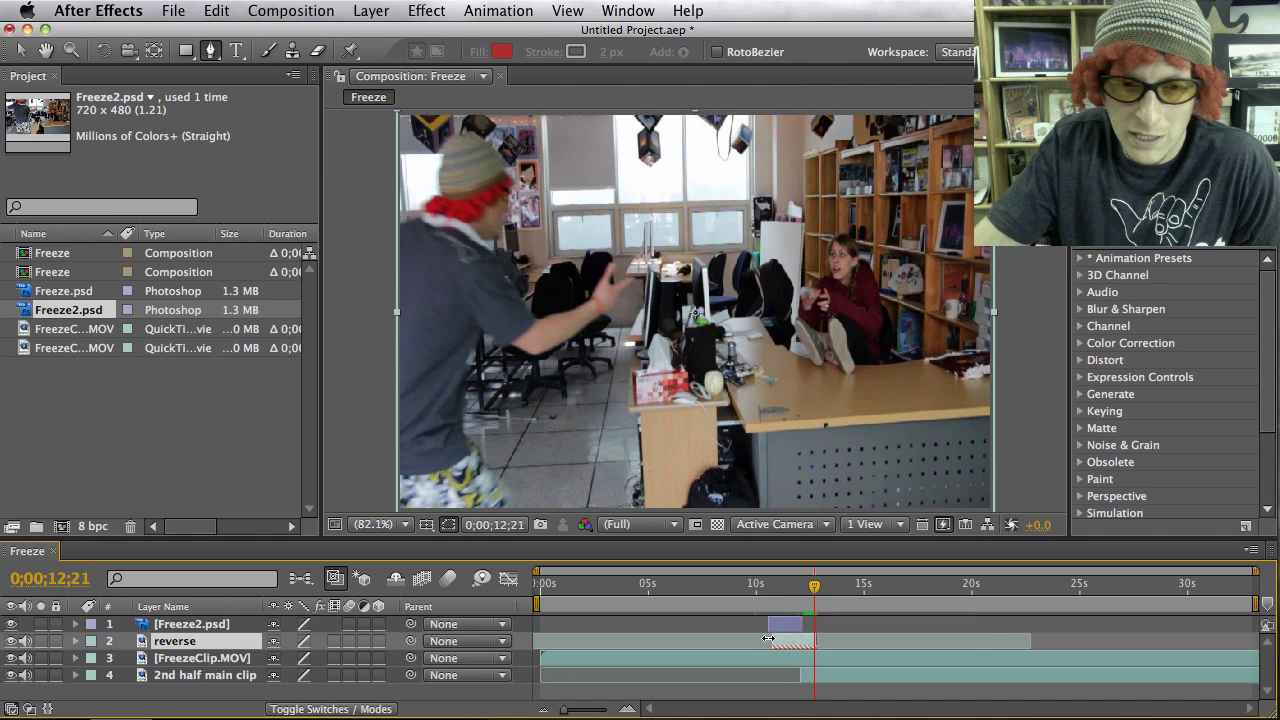
drag(768, 638, 778, 639)
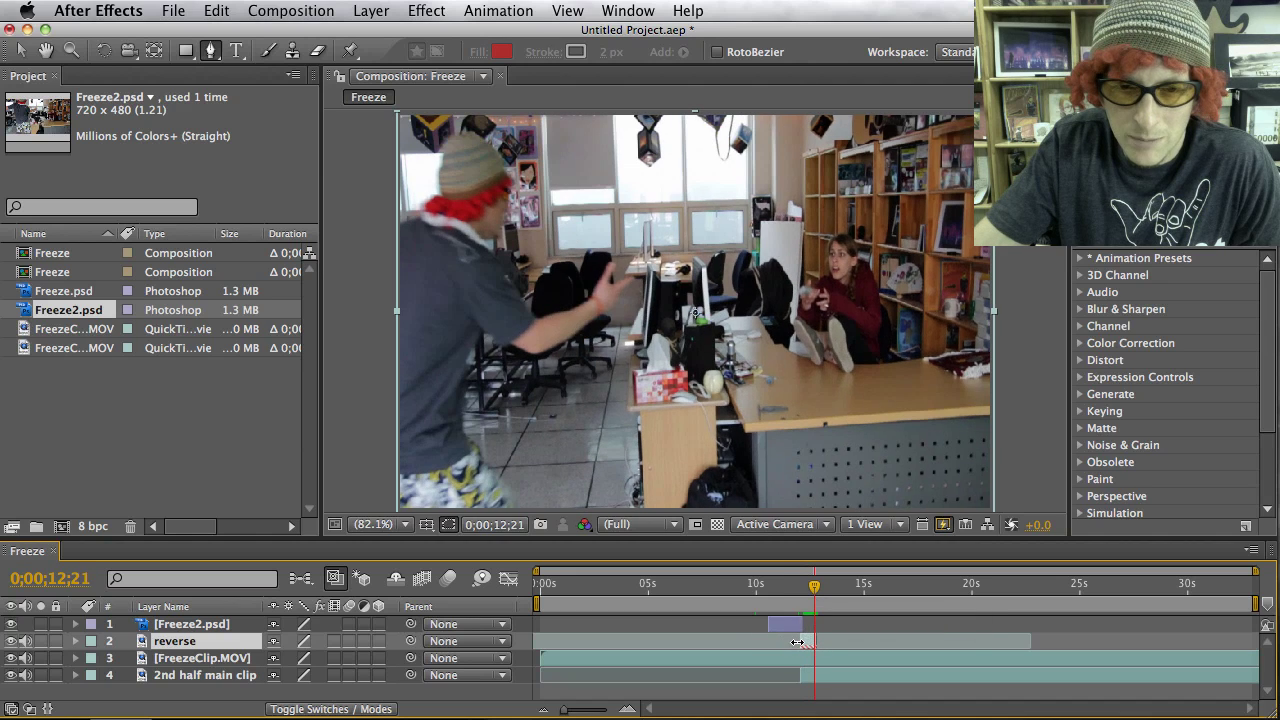
Step: At 0;00;12;11, draw a closed four-point mask on the reverse layer around the man's half of the frame, extending beyond the frame edges
drag(815, 594, 800, 597)
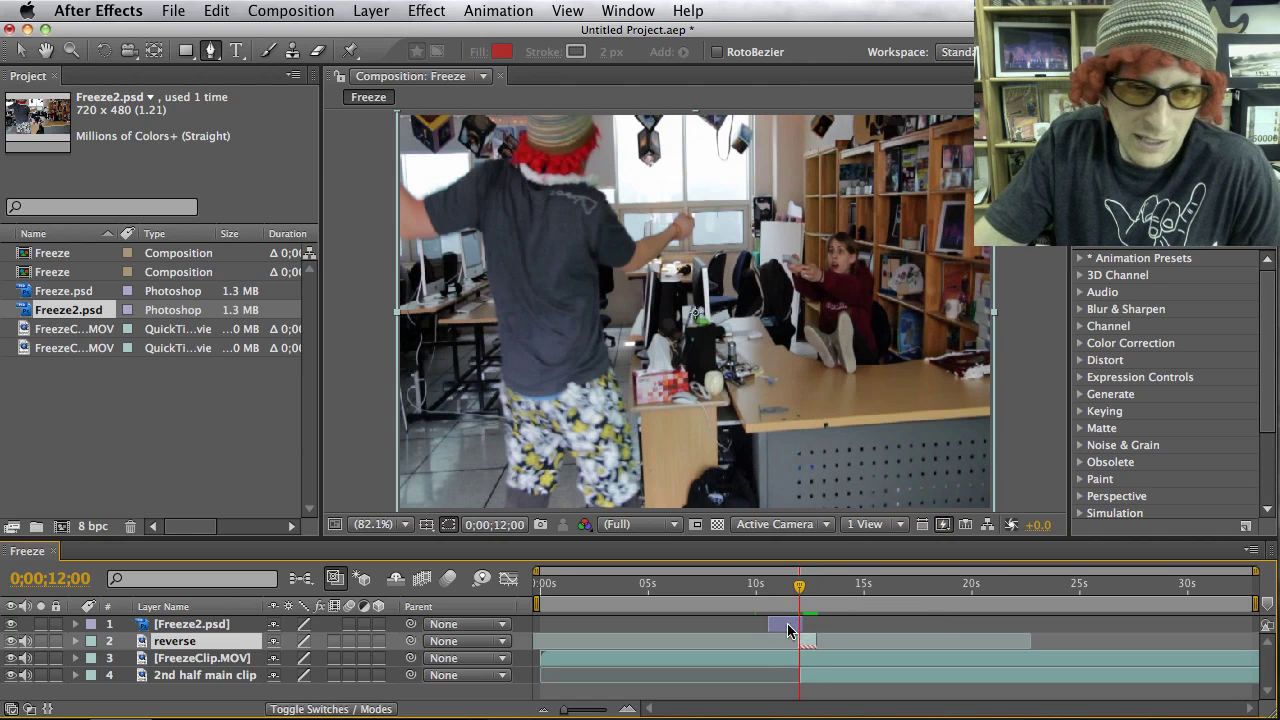
drag(798, 592, 807, 592)
scroll(734, 432, down, 2)
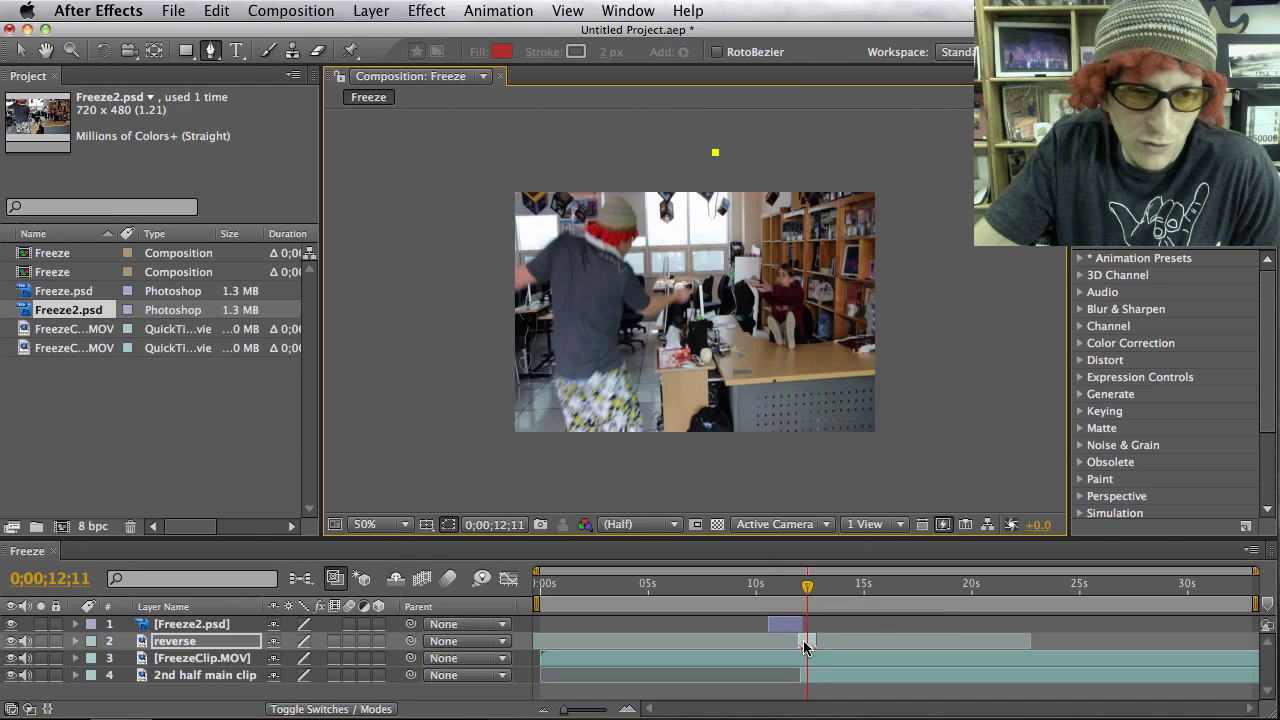
click(721, 483)
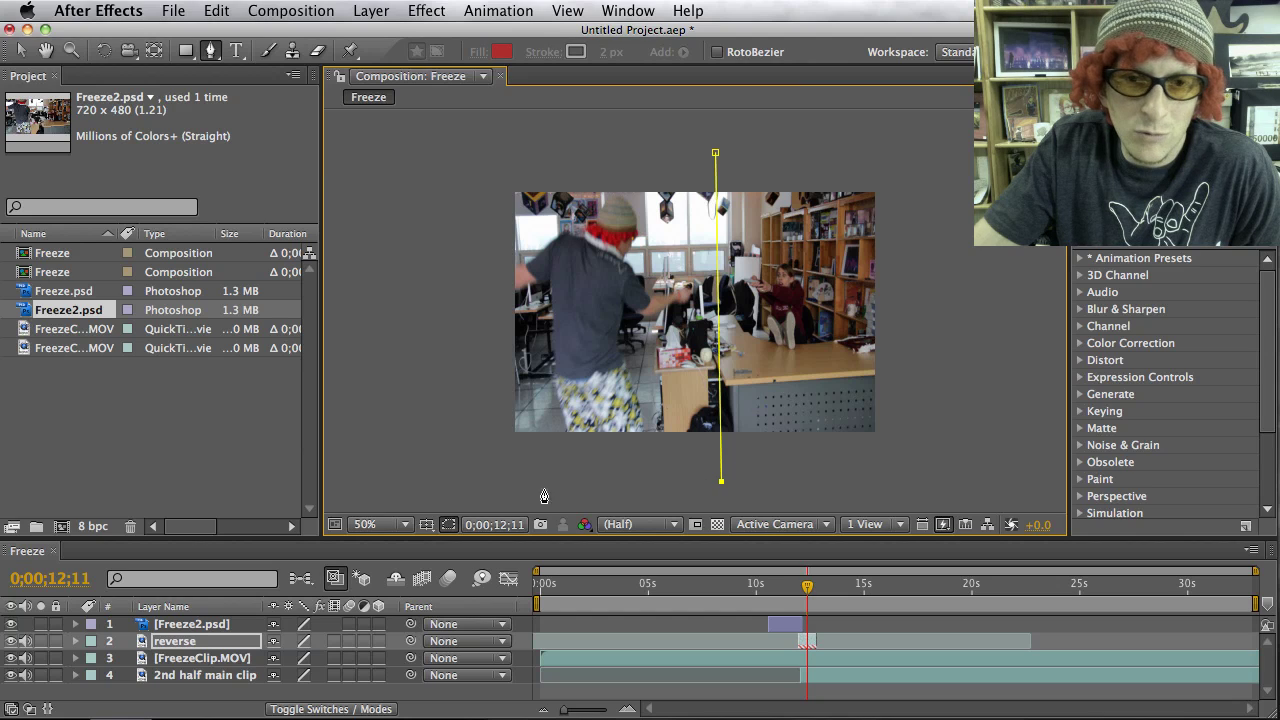
click(466, 488)
click(438, 162)
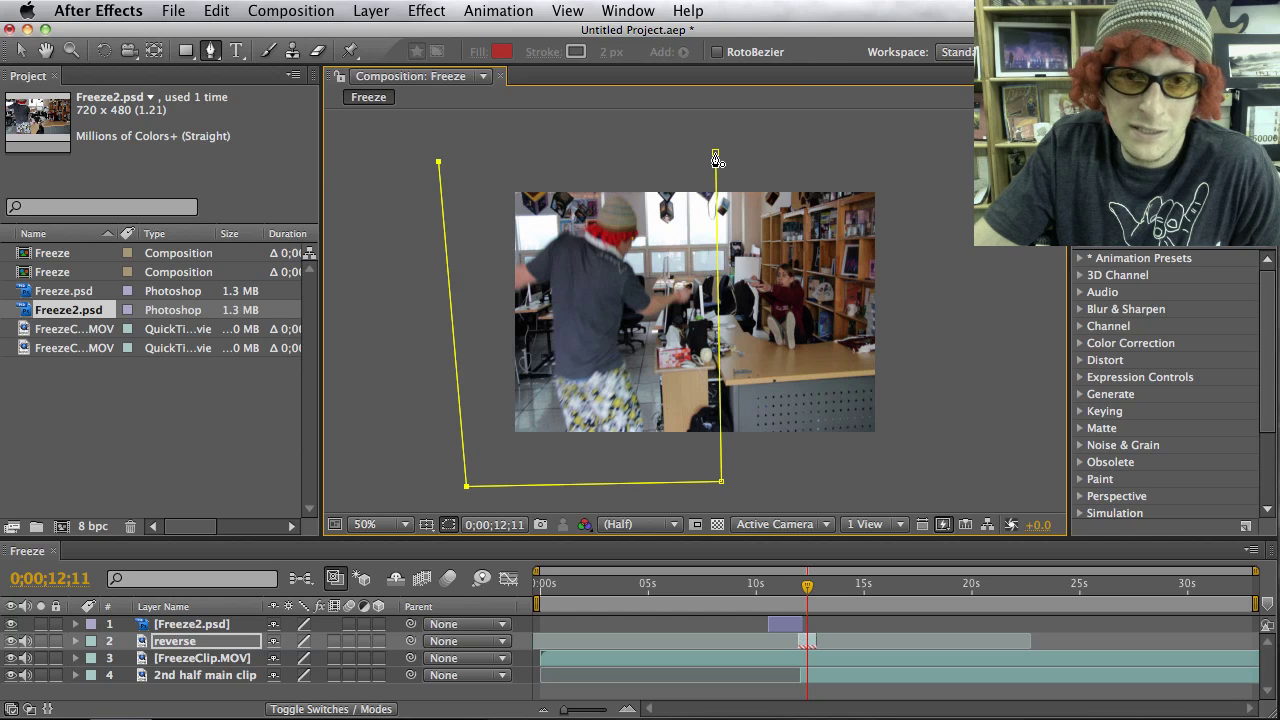
click(715, 156)
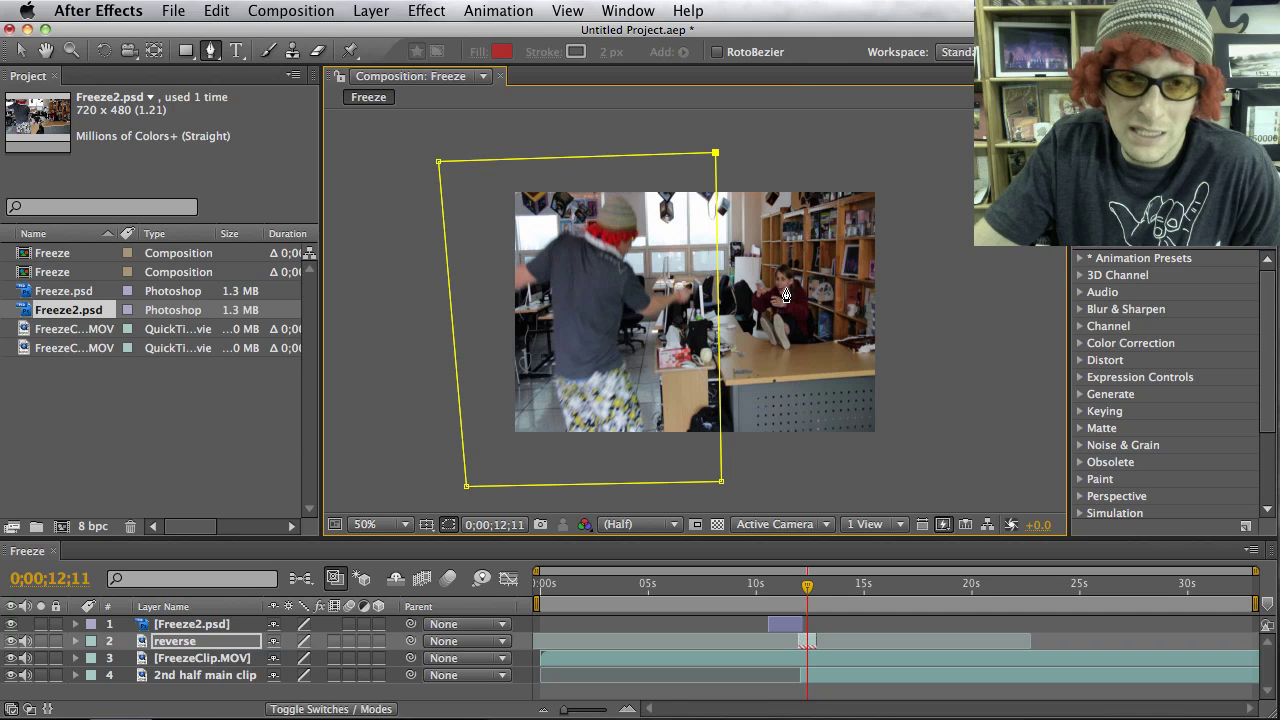
key(v)
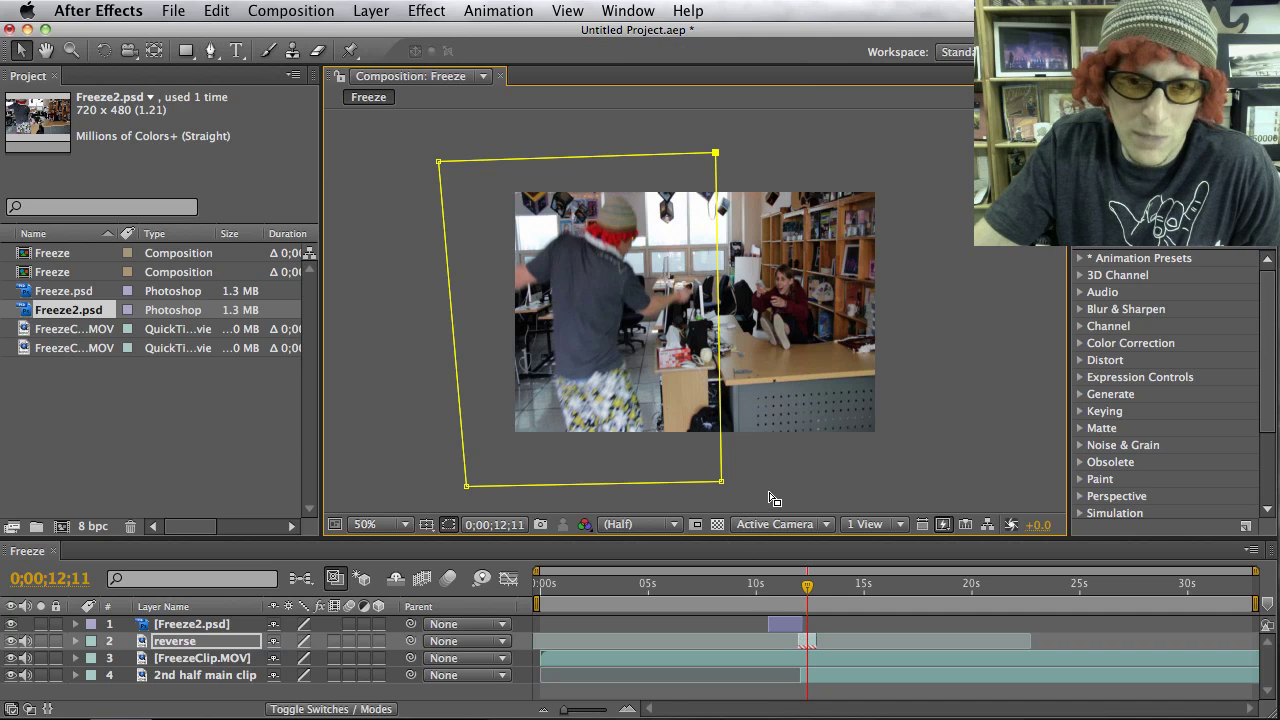
click(660, 292)
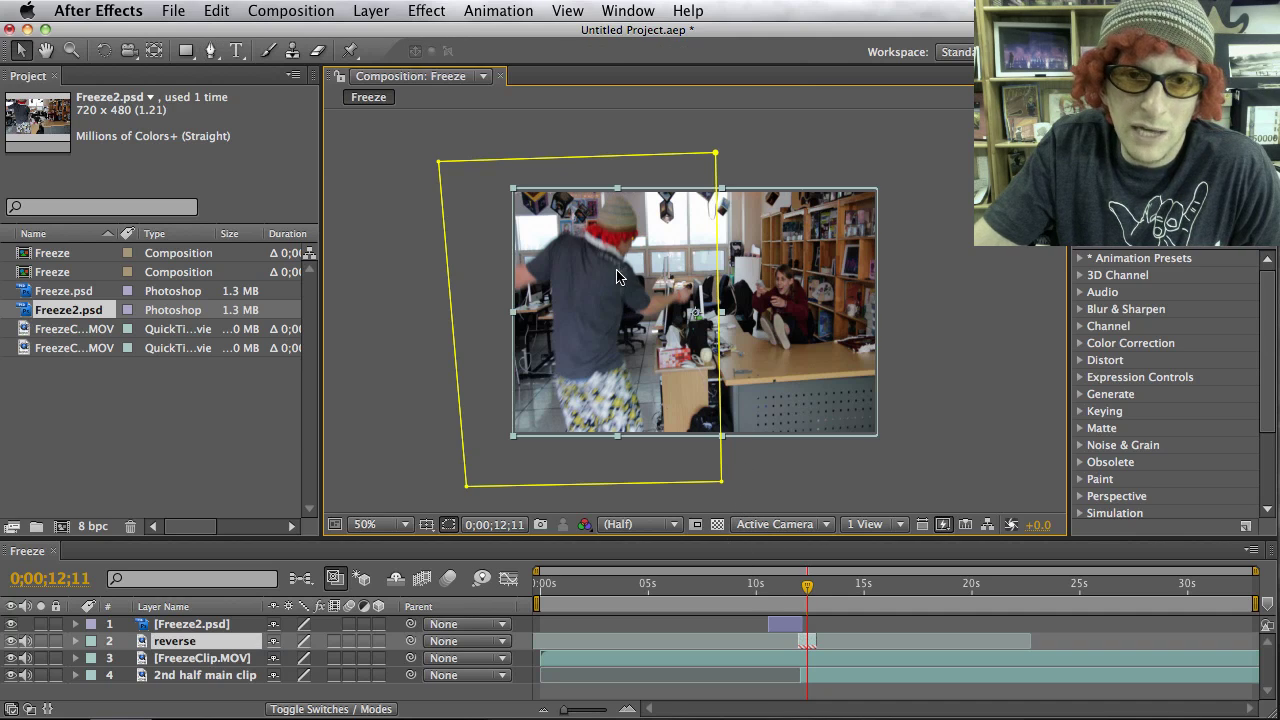
Step: View the composition at 100% and scrub between about 12 s and 14 s to compare the man's motion around the reversed segment
mouse_move(808, 592)
mouse_down()
mouse_move(832, 595)
mouse_move(788, 594)
mouse_move(807, 597)
mouse_up()
click(810, 655)
key(slash)
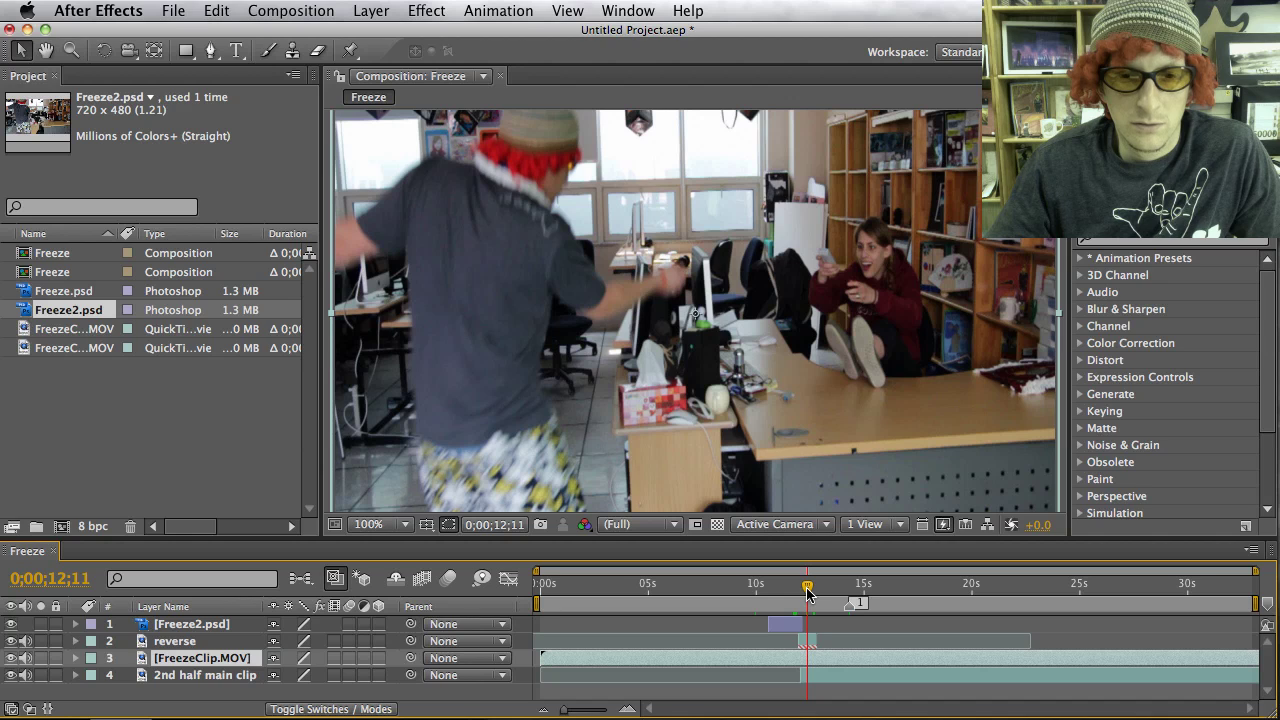
mouse_move(807, 597)
mouse_down()
mouse_move(820, 596)
mouse_move(803, 596)
mouse_up()
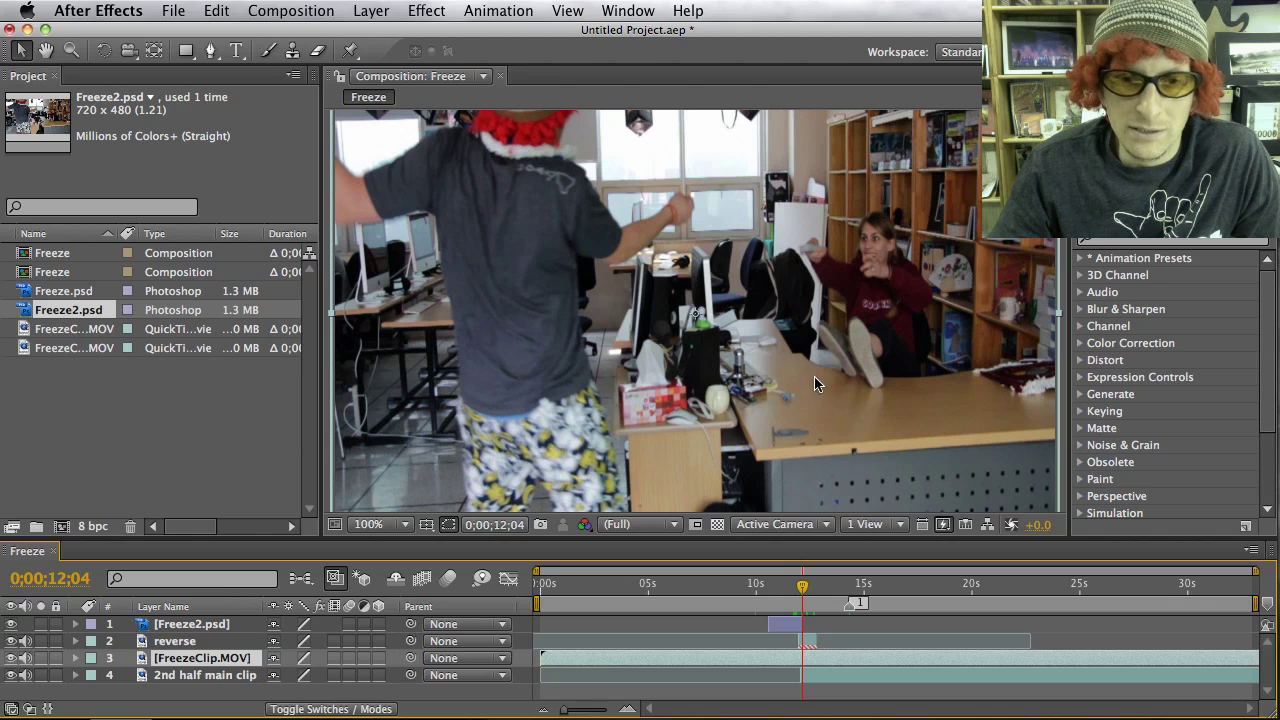
drag(800, 590, 847, 592)
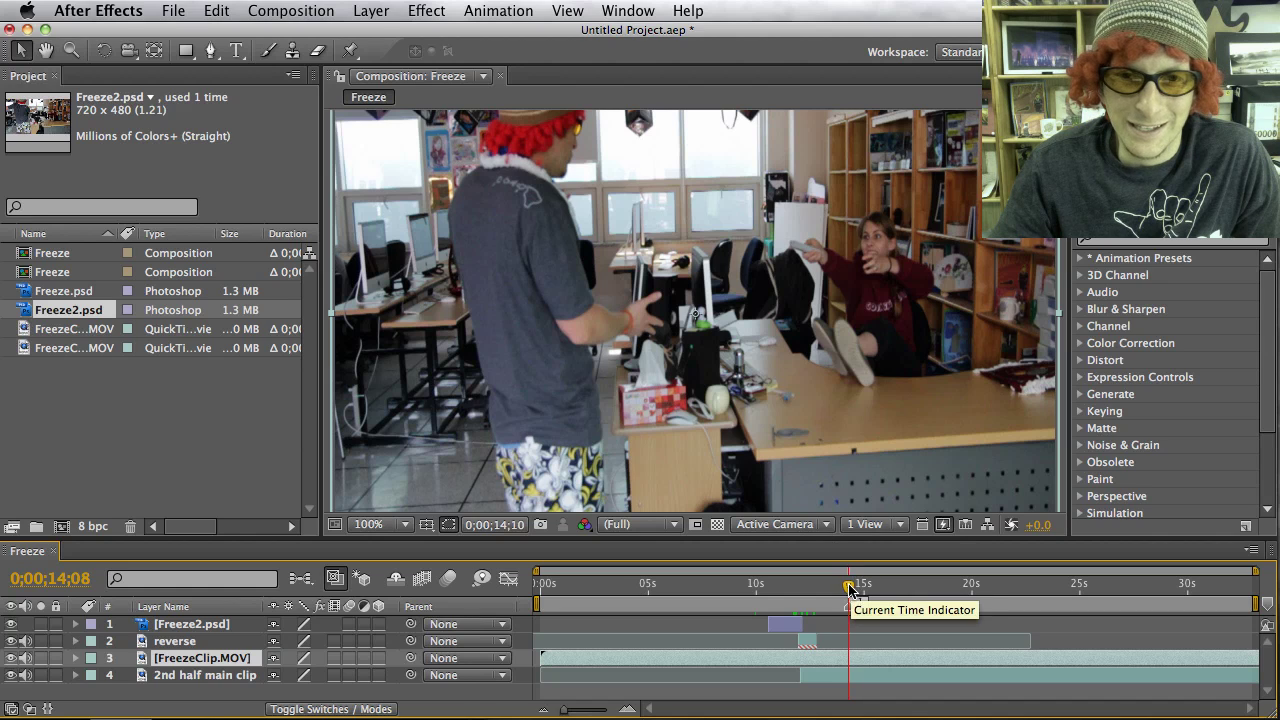
drag(849, 590, 803, 607)
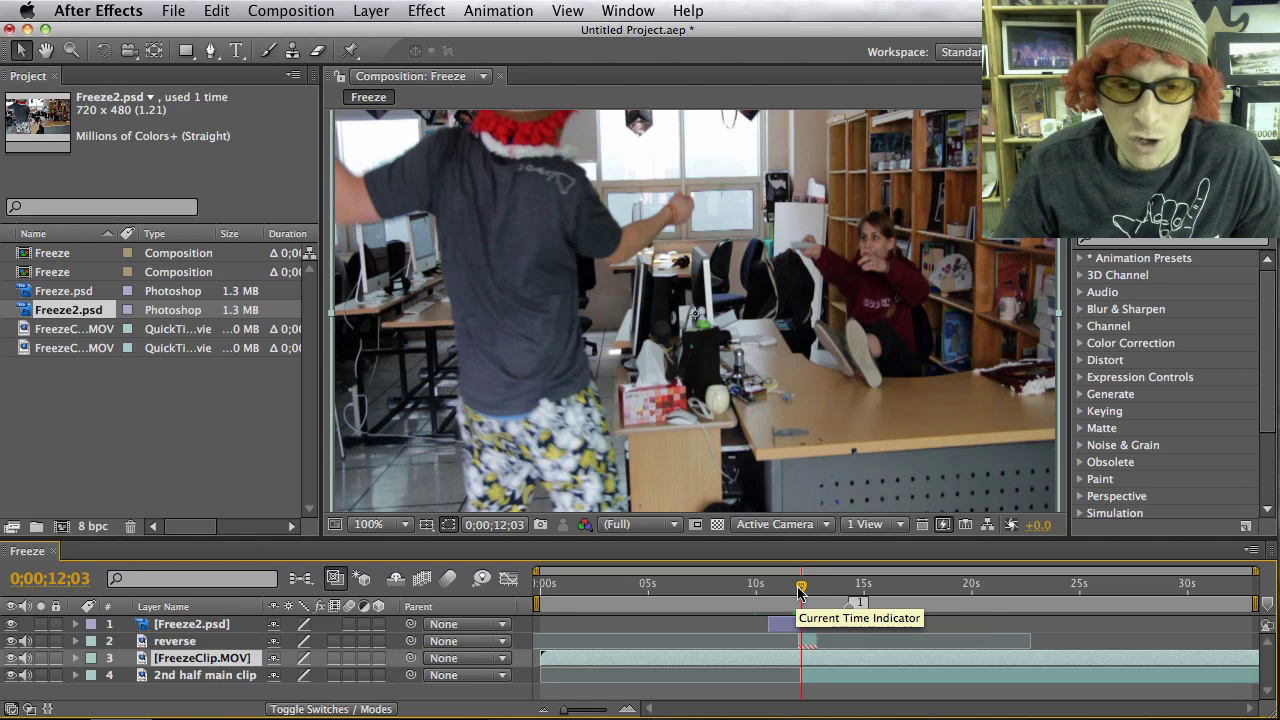
drag(801, 591, 850, 591)
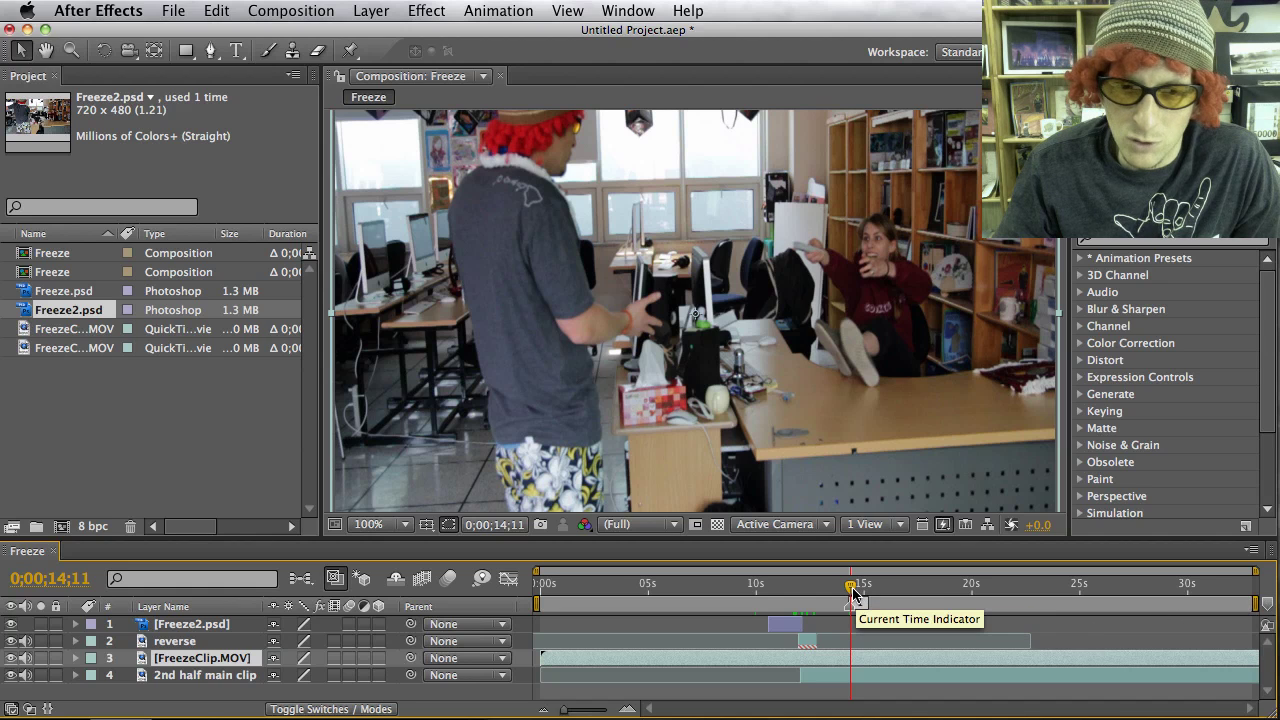
drag(850, 591, 807, 600)
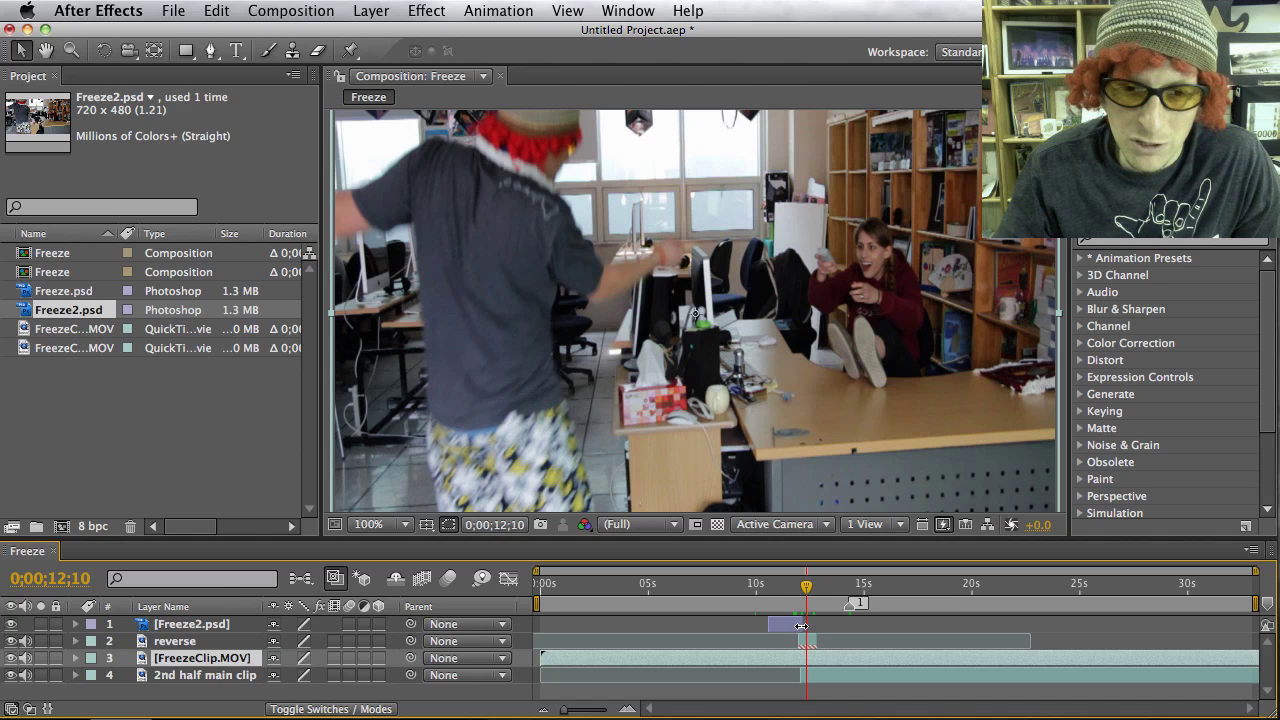
drag(806, 596, 849, 590)
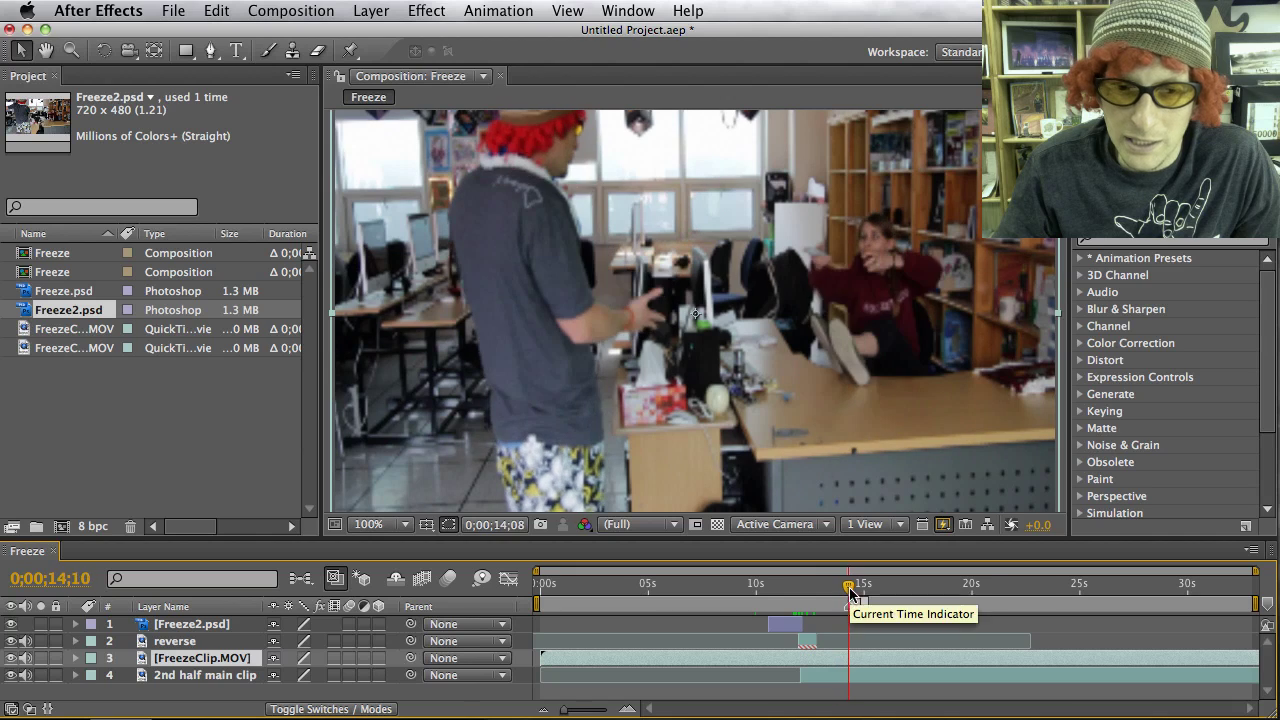
Step: Time-stretch the reverse layer with a factor of -300% and slide it to start at the end of the Freeze2.psd layer
click(805, 643)
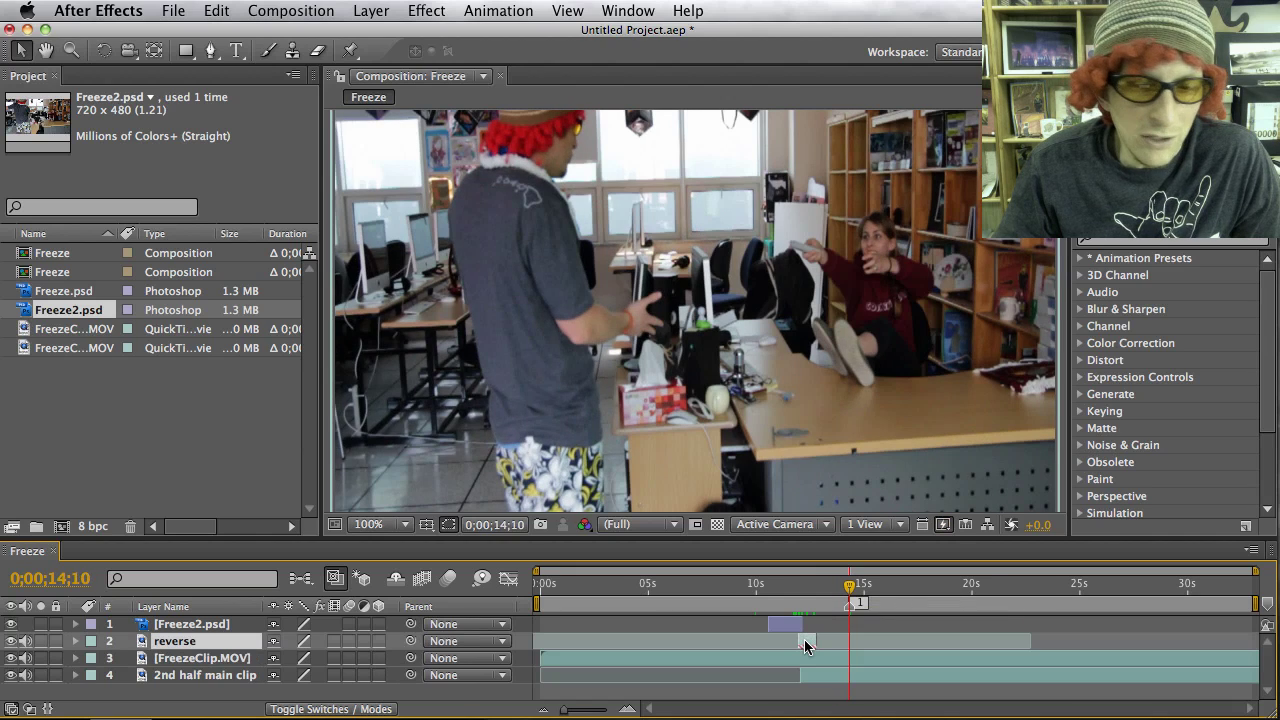
right_click(806, 645)
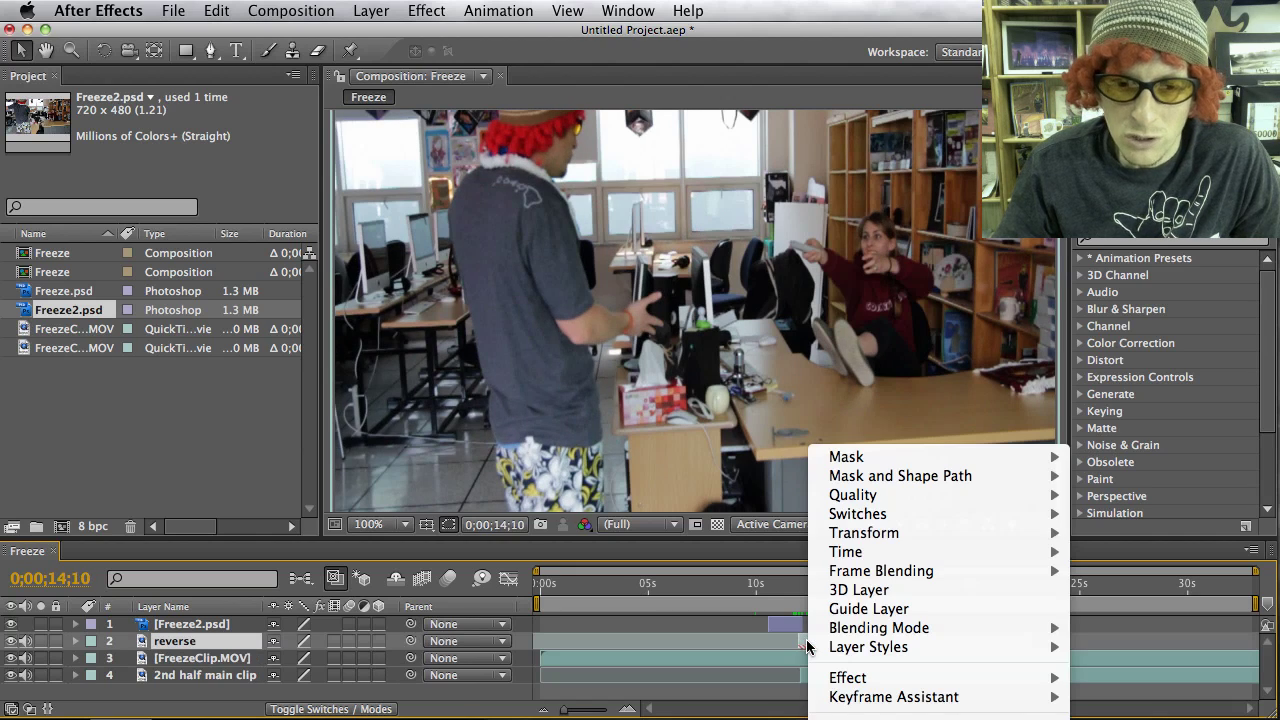
mouse_move(866, 556)
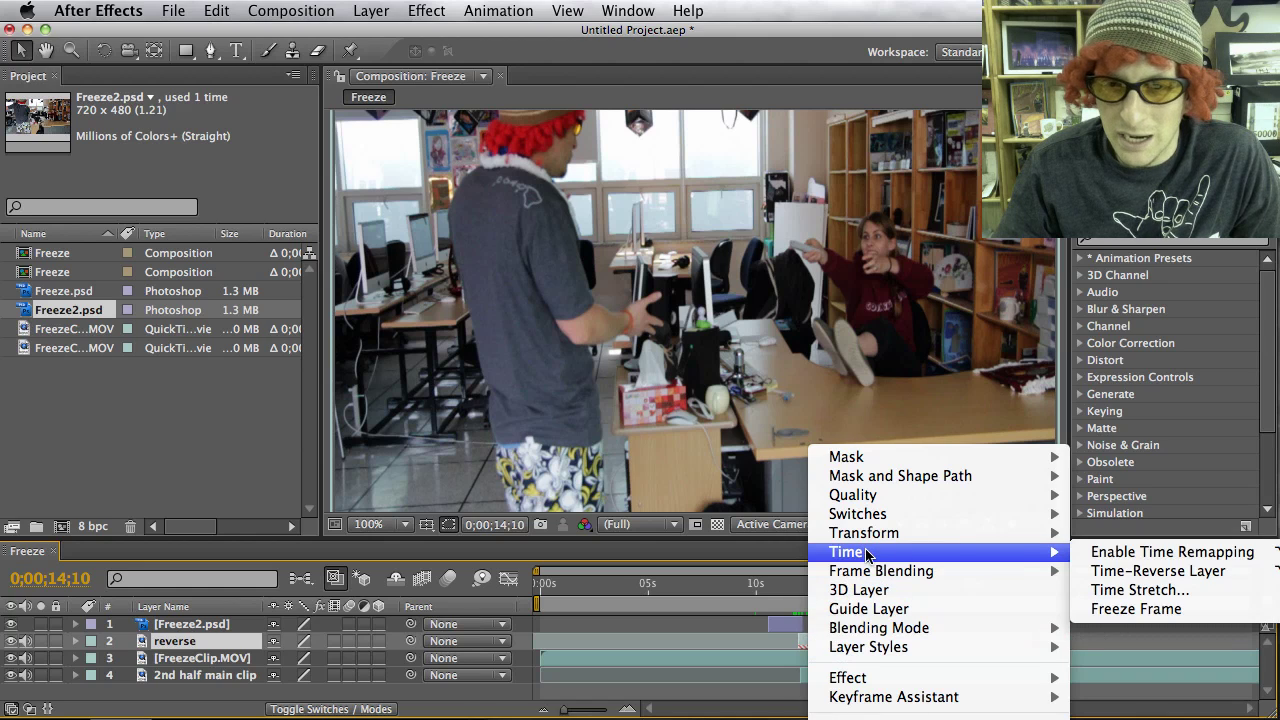
click(1136, 590)
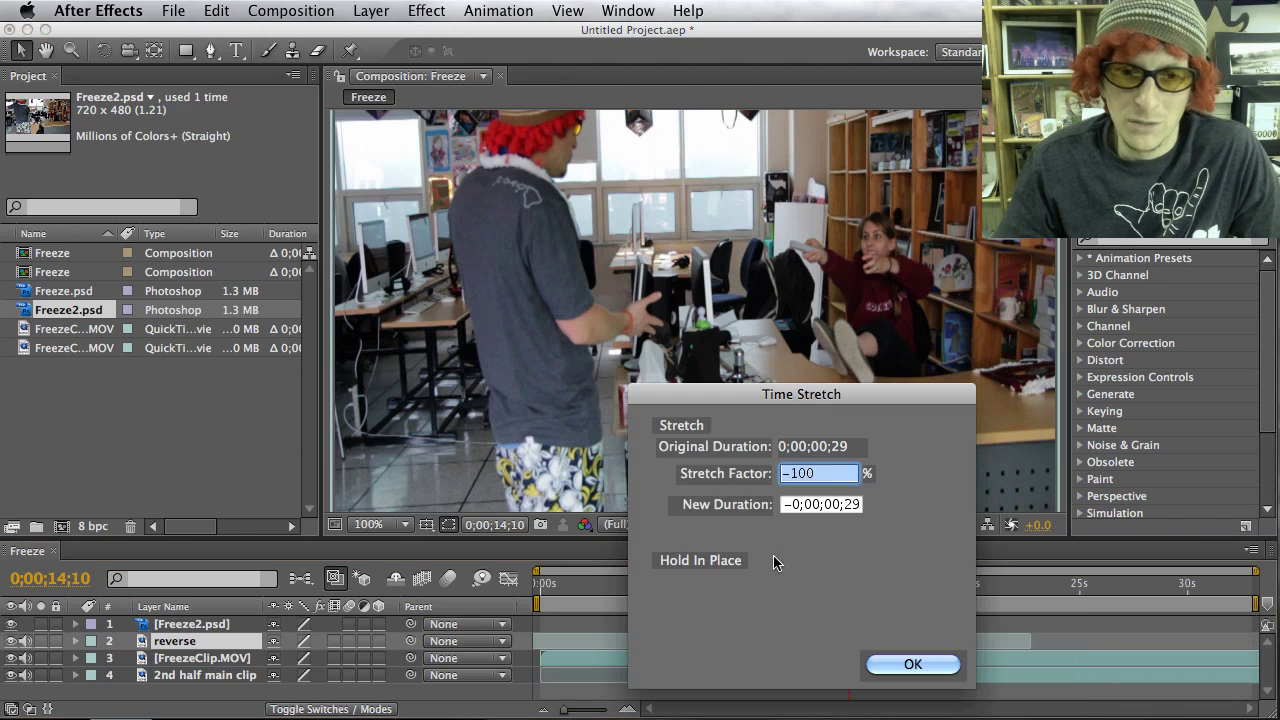
click(795, 474)
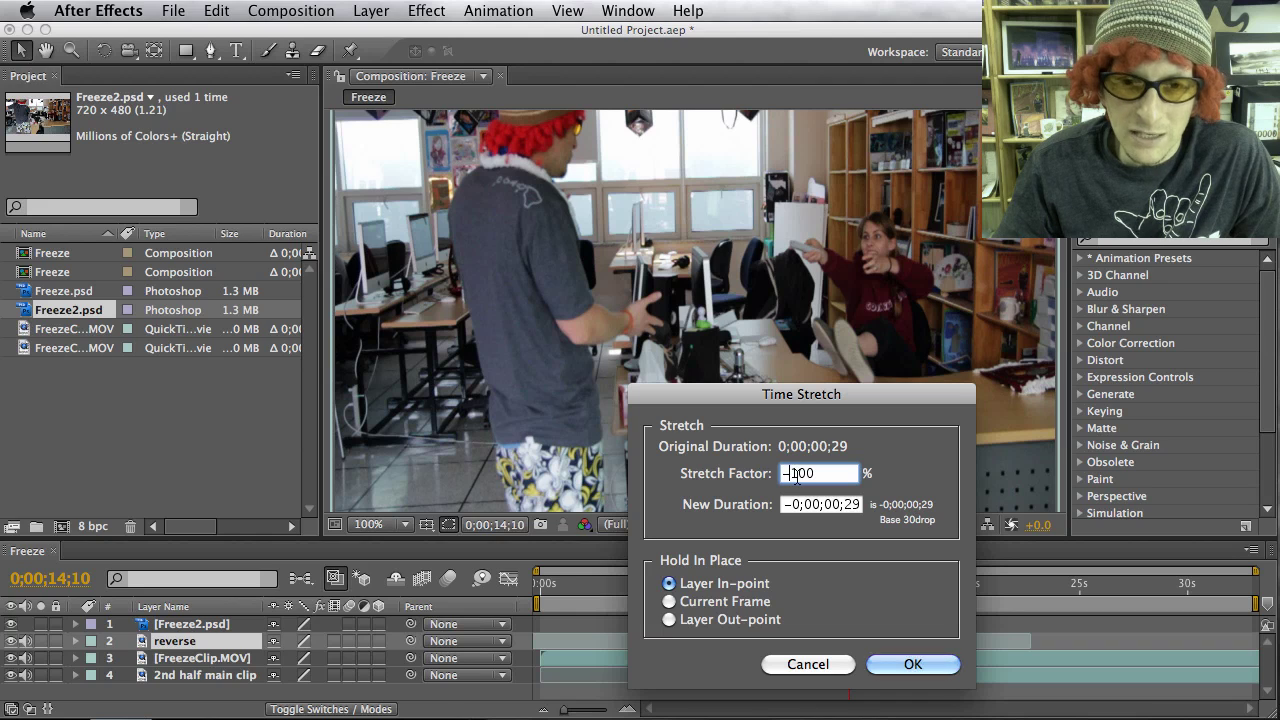
key(Delete)
text(3)
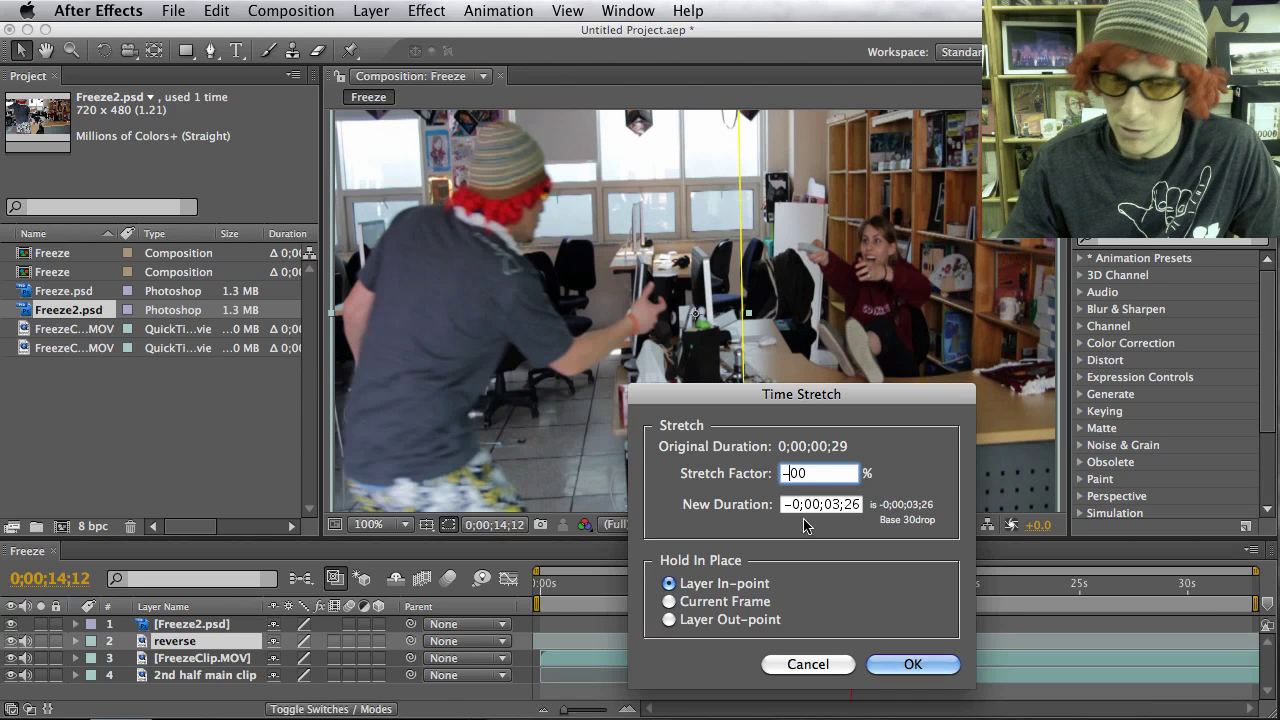
click(884, 672)
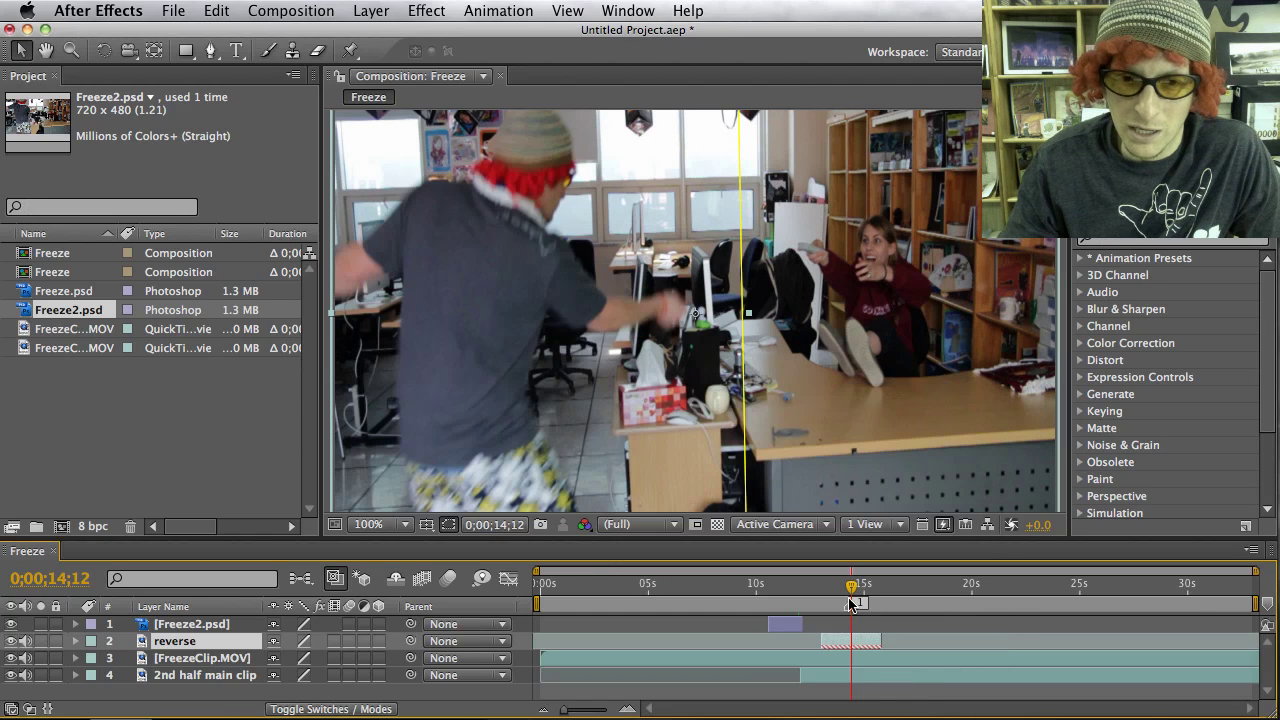
drag(855, 643, 836, 646)
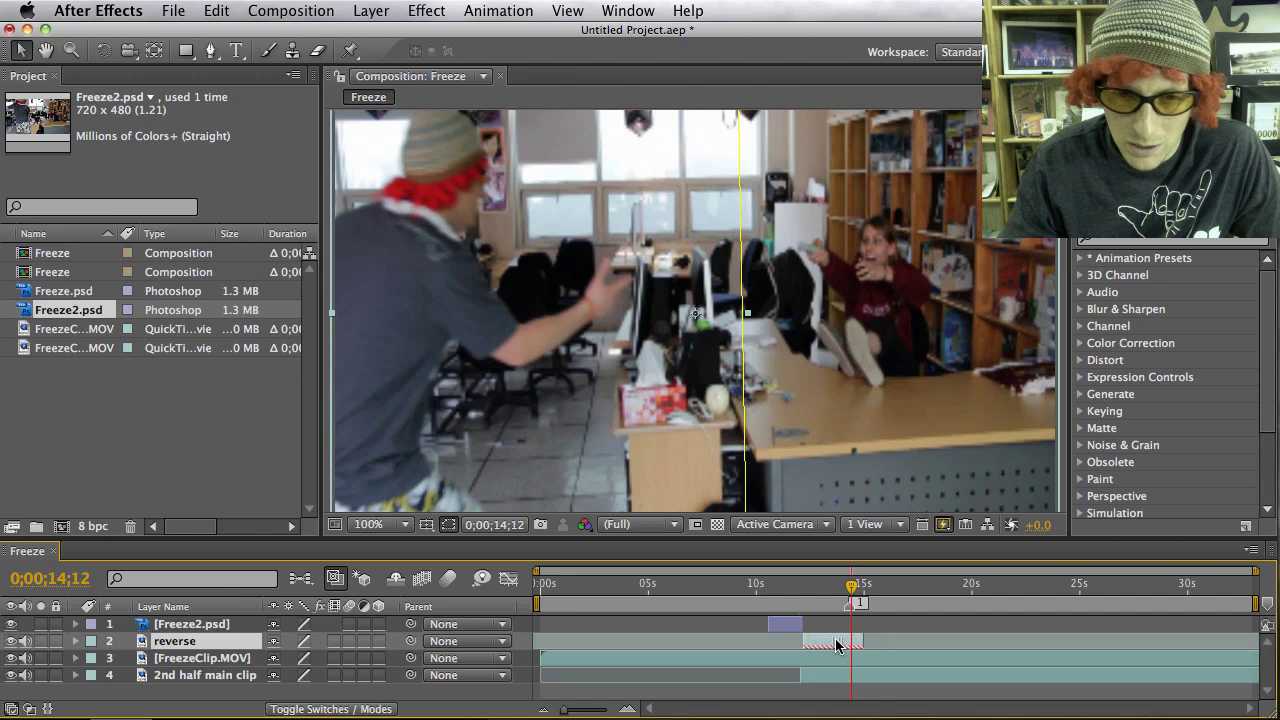
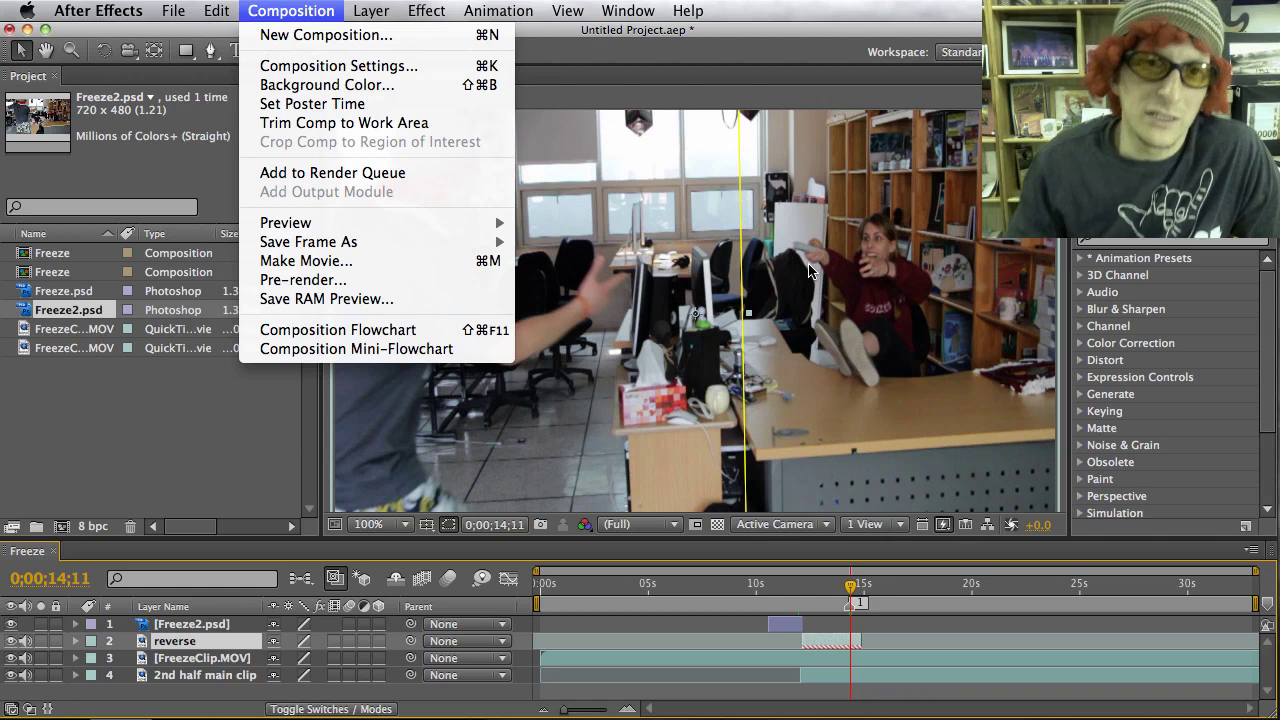
Step: Save the frame at 0;00;14;11 as Photoshop layers named FreezePause2.psd in the AE Freeze Tutorial folder
mouse_move(477, 249)
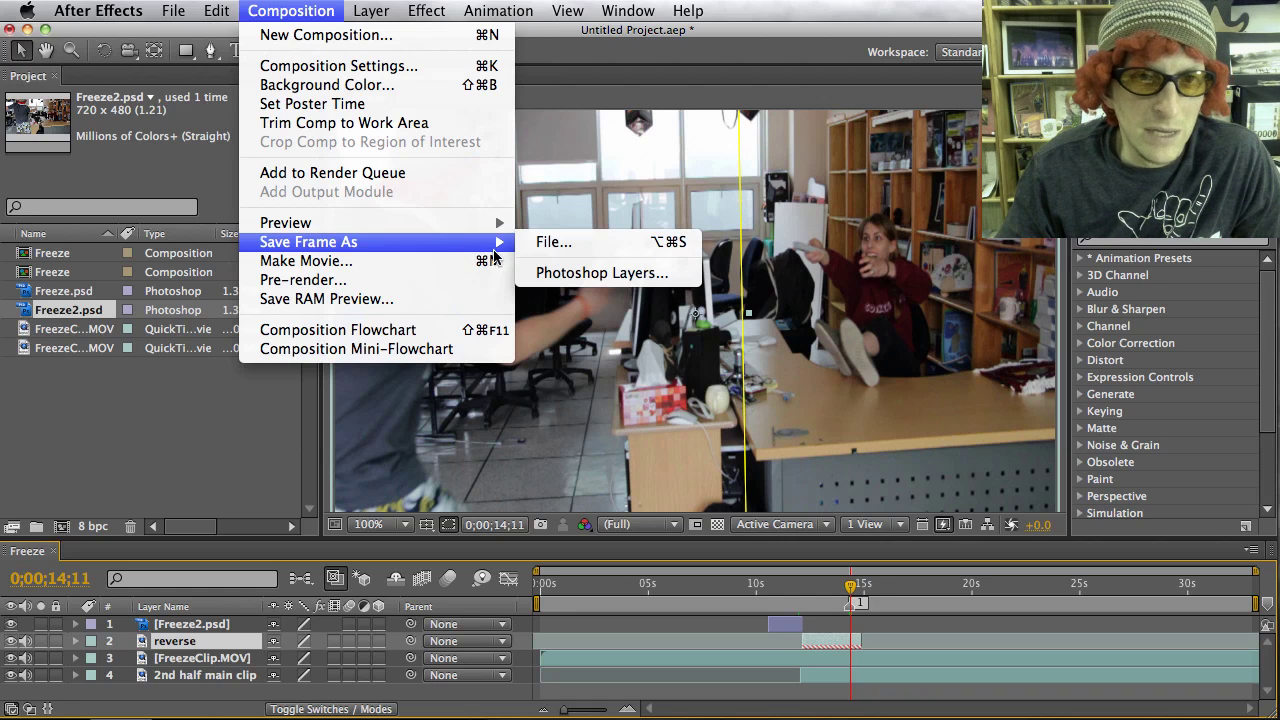
click(545, 272)
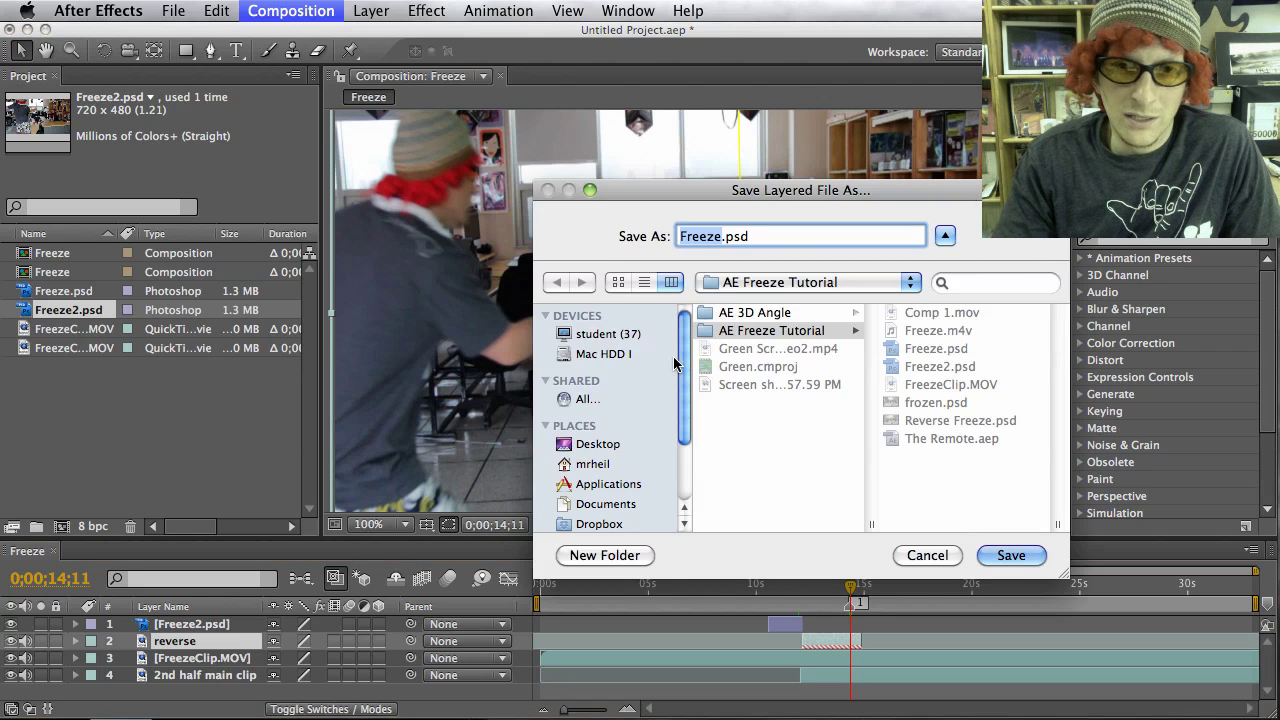
key(Right)
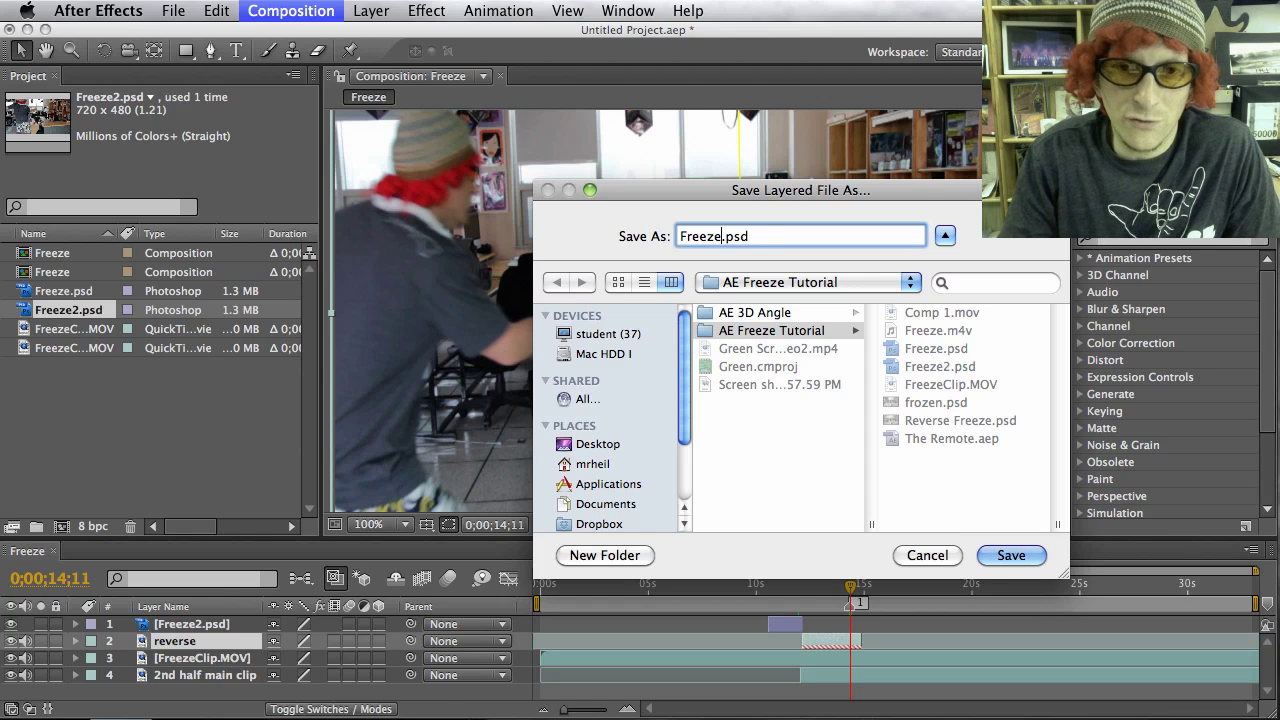
text(Paus)
text(e2)
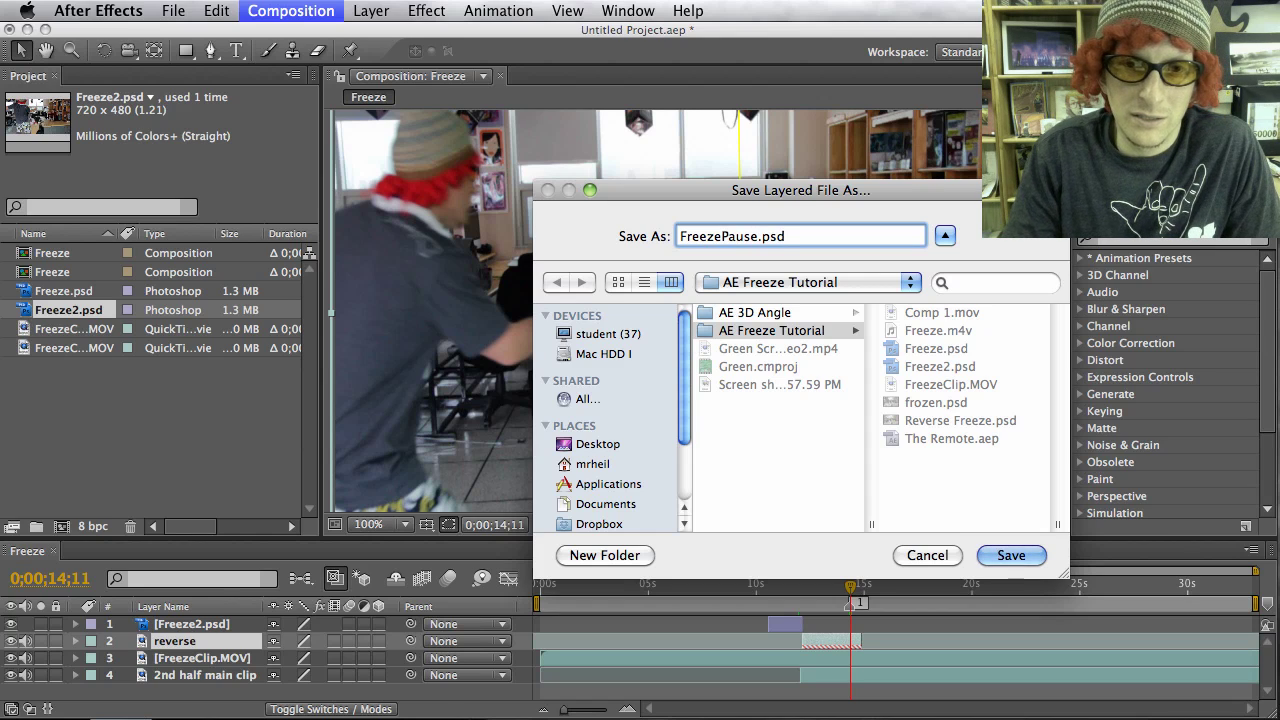
click(1020, 555)
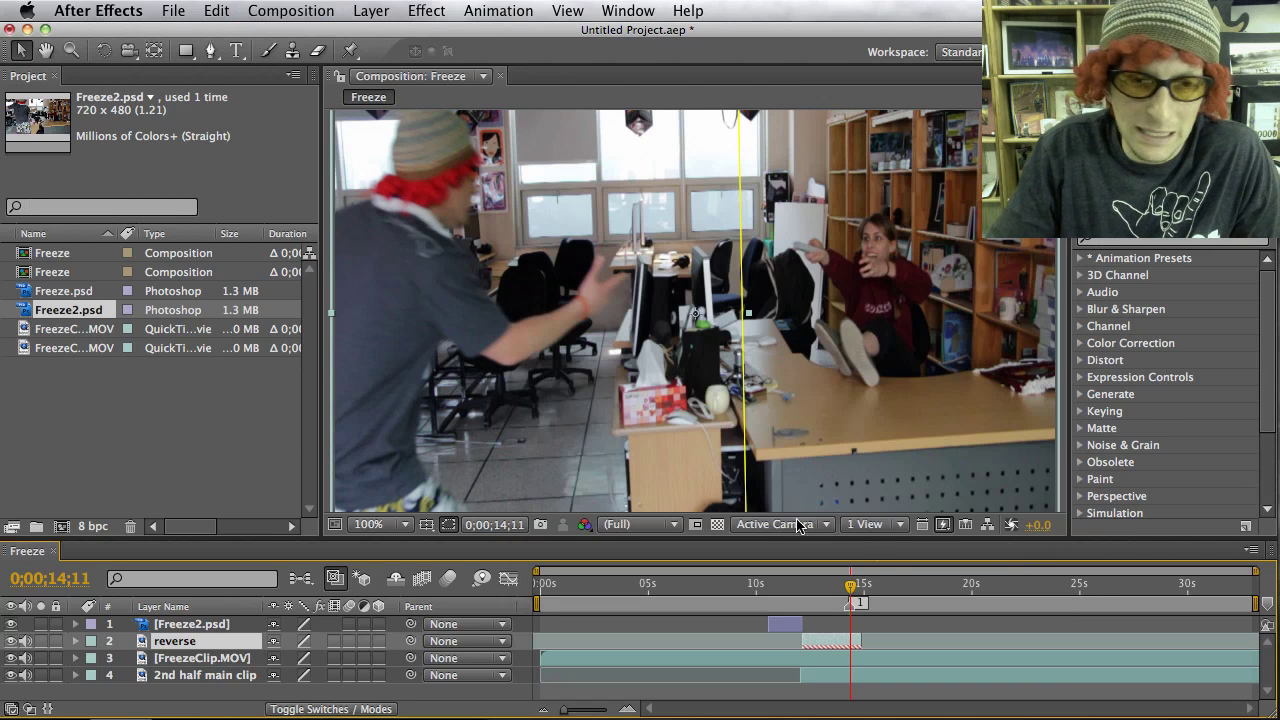
Step: Import FreezePause2.psd from the AE Freeze Tutorial folder as footage with merged layers
key(super+i)
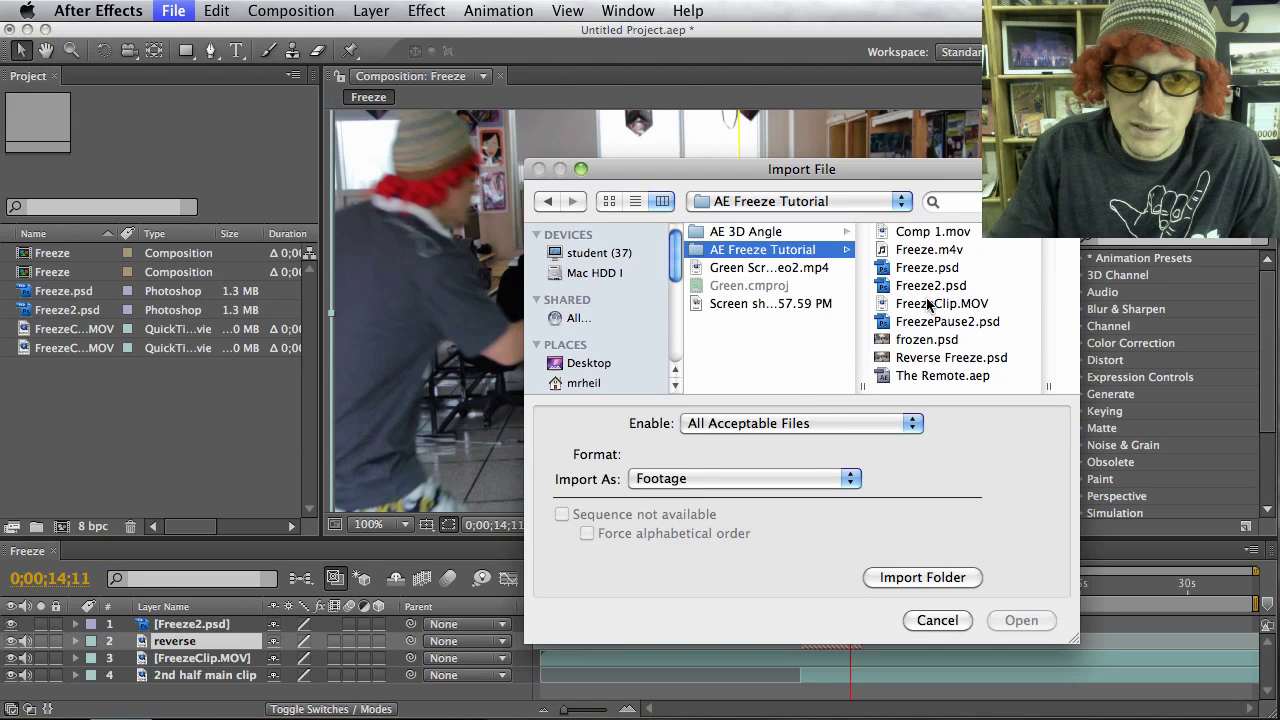
click(955, 305)
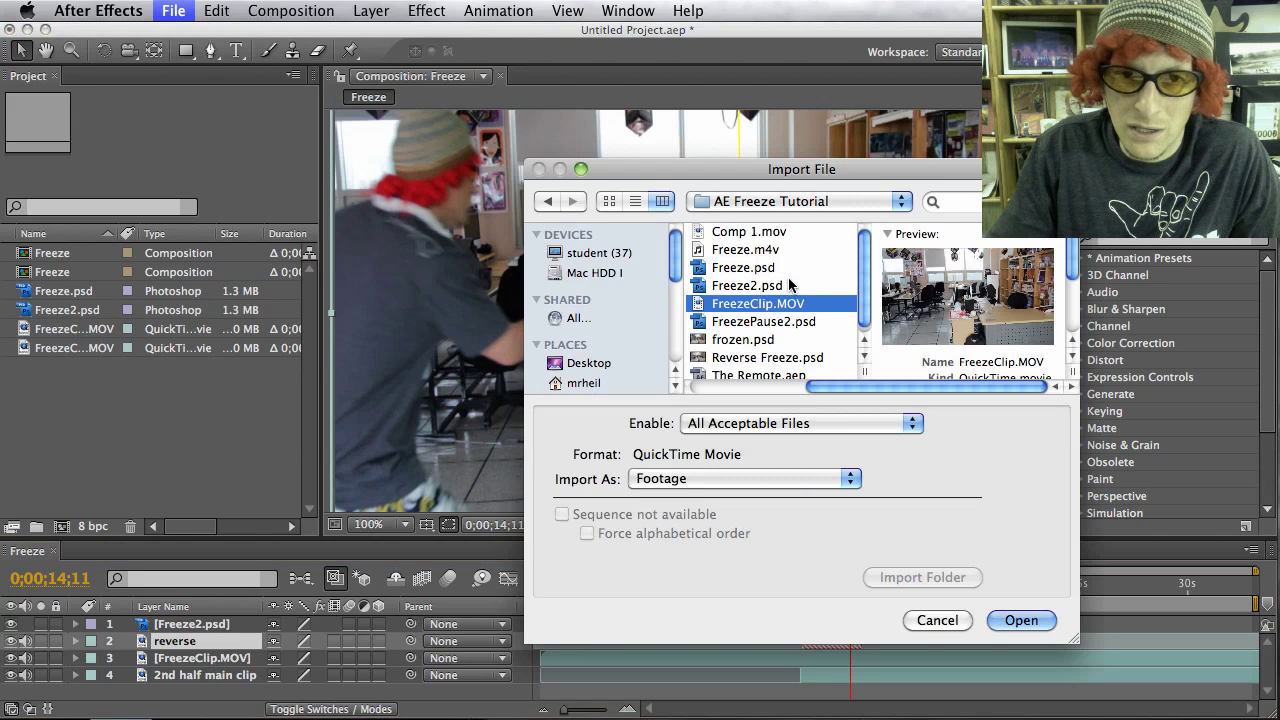
click(787, 321)
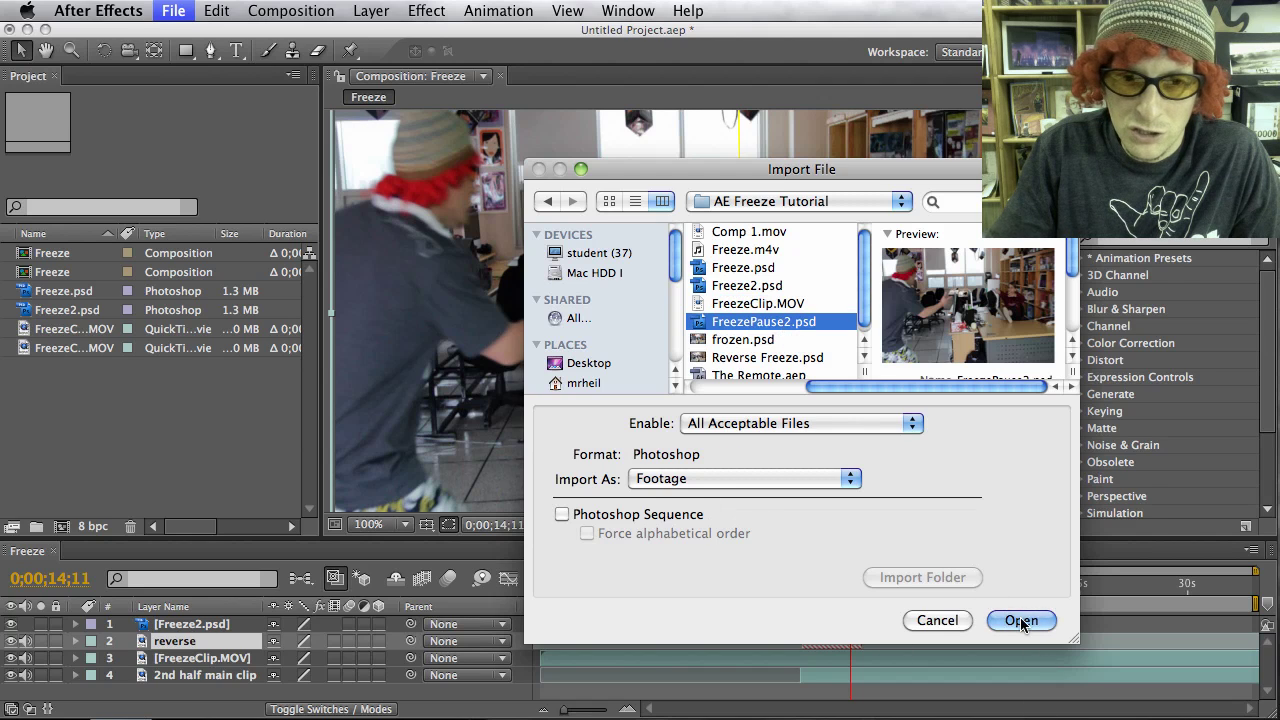
click(1020, 621)
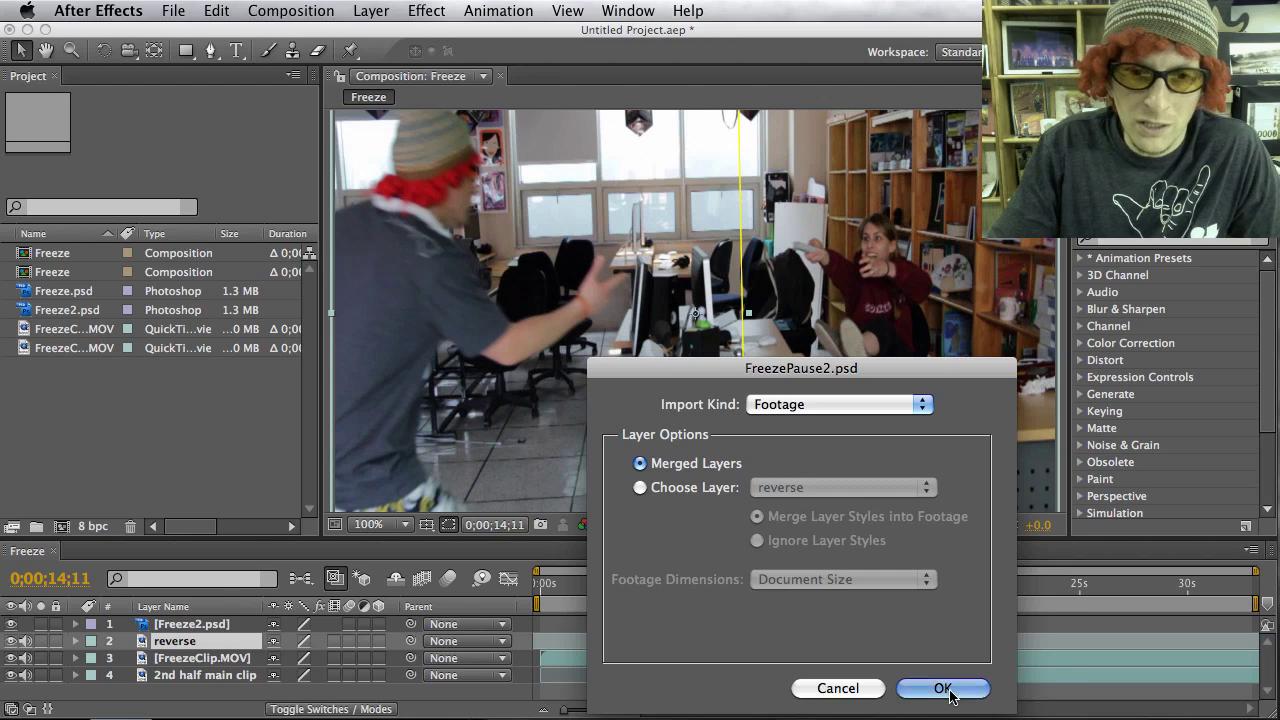
click(949, 691)
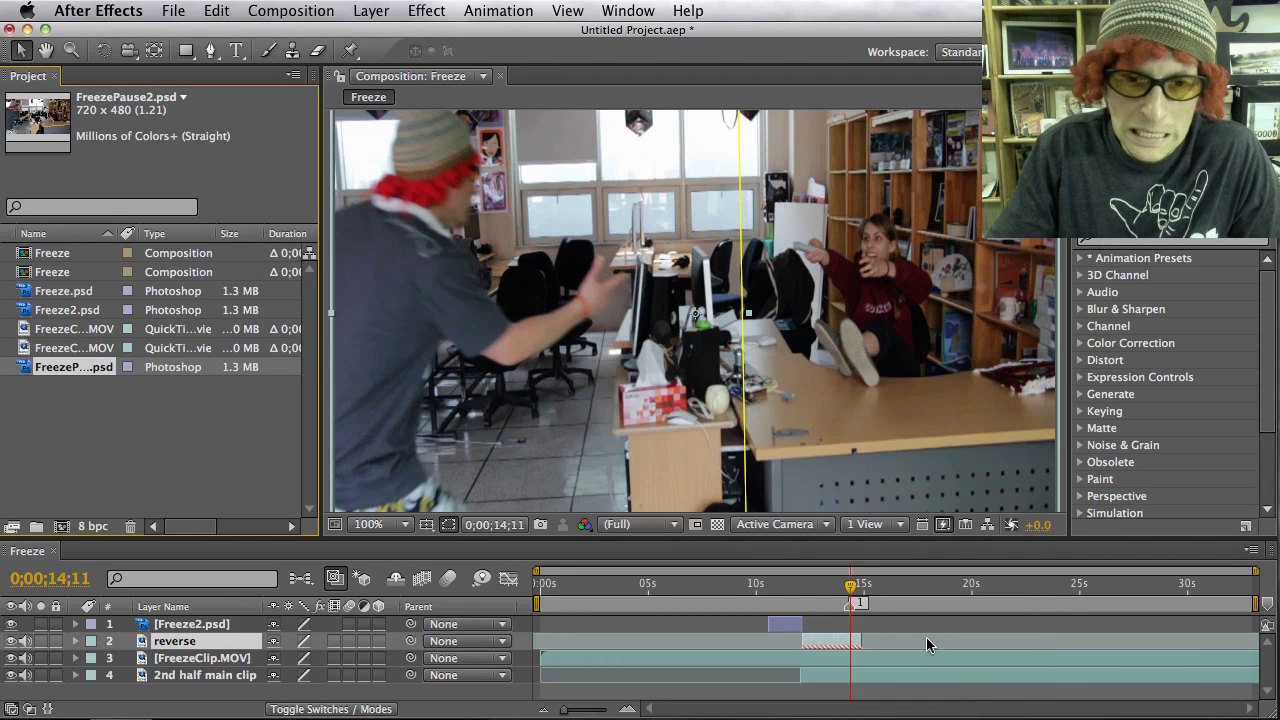
Step: Add FreezePause2.psd to the Freeze composition as a layer between Freeze2.psd and reverse
click(50, 312)
click(72, 372)
mouse_move(40, 372)
mouse_down()
mouse_move(130, 512)
mouse_move(143, 622)
mouse_move(167, 655)
mouse_move(180, 647)
mouse_up()
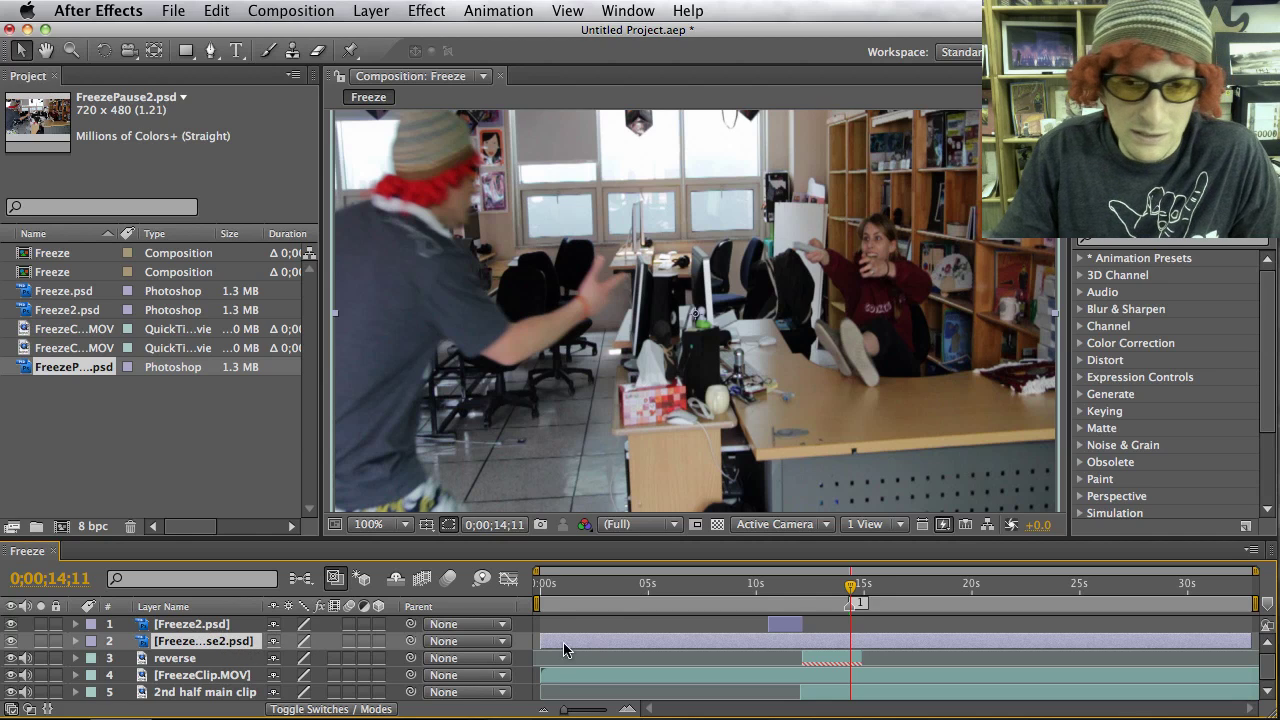
Step: Time-stretch the FreezePause2.psd layer to a new duration of 0;00;10;00, holding its in-point in place
right_click(816, 638)
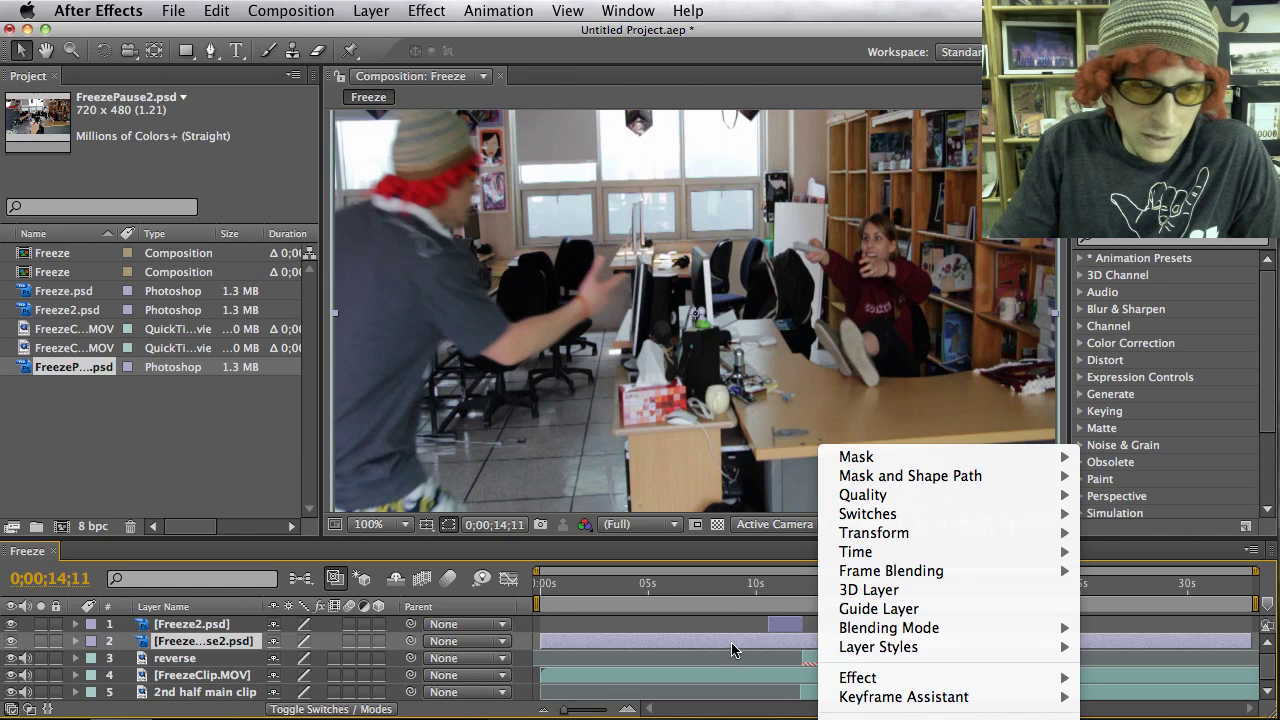
mouse_move(937, 552)
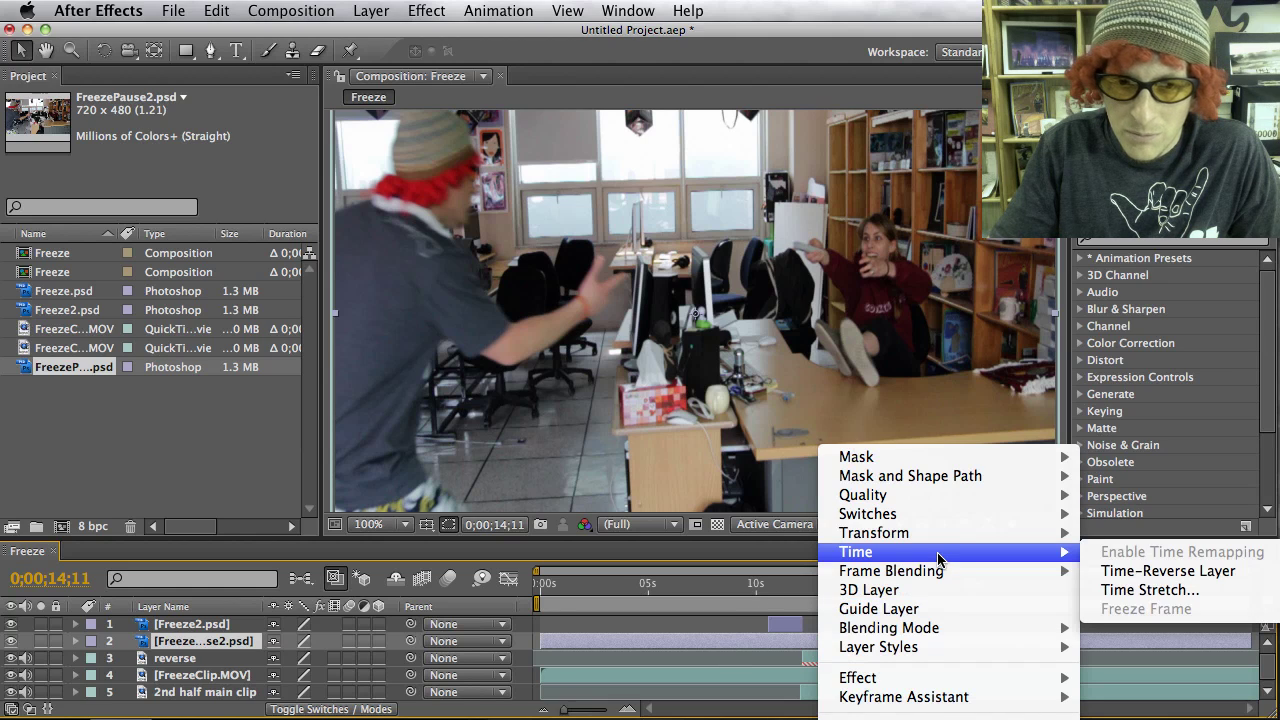
click(1127, 591)
click(816, 474)
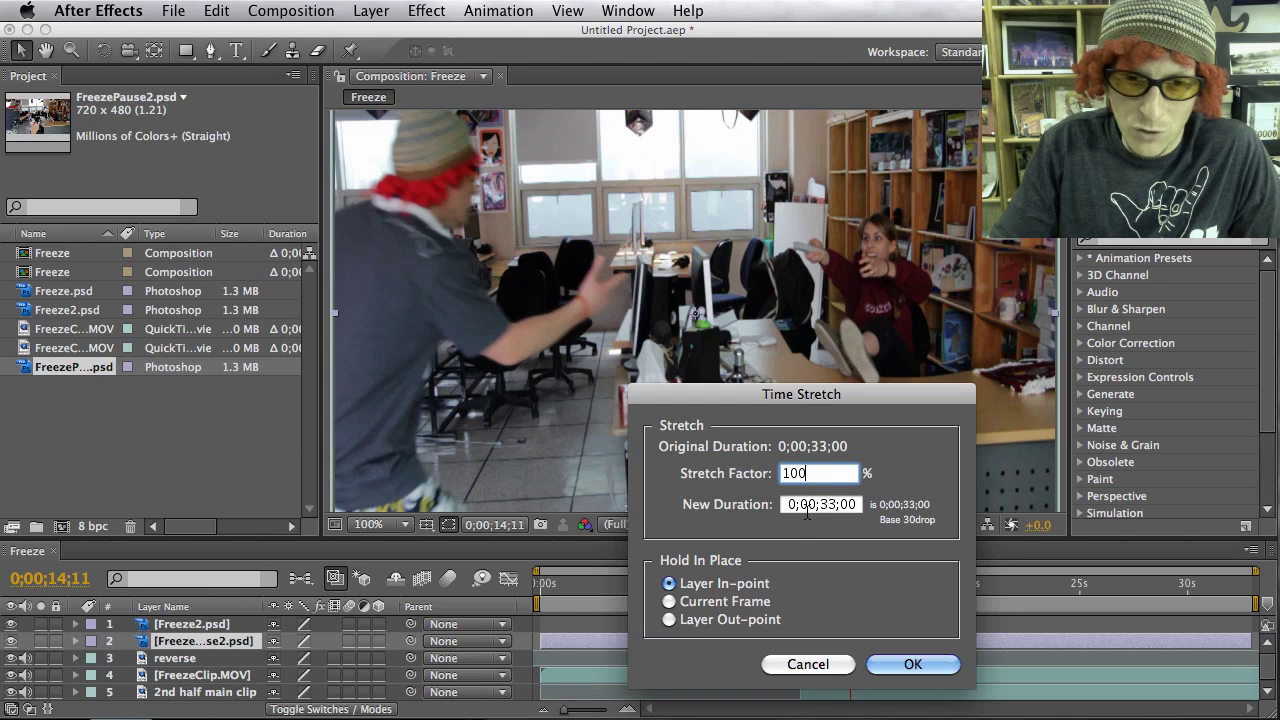
click(825, 505)
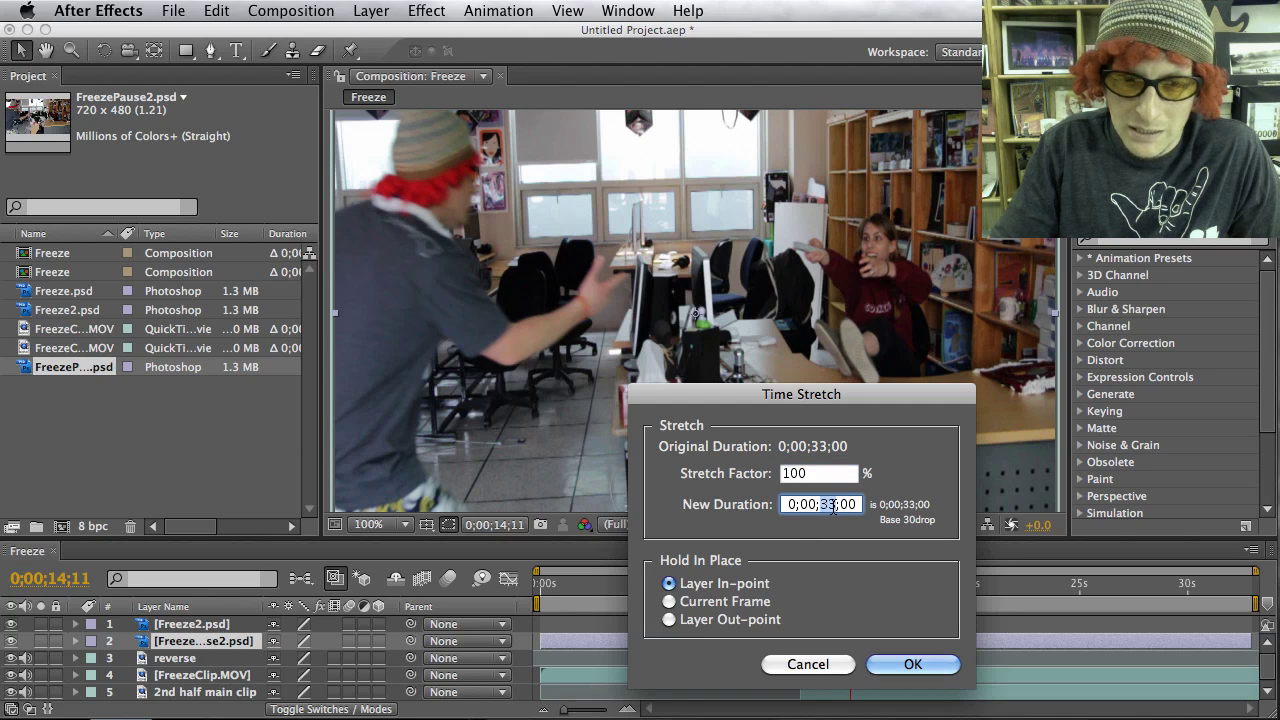
text(10)
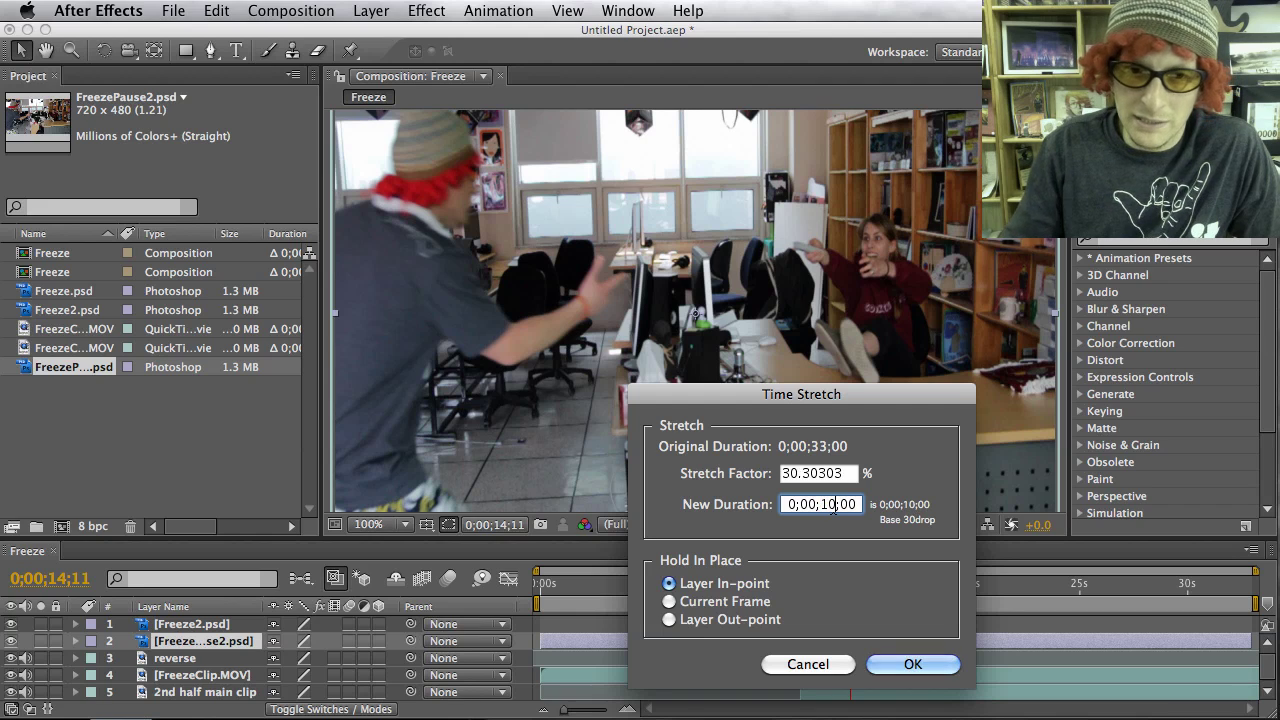
click(907, 666)
Step: Slide the FreezePause2.psd layer to start at 0;00;14;11 and play the composition from there to about 0;00;15;00
drag(707, 648, 967, 648)
drag(861, 635, 912, 631)
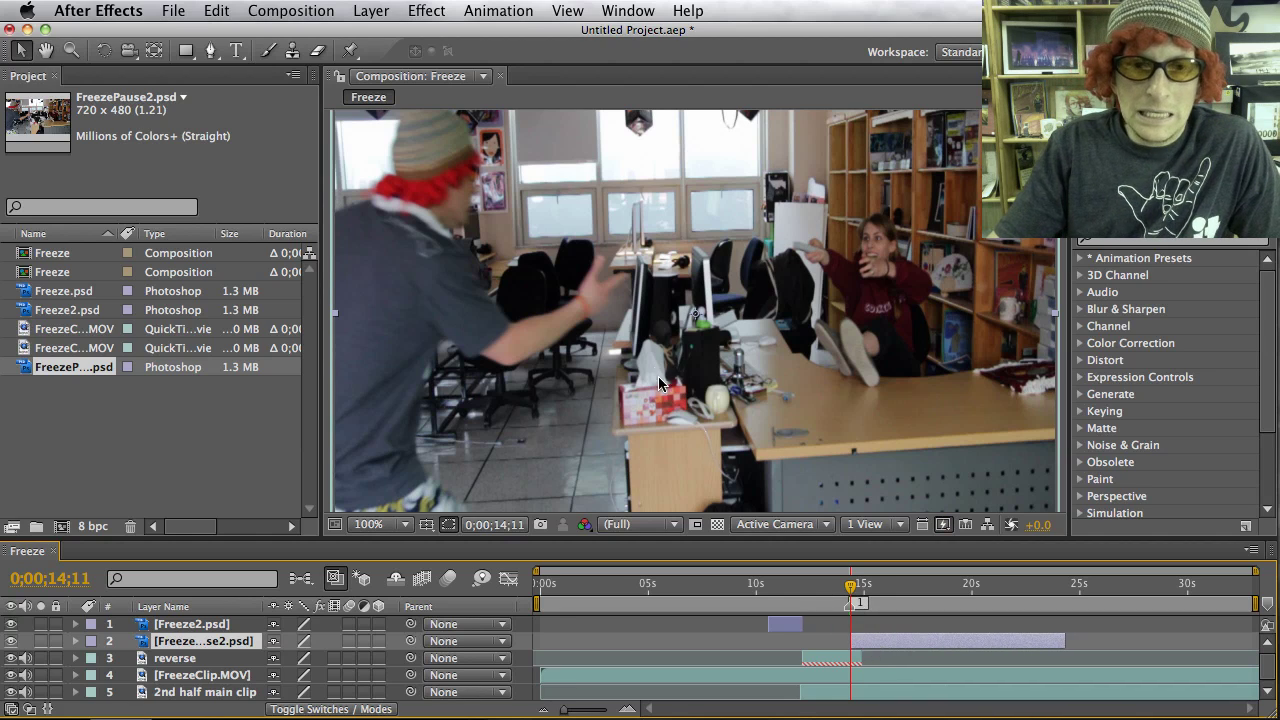
key(space)
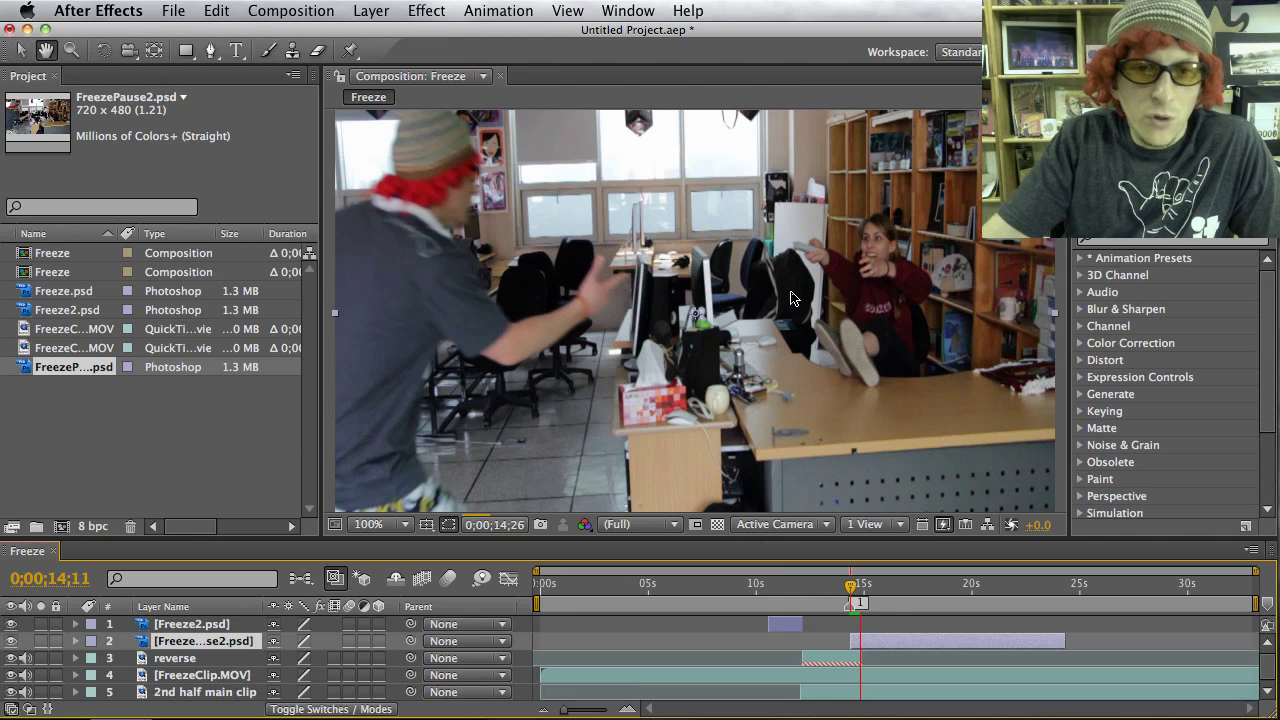
click(620, 252)
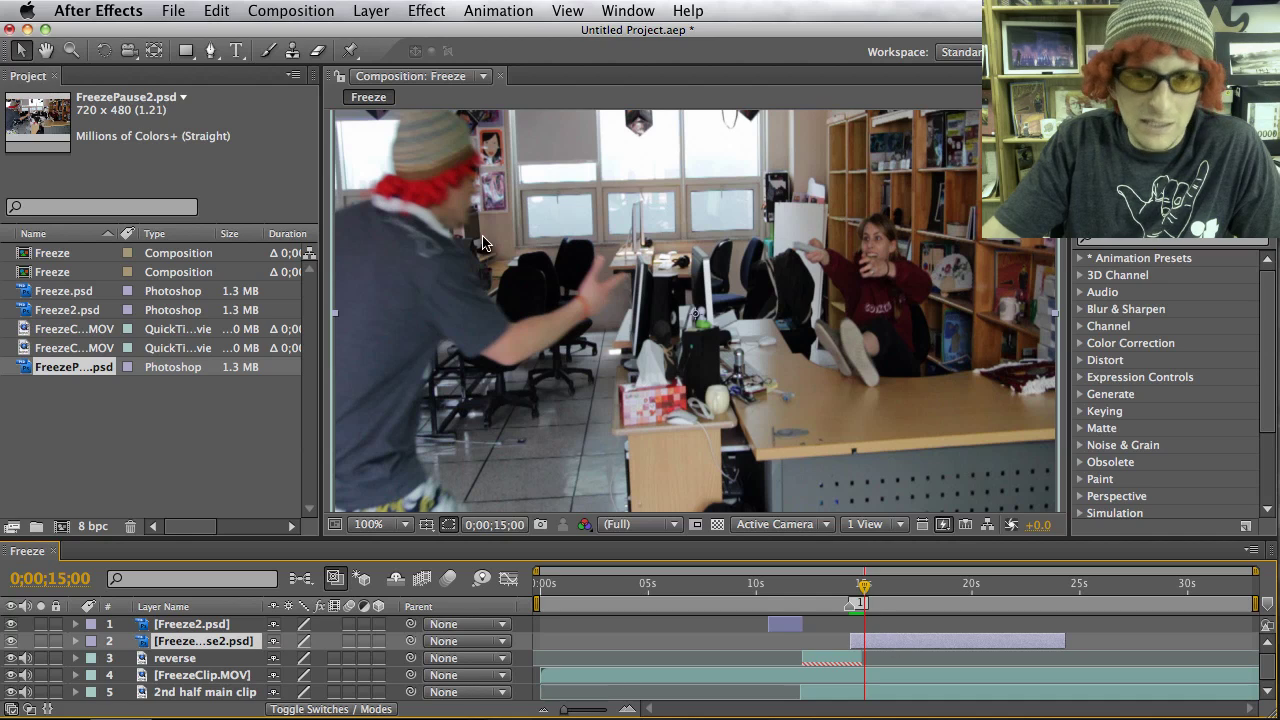
Step: At 50% view, draw a closed four-point mask on the FreezePause2.psd layer around the man's half, extending beyond the frame edges
click(210, 50)
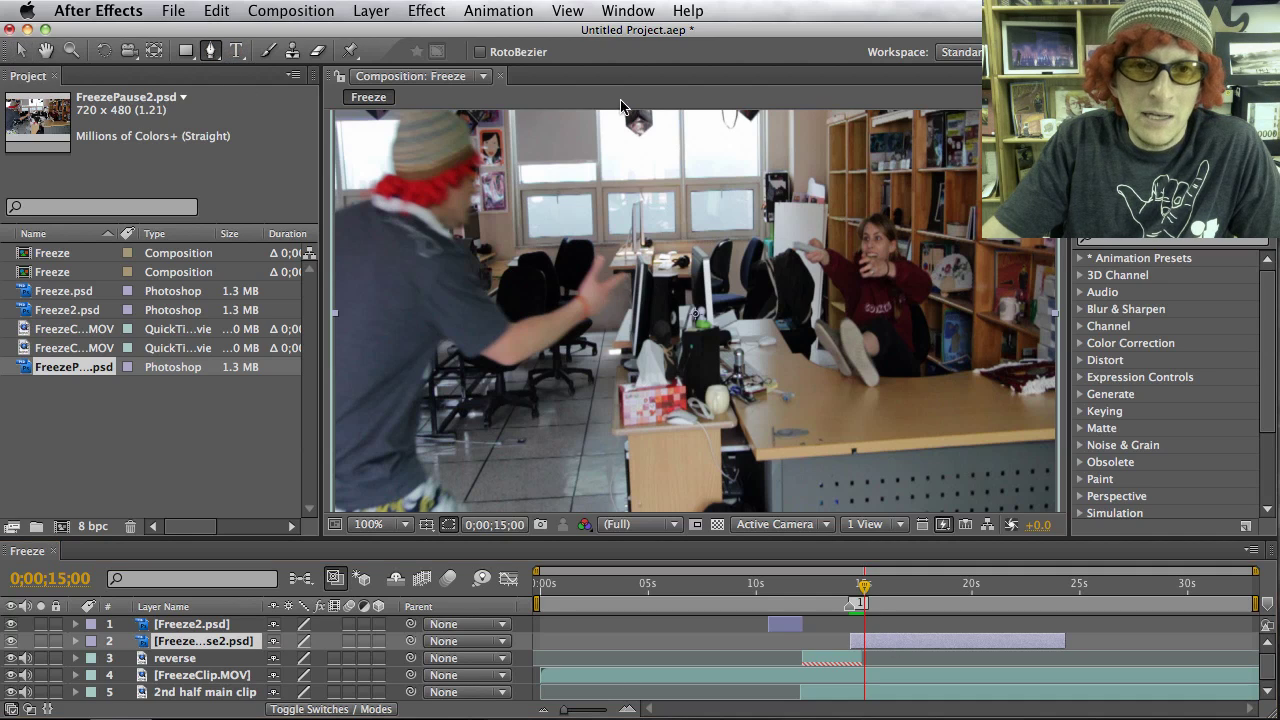
click(405, 524)
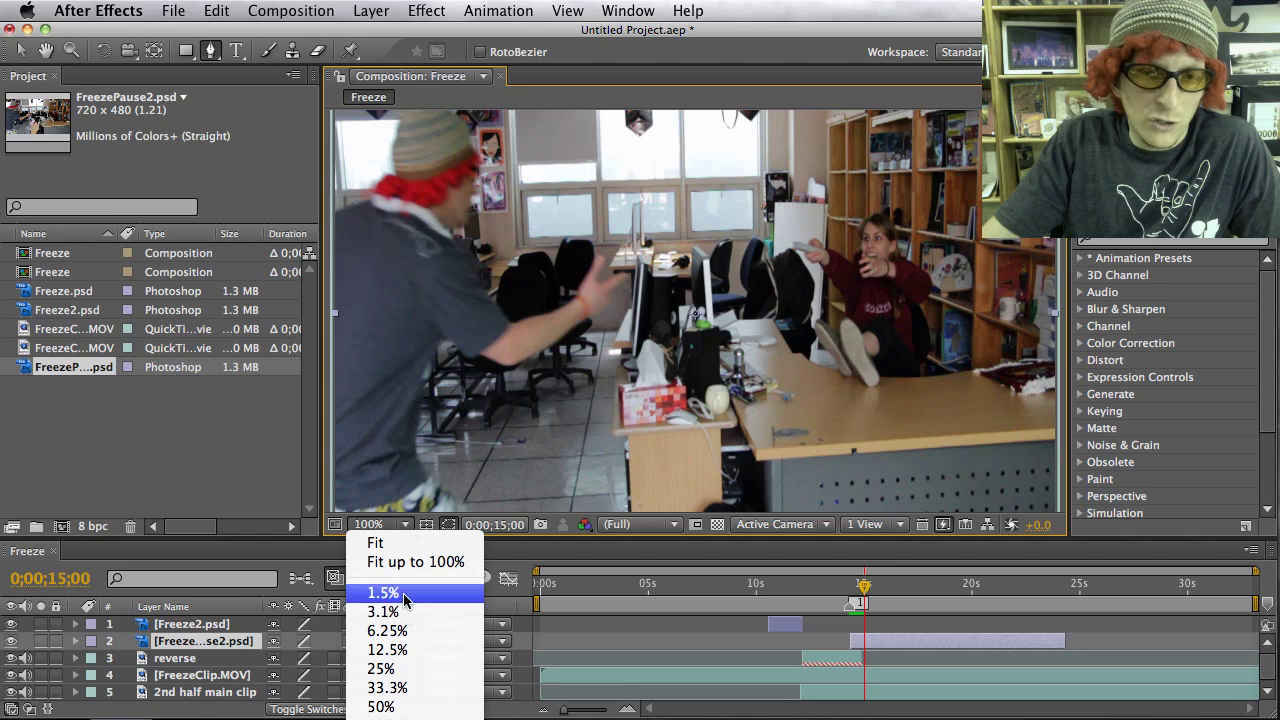
click(405, 700)
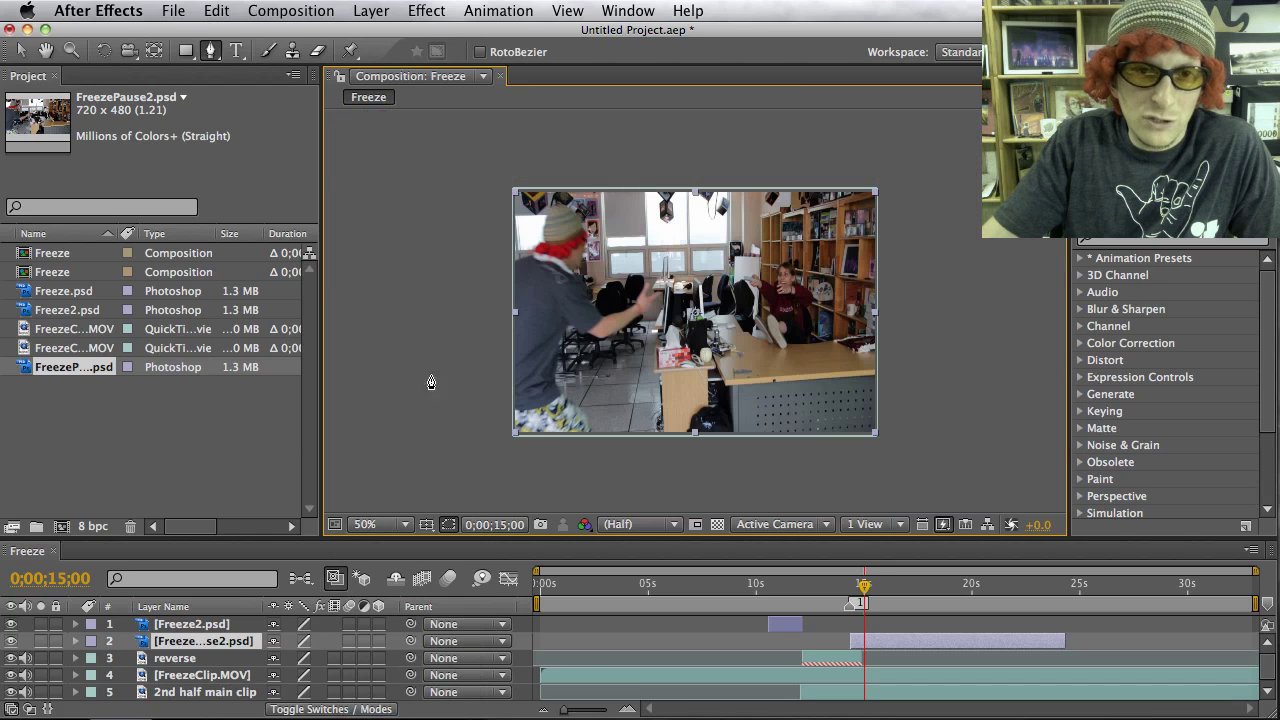
click(686, 162)
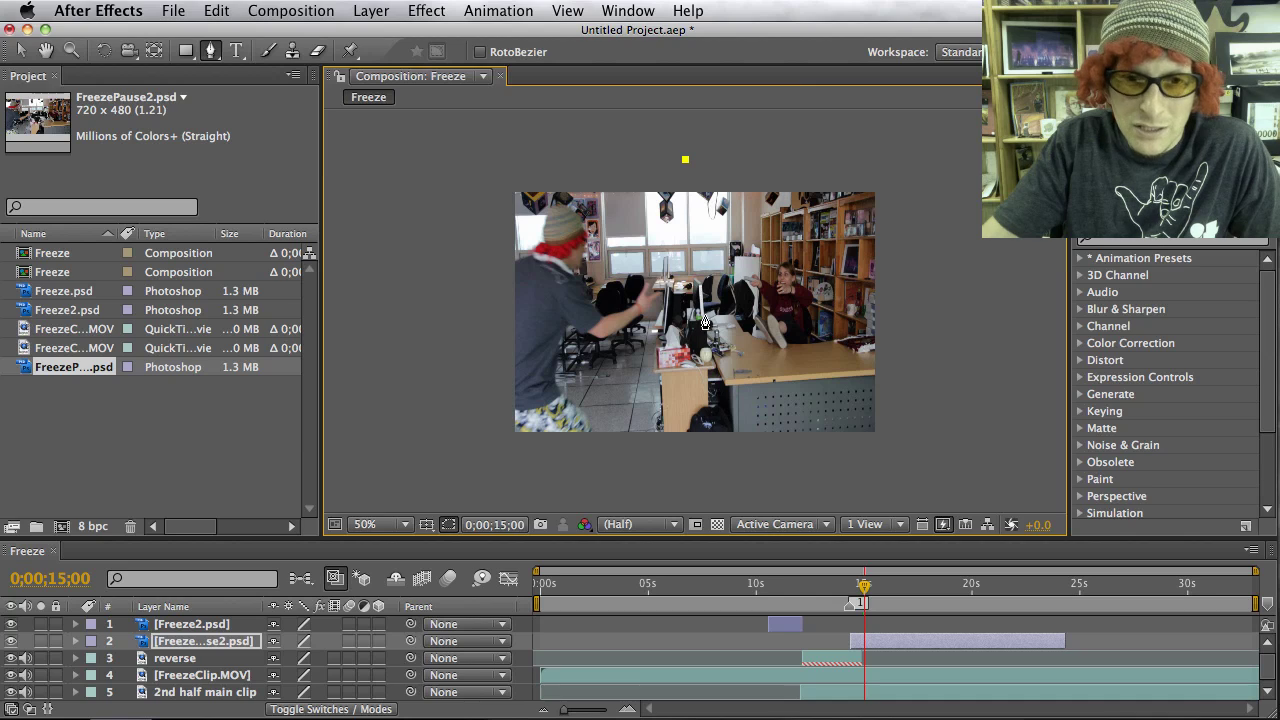
click(728, 455)
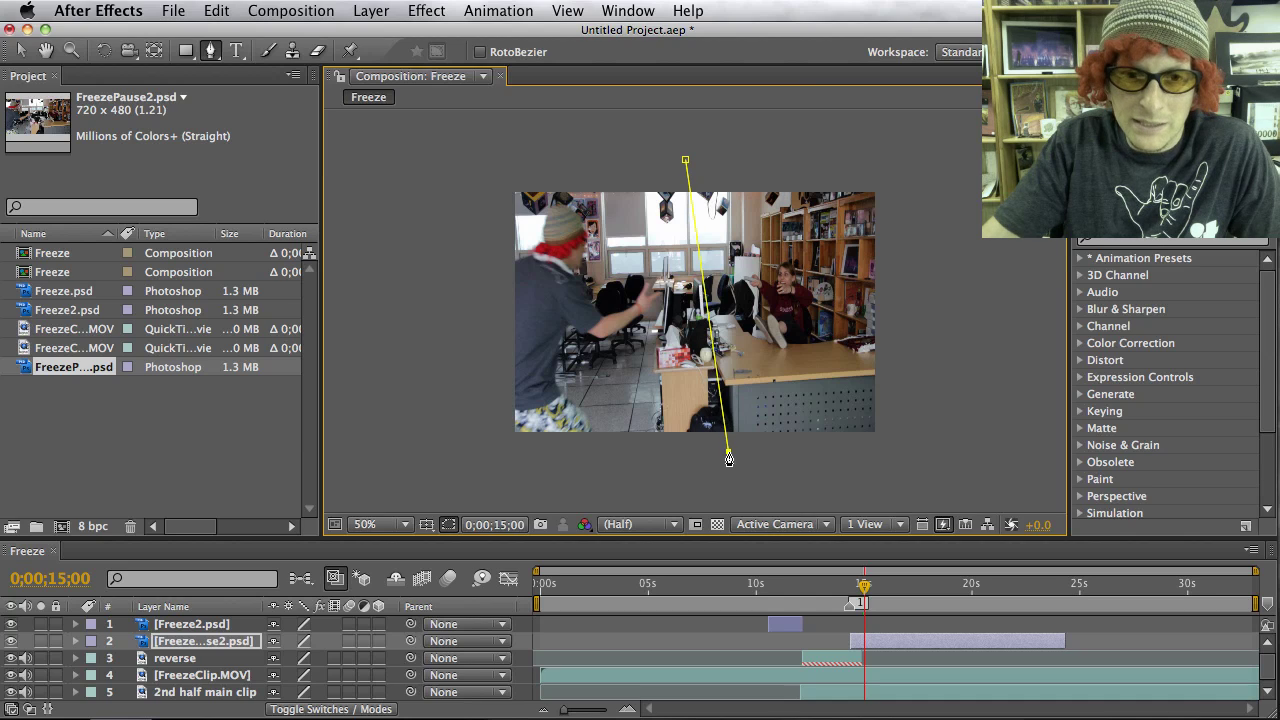
click(451, 476)
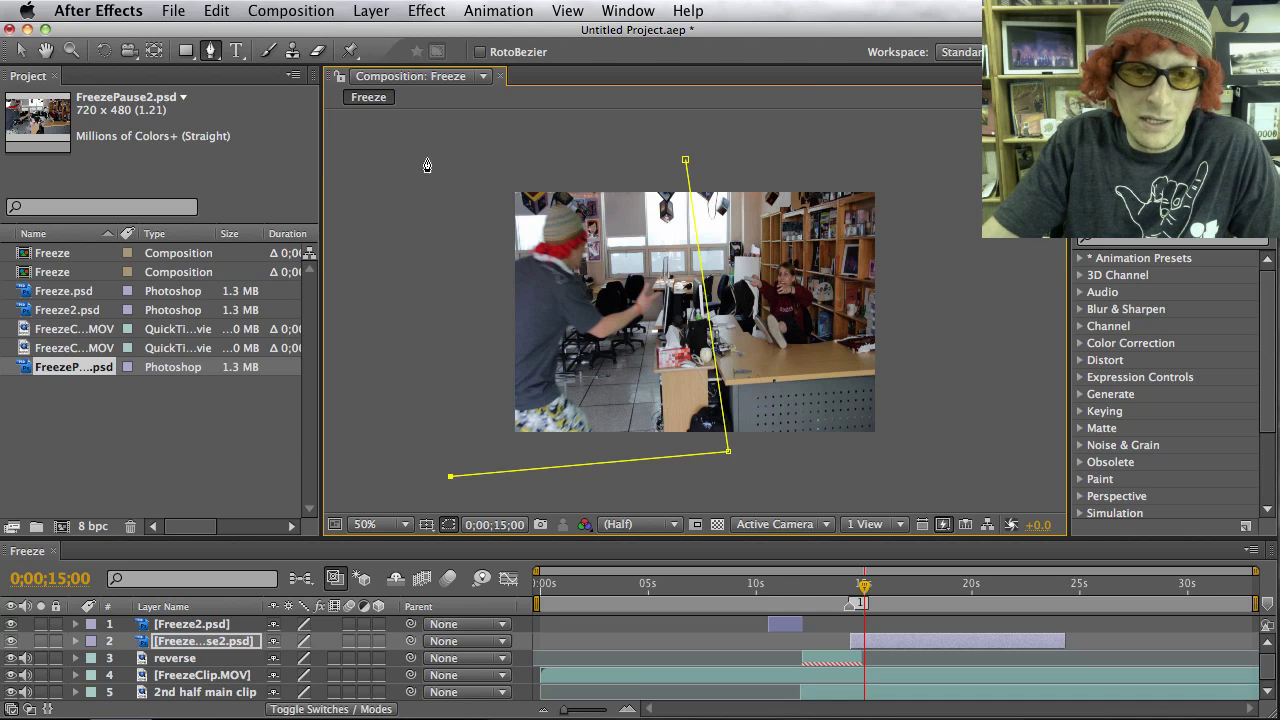
click(428, 147)
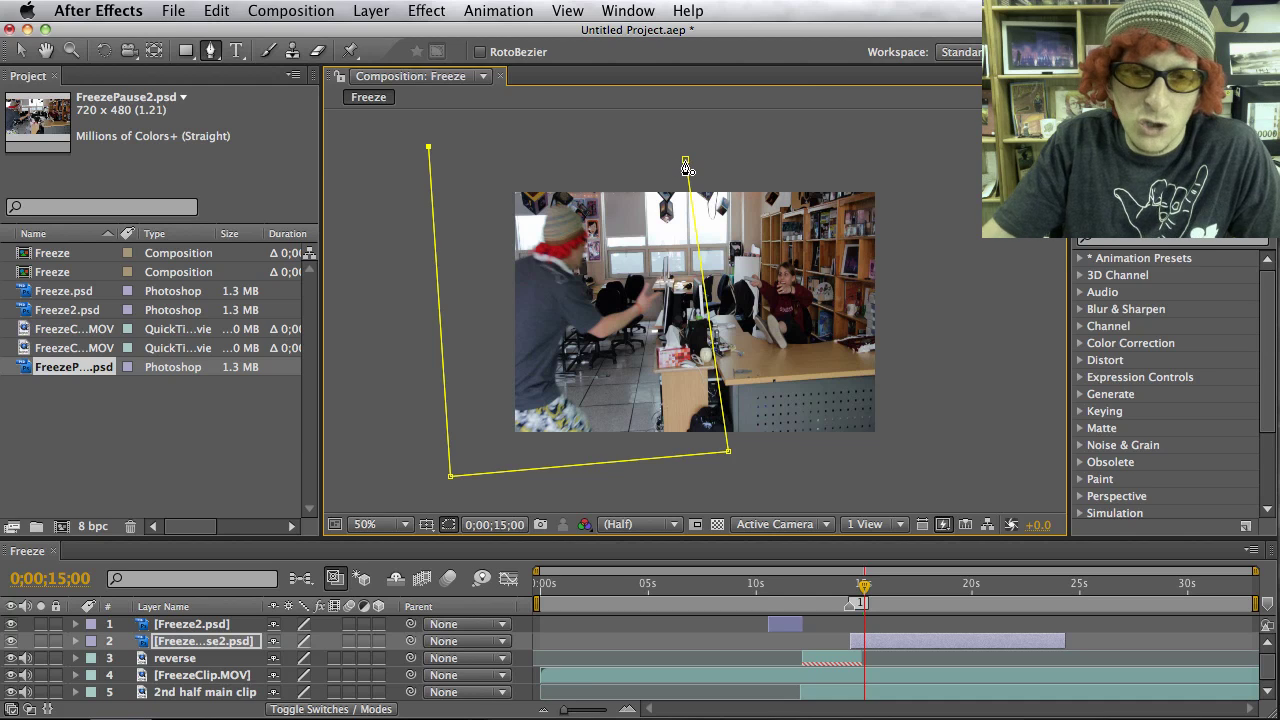
click(685, 161)
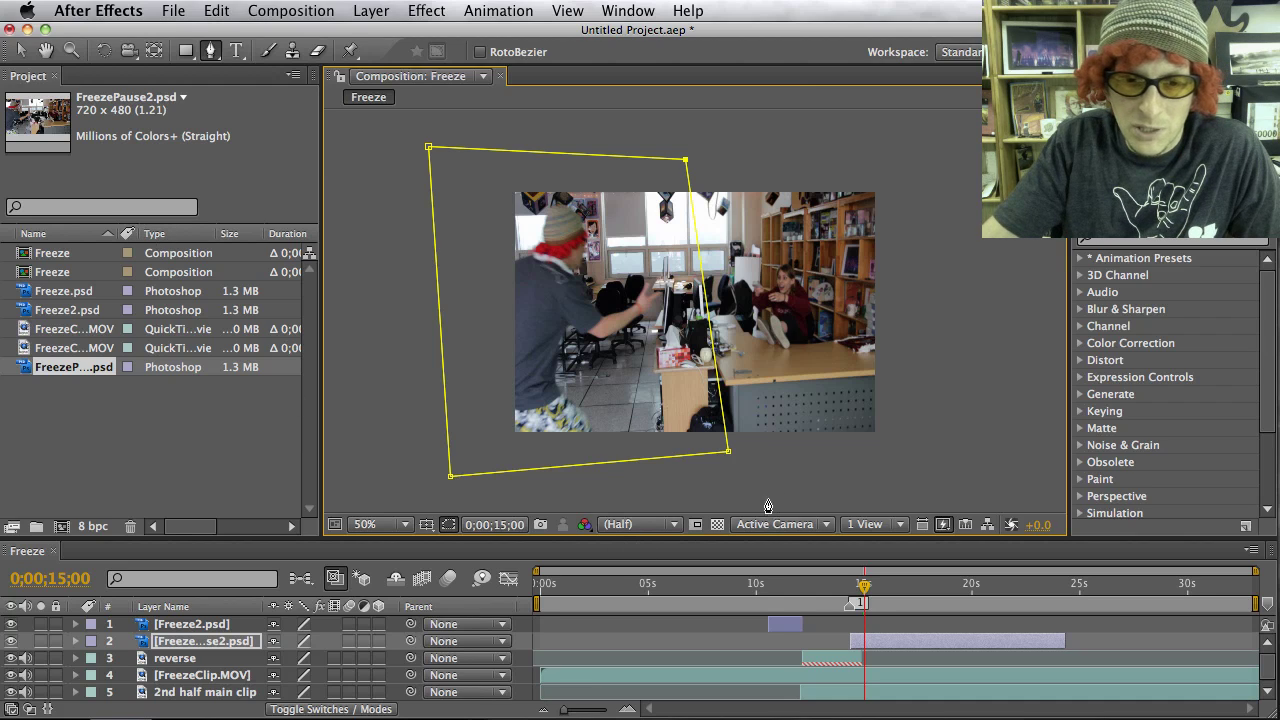
Step: View the composition at 100% and play it from 0;00;18;16 to about 0;00;20;04 to check the masked freeze beside the woman's motion
drag(865, 593, 941, 584)
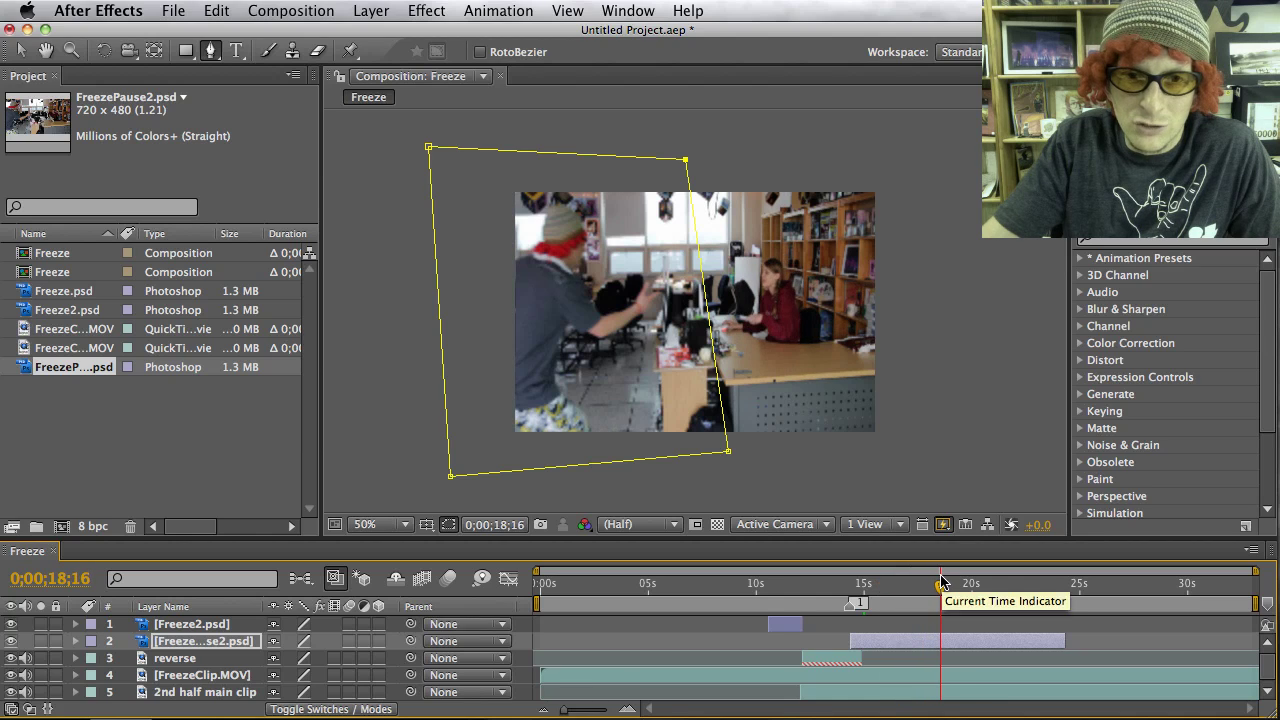
click(406, 524)
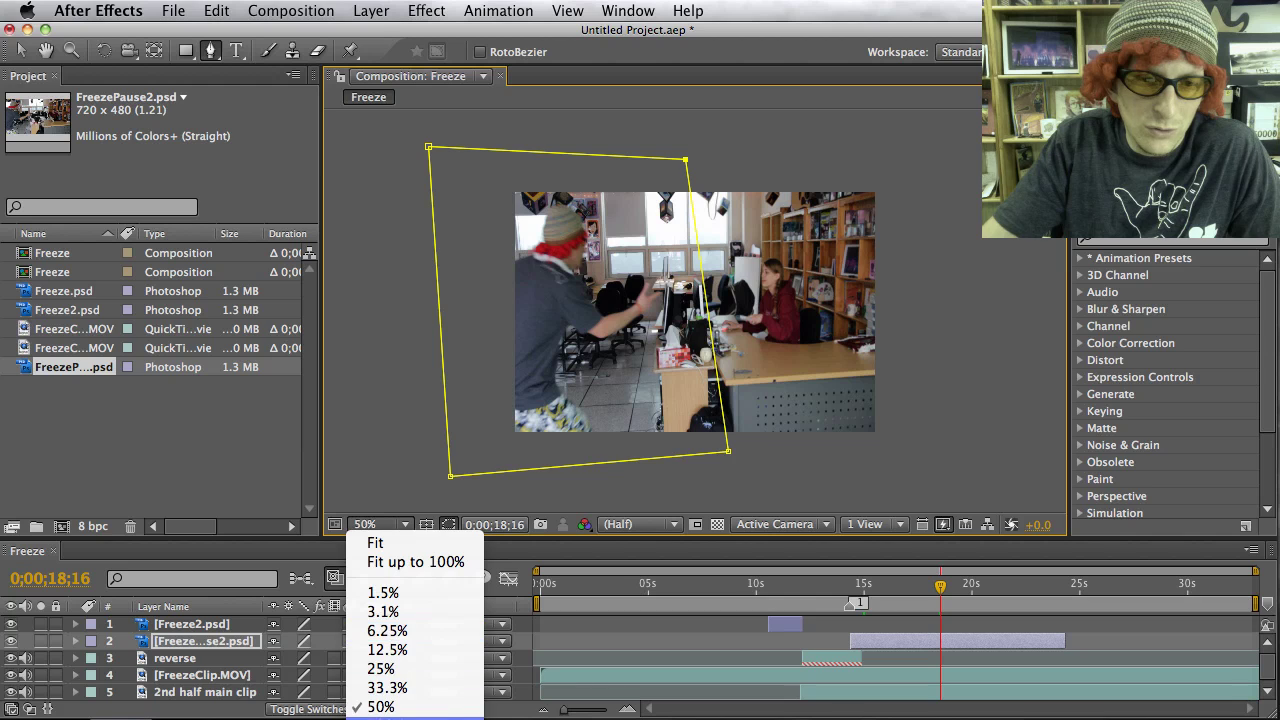
click(382, 712)
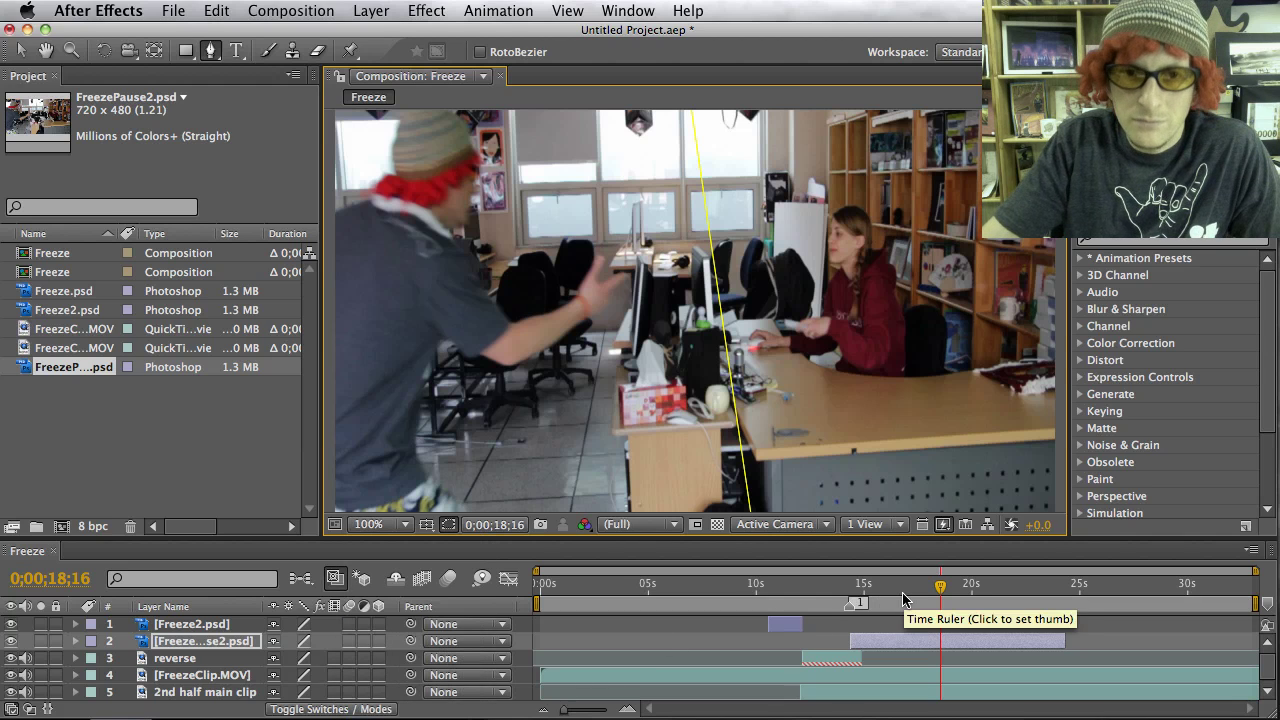
key(space)
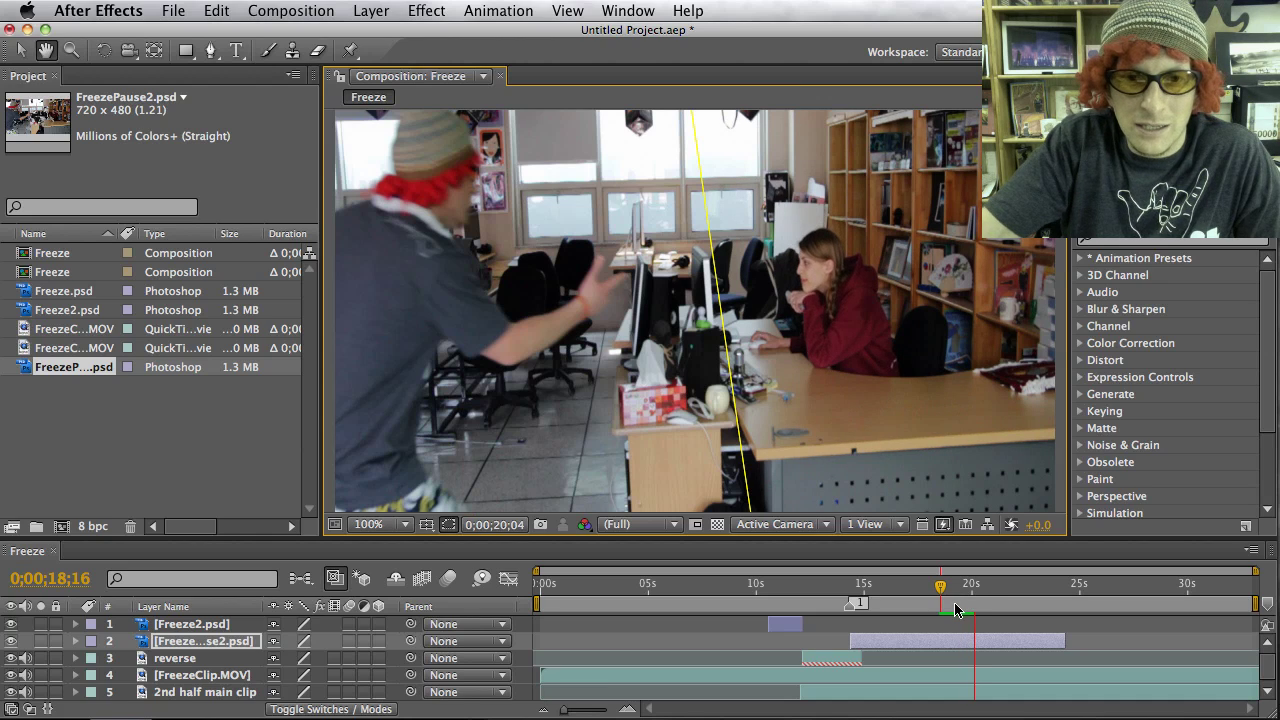
key(g)
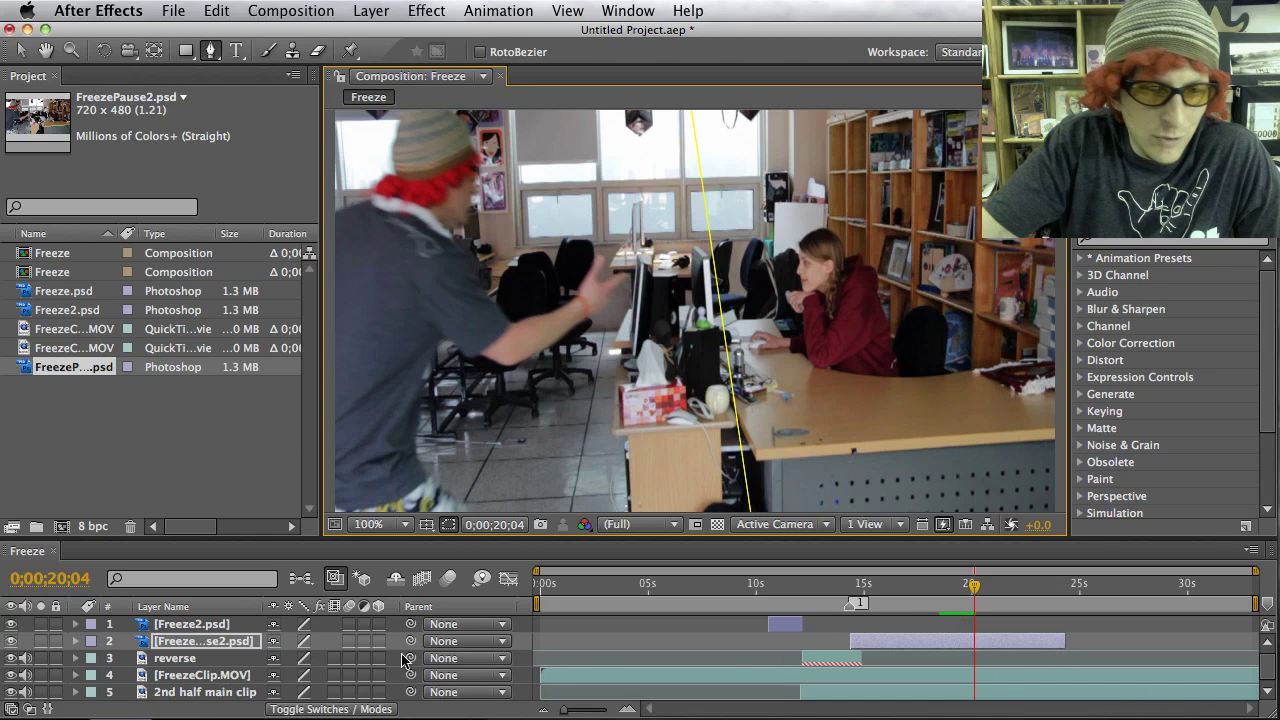
Step: Compare the footage with FreezePause2.psd hidden and shown, scrubbing between about 20 s and 25 s, and stop at 0;00;23;22
click(11, 642)
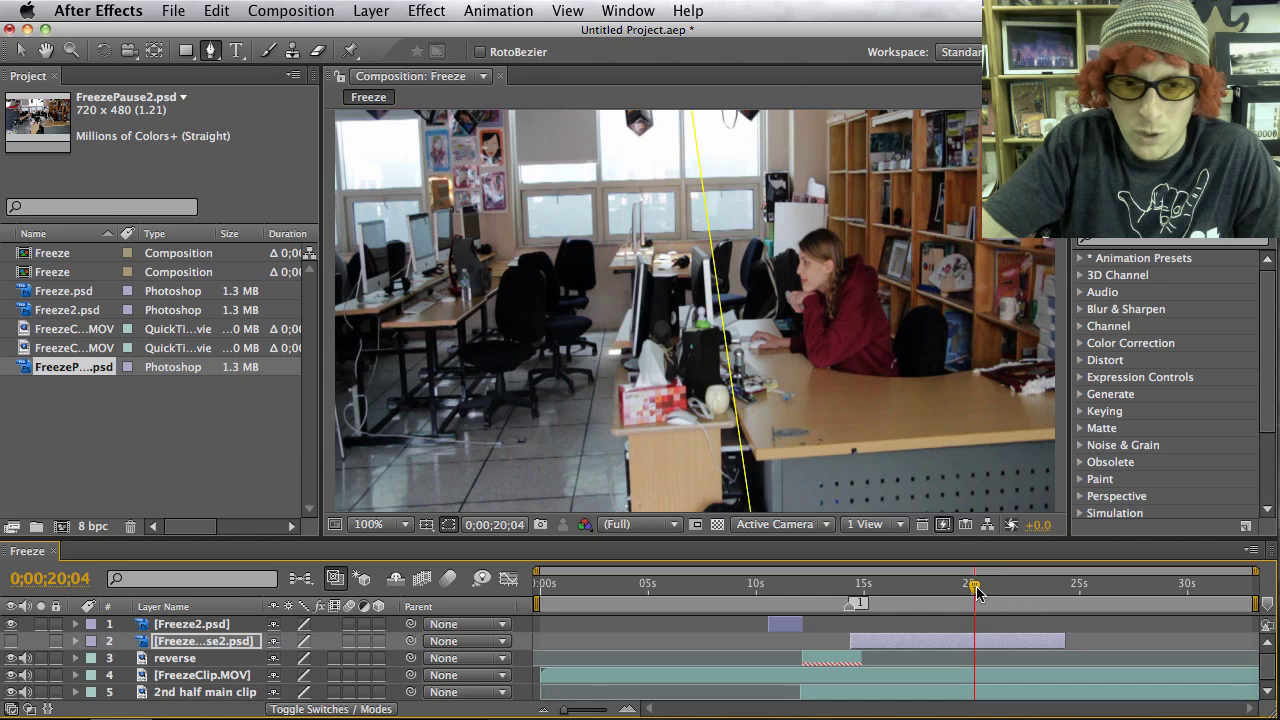
drag(977, 592, 1043, 589)
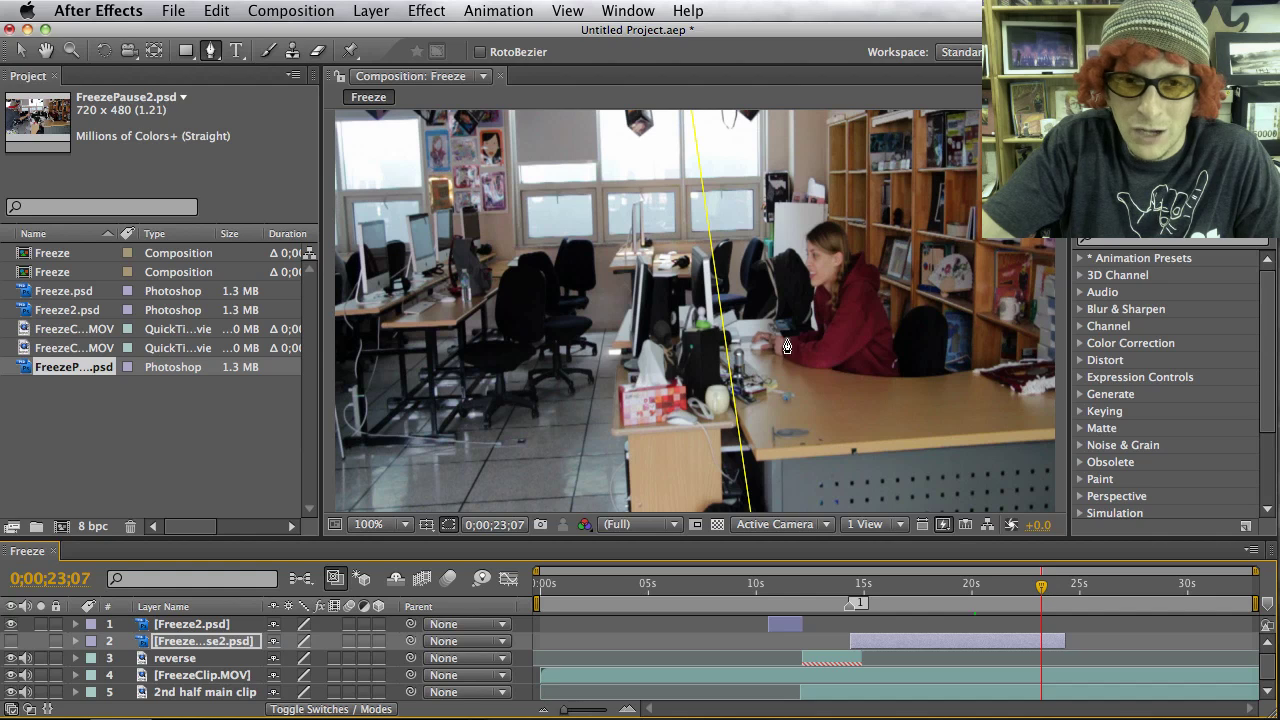
click(11, 642)
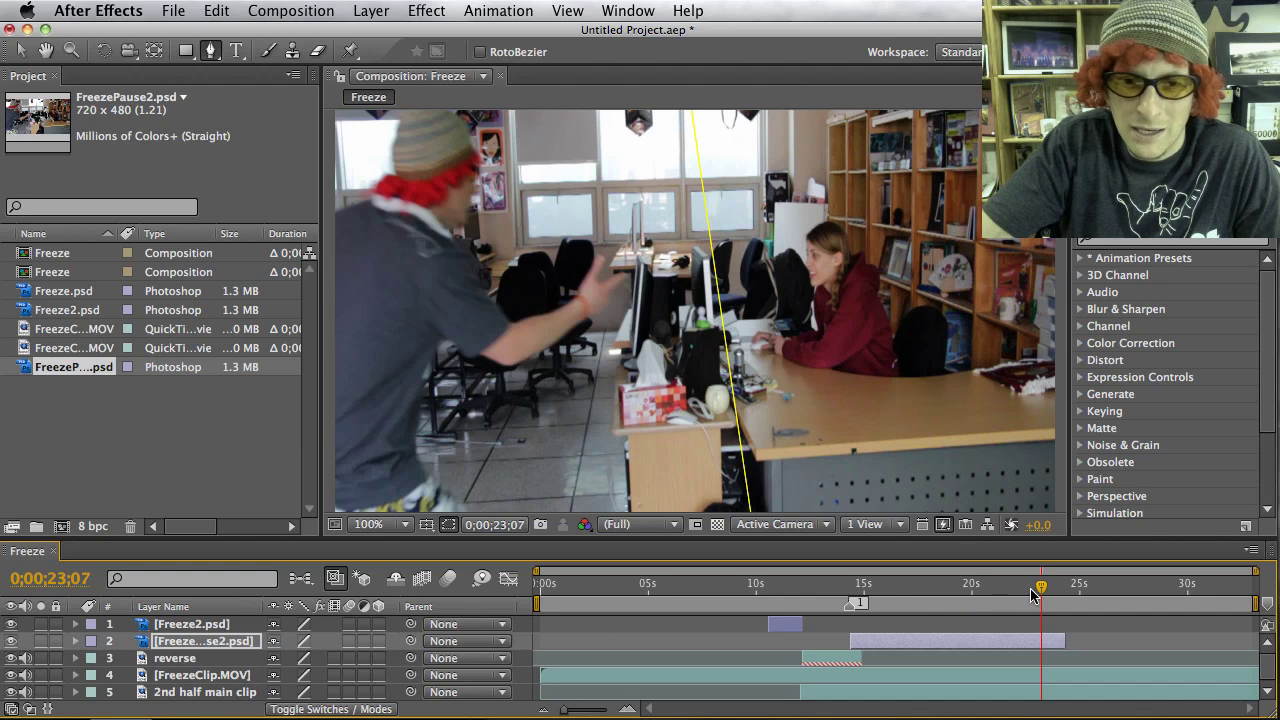
mouse_move(1040, 592)
mouse_down()
mouse_move(957, 592)
mouse_move(1021, 587)
mouse_up()
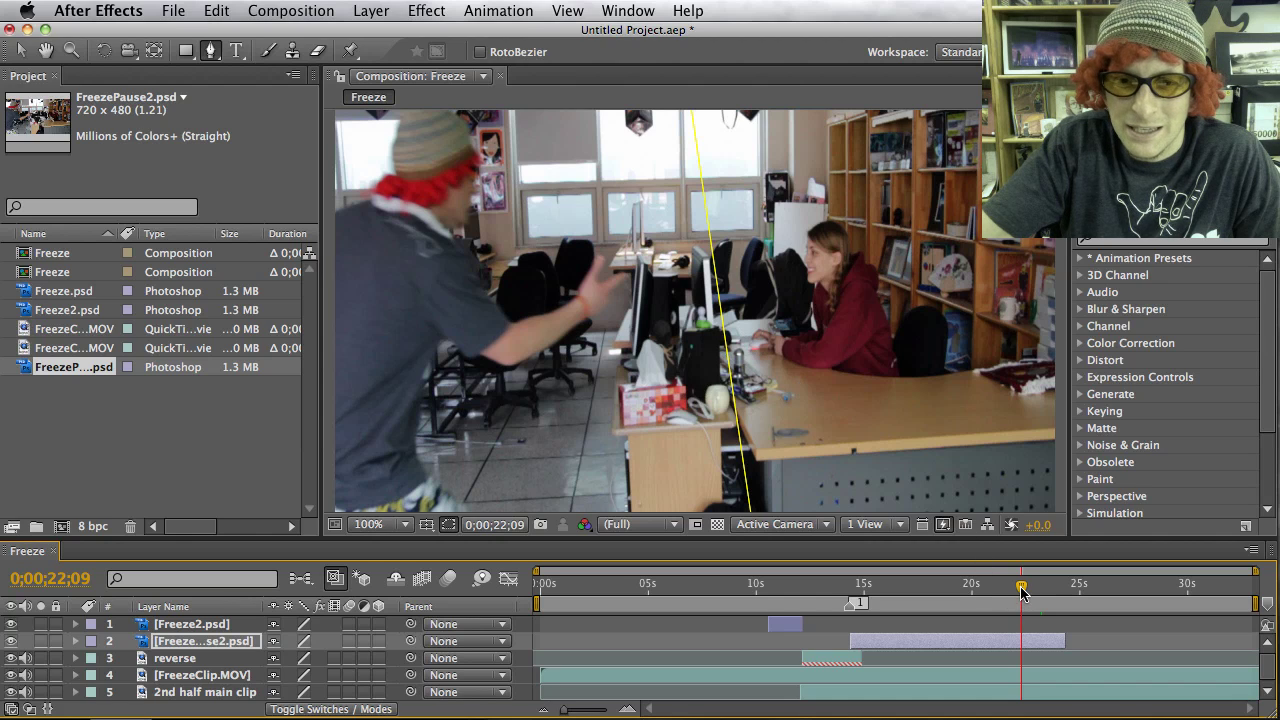
drag(1021, 590, 1081, 592)
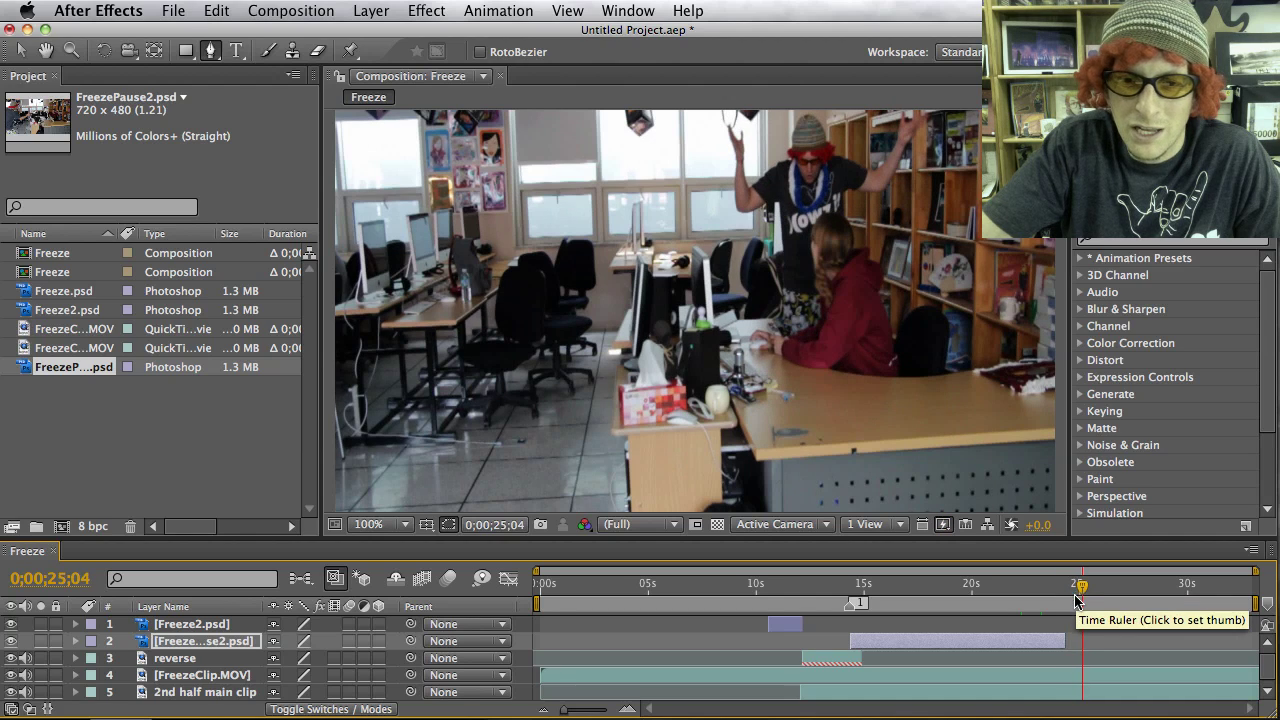
drag(1082, 592, 1051, 588)
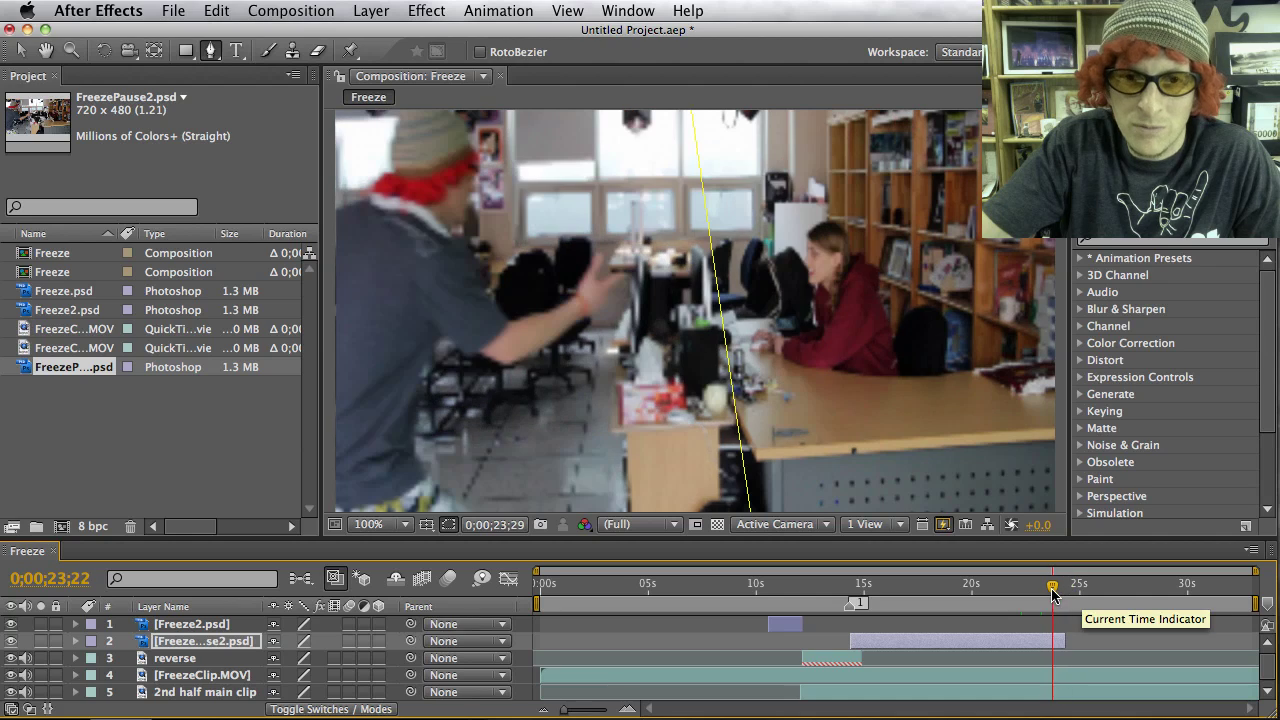
Step: Time-stretch the FreezePause2.psd layer to a new duration of 0;00;16;00, holding its in-point in place
click(1033, 640)
right_click(1033, 641)
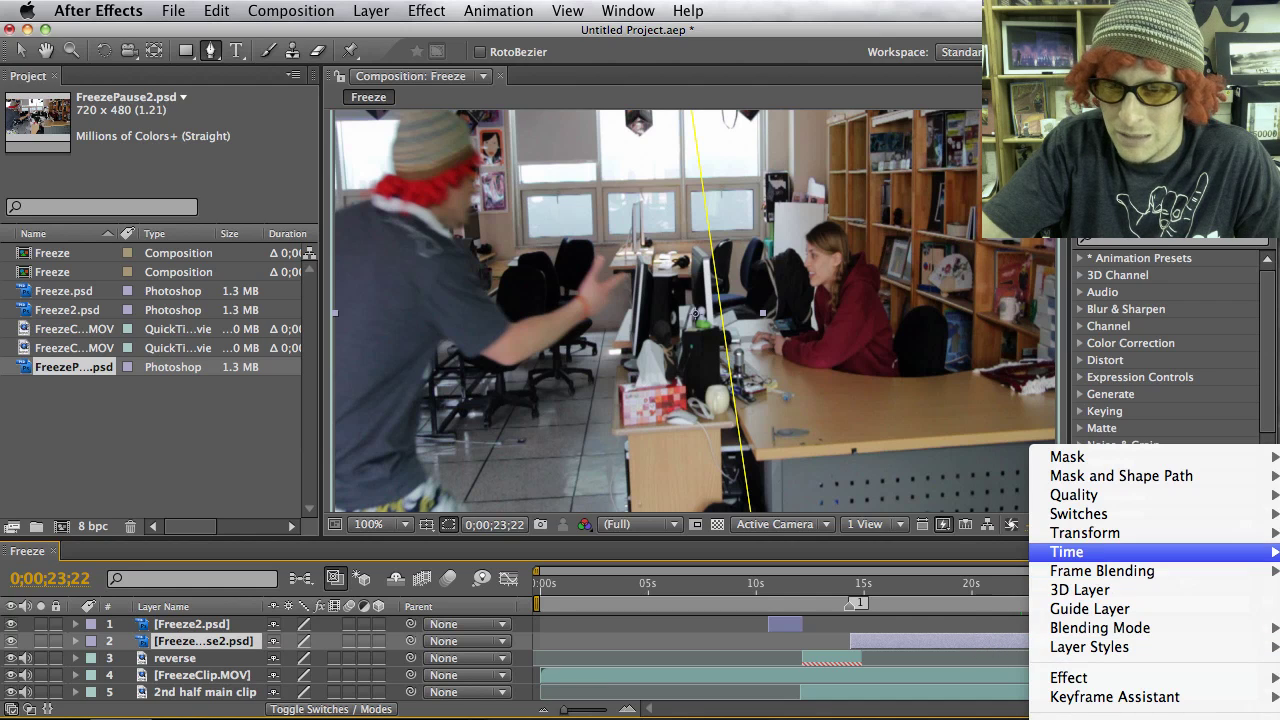
mouse_move(1067, 551)
click(960, 590)
click(835, 503)
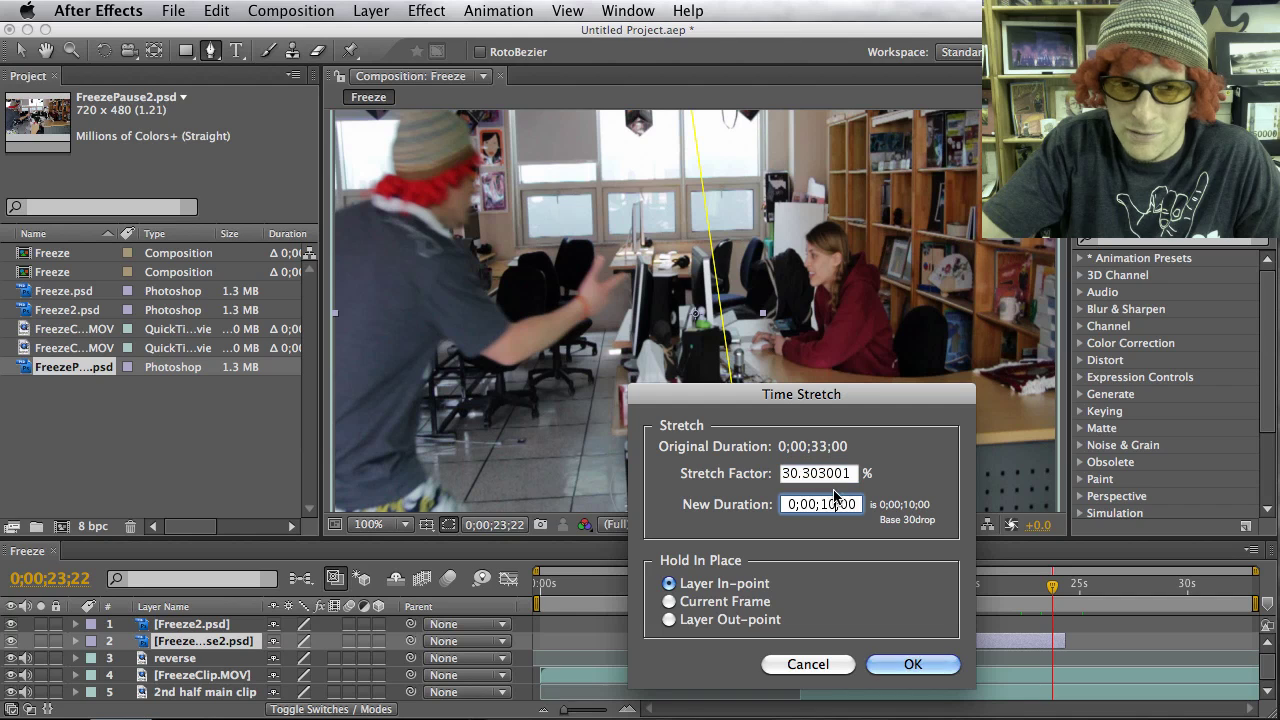
key(BackSpace)
text(6)
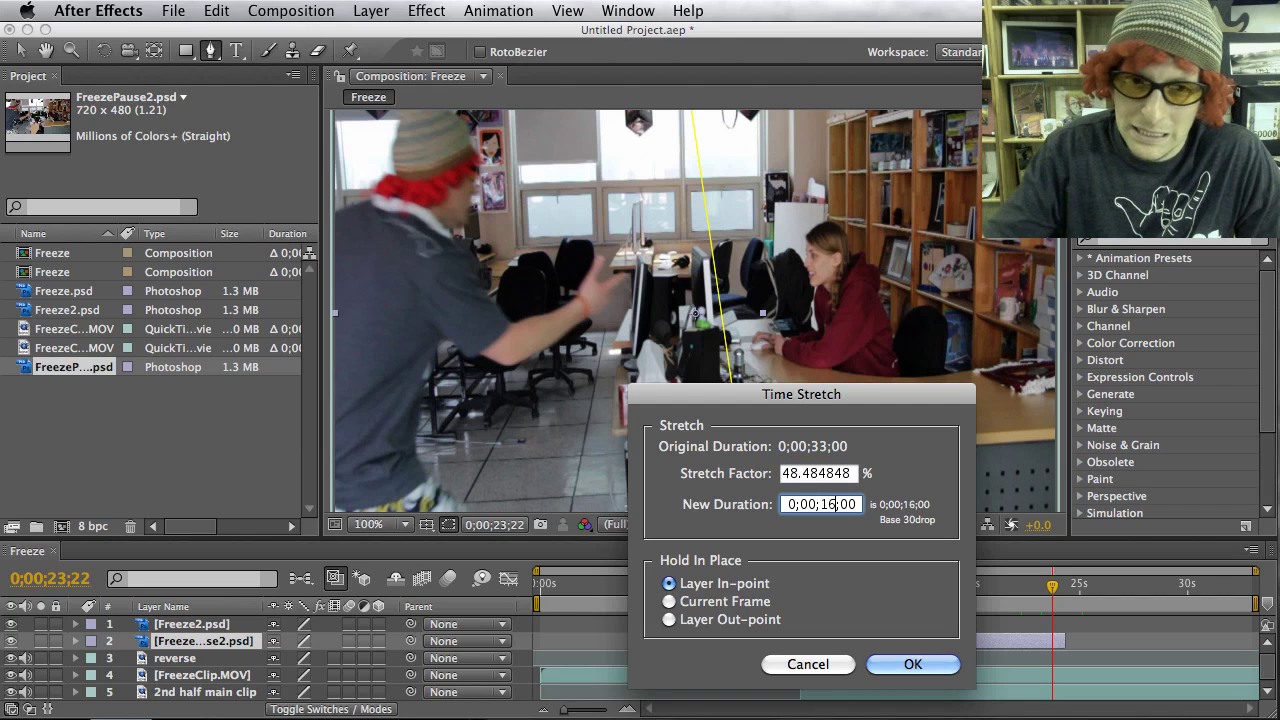
click(913, 665)
Step: Find the moment at 0;00;26;24 where the man stands behind the woman and trim the end of the FreezePause2.psd layer to it
key(h)
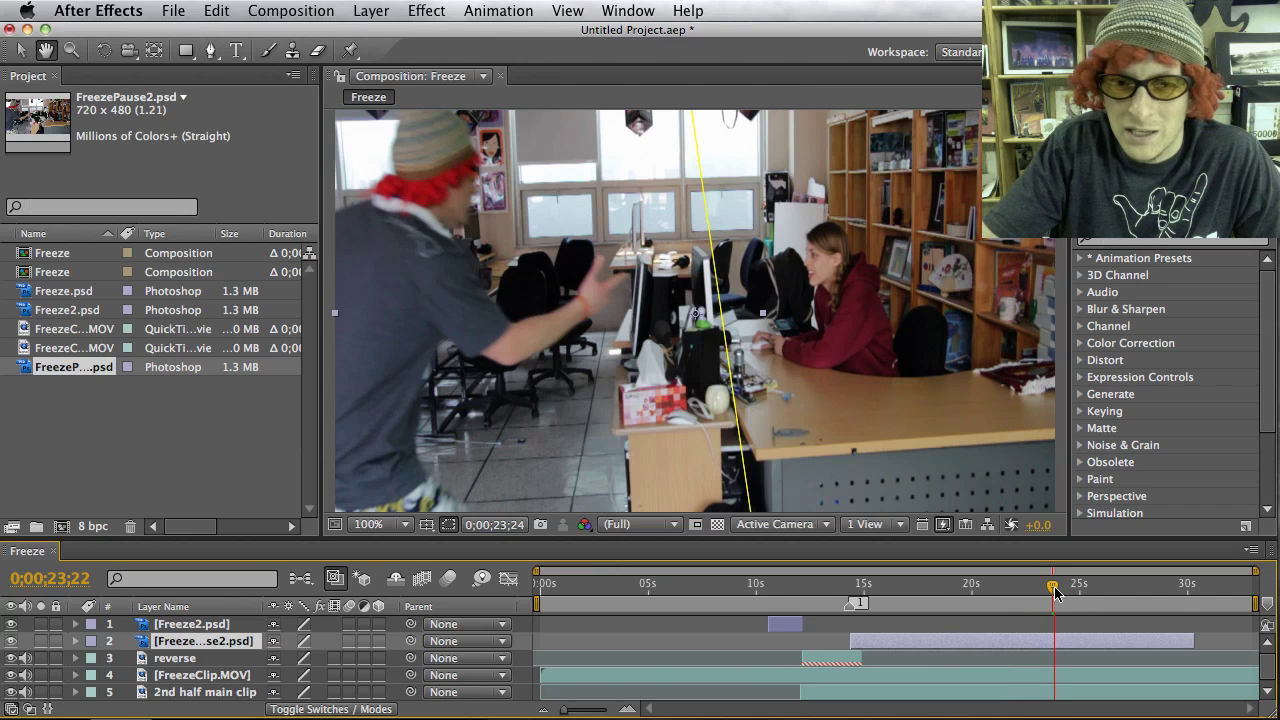
key(g)
click(1063, 586)
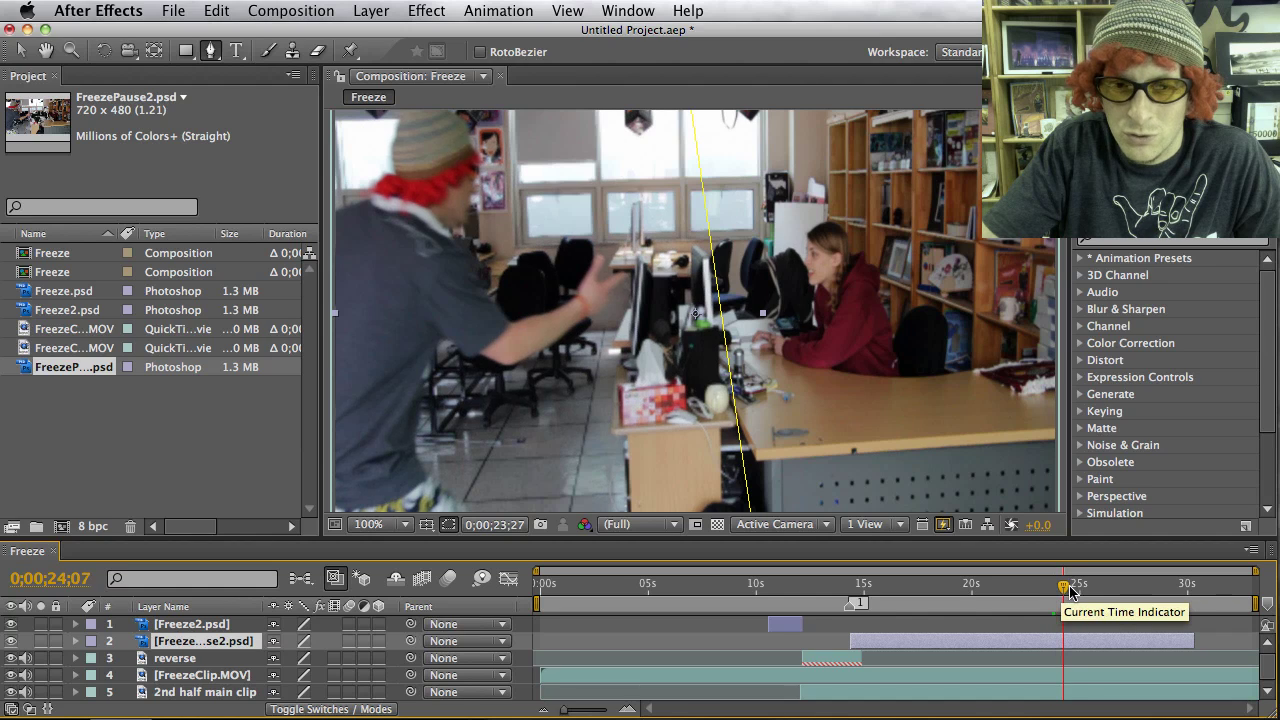
drag(1068, 590, 1108, 590)
drag(1105, 587, 1120, 584)
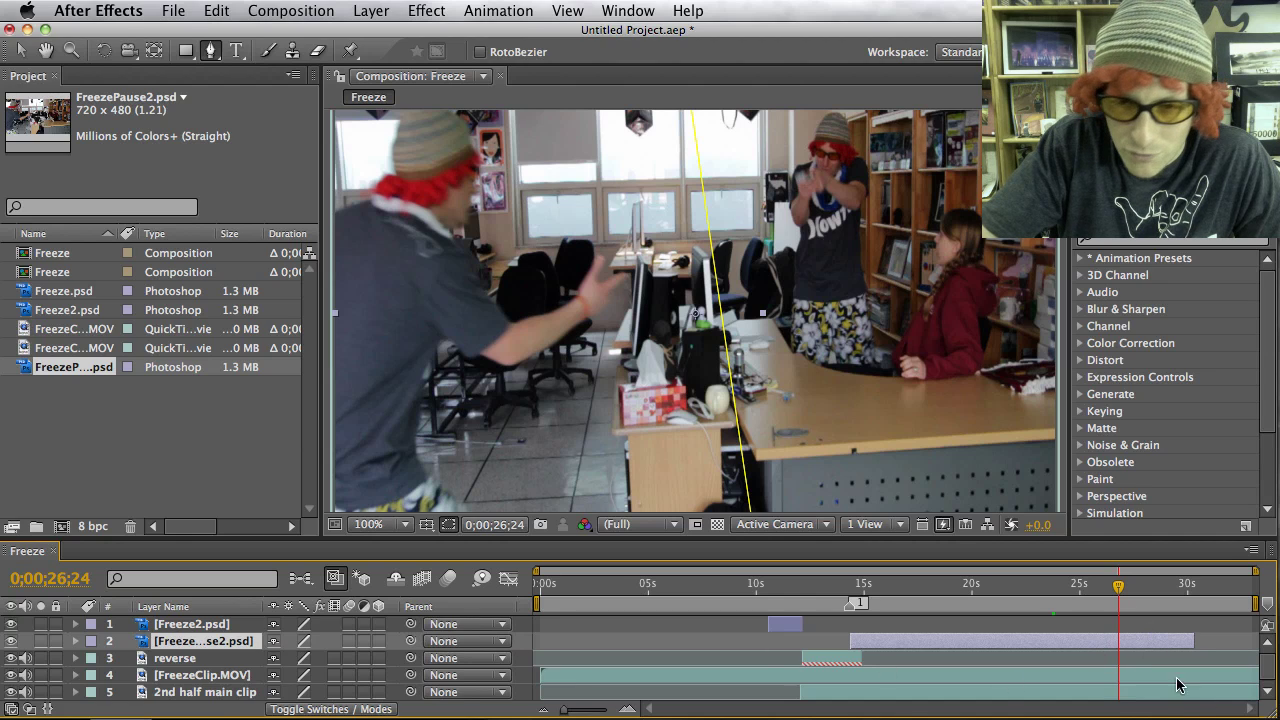
drag(1190, 641, 1119, 643)
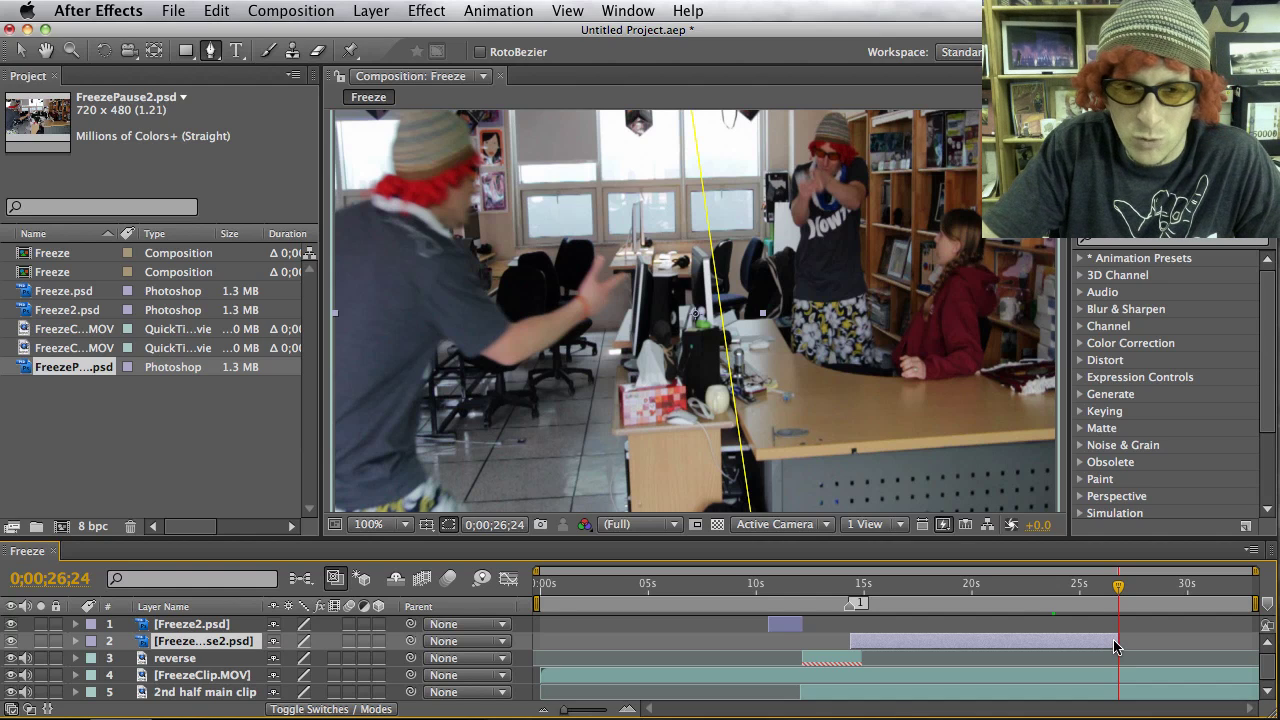
Step: Move the 2nd half main clip layer above FreezeClip.MOV and slide it later so it starts at about 24.6 s
scroll(1091, 650, down, 1)
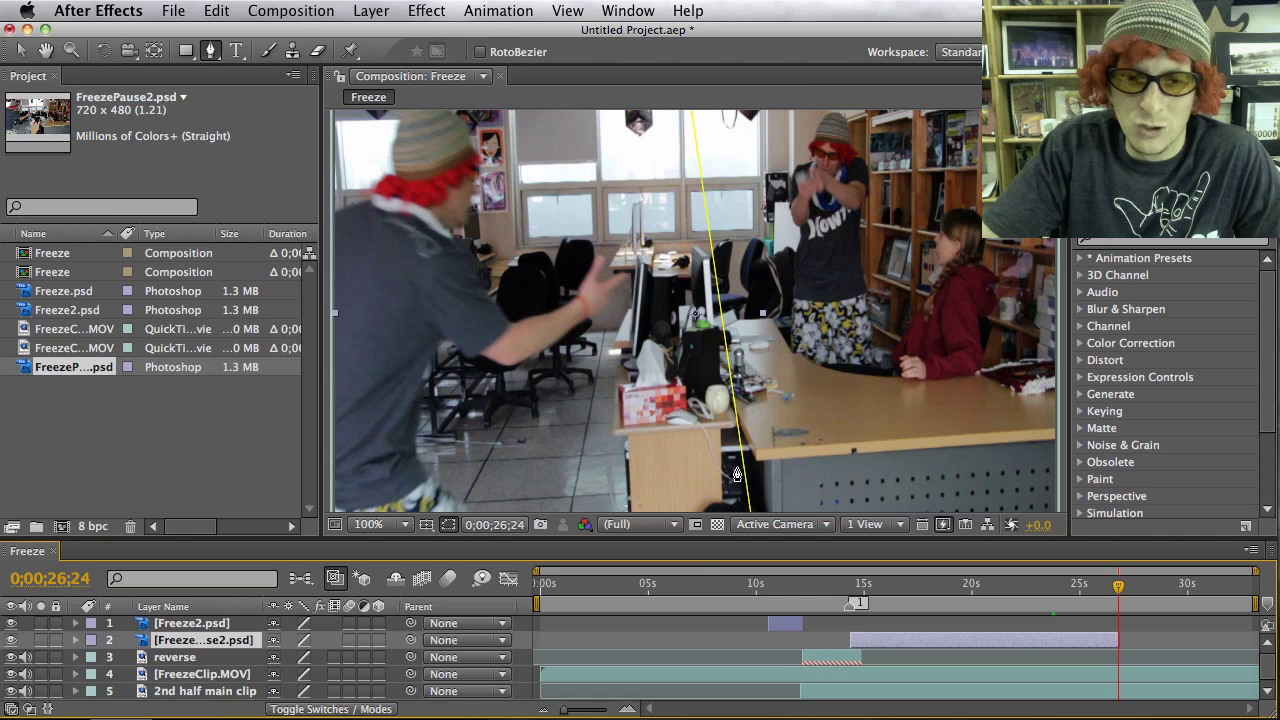
click(195, 692)
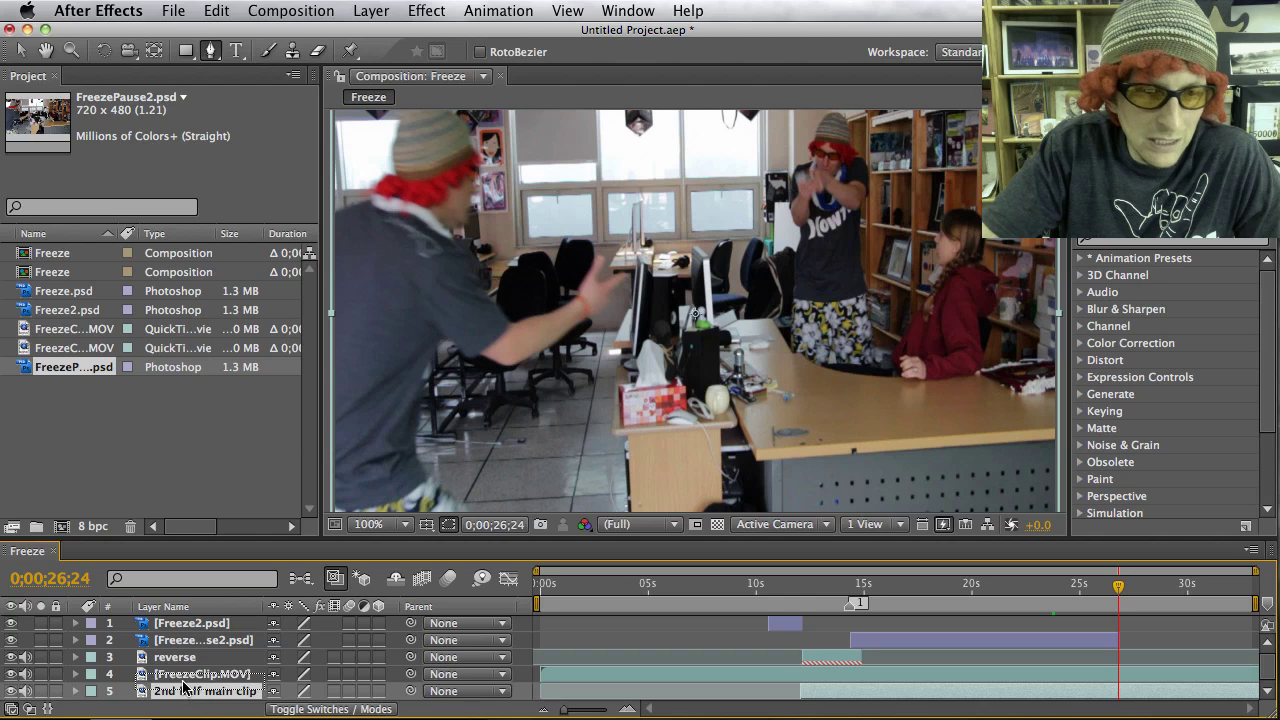
drag(176, 690, 186, 678)
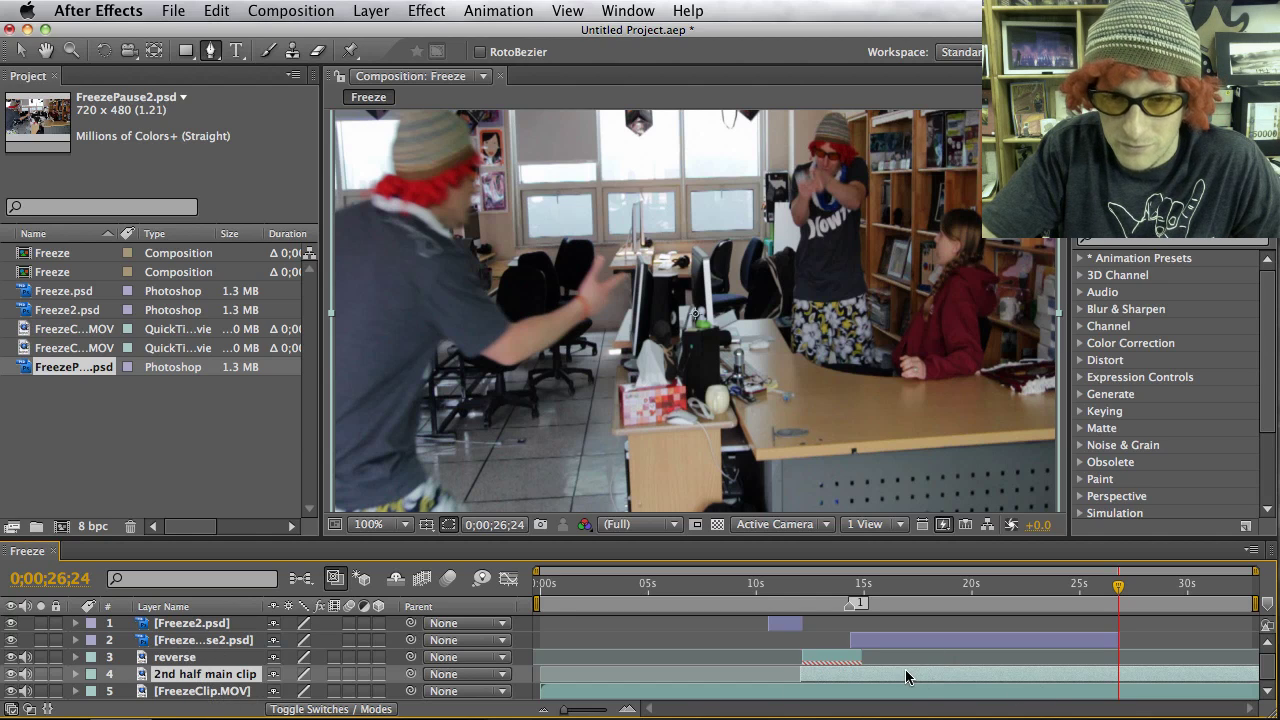
drag(1024, 676, 1102, 679)
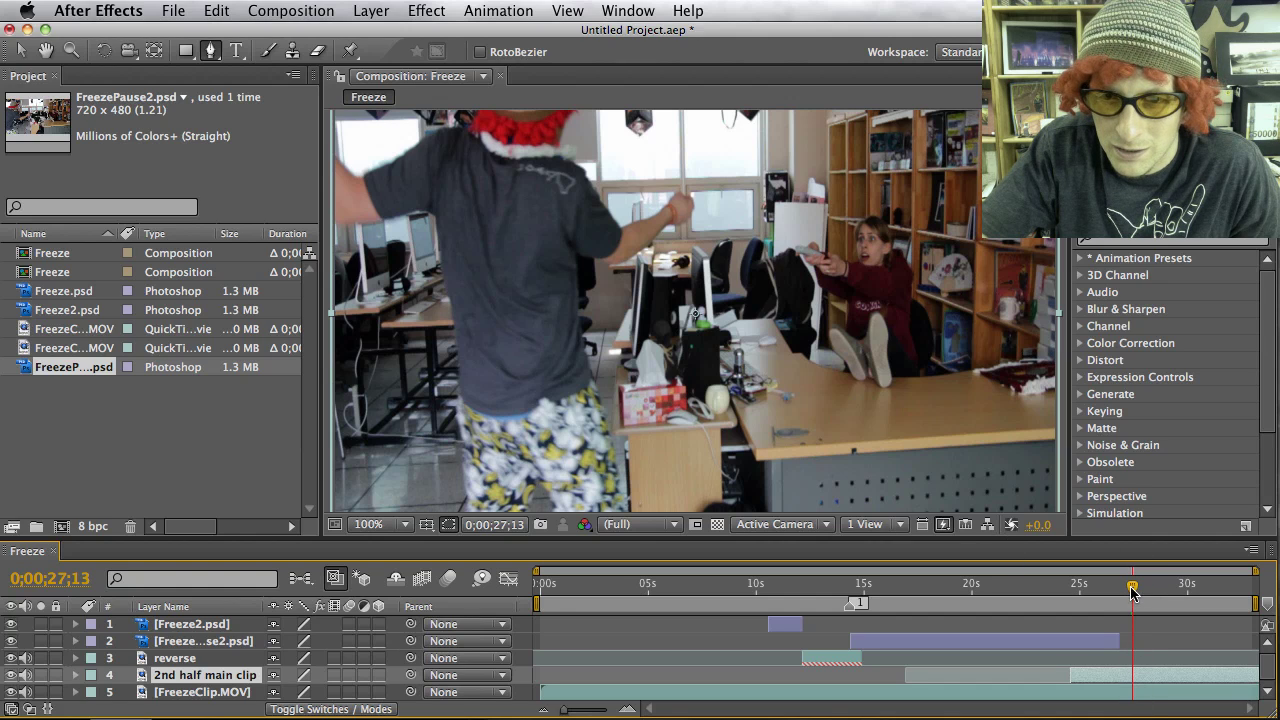
Step: Play the end of the freeze from 0;00;26;11 to 0;00;27;14 and nudge the 2nd half main clip layer slightly later
drag(1132, 592, 1115, 596)
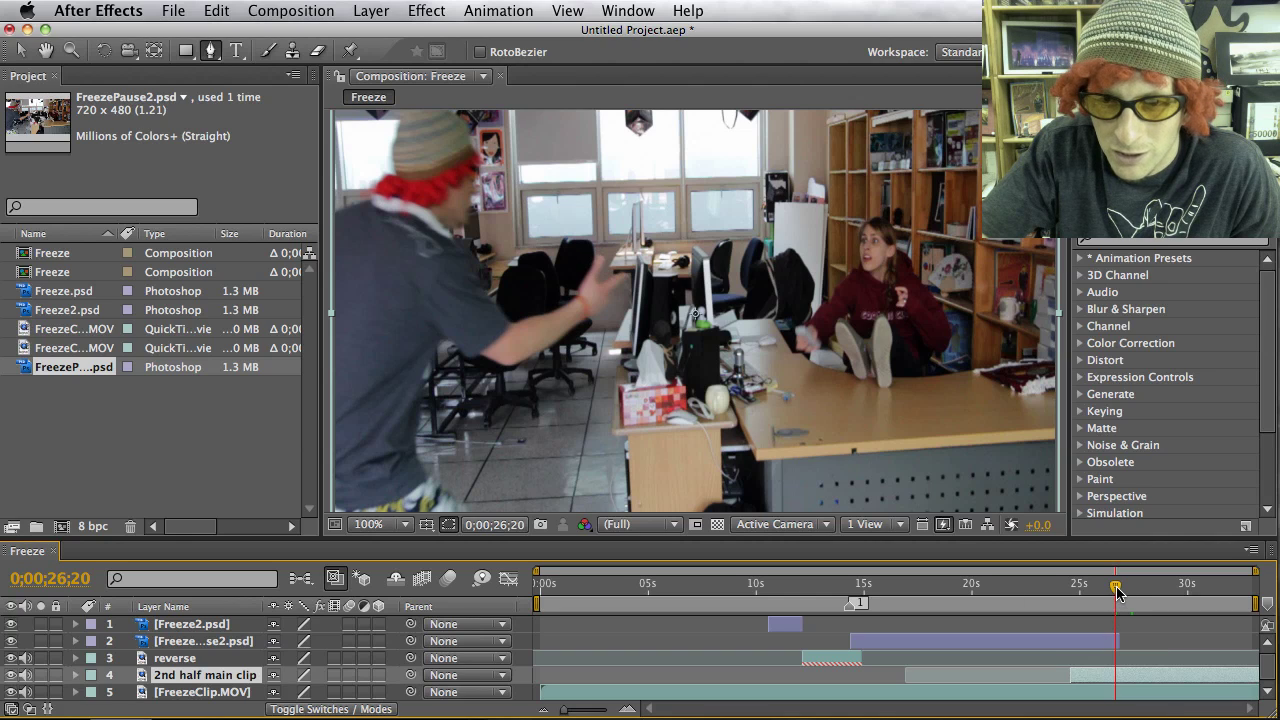
drag(1117, 592, 1124, 591)
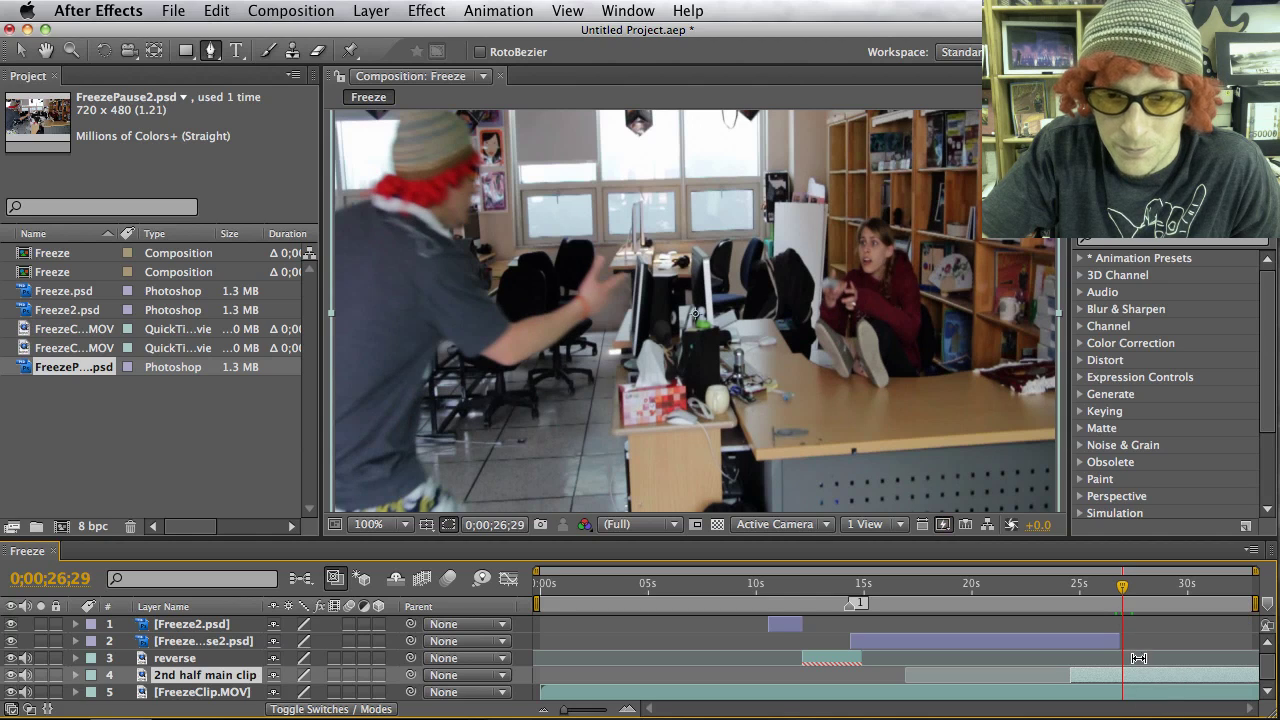
drag(1124, 681, 1124, 681)
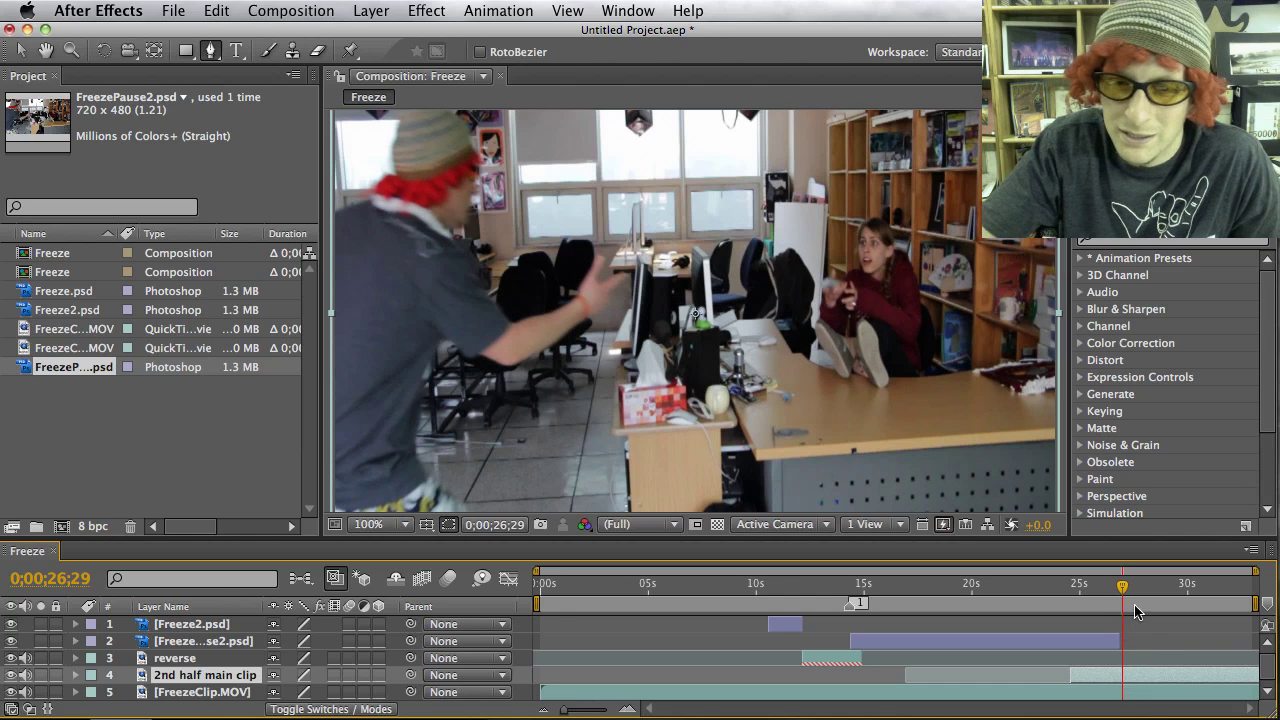
drag(1124, 590, 1112, 657)
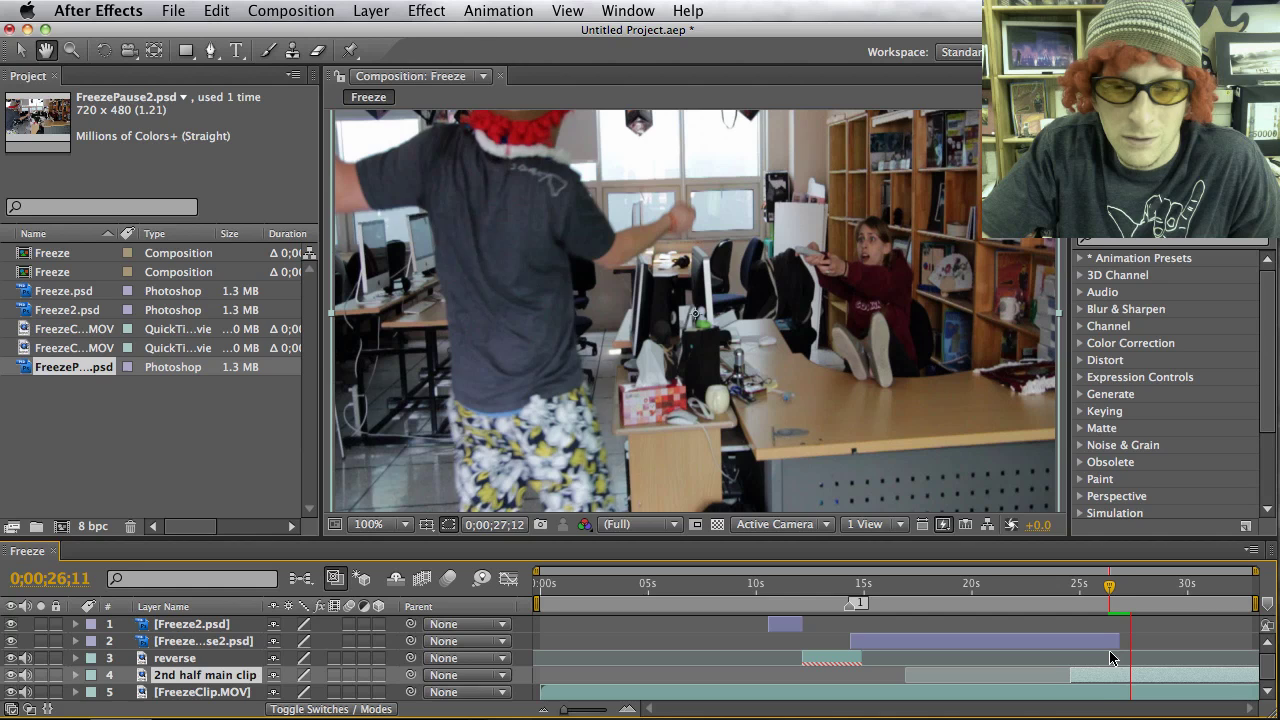
key(g)
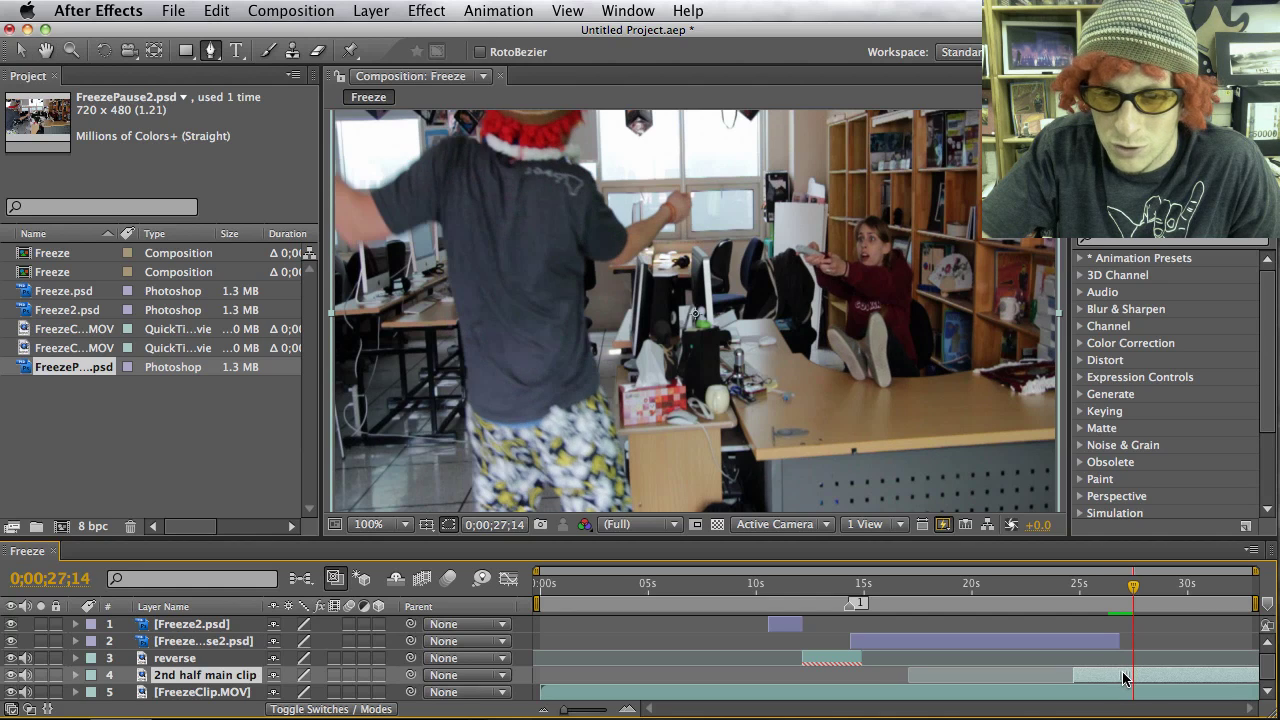
Step: Replay the transition from about 0;00;26;15 and nudge the 2nd half main clip layer earlier to start at about 24.3 s
drag(1133, 587, 1111, 590)
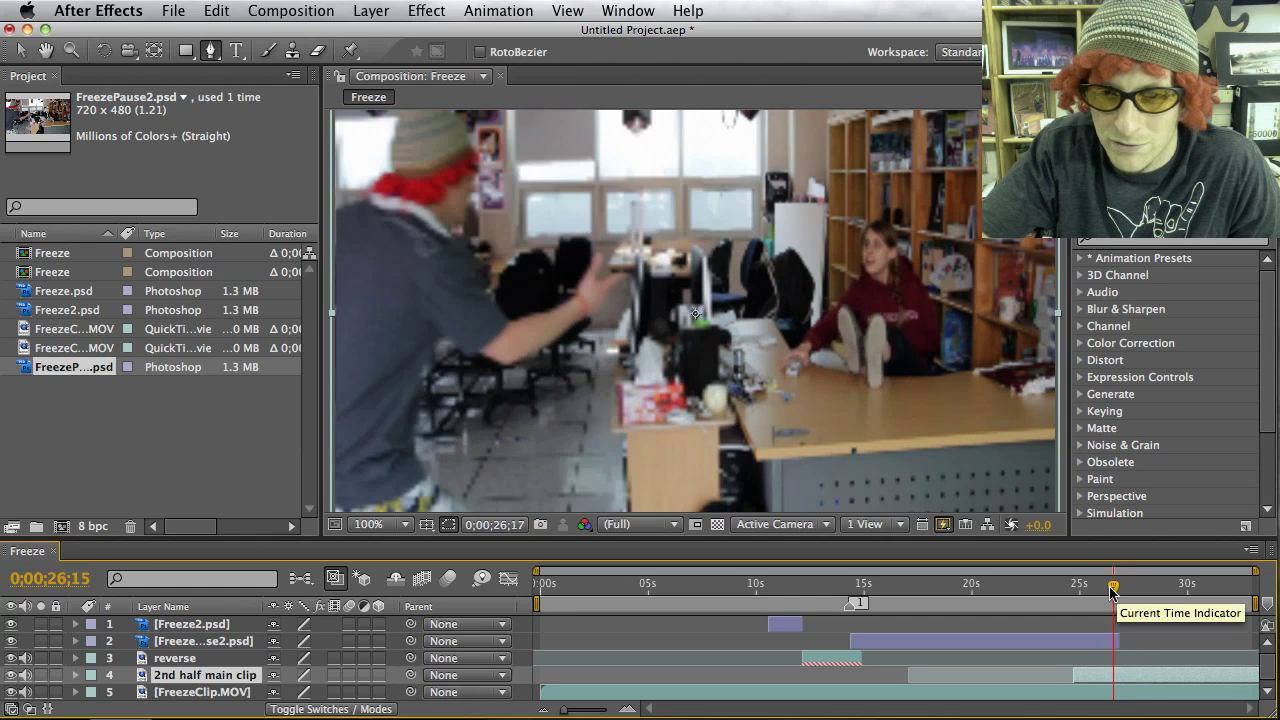
key(KP_0)
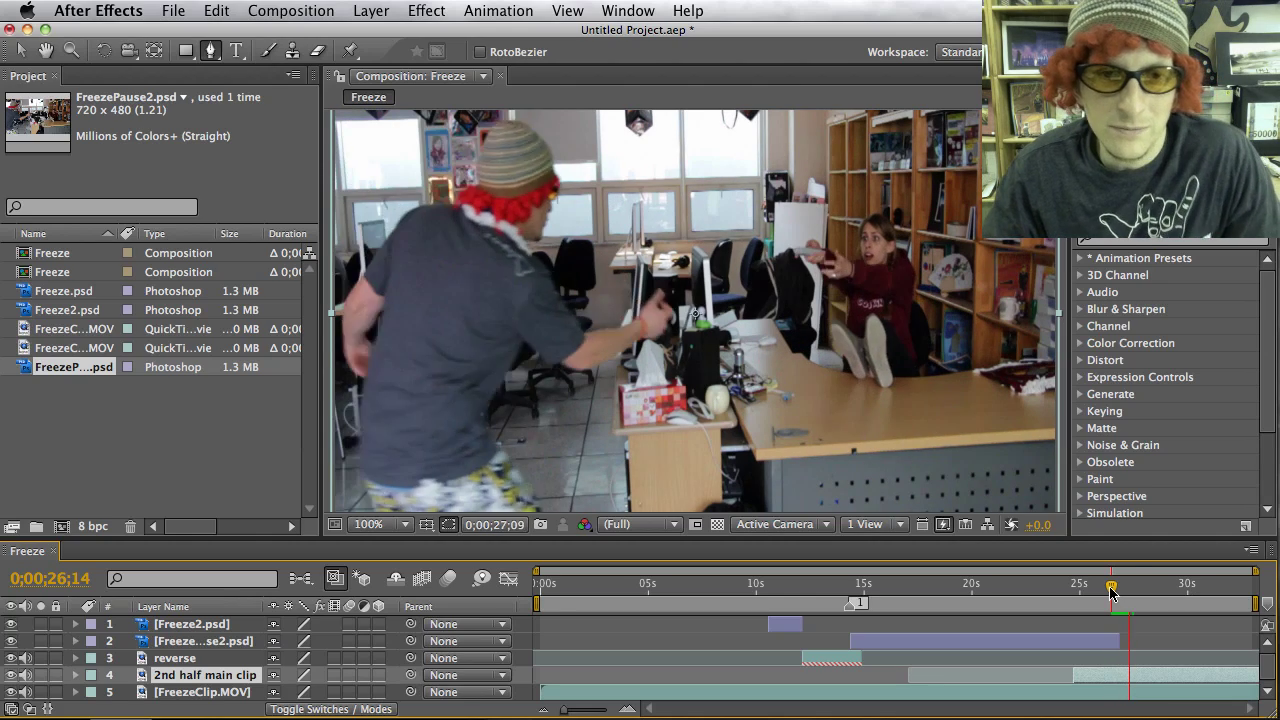
drag(1135, 594, 1114, 592)
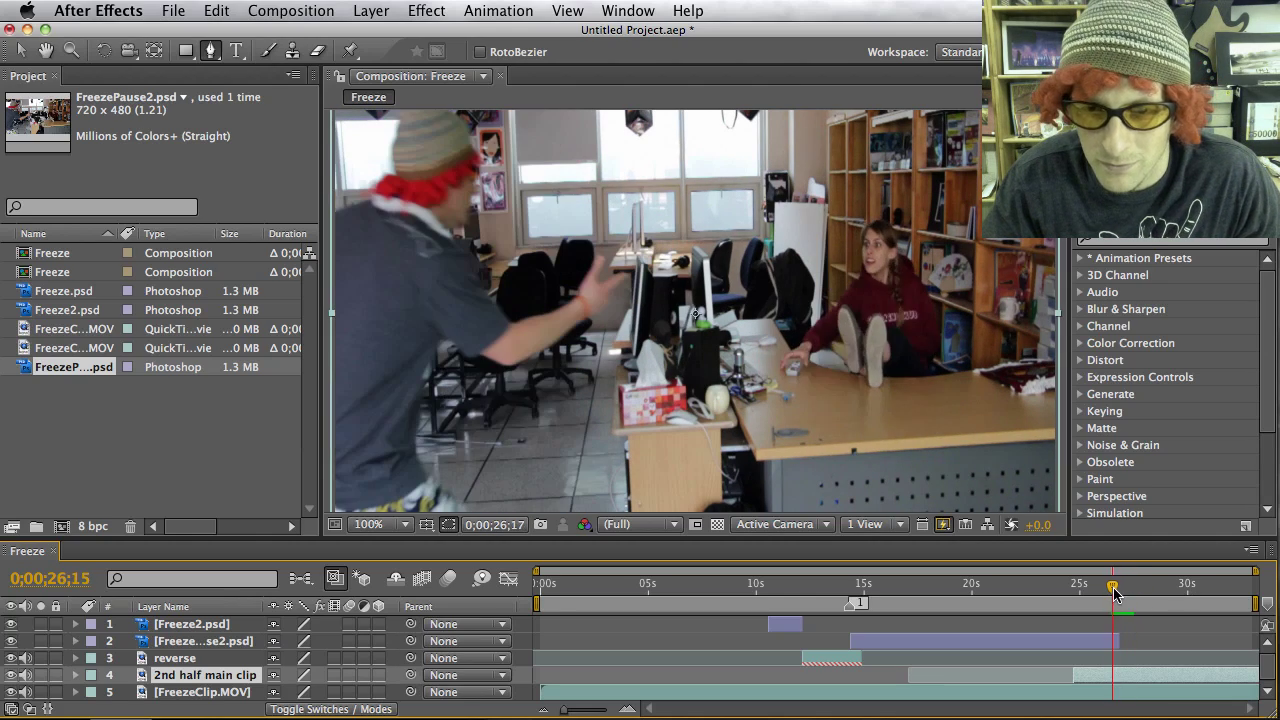
key(KP_0)
key(g)
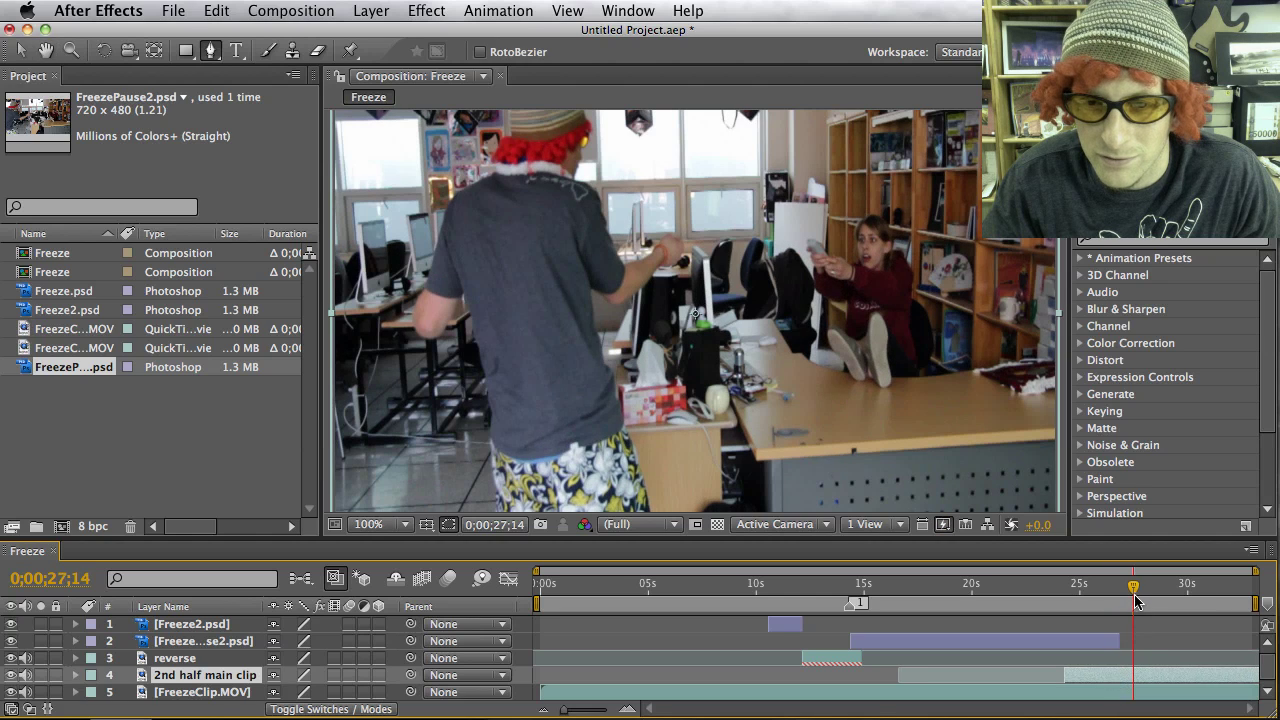
Step: Play the transition out of the freeze from 0;00;26;21 and again from 0;00;26;08 to 0;00;28;09 to check the man's movement
drag(1133, 591, 1120, 597)
key(space)
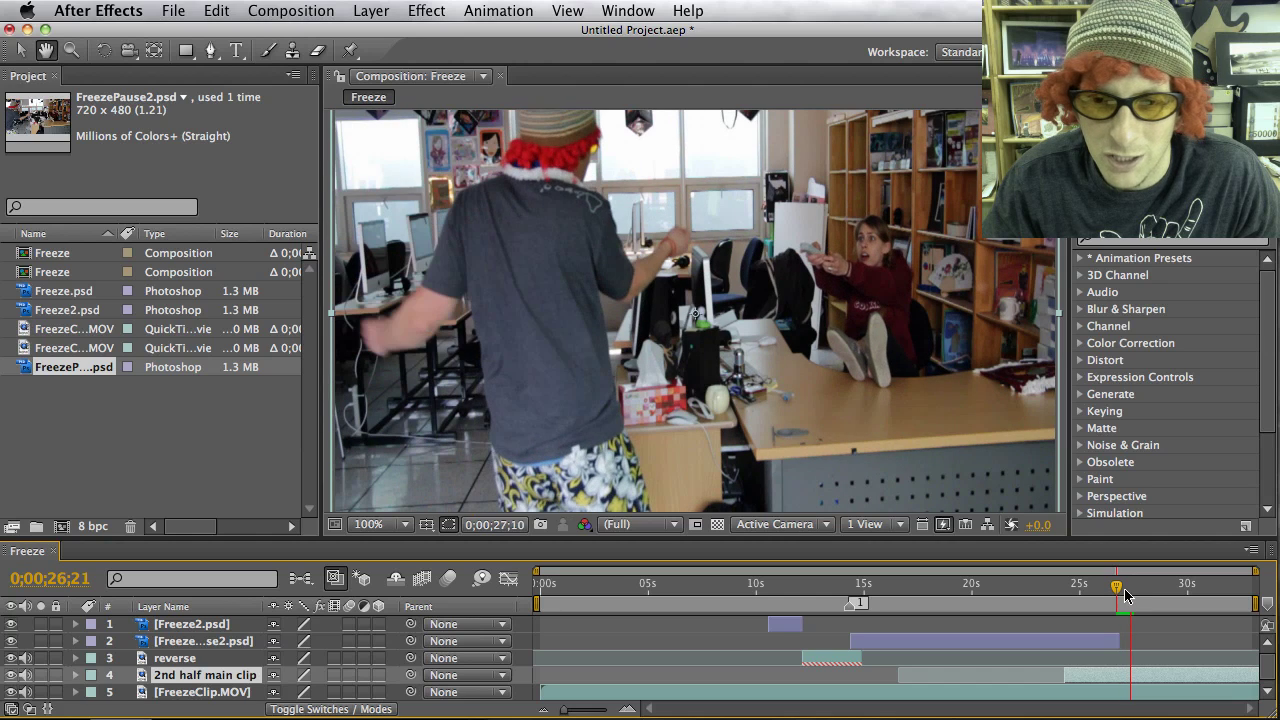
key(space)
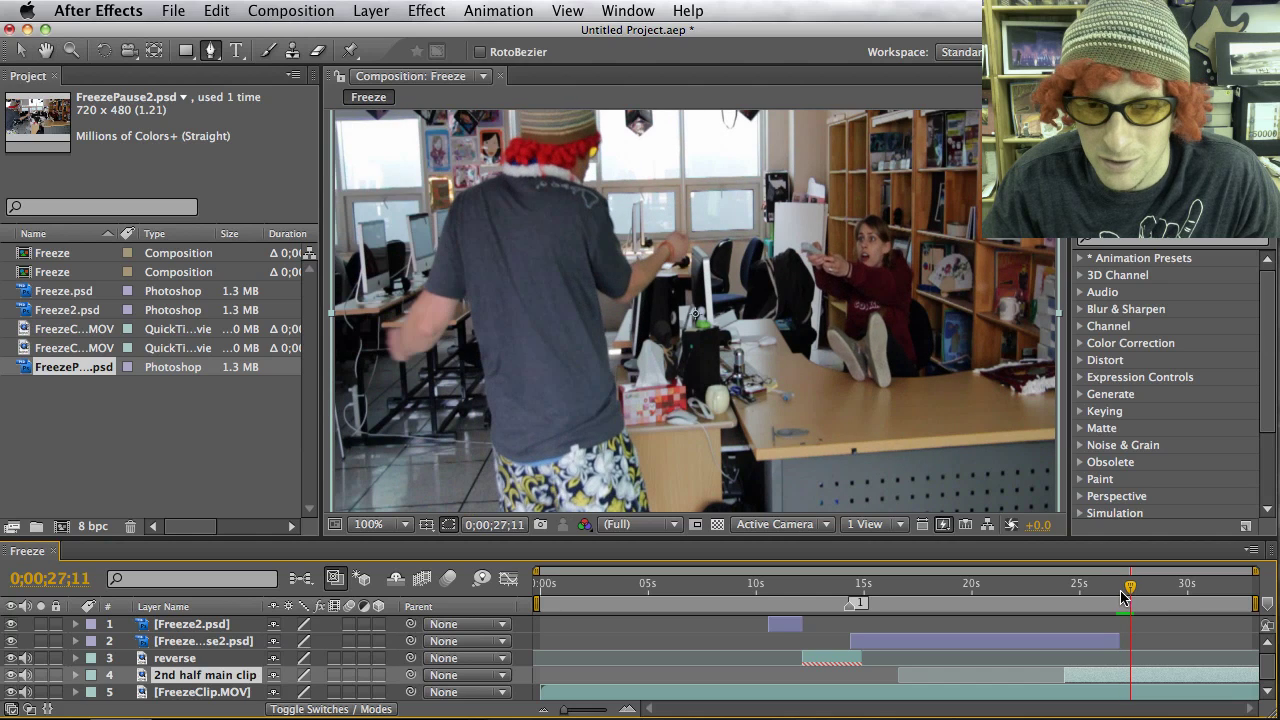
drag(1130, 595, 1107, 603)
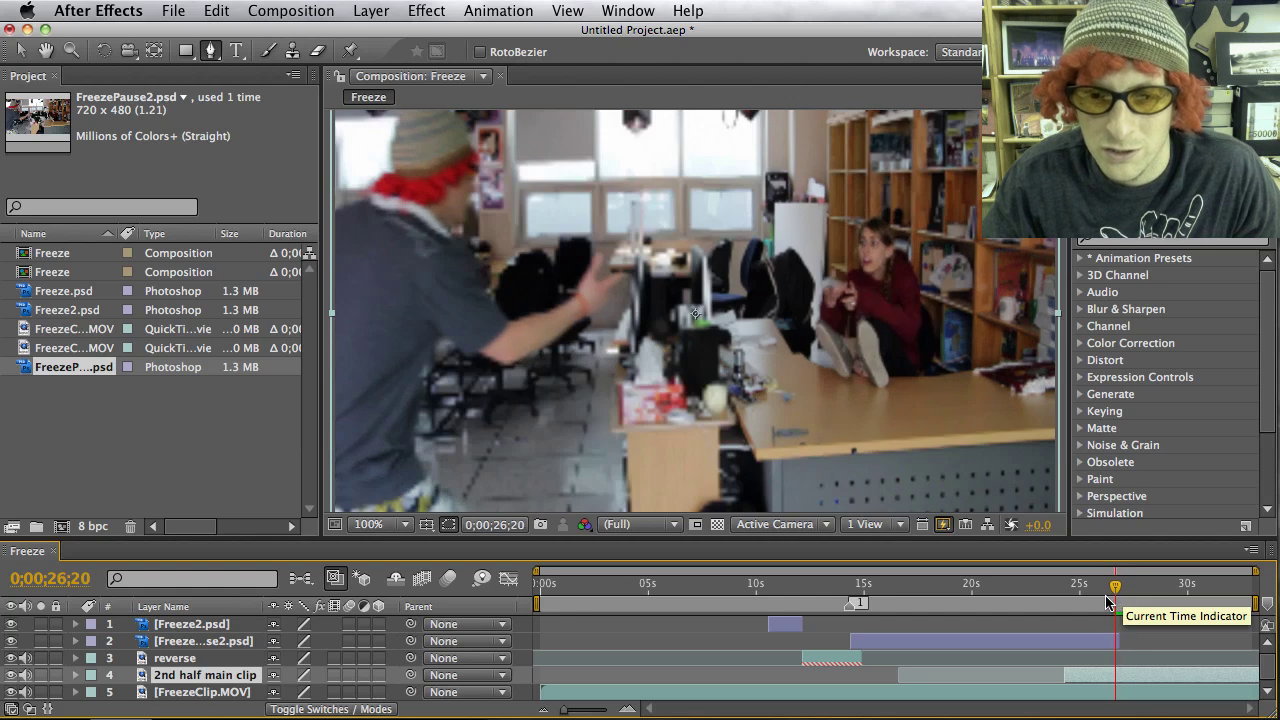
key(space)
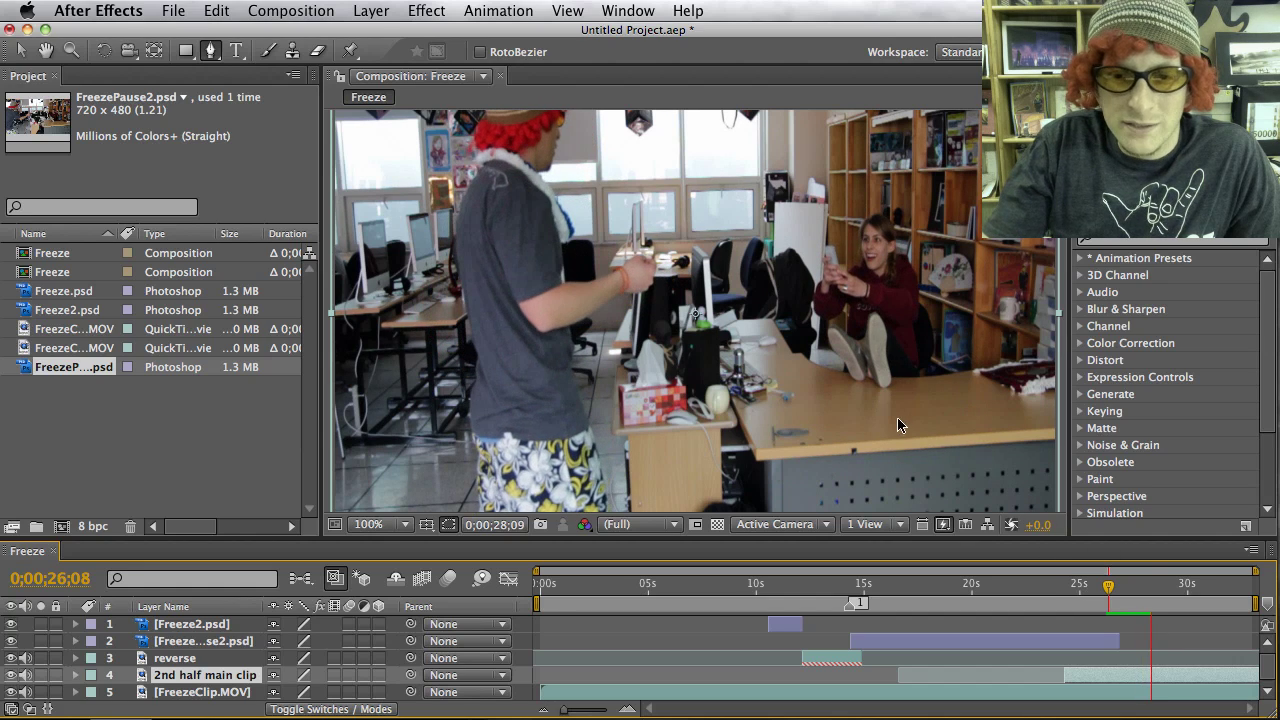
key(space)
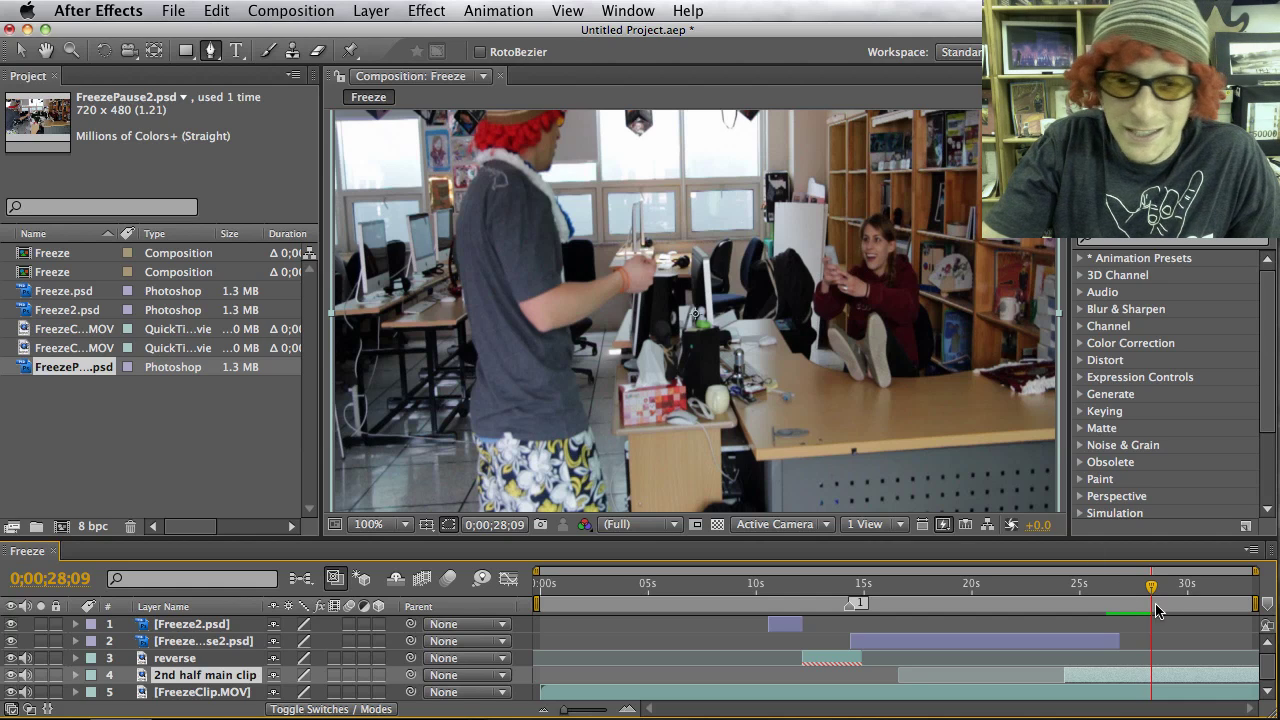
Step: At 0;00;30;18 and 50% view, draw a closed four-point mask on the 2nd half main clip layer around the man's half, beyond the frame edges
drag(1158, 594, 1203, 591)
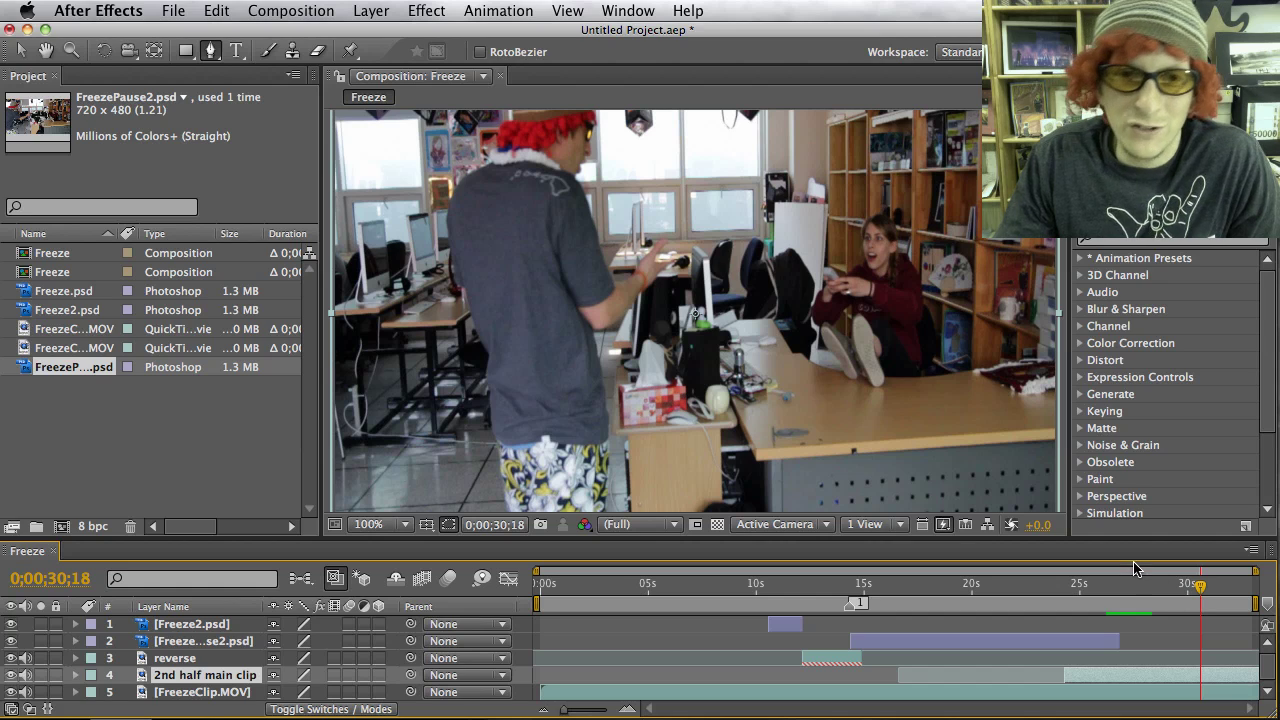
click(408, 526)
click(380, 706)
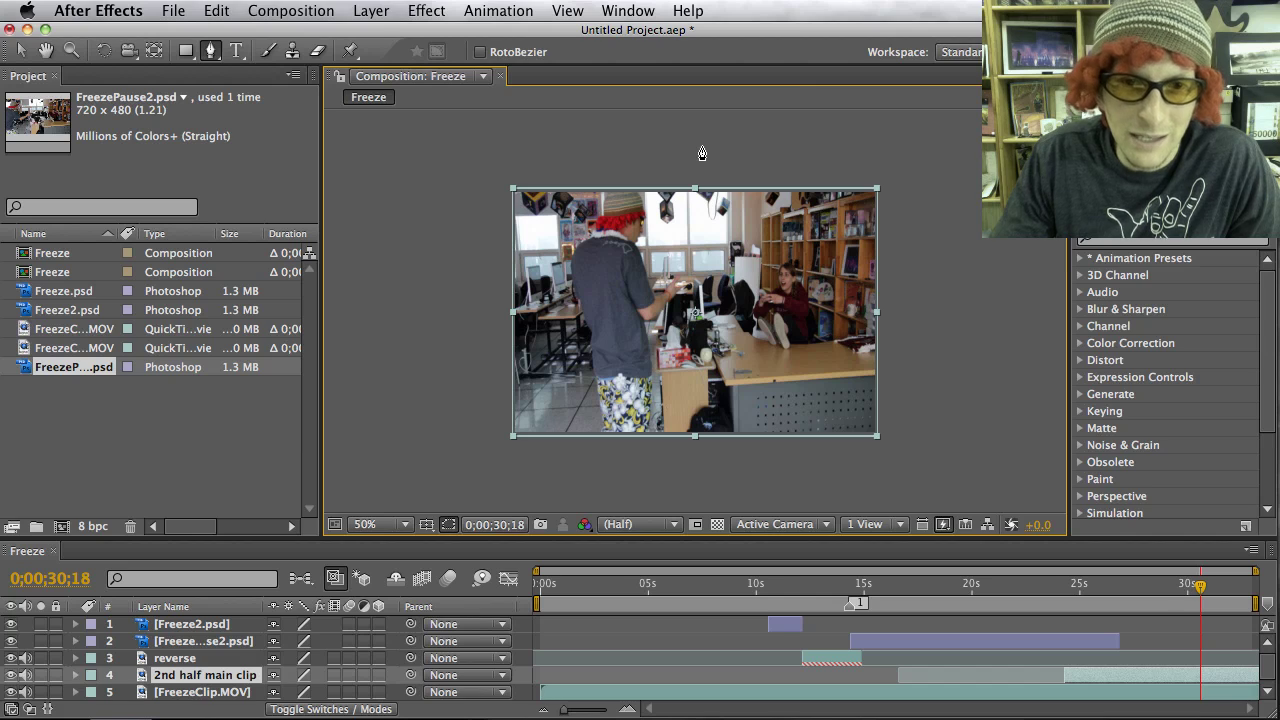
click(671, 145)
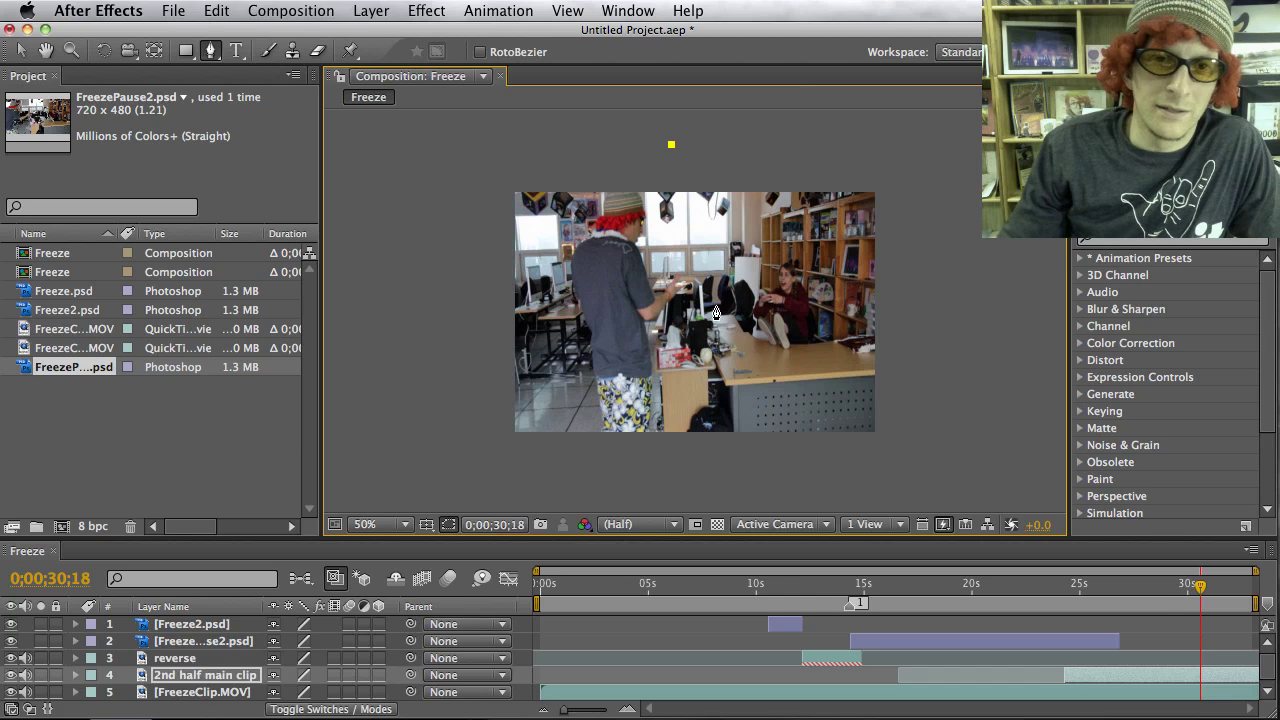
click(723, 467)
click(482, 474)
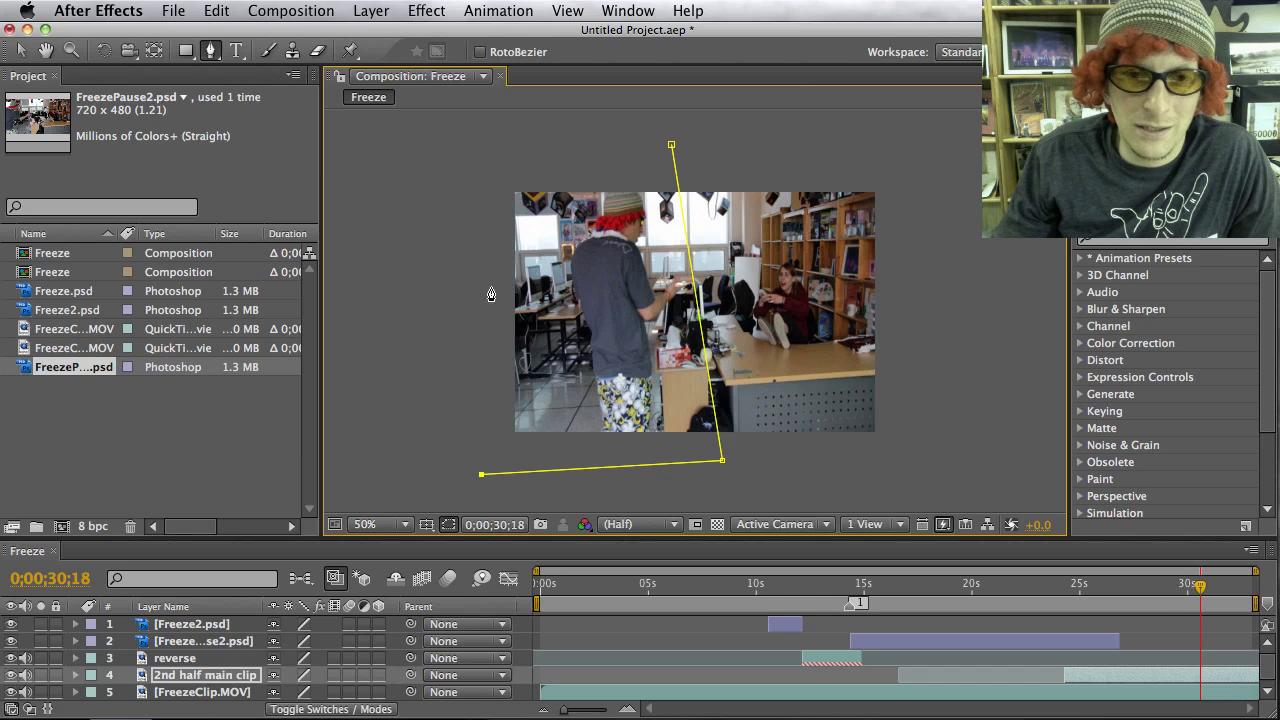
click(477, 164)
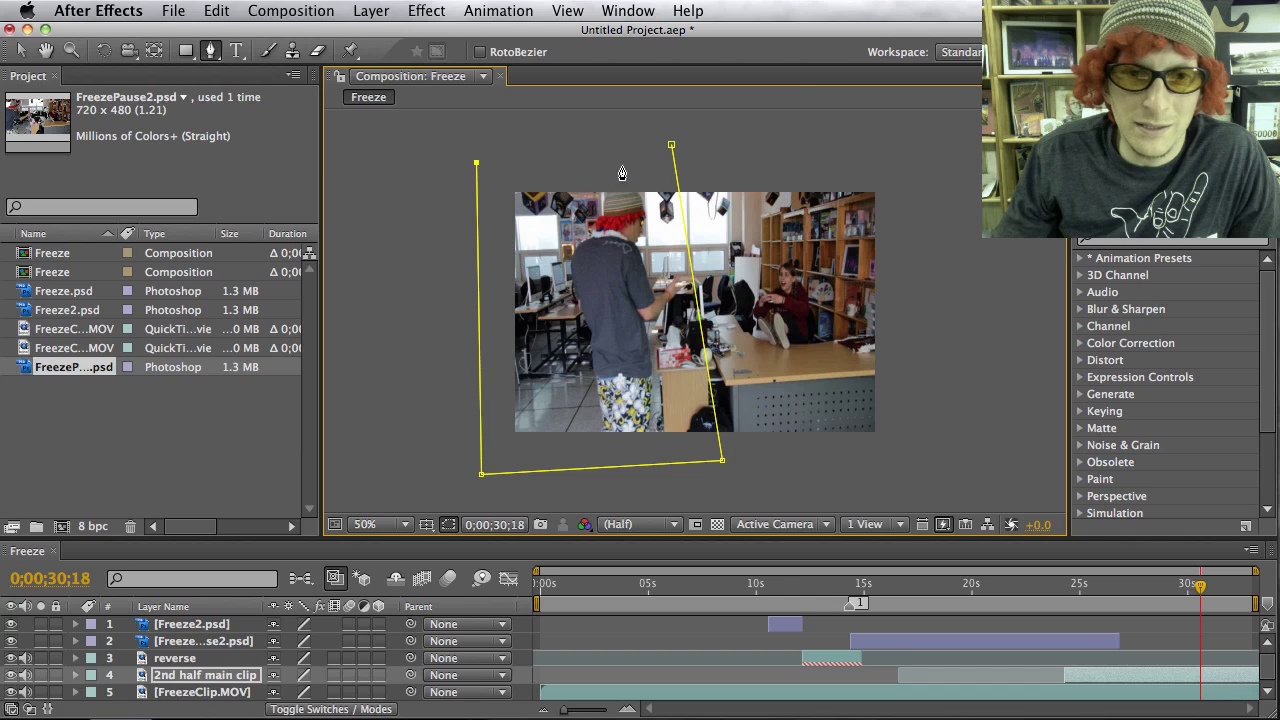
click(671, 146)
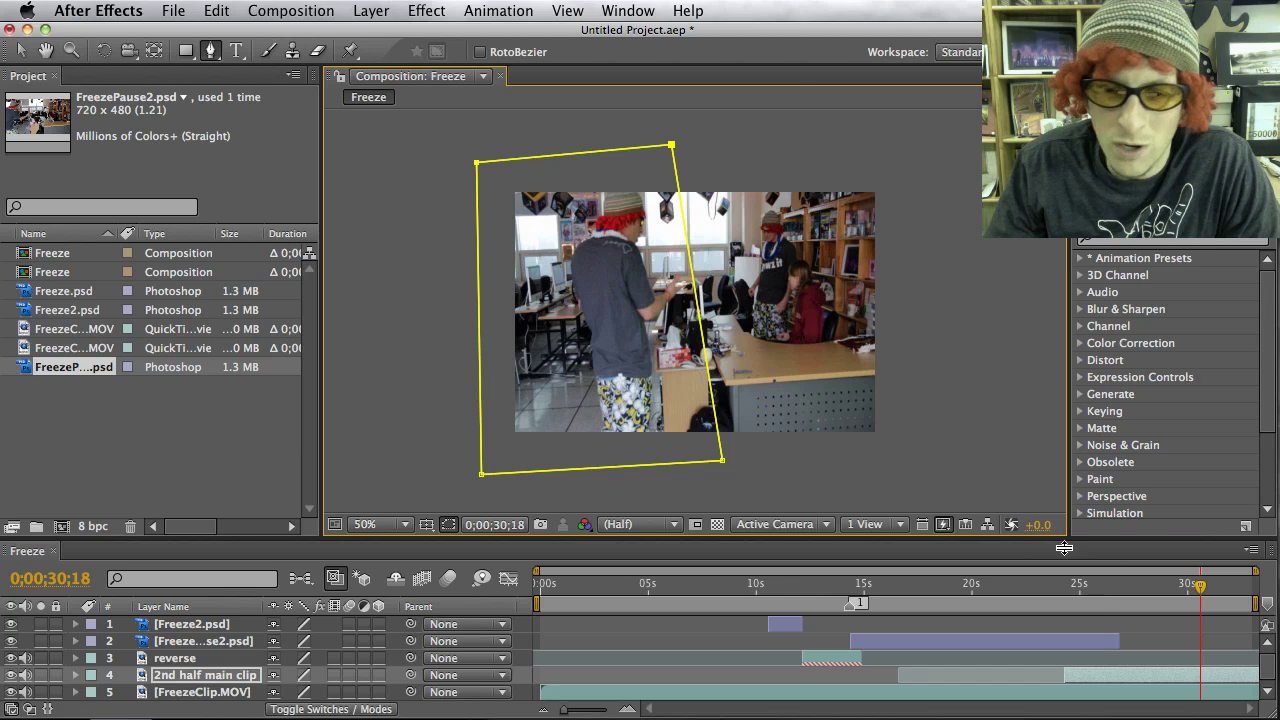
Step: Move to 0;00;28;14 and view the composition at 100% to check the mask edge between the two halves
drag(1200, 586, 1155, 597)
click(380, 524)
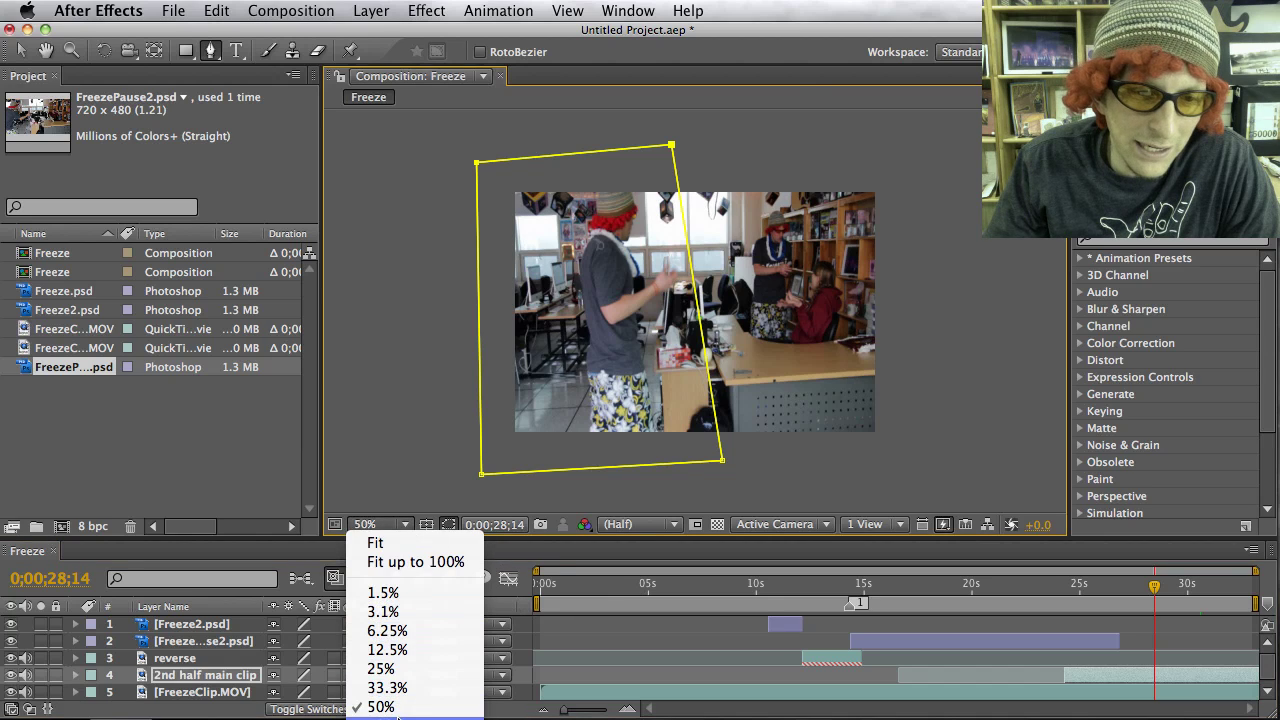
click(381, 712)
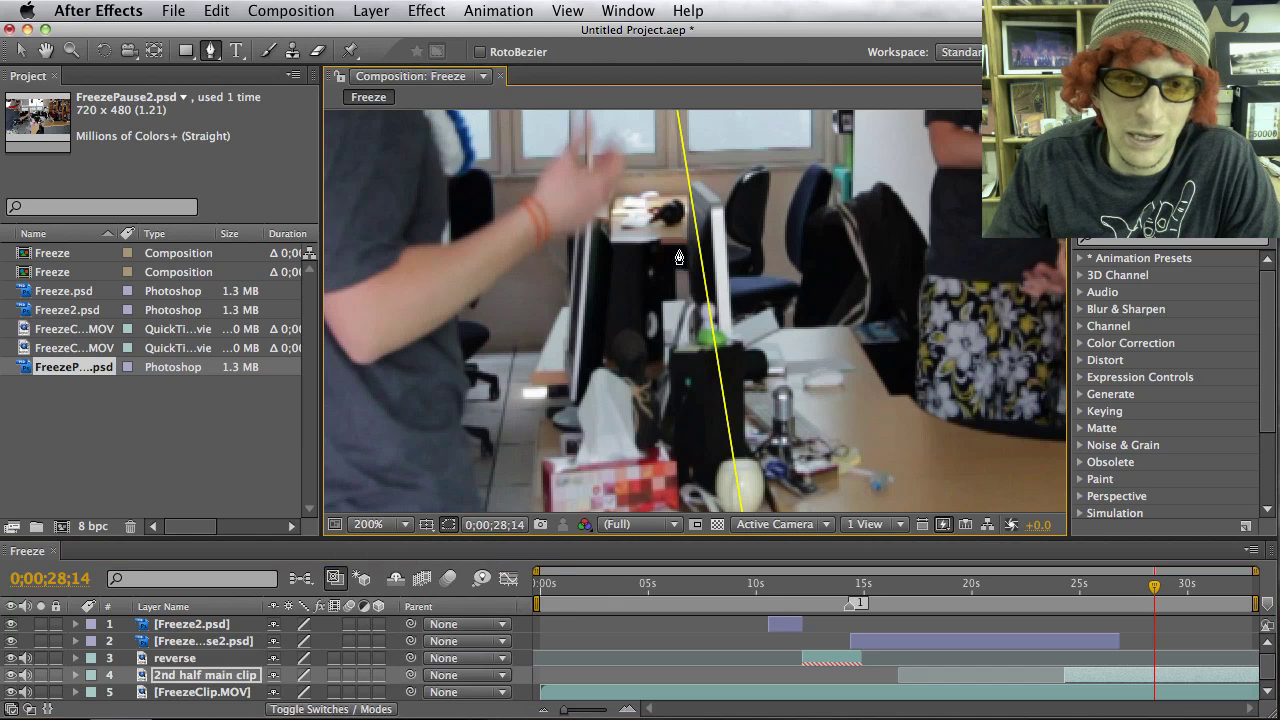
click(399, 527)
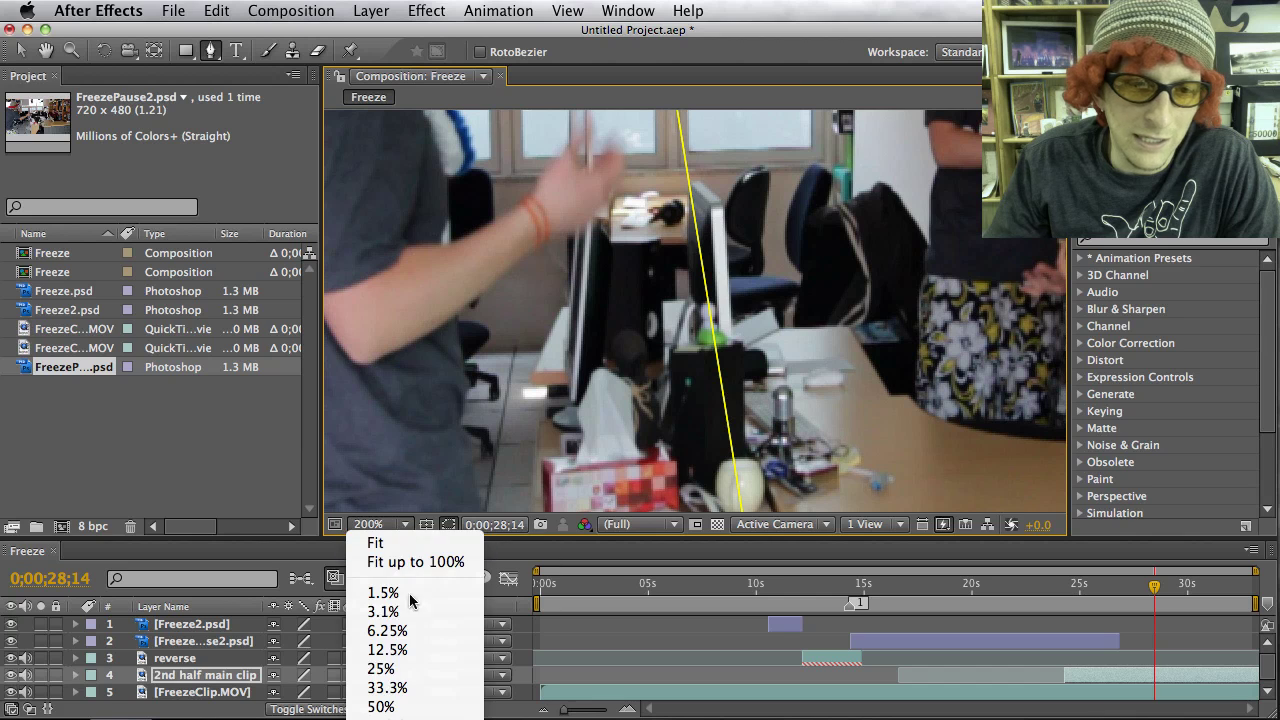
click(400, 710)
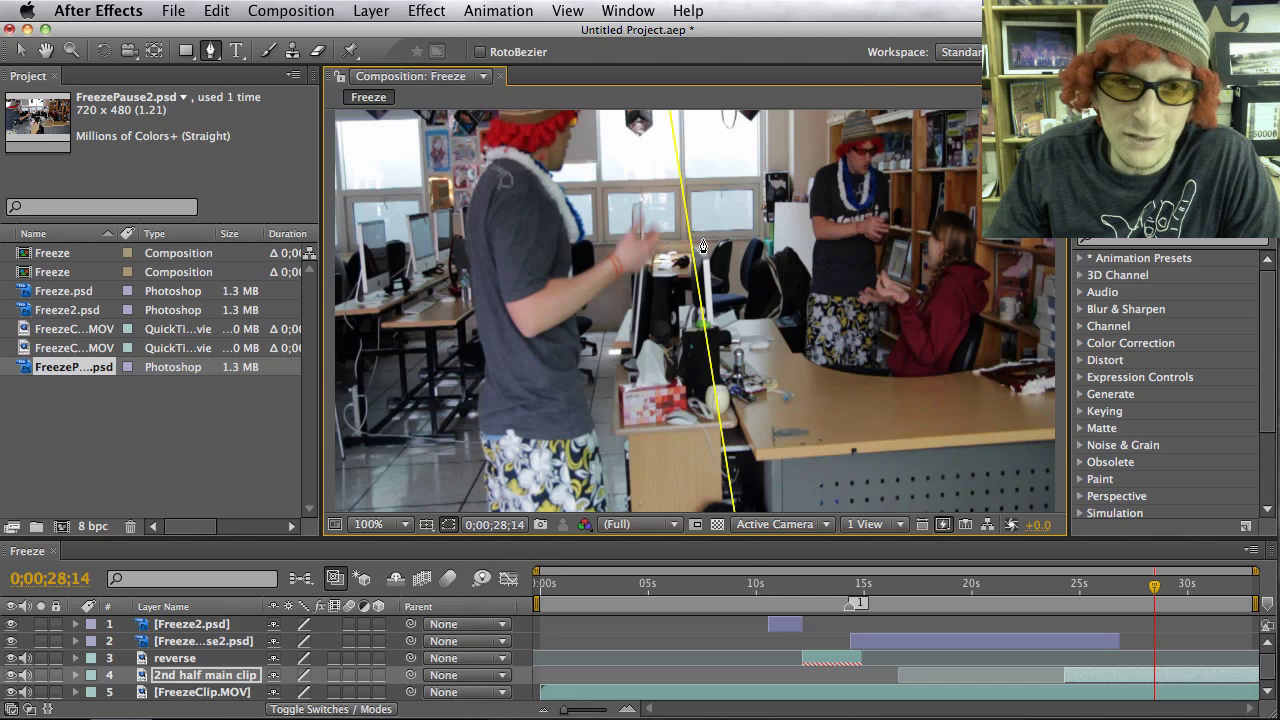
Step: Scrub through 0;00;30;05 to 0;00;32;19 to check the mask edge against the second man's movement and pointing arm
drag(1155, 590, 1191, 599)
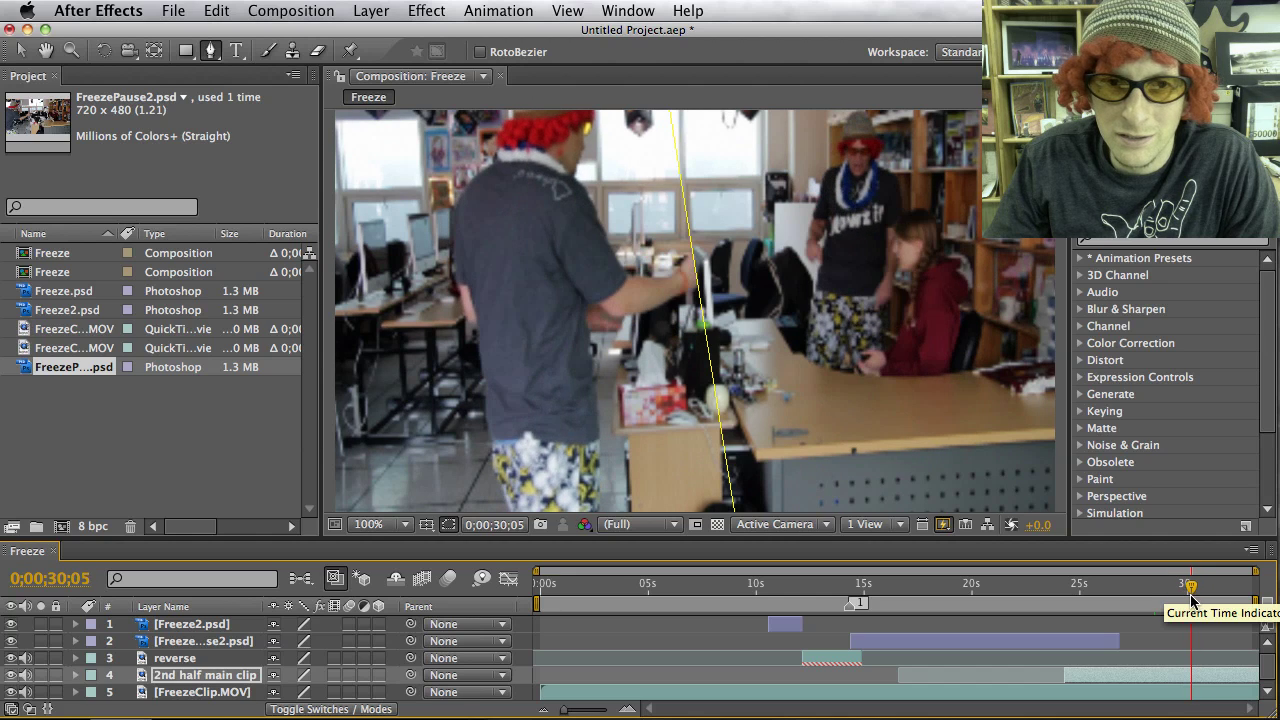
click(400, 523)
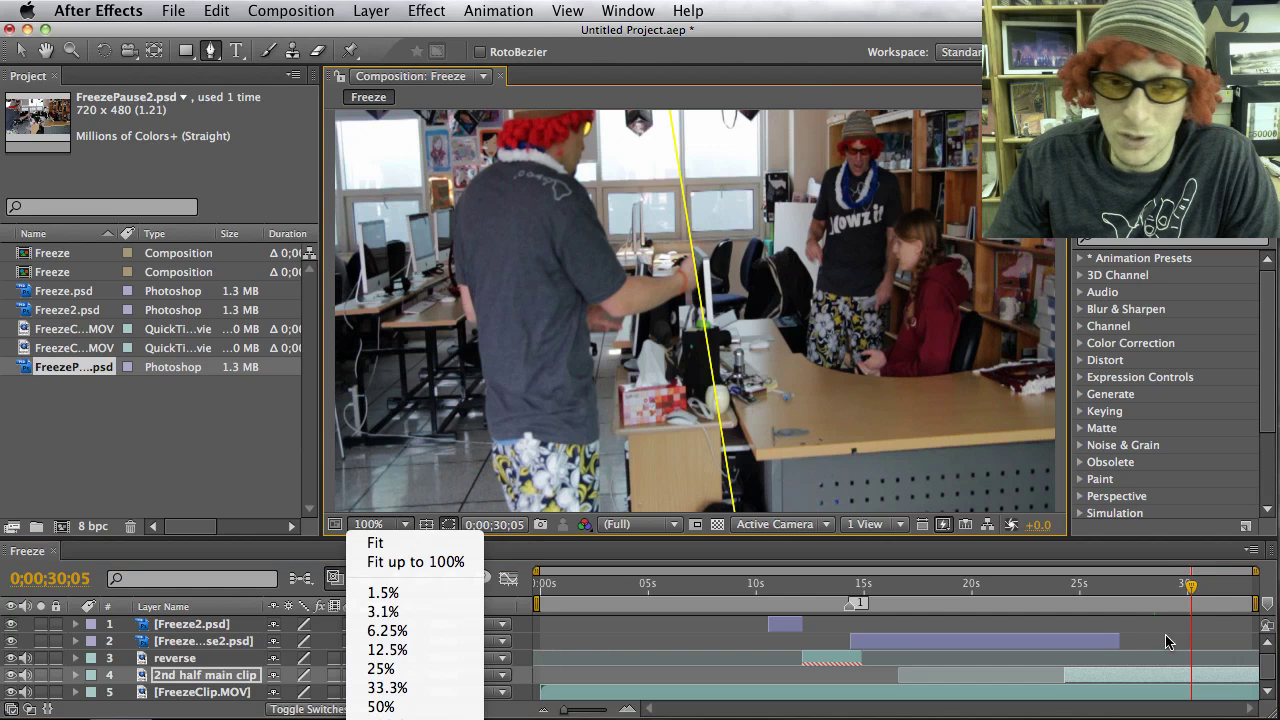
click(900, 710)
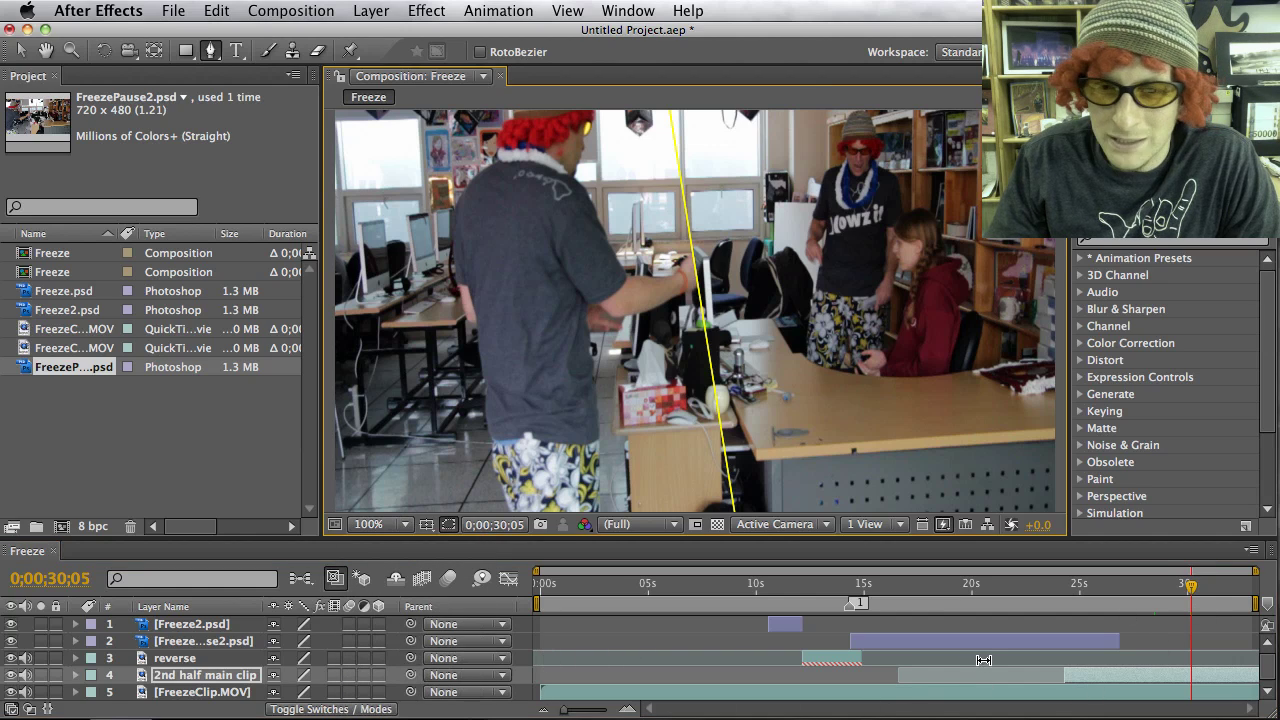
drag(1188, 590, 1244, 585)
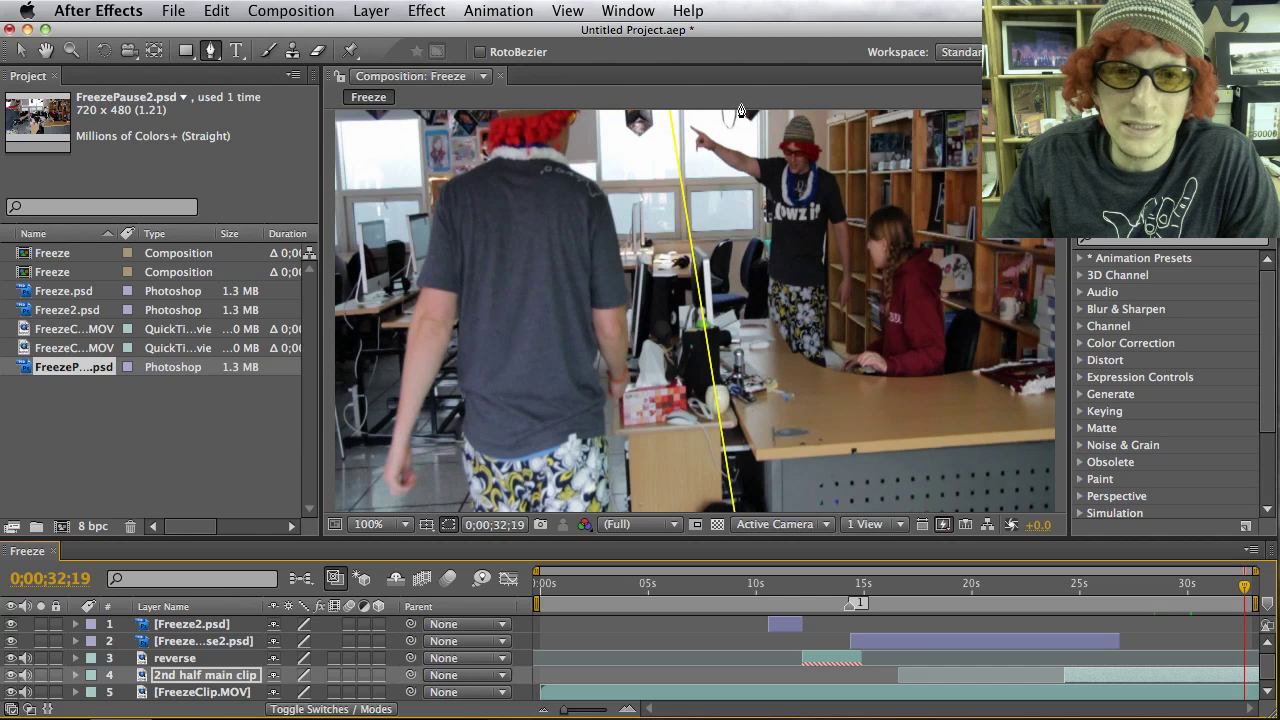
Step: At 0;00;32;19 and 50% view, slant the mask's right edge by moving its upper-right point inward and its lower-right point outward
click(407, 524)
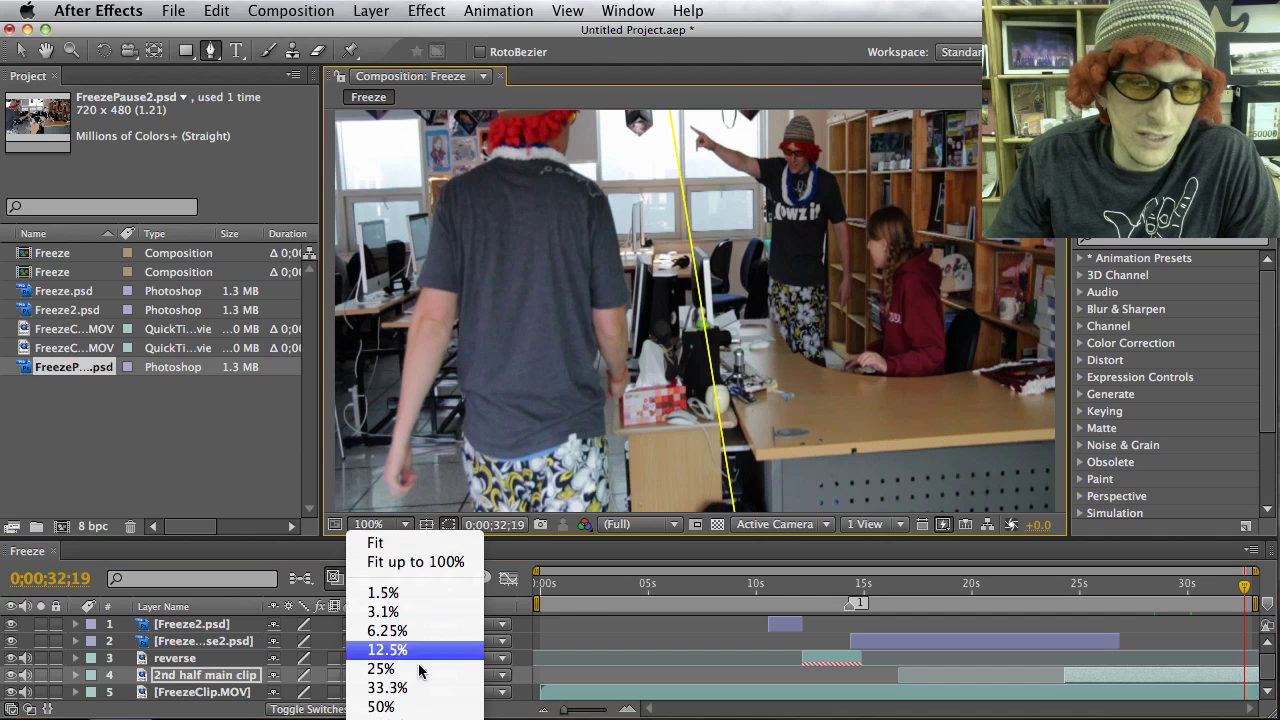
click(386, 703)
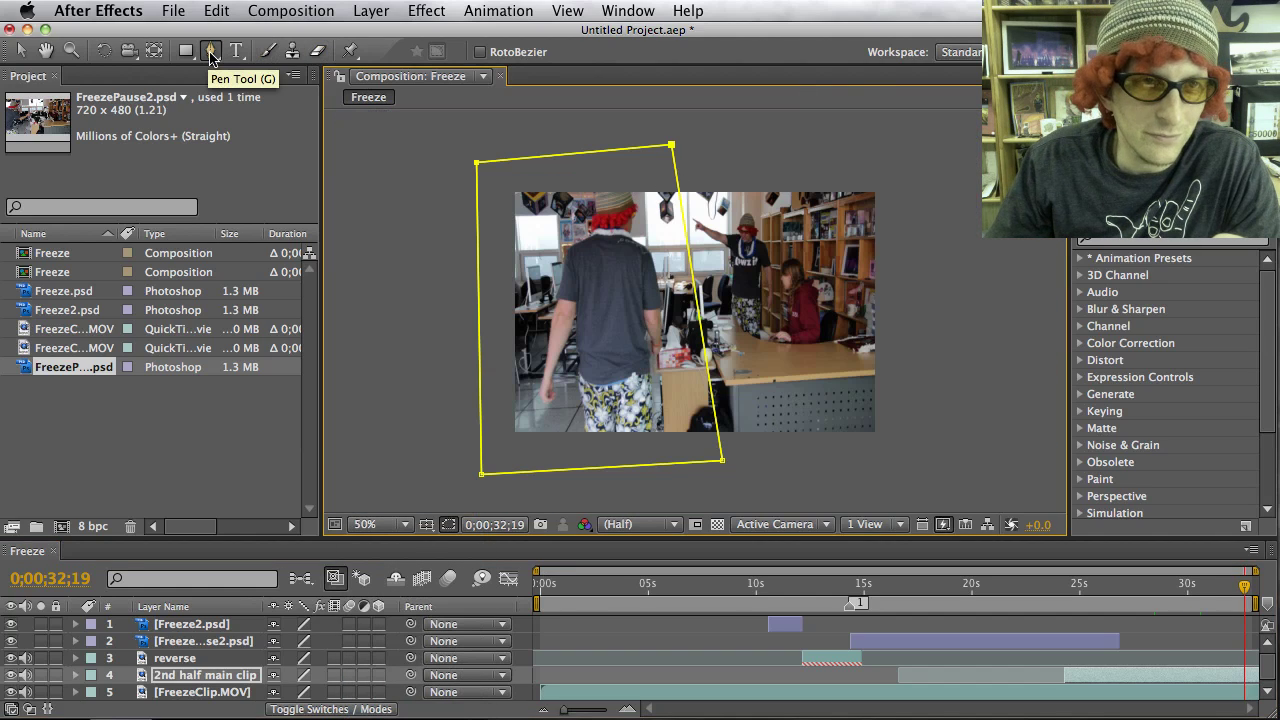
click(210, 52)
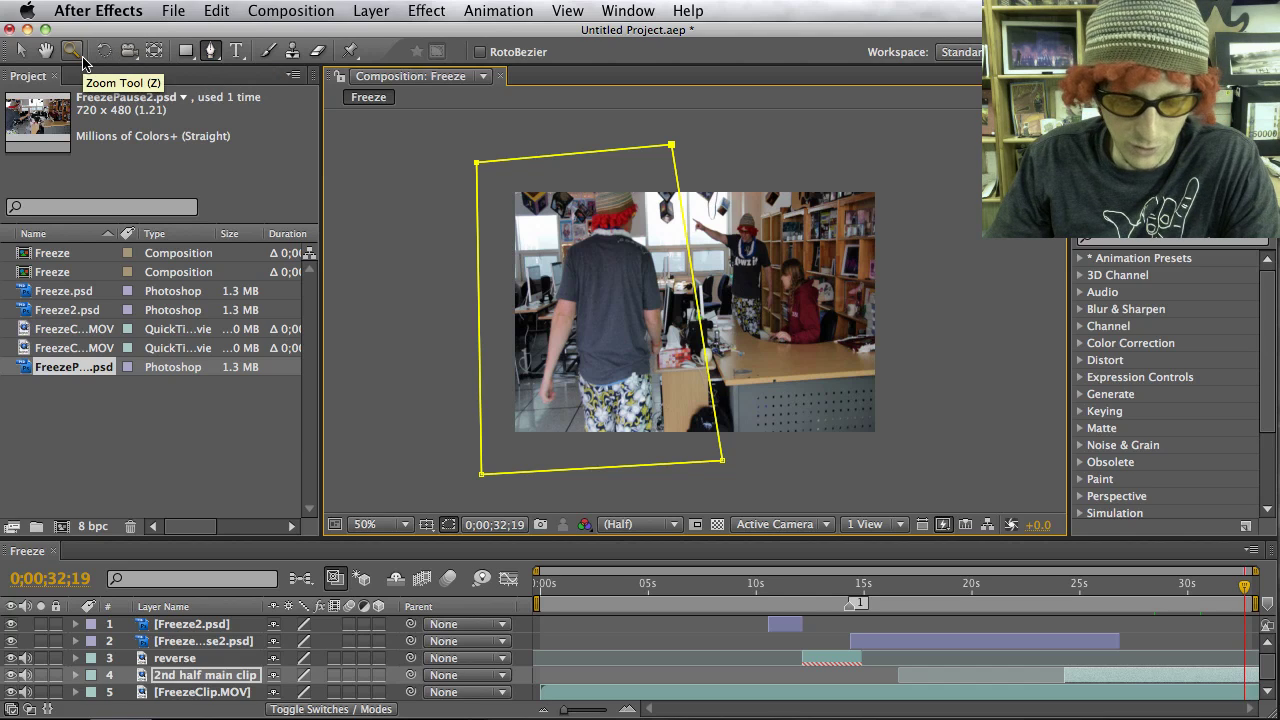
click(22, 54)
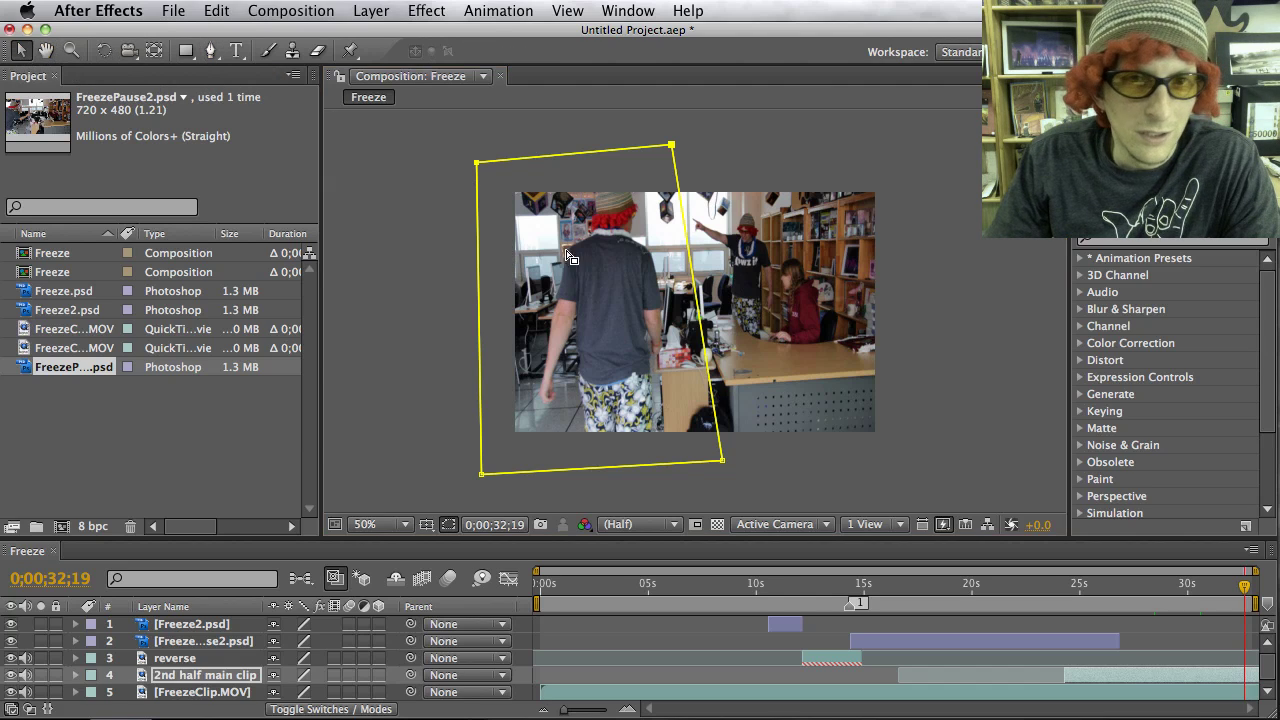
click(671, 147)
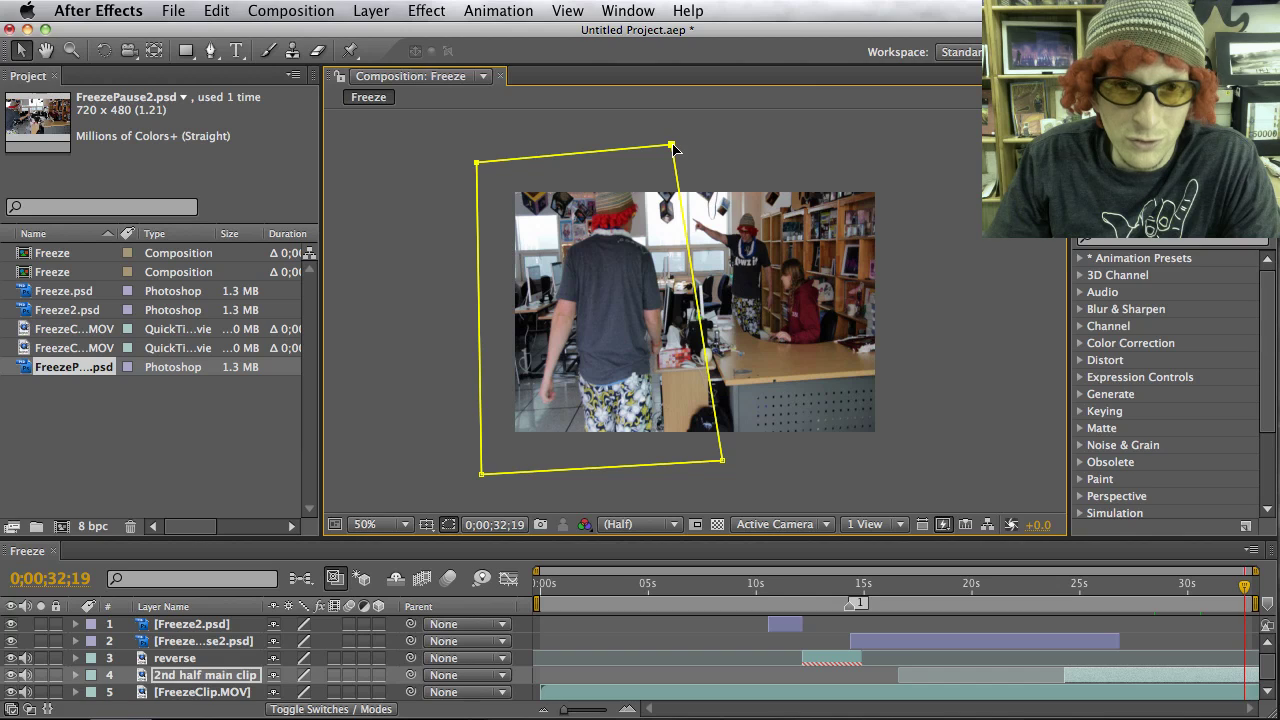
drag(673, 148, 680, 148)
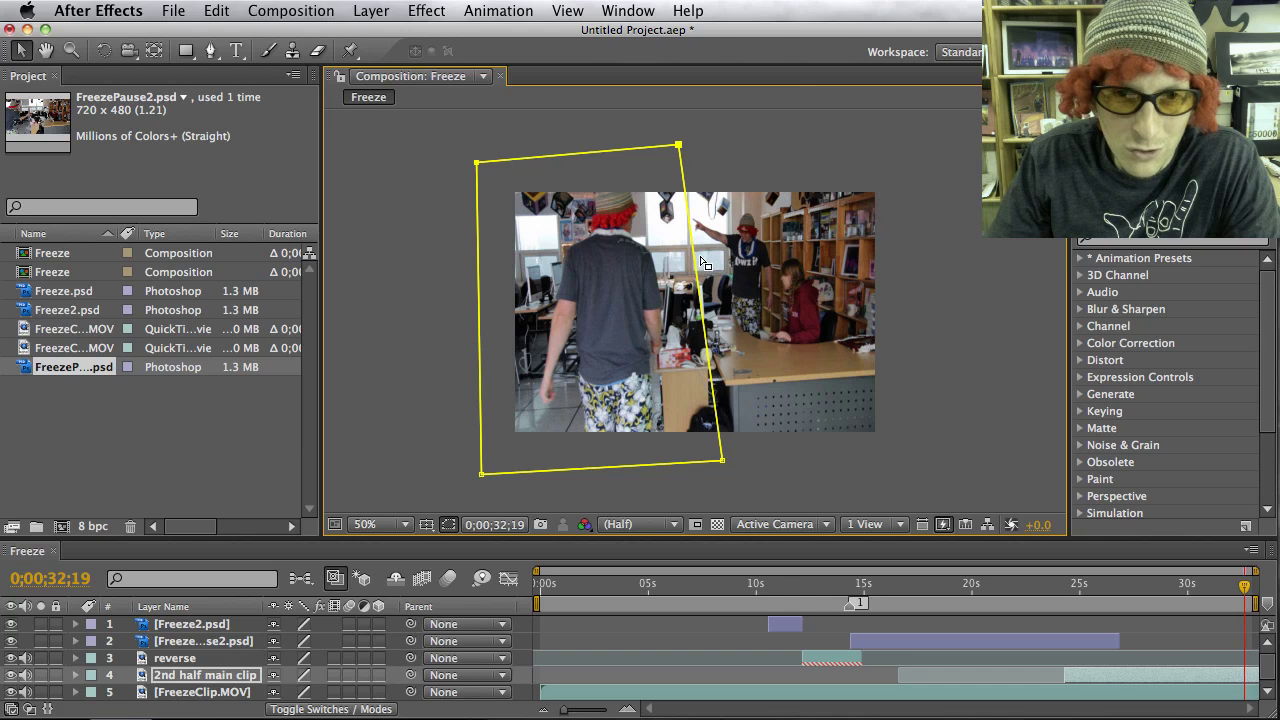
drag(726, 466, 730, 466)
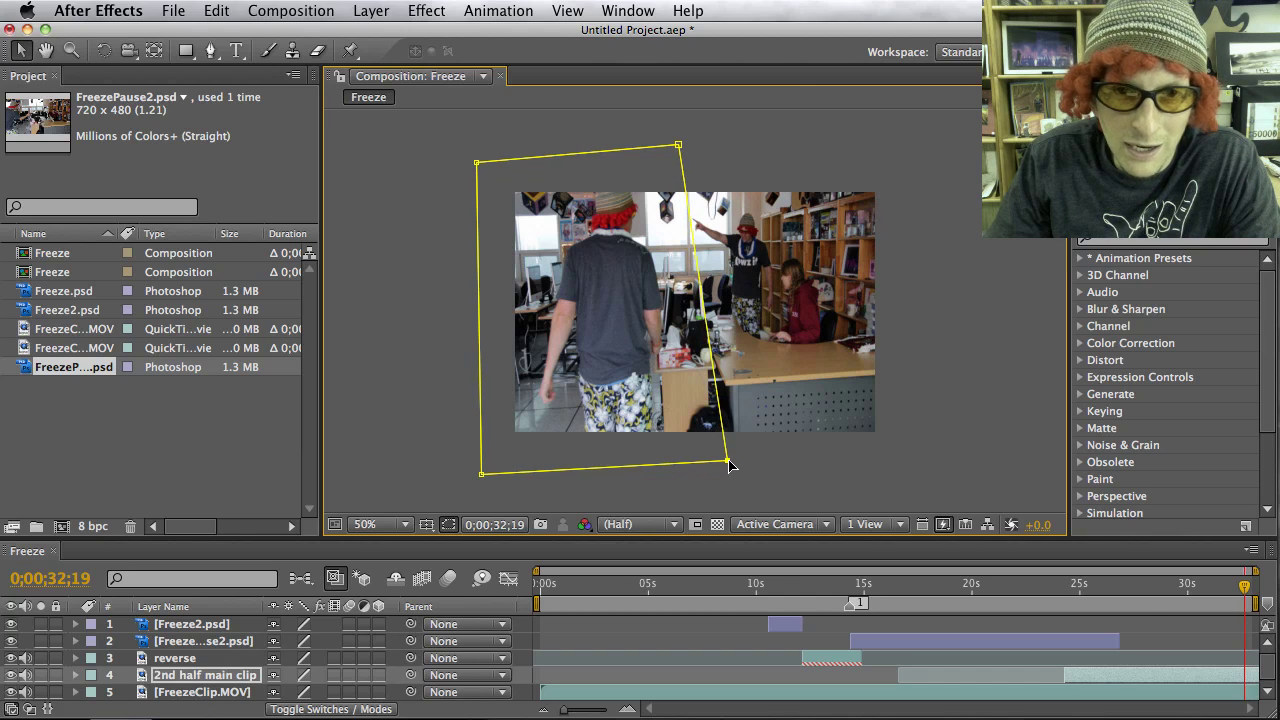
drag(679, 148, 658, 178)
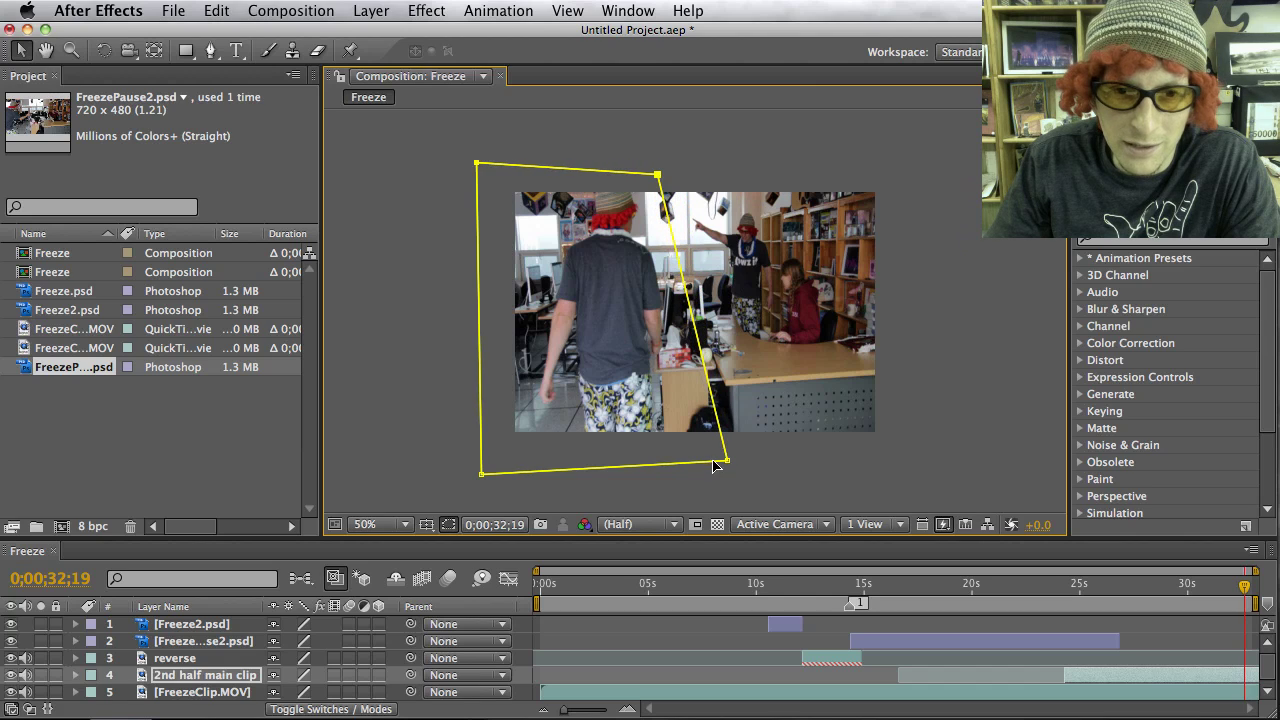
drag(730, 462, 769, 465)
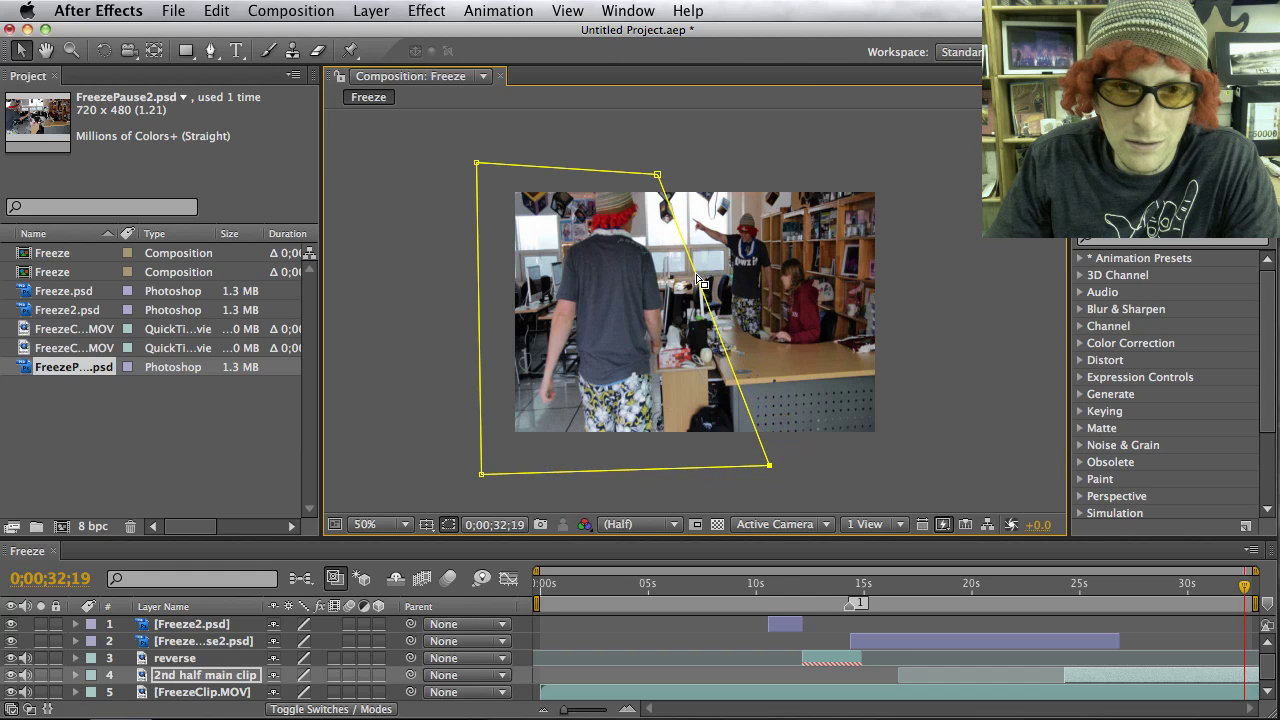
drag(652, 174, 663, 171)
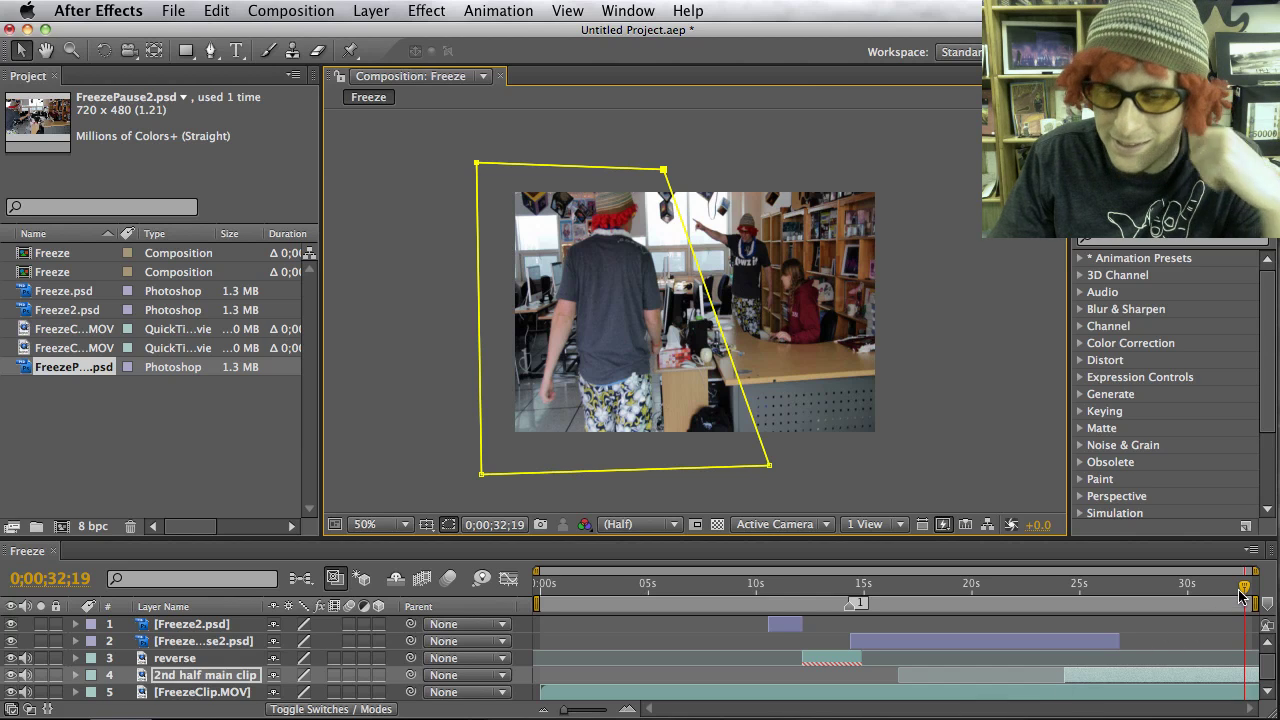
Step: At 0;00;30;07, shift the mask's two right-hand points slightly farther right around the man's hand and check the edge up to 0;00;32;29
drag(1240, 596, 1193, 596)
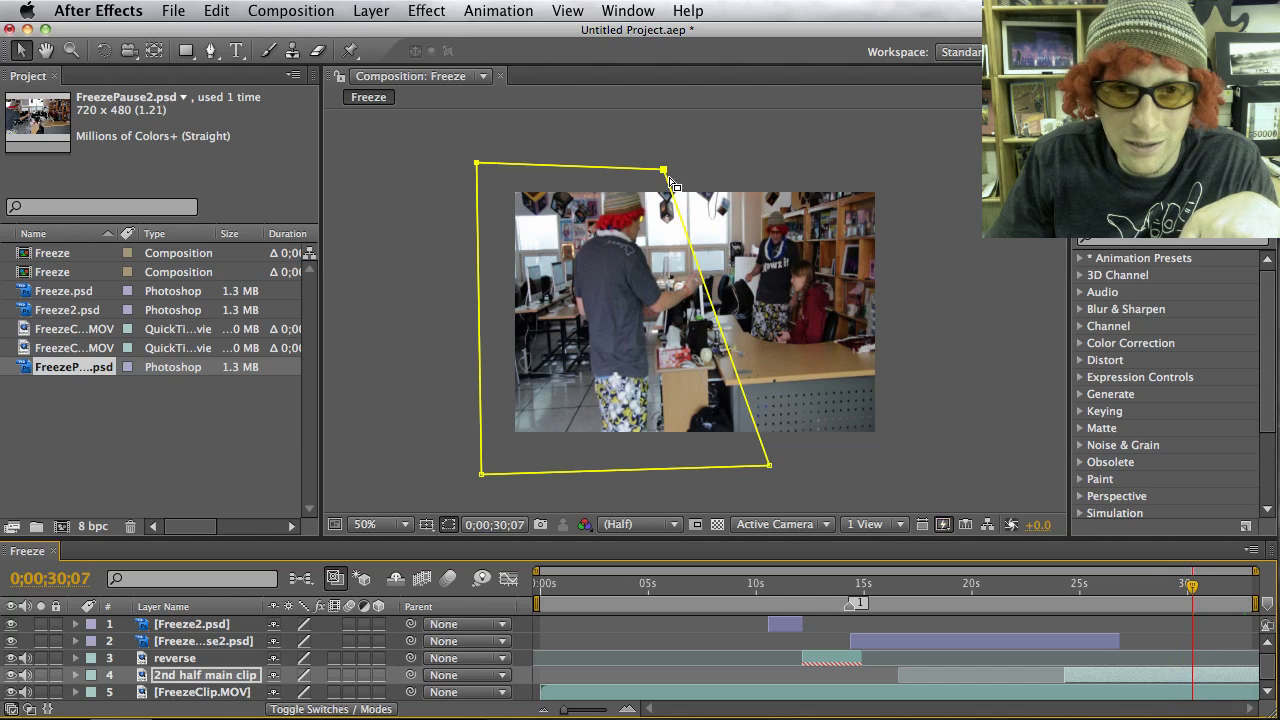
drag(668, 172, 668, 175)
drag(770, 466, 784, 466)
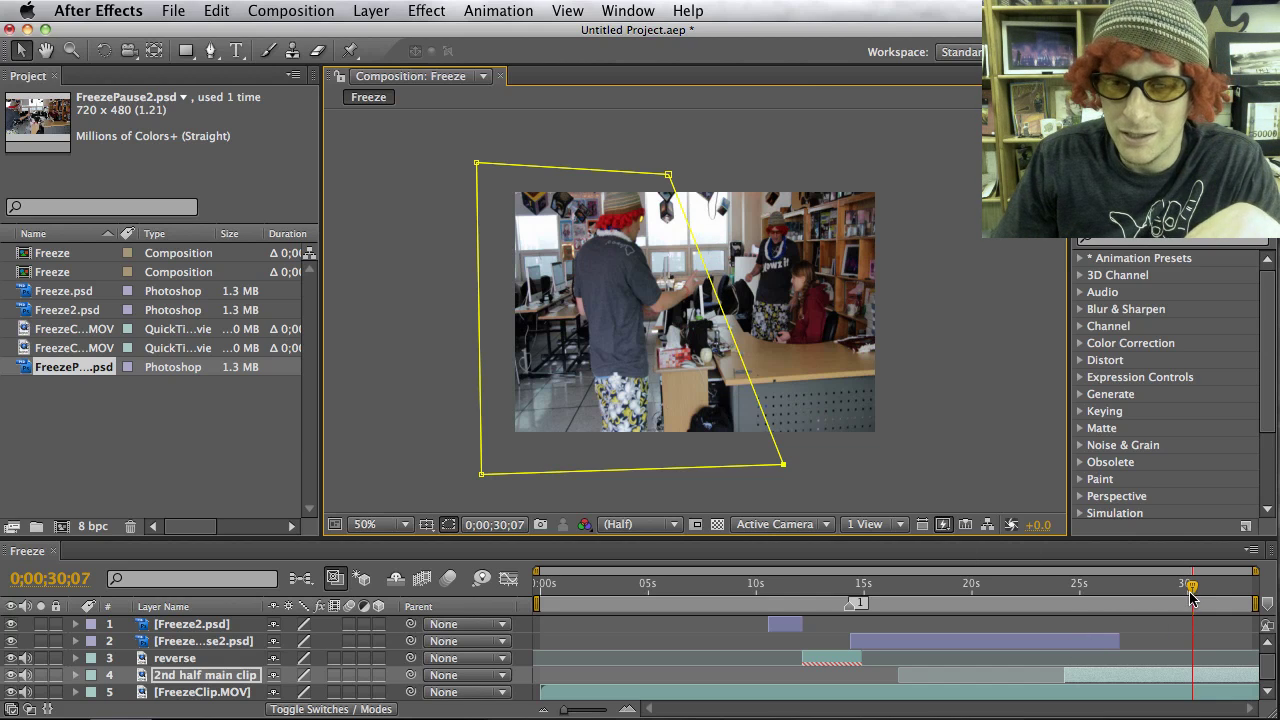
drag(1193, 597, 1258, 582)
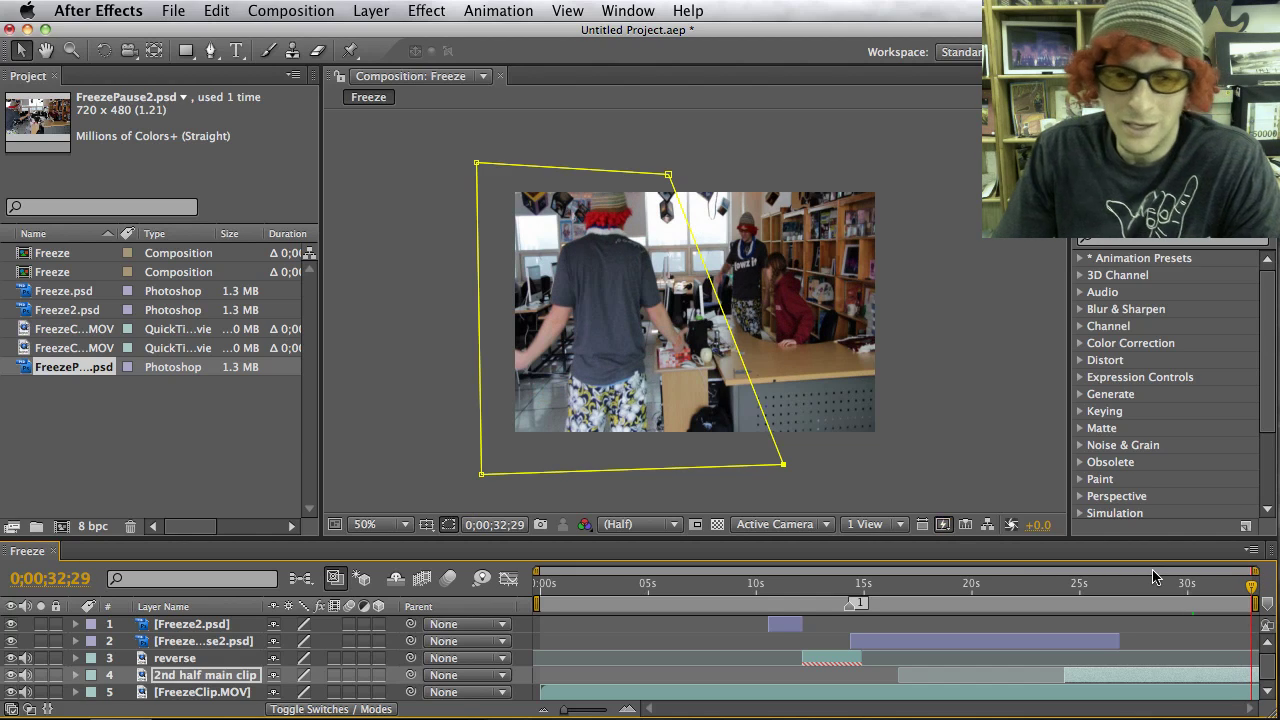
Step: Return to 0;00;00;00 and set the composition view to Fit up to 100%
drag(1253, 592, 529, 585)
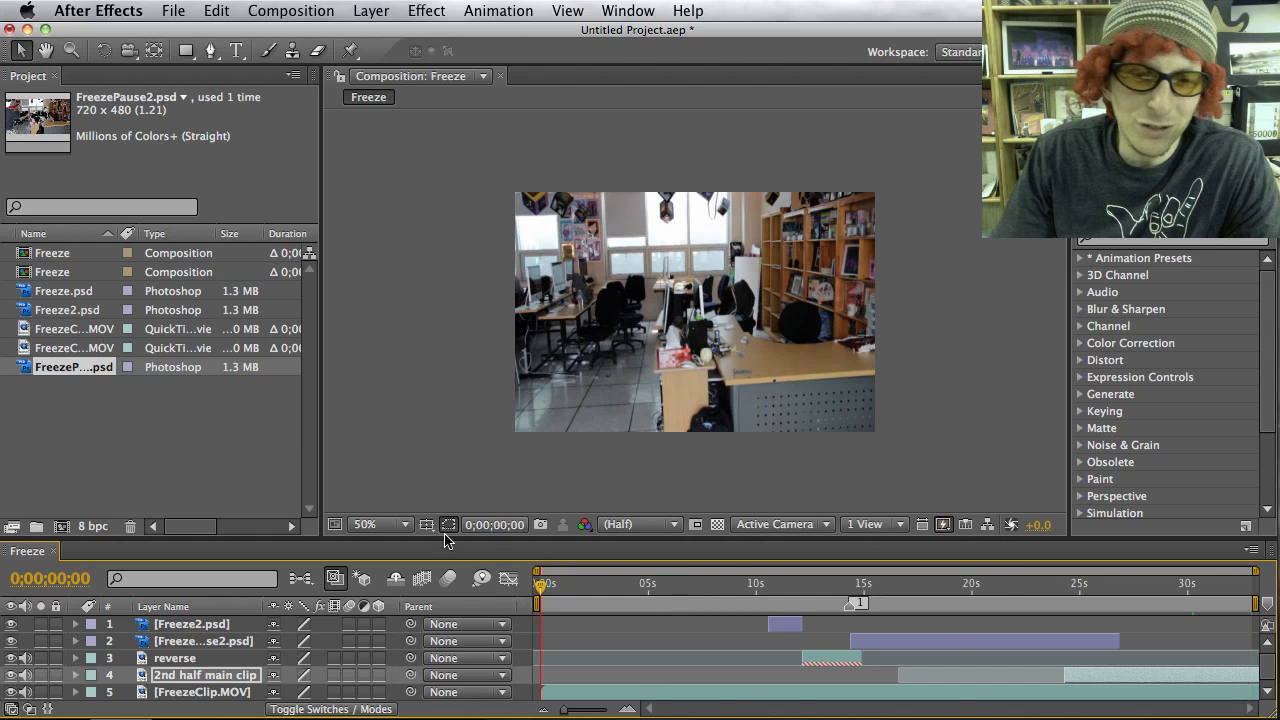
click(400, 530)
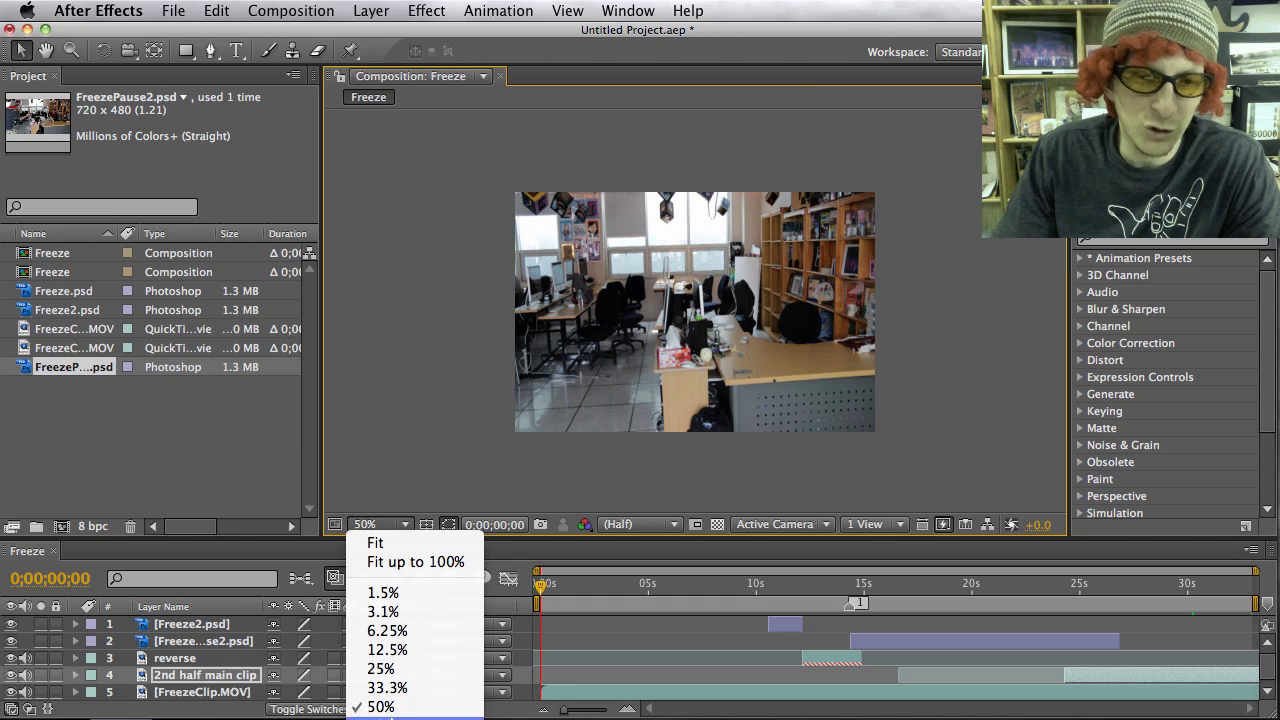
click(413, 707)
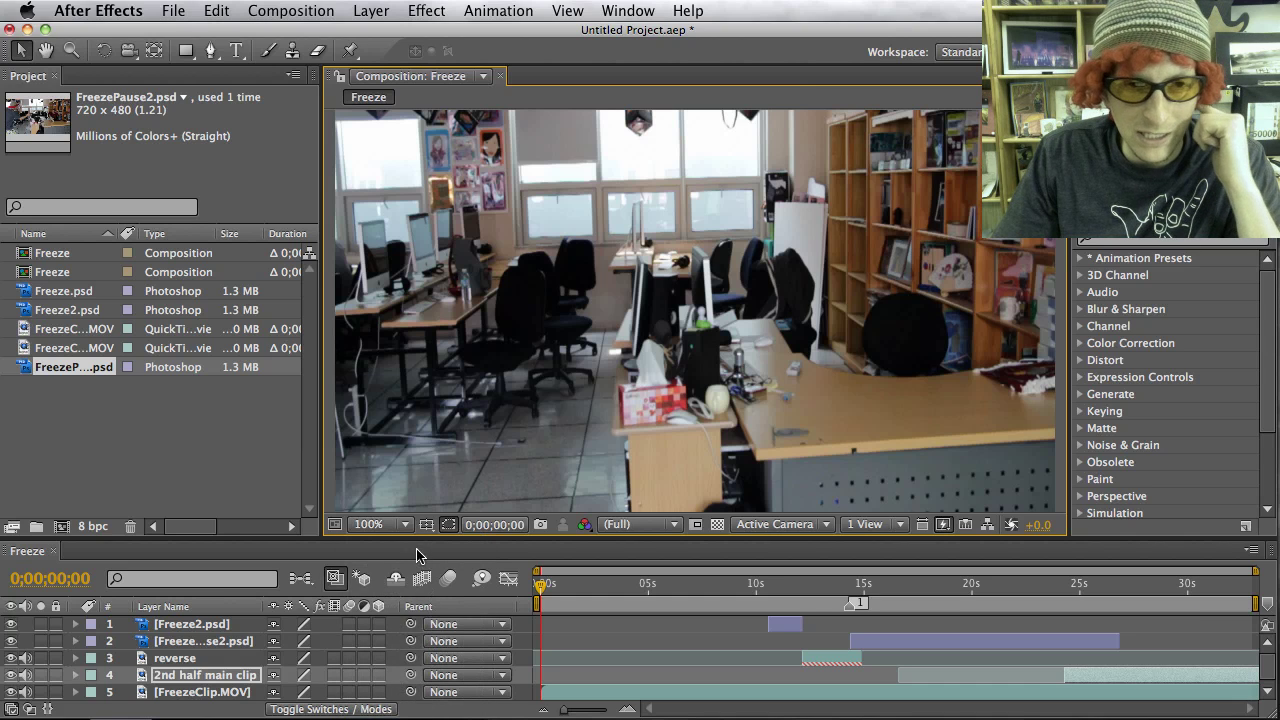
click(380, 532)
click(380, 532)
click(380, 532)
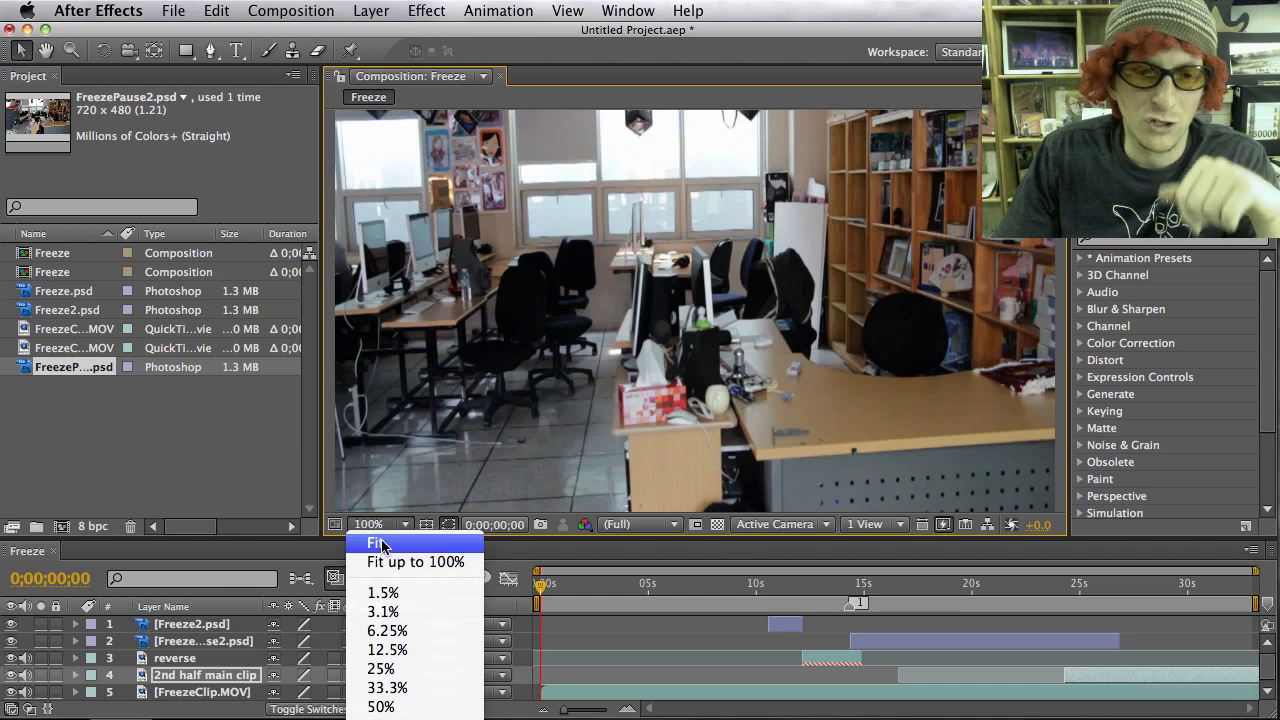
click(390, 563)
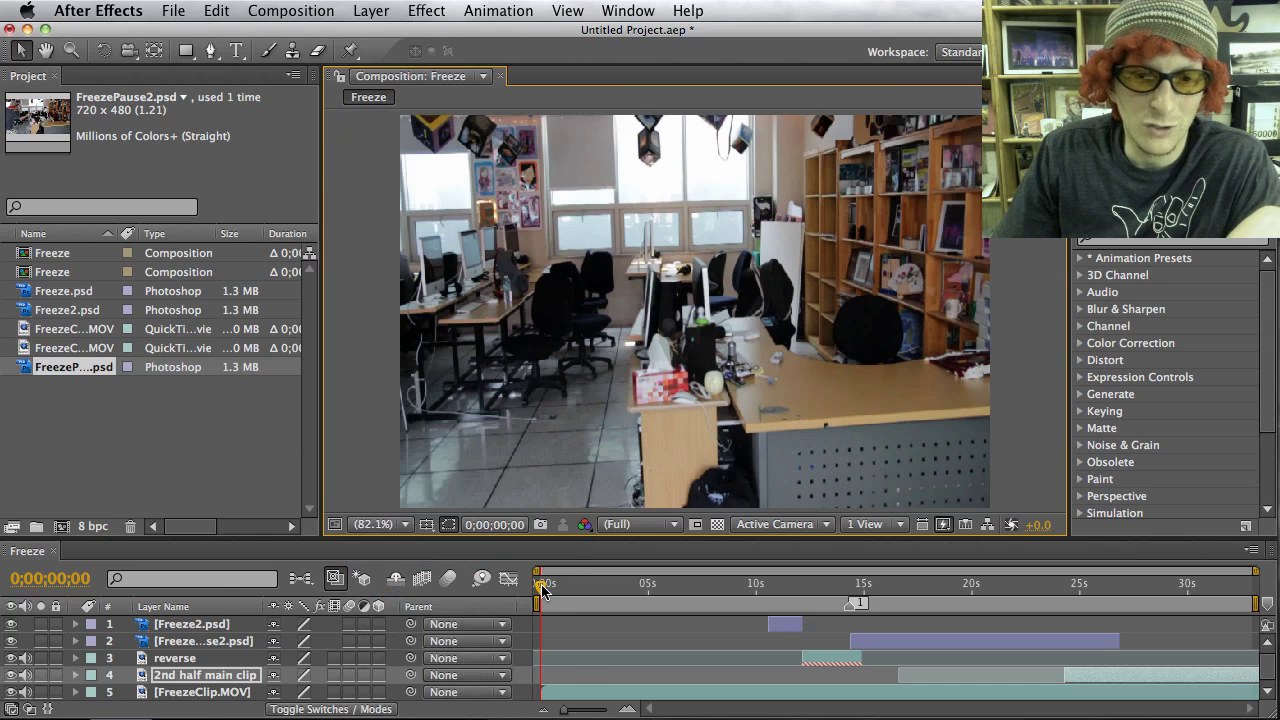
Step: Scrub the composition from the start to 0;00;31;07 to review the whole freeze effect, including the Freeze2.psd layer's mask at 0;00;11;26
drag(541, 590, 778, 640)
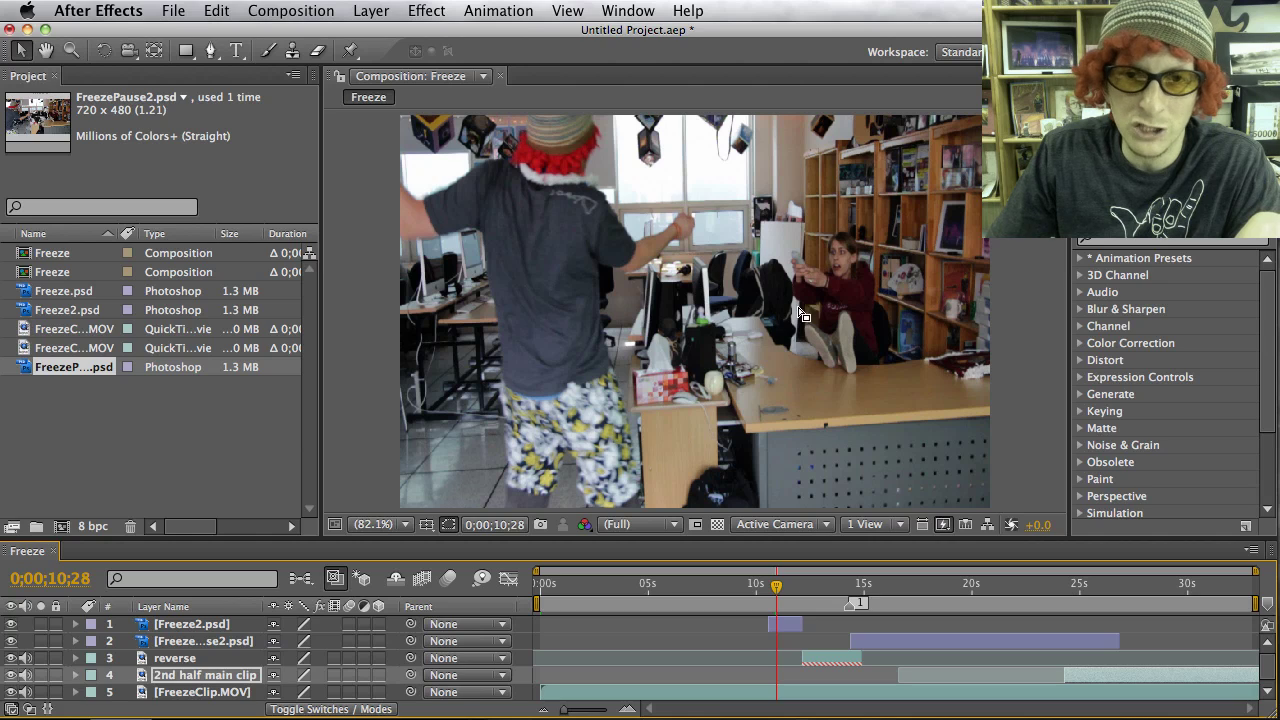
drag(778, 592, 796, 590)
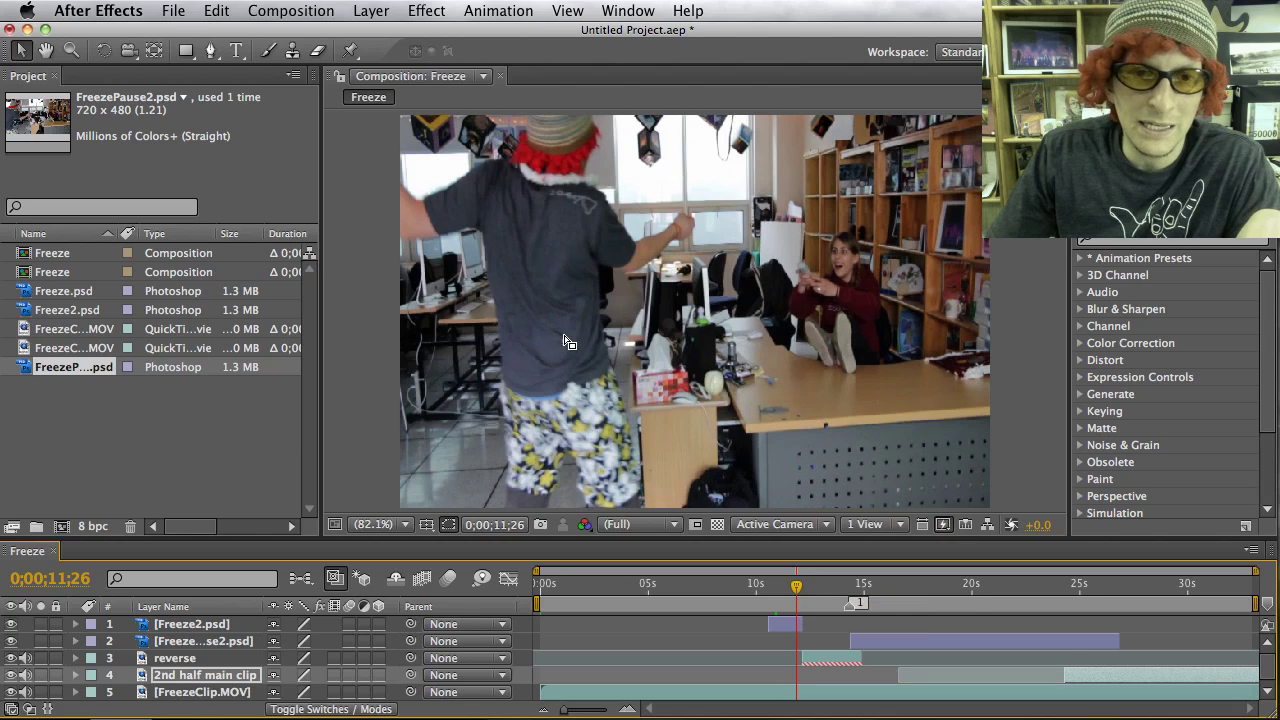
click(547, 275)
double_click(542, 277)
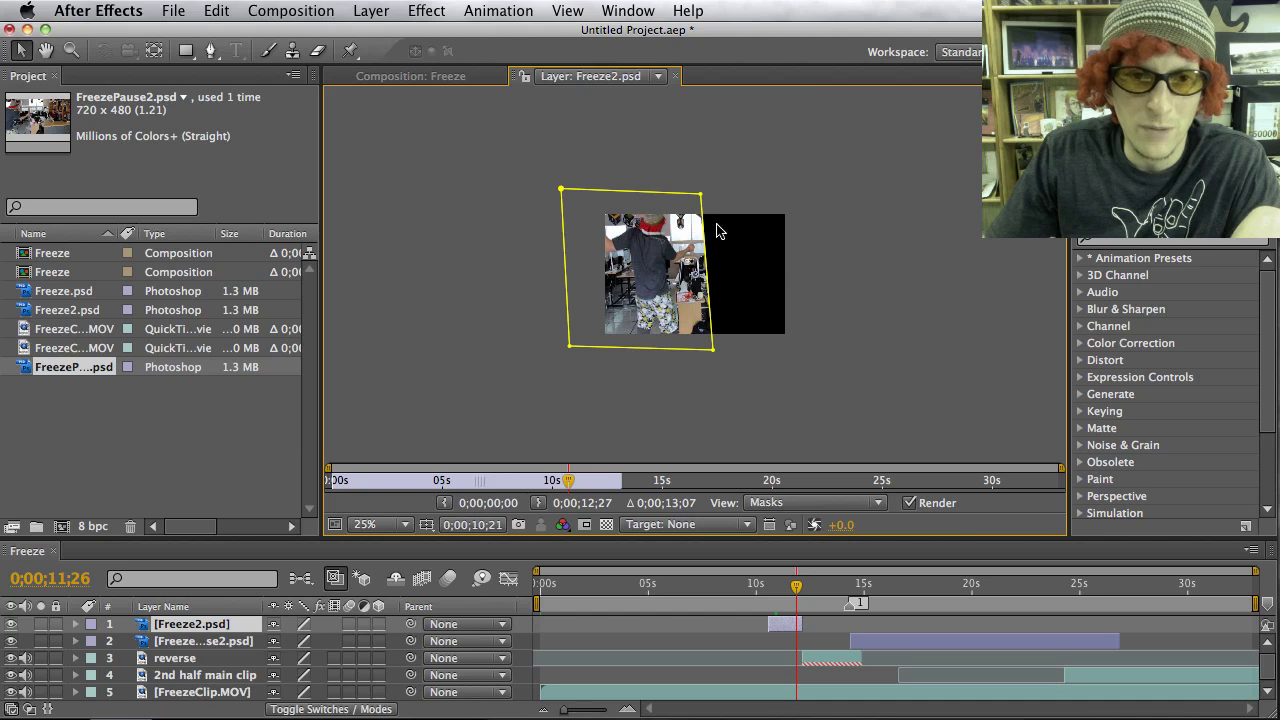
click(675, 76)
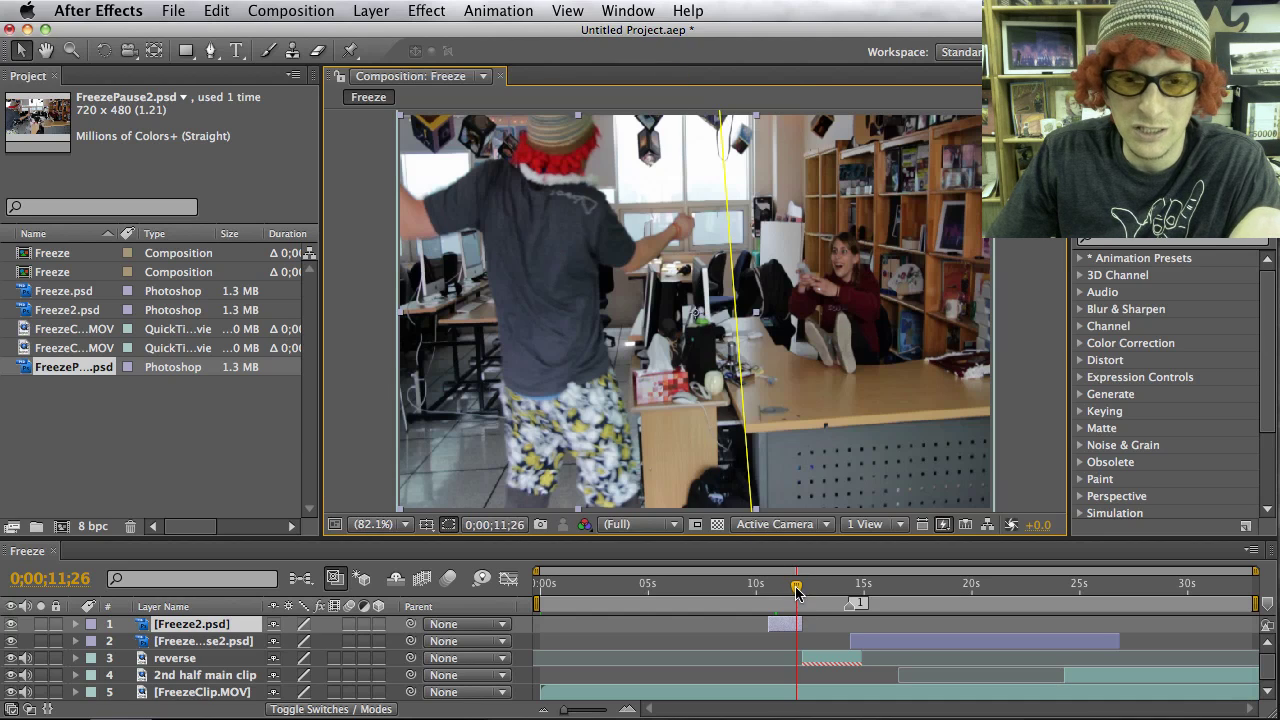
drag(797, 590, 1216, 590)
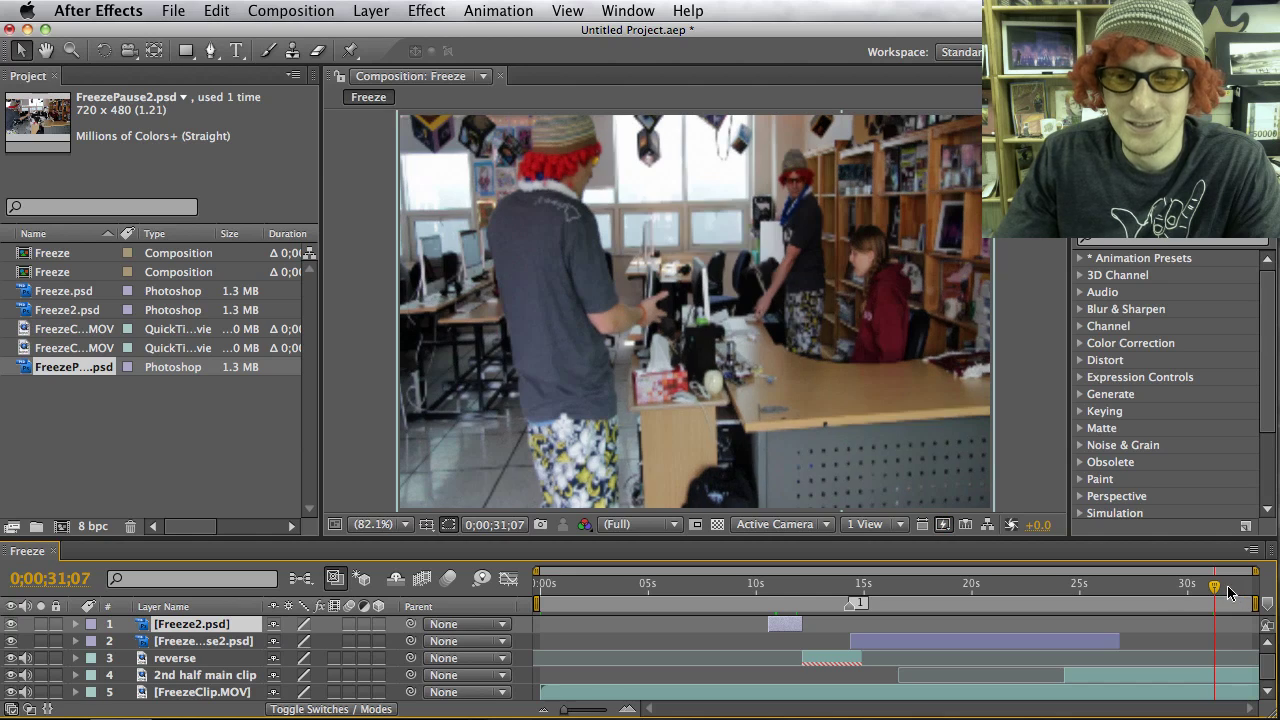